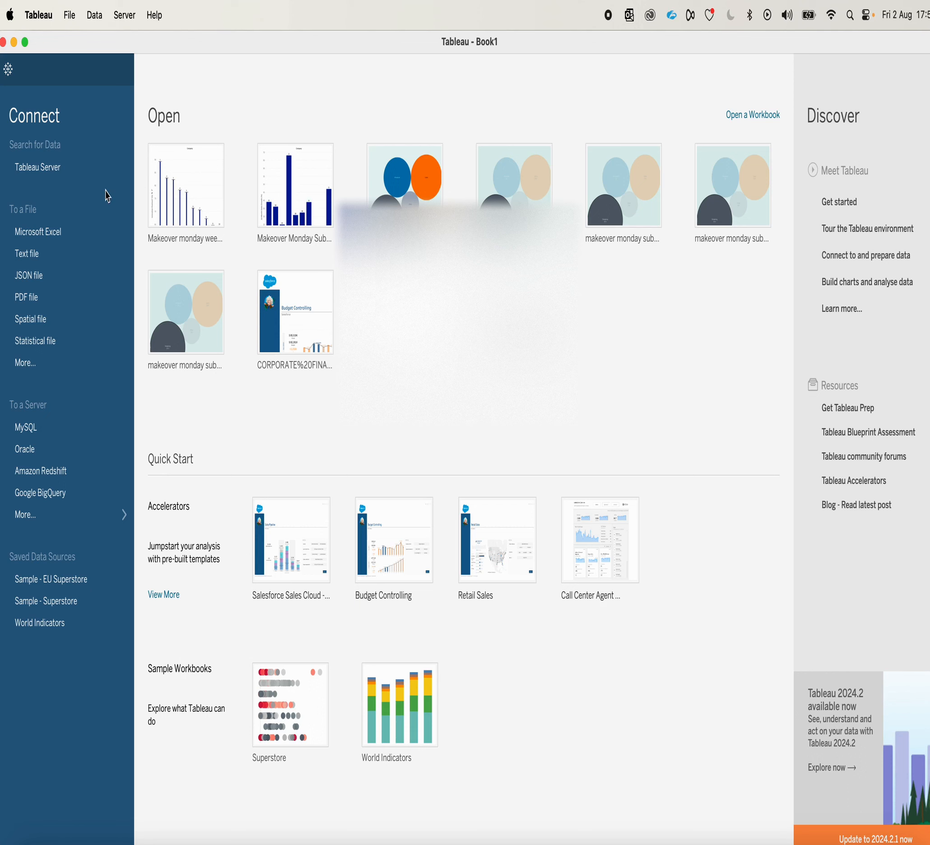
Connect to the Excel file Sample - EU Superstore.xls in the Sample Datasource folder.
left_click(57, 238)
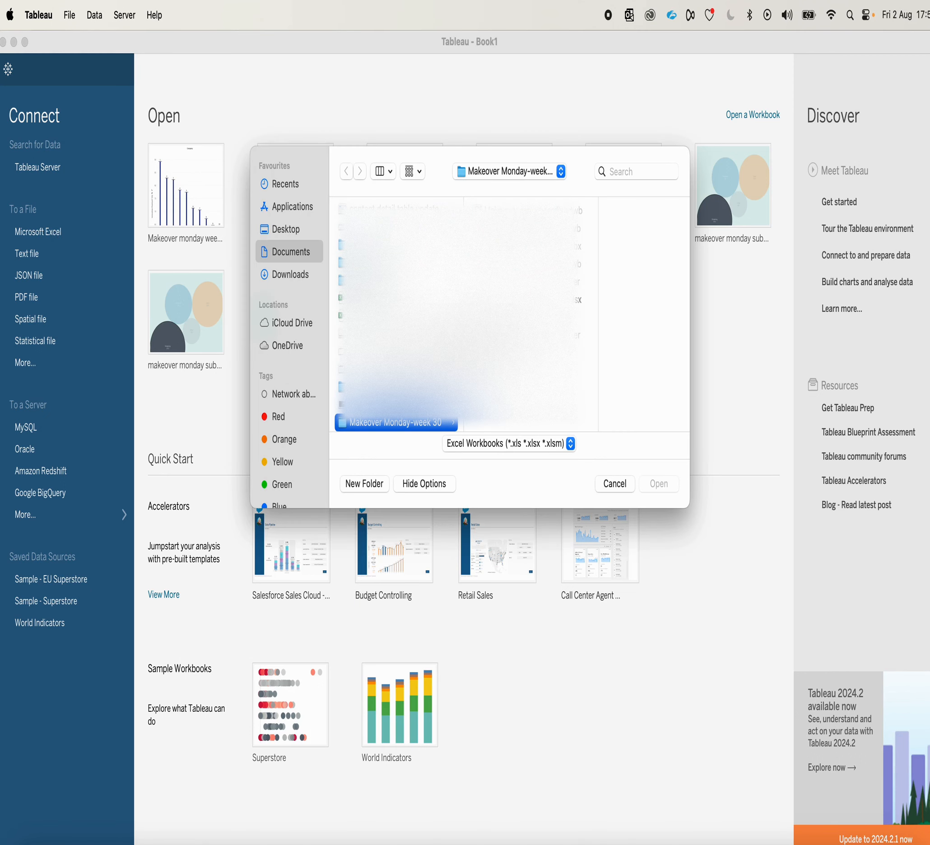
scroll(400, 315, "down", 10)
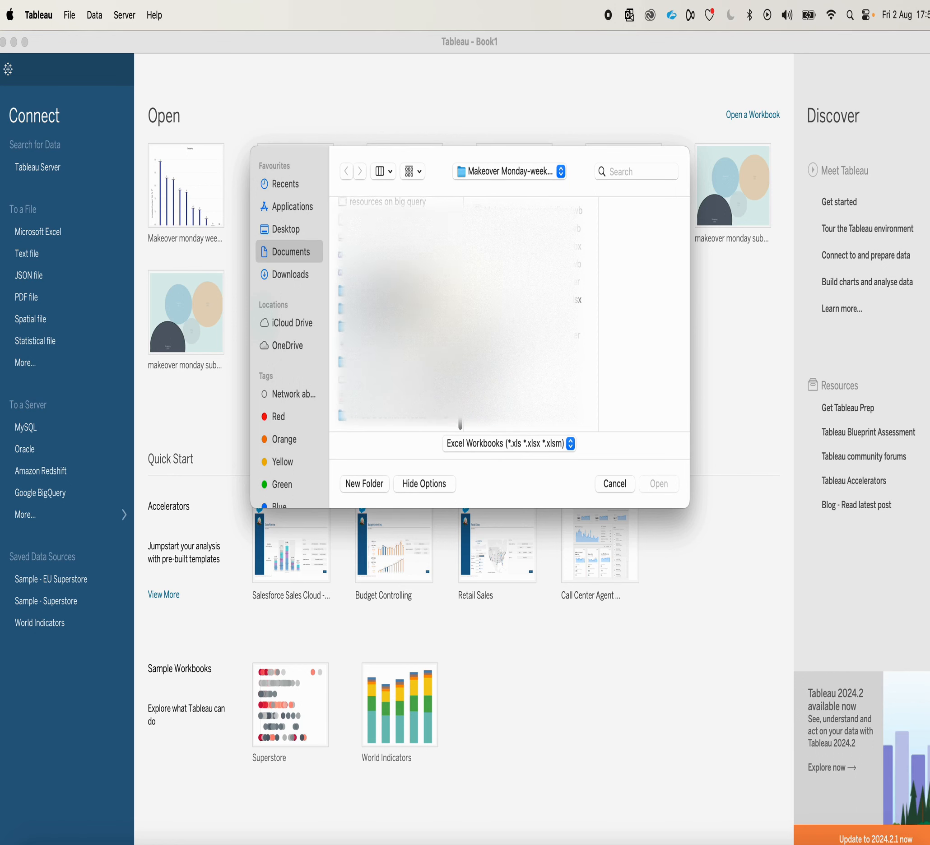
left_click(385, 308)
left_click(520, 209)
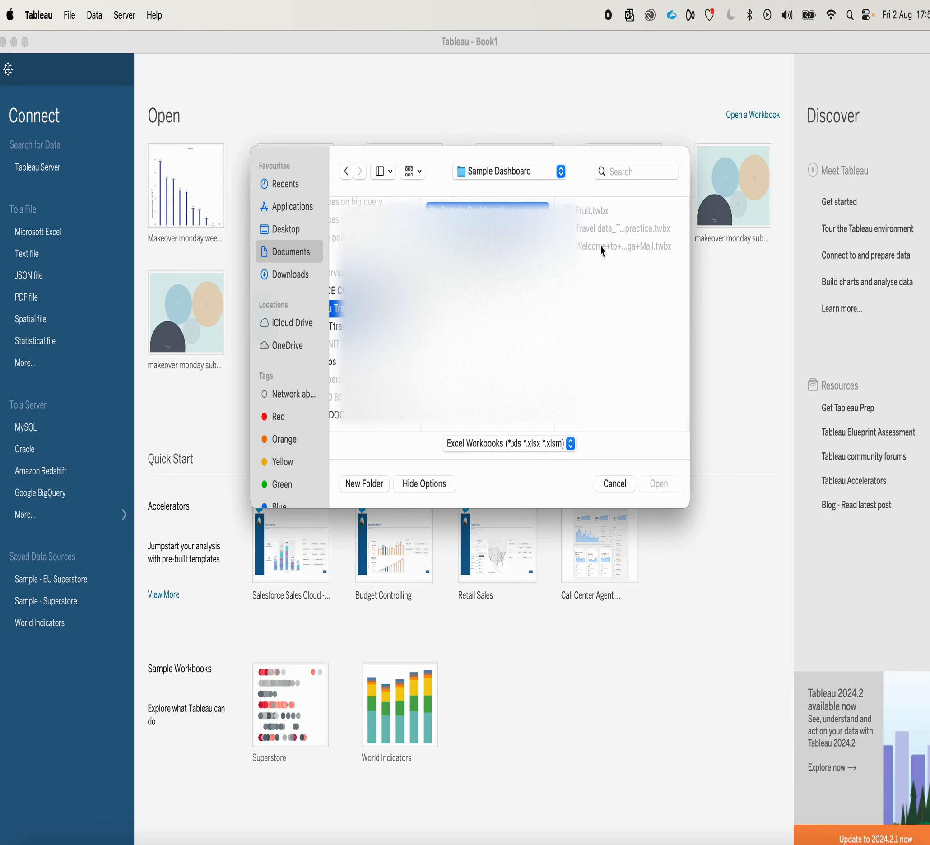
left_click(488, 228)
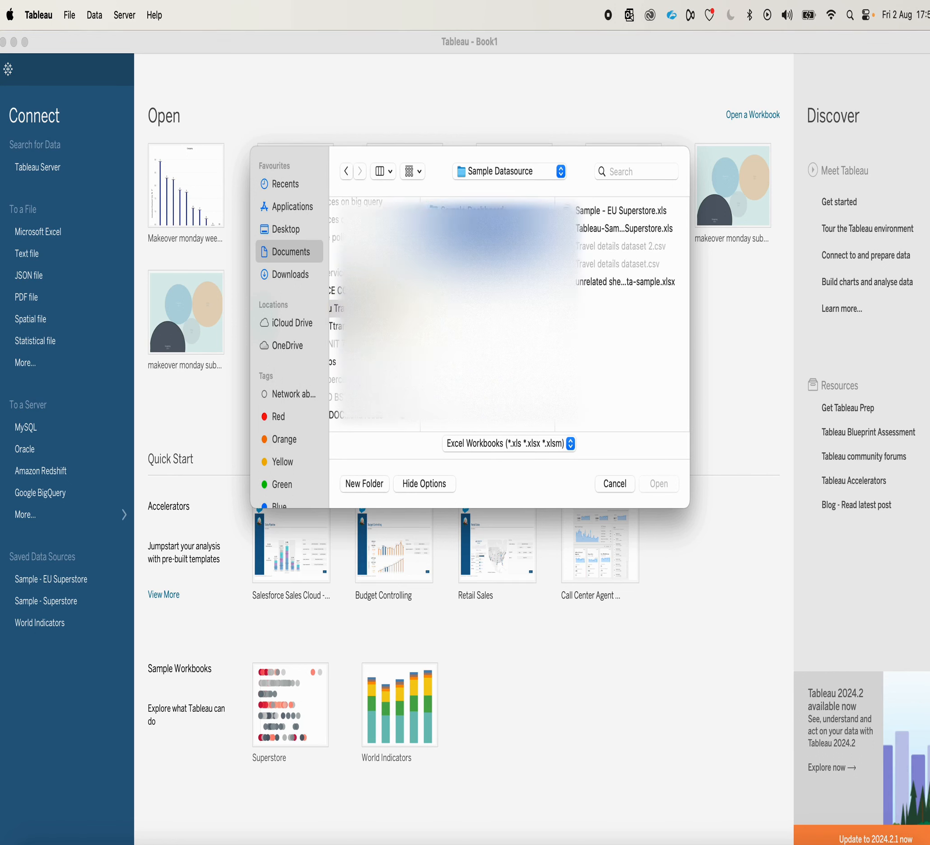
left_click(611, 212)
left_click(665, 487)
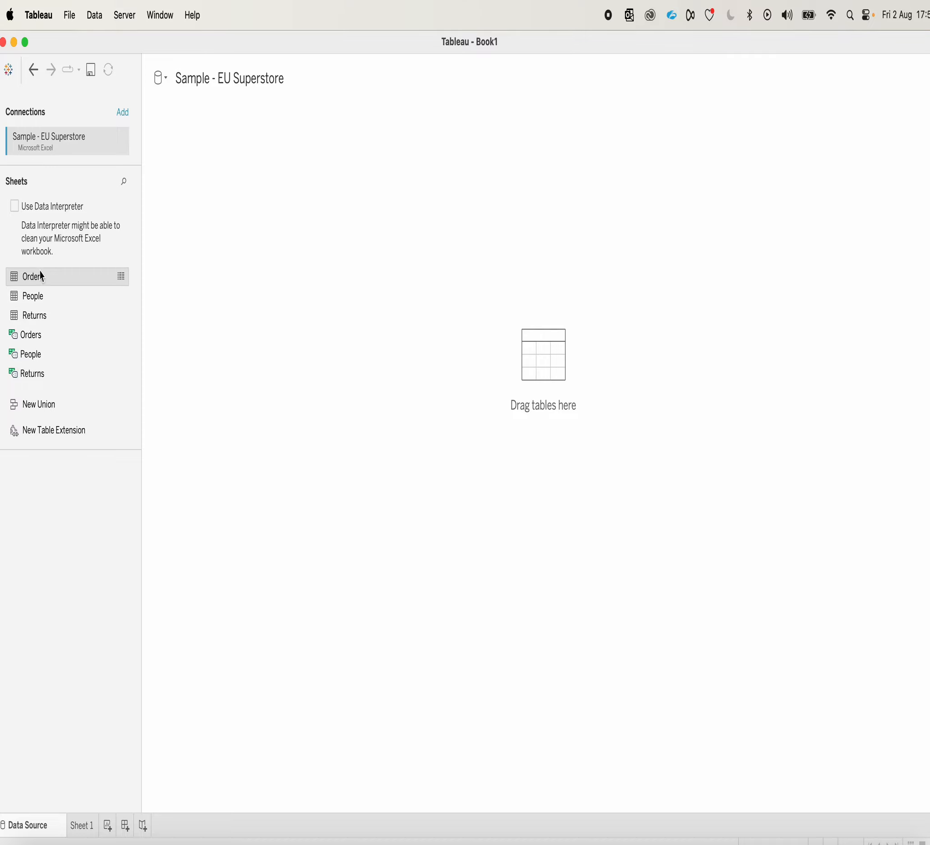
Add the Orders table to the data source canvas and open Sheet 1.
left_click_drag(42, 283, 256, 222)
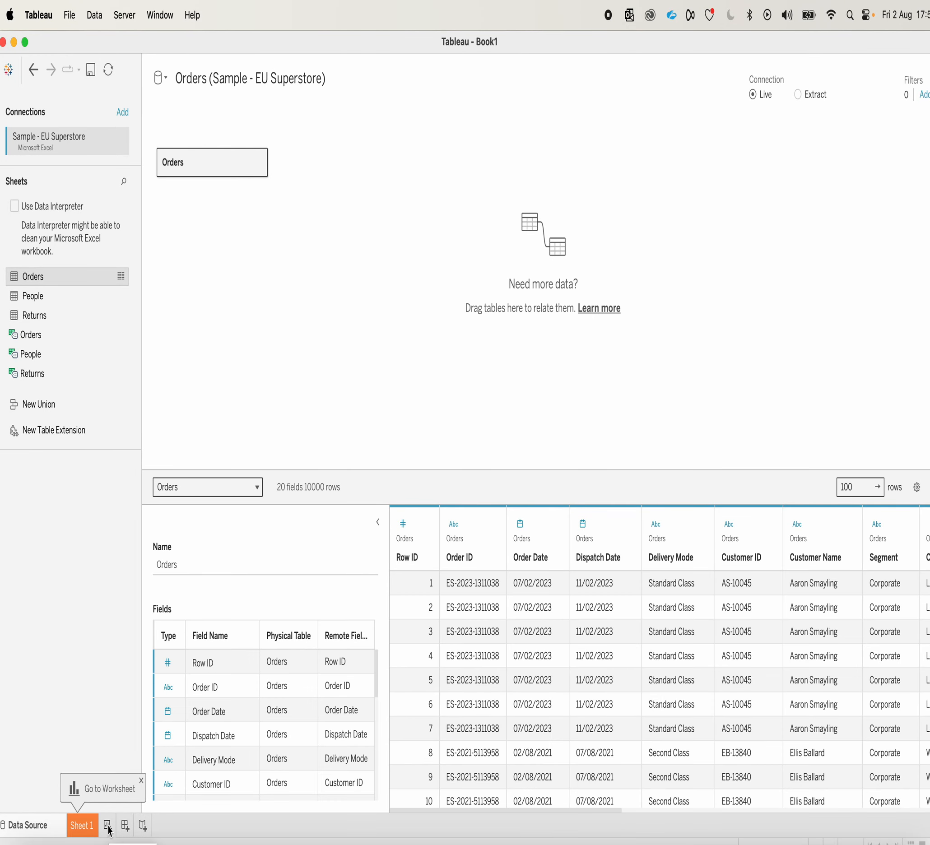
left_click(83, 826)
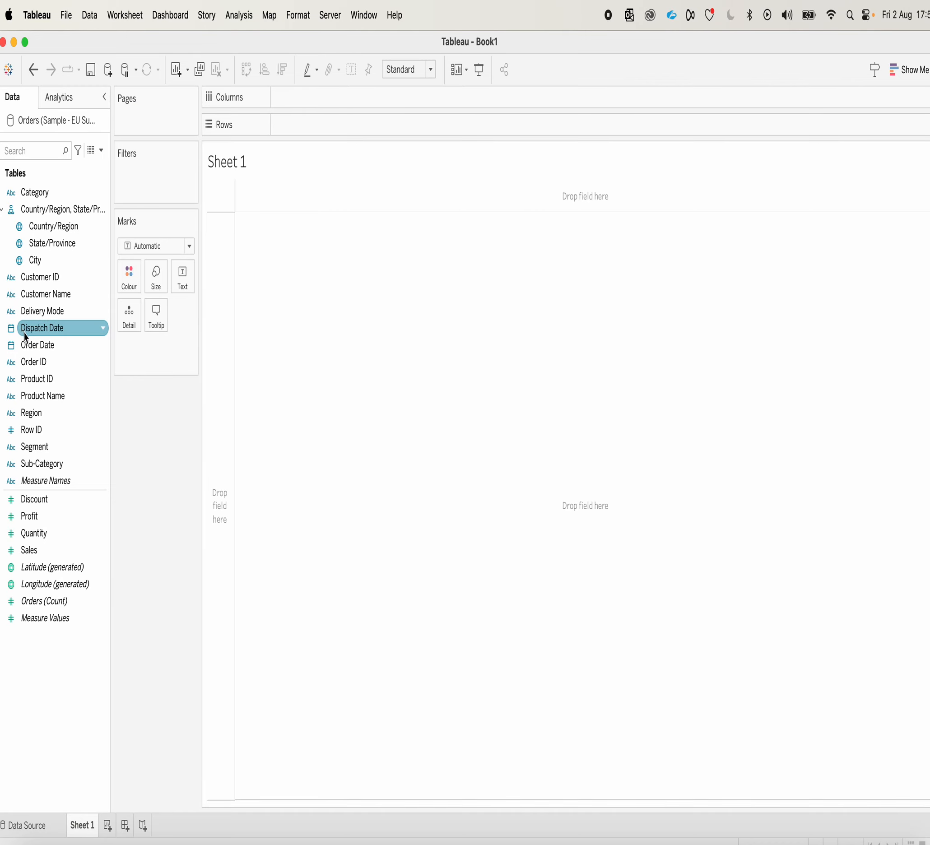
Build a bar chart with Order ID on Rows and Sales on Columns.
left_click_drag(33, 362, 305, 123)
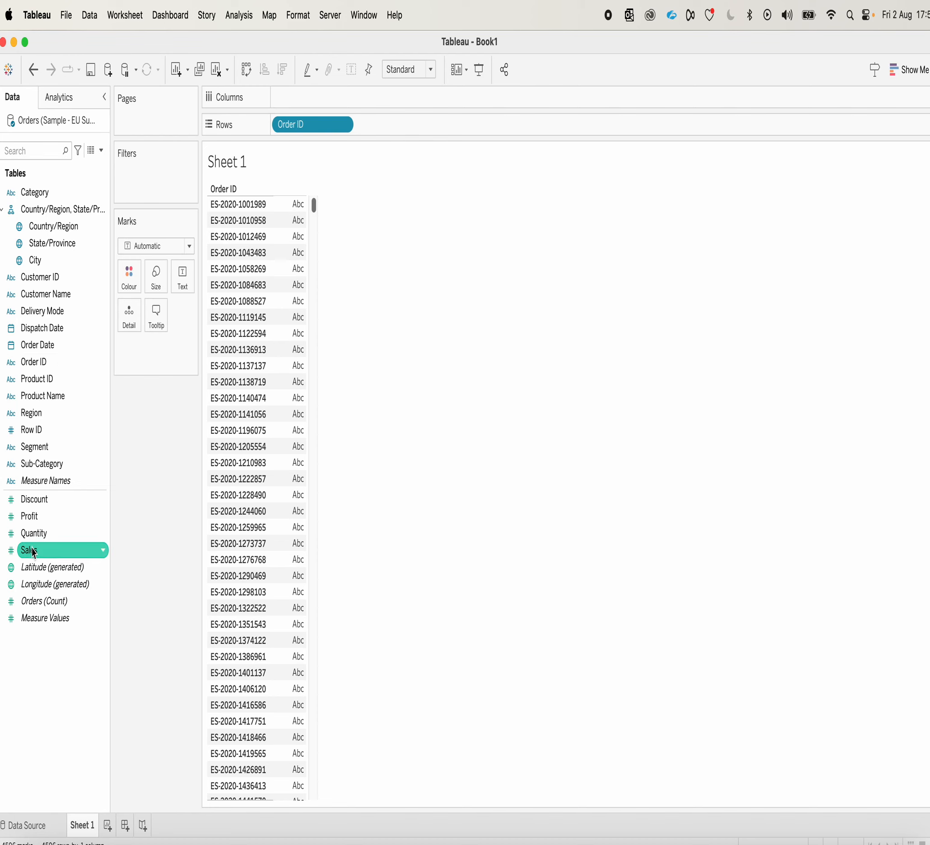
left_click_drag(34, 552, 325, 96)
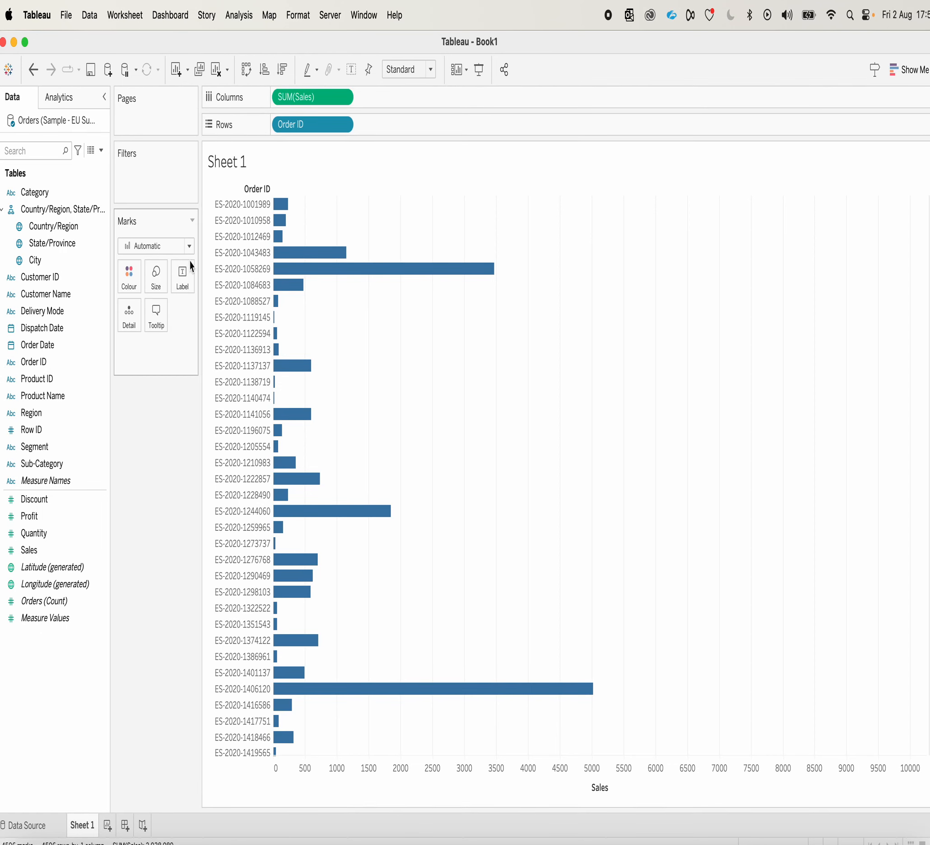
Change the mark type to Text and move SUM(Sales) from Columns onto the Text mark.
left_click(189, 246)
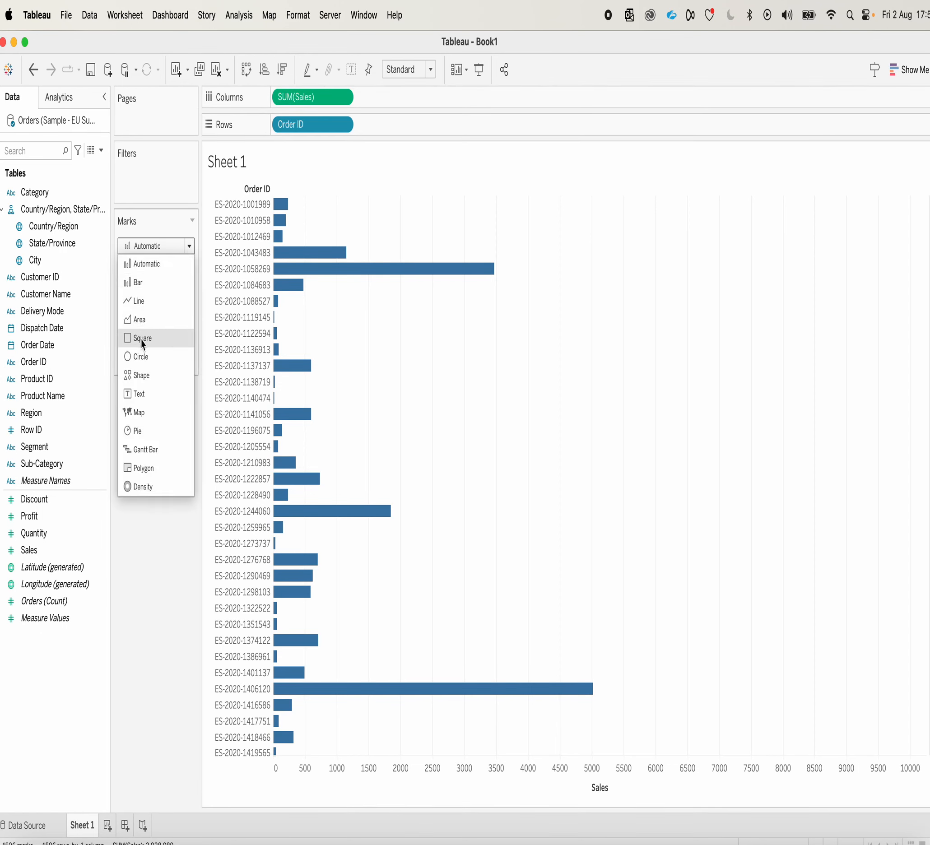
left_click(144, 395)
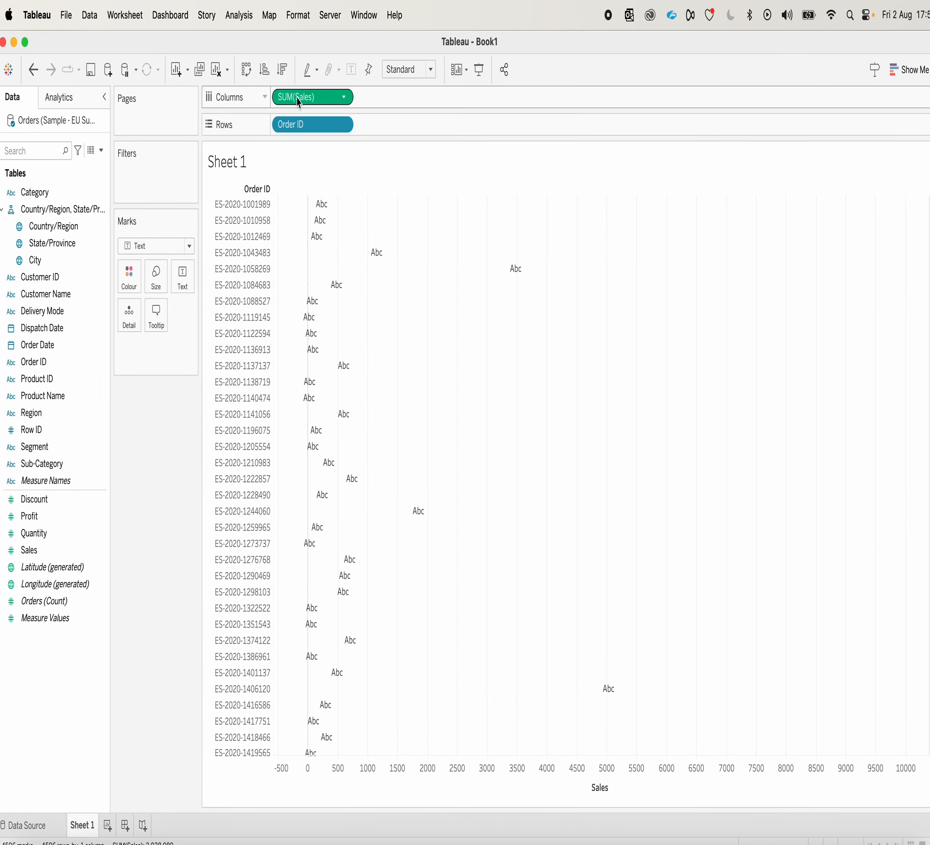
left_click_drag(298, 102, 186, 278)
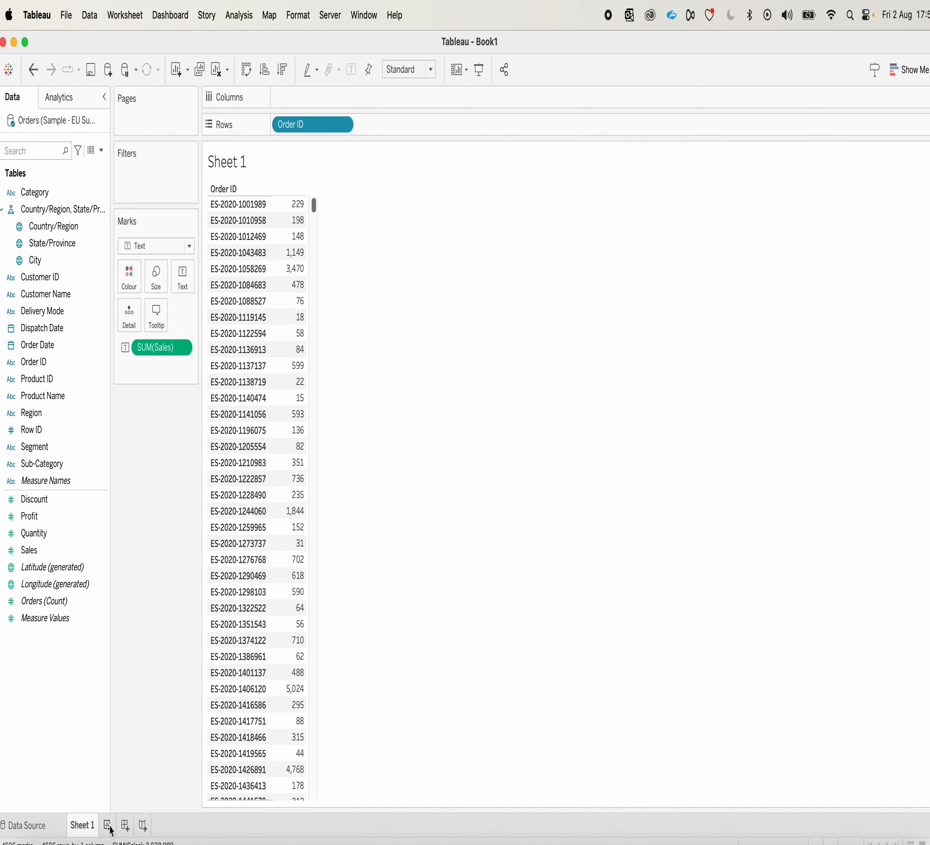
Rename the sheet to text table.
double_click(87, 823)
type("text table")
key("Return")
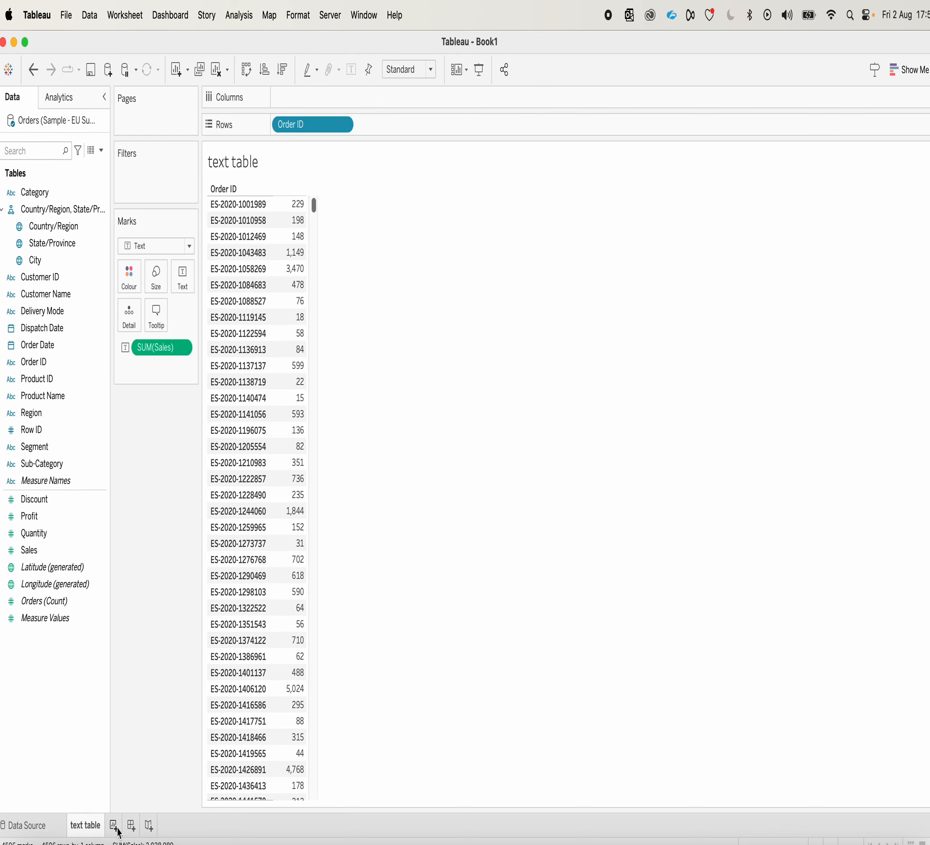
Create a new worksheet with Profit on Columns and Product Name on Rows.
left_click(119, 826)
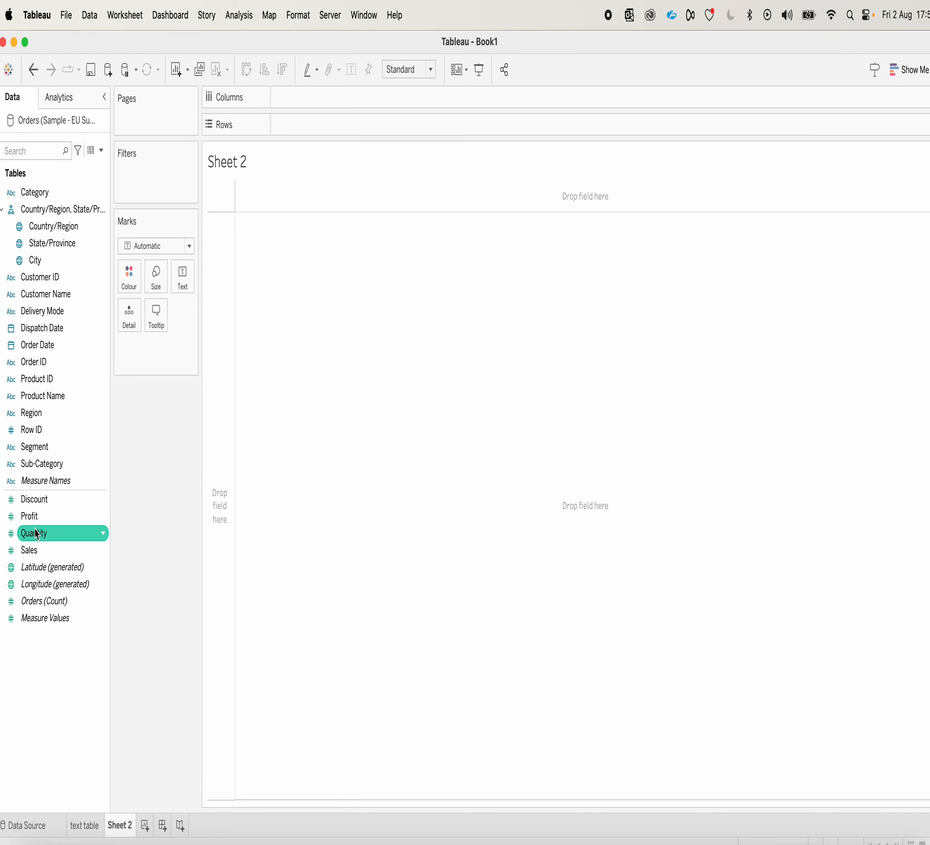
left_click_drag(37, 517, 311, 104)
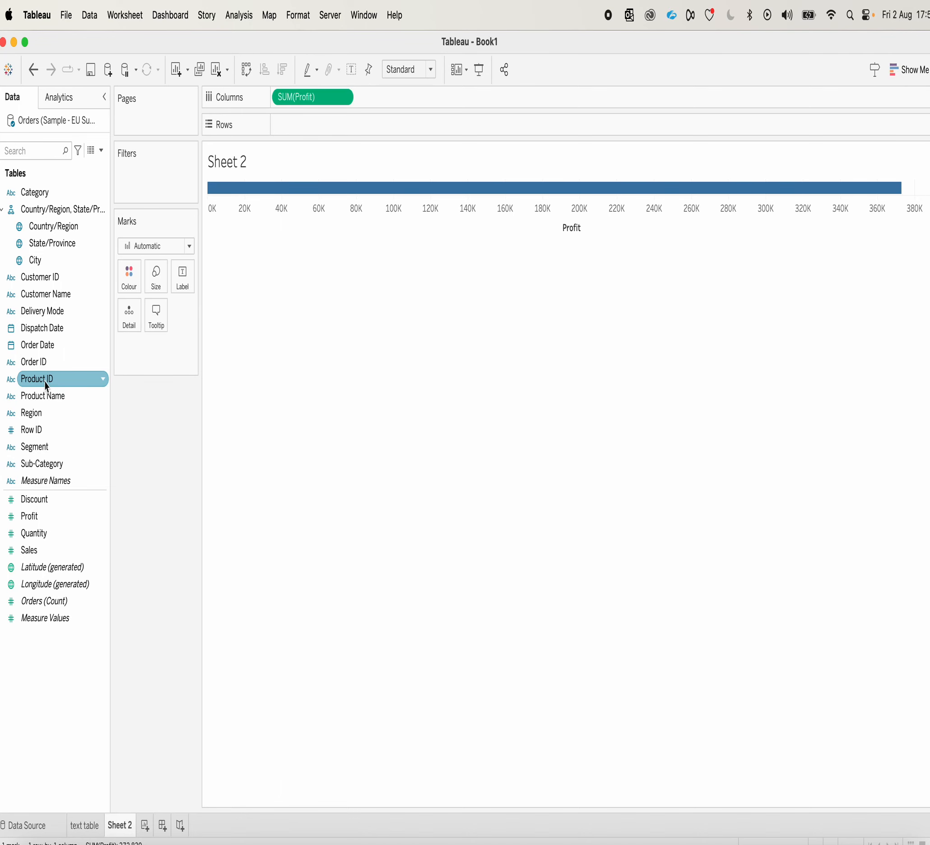
left_click_drag(48, 397, 292, 121)
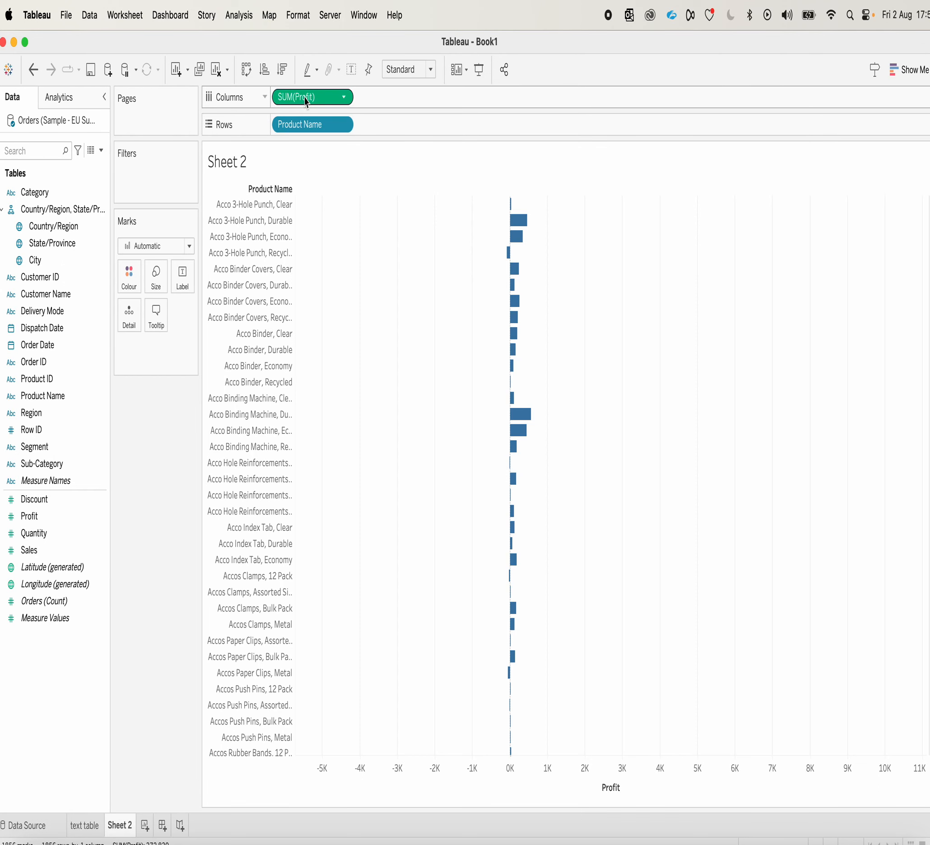
Edit the Profit axis to a custom range with a fixed start of 0.
scroll(414, 327, "down", 3)
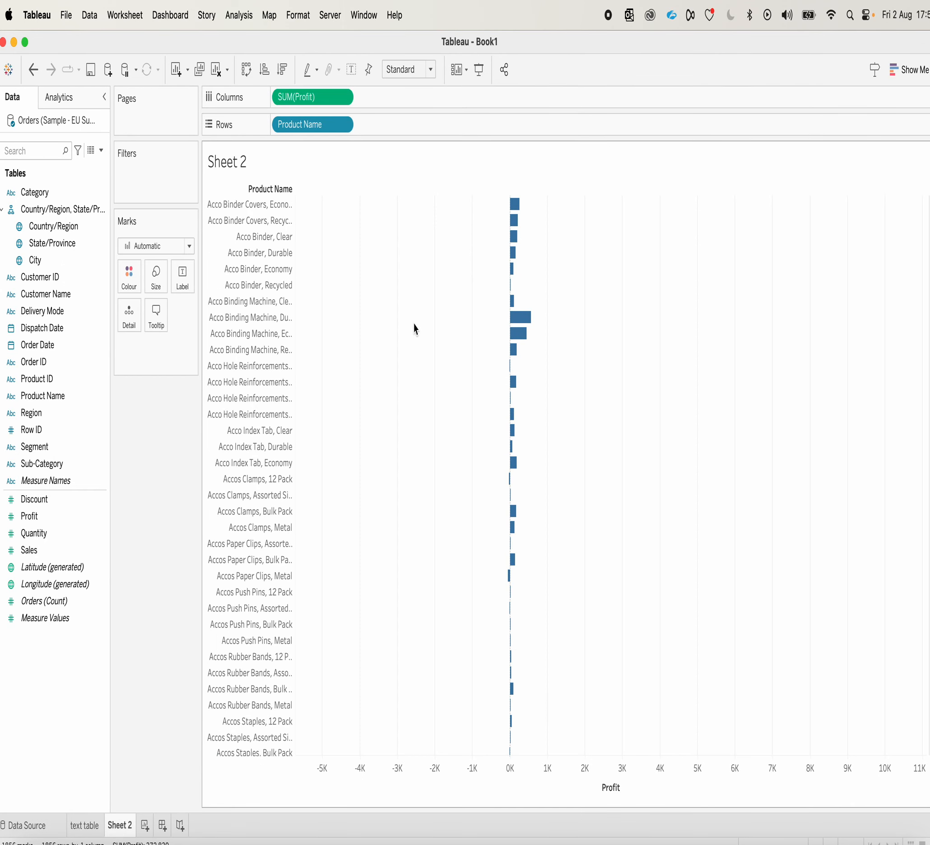
scroll(415, 329, "up", 3)
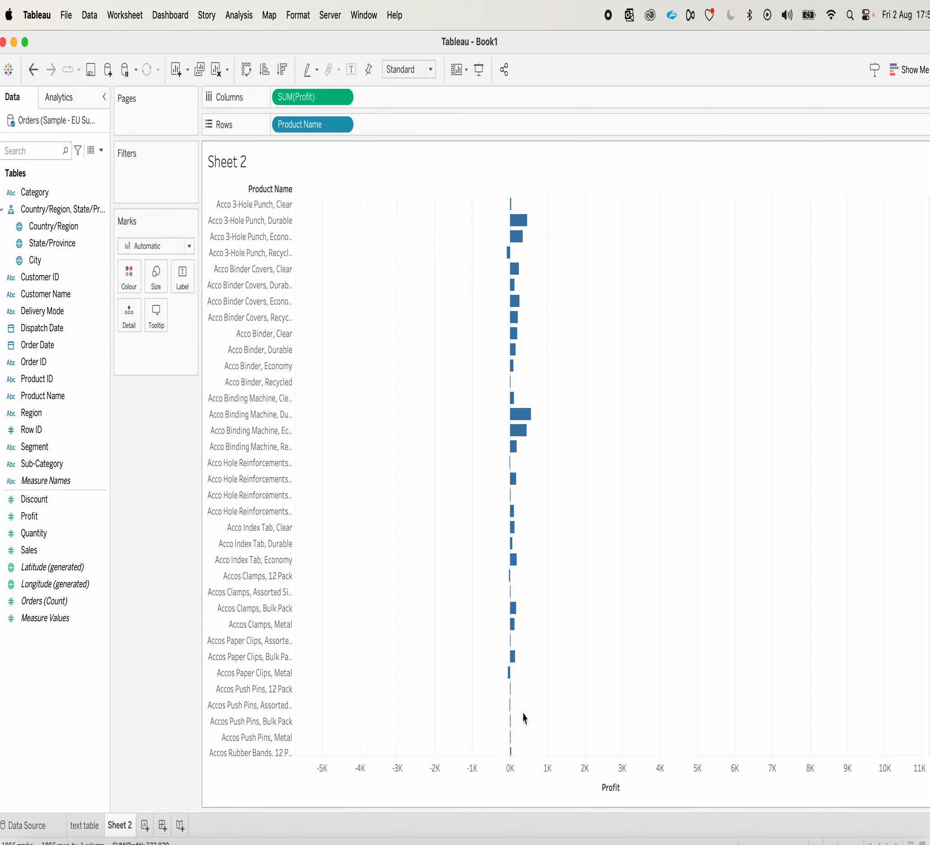
right_click(323, 773)
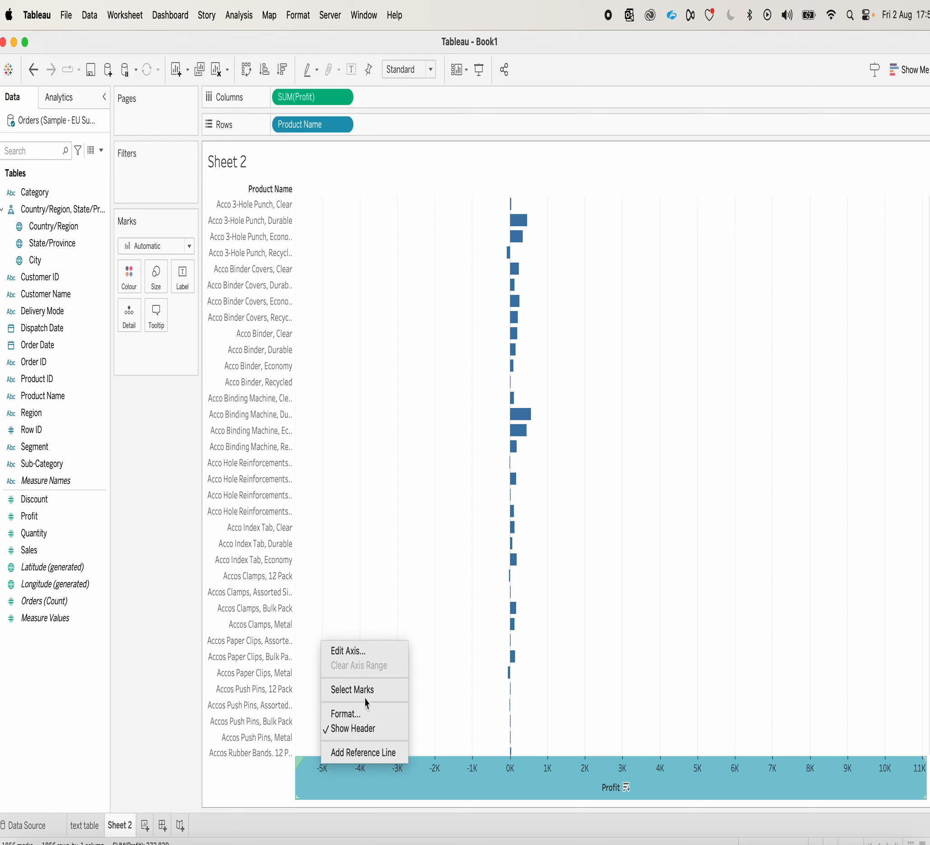
left_click(442, 770)
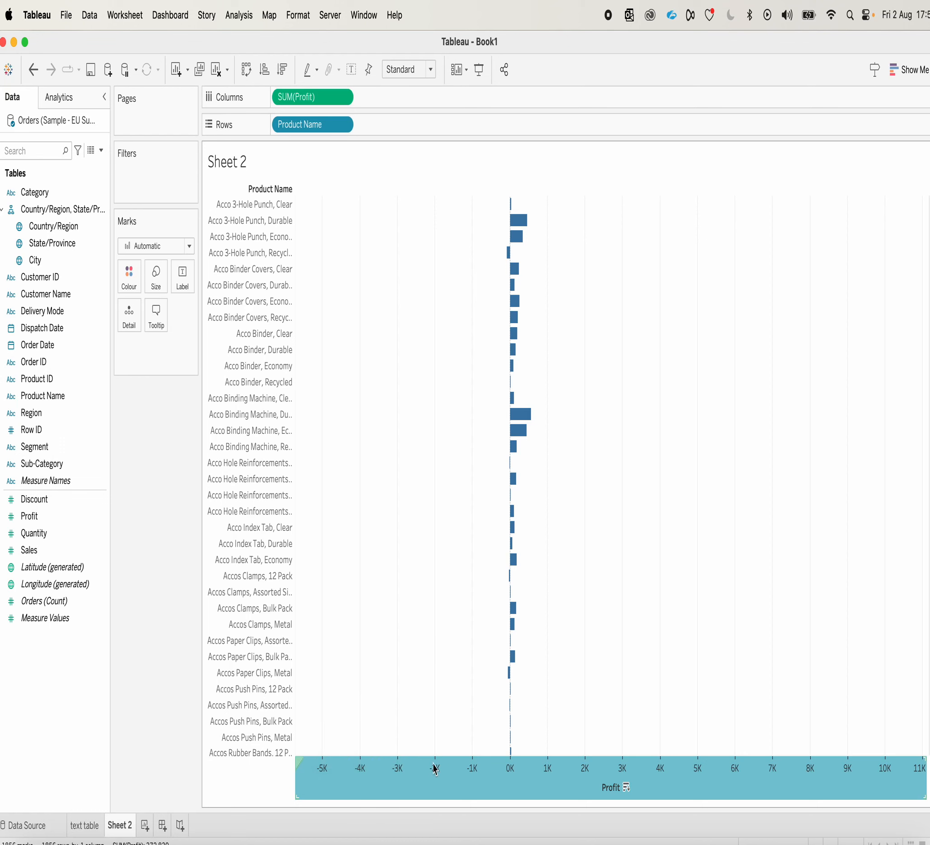
right_click(349, 768)
left_click(389, 654)
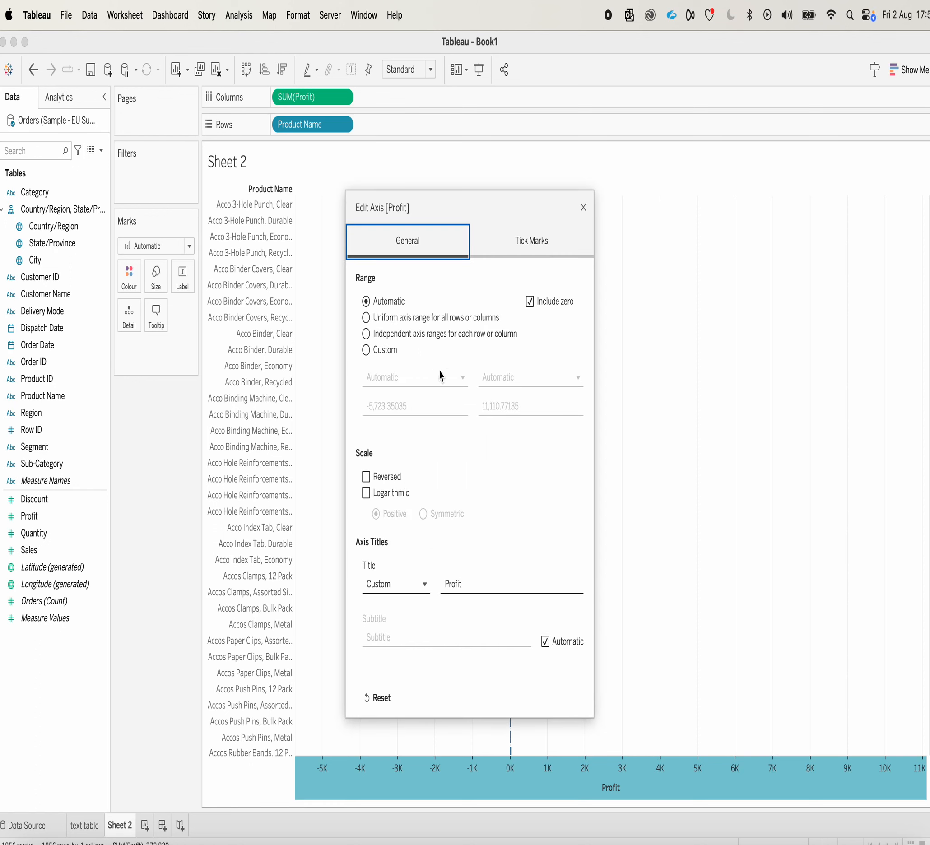
left_click(366, 350)
left_click(449, 407)
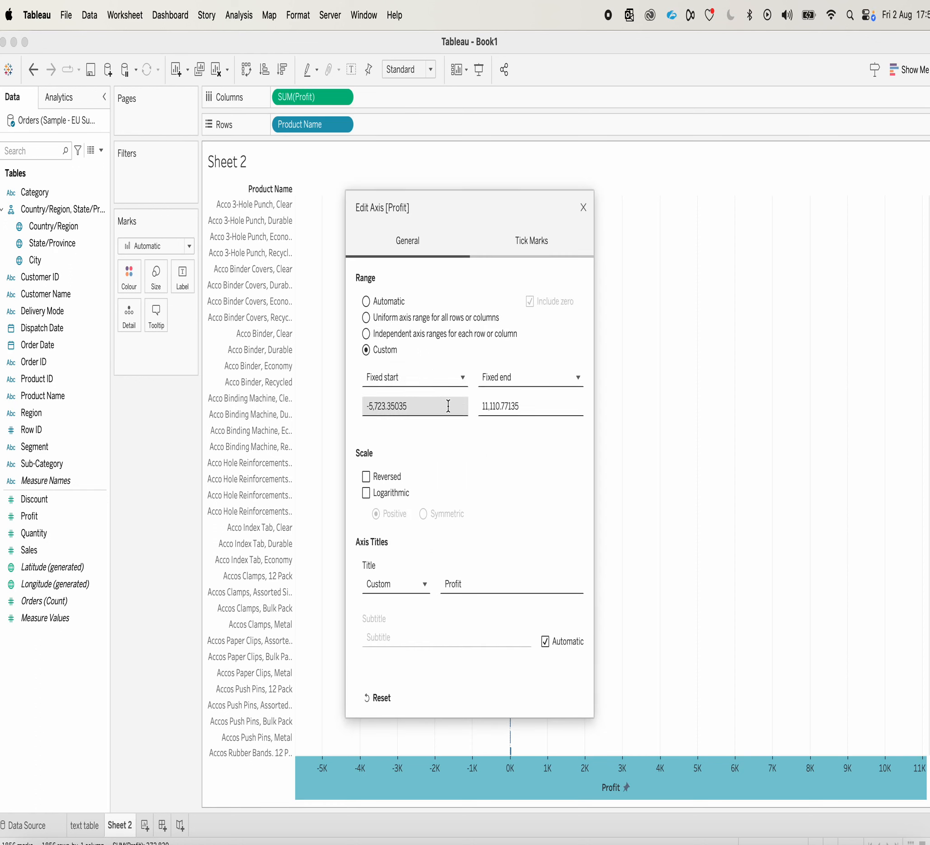
left_click_drag(449, 406, 349, 406)
type("0")
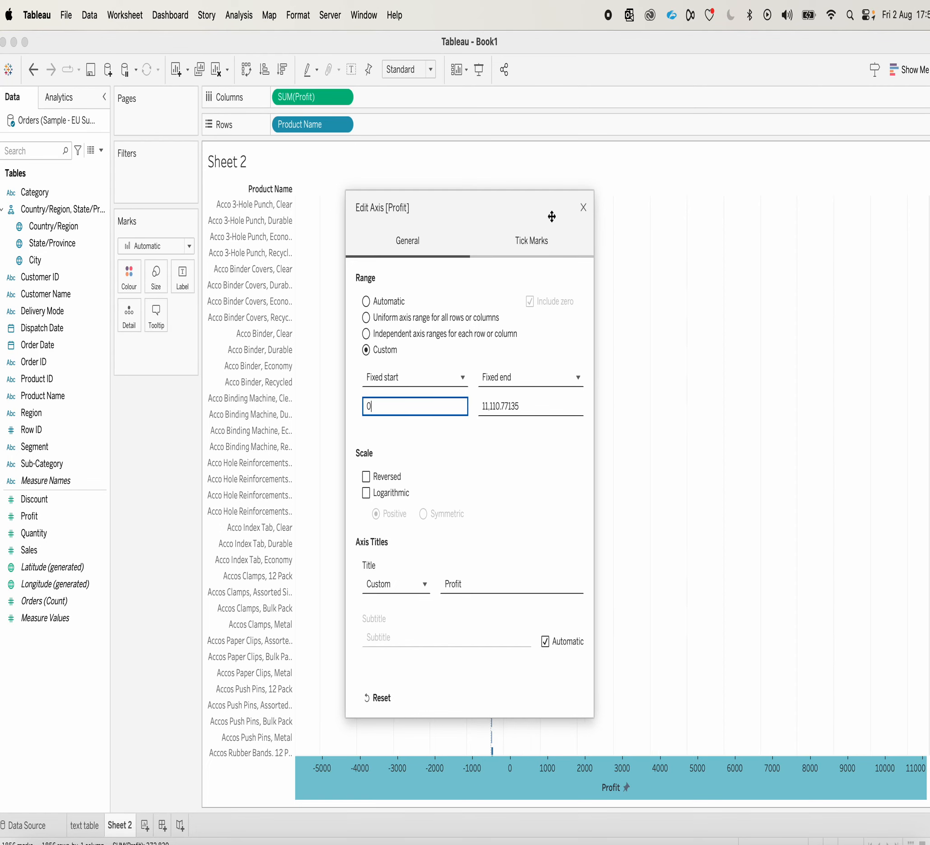
left_click(583, 208)
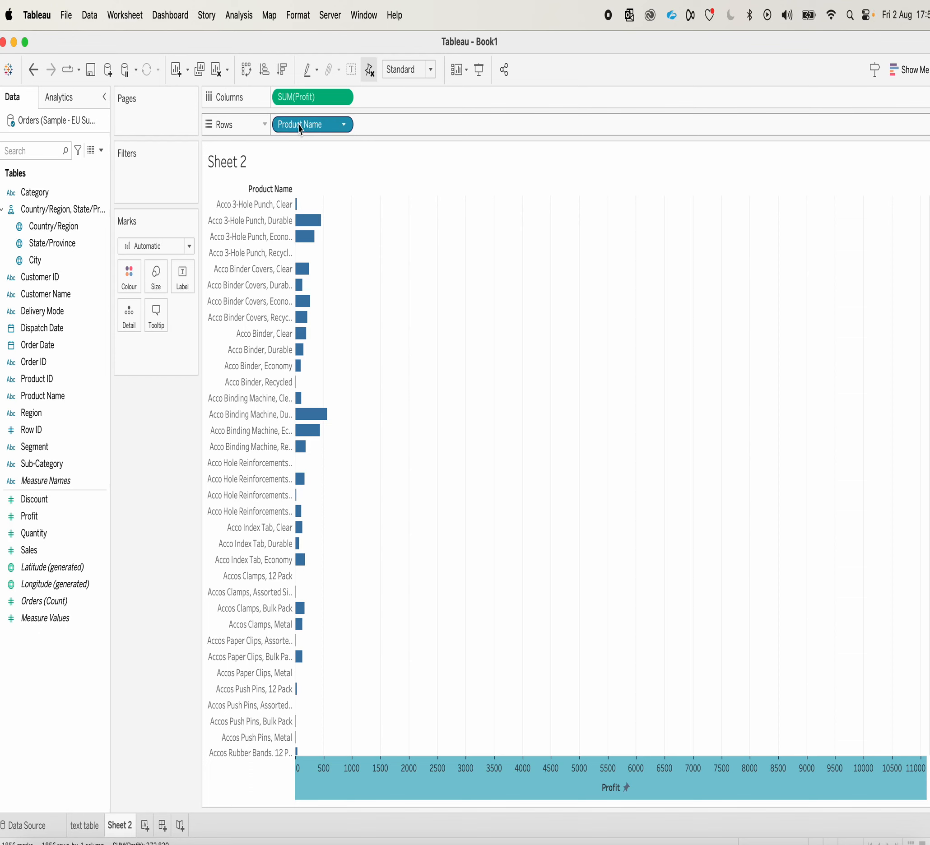
Swap rows and columns, then set the Profit axis fixed end to 1,110.77135.
left_click_drag(299, 128, 320, 134)
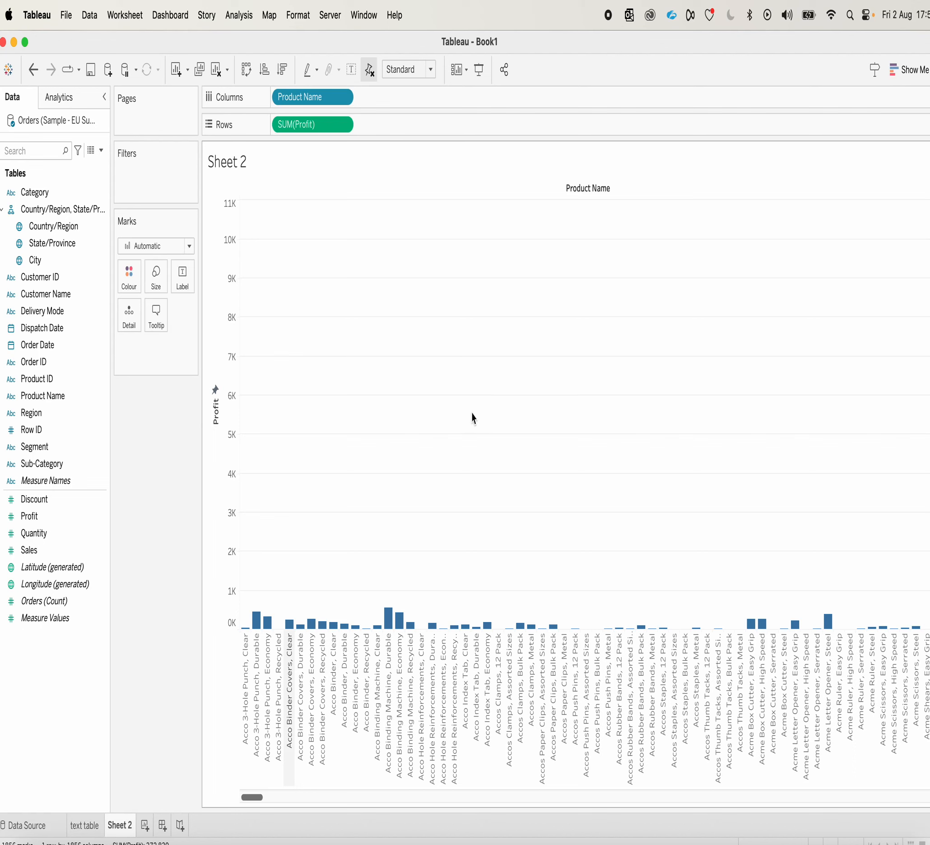
right_click(228, 505)
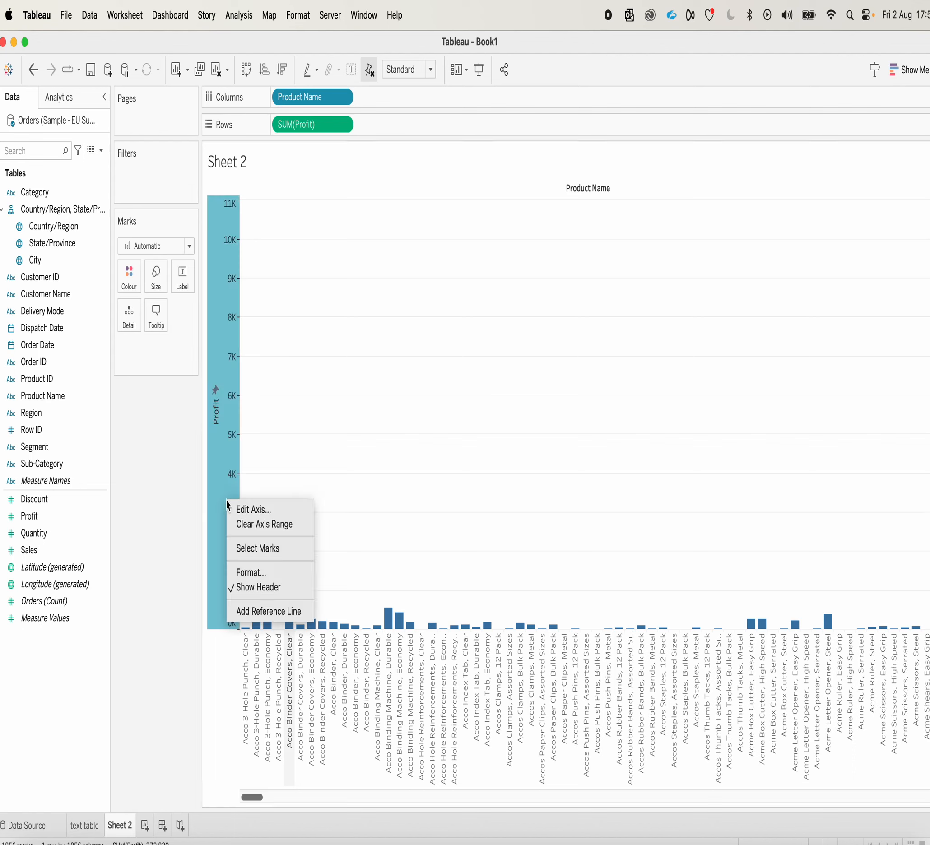
left_click(248, 511)
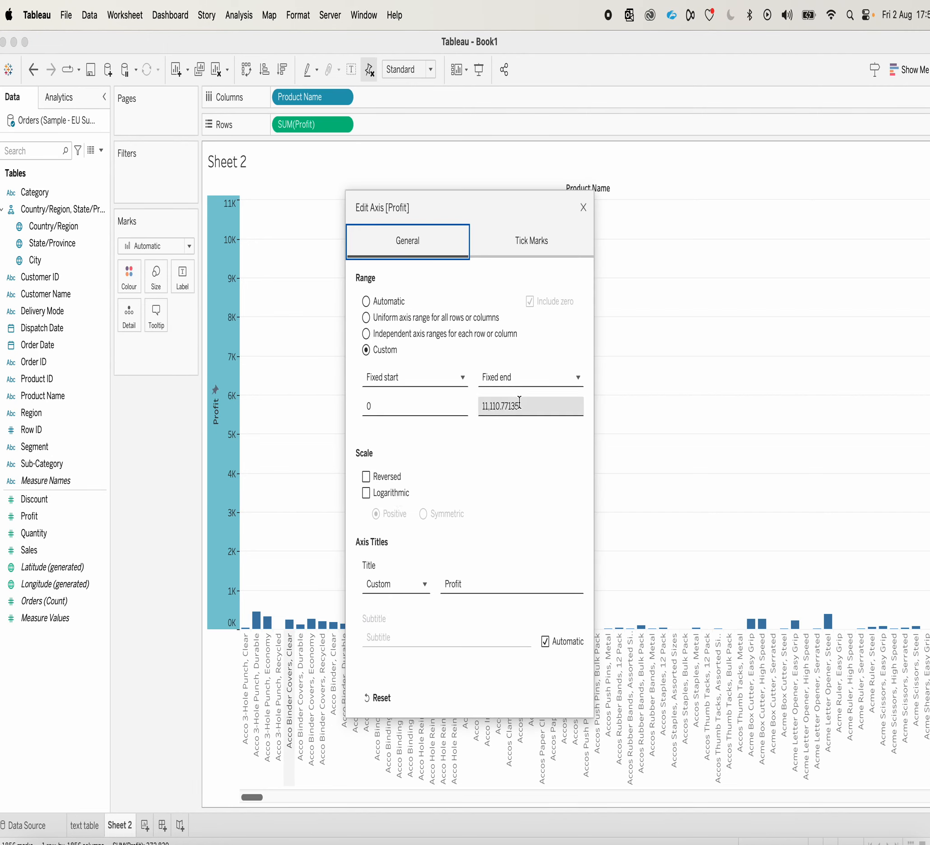
left_click(527, 405)
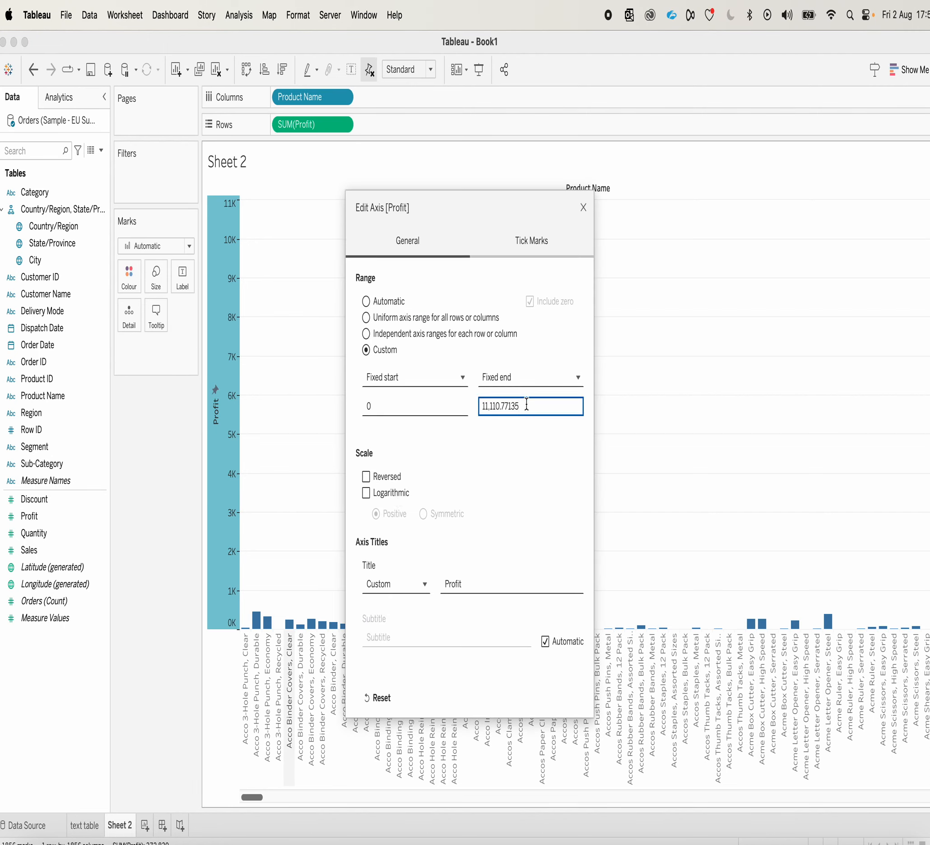
left_click_drag(526, 401, 507, 398)
left_click(487, 405)
key("BackSpace")
key("BackSpace")
type("2")
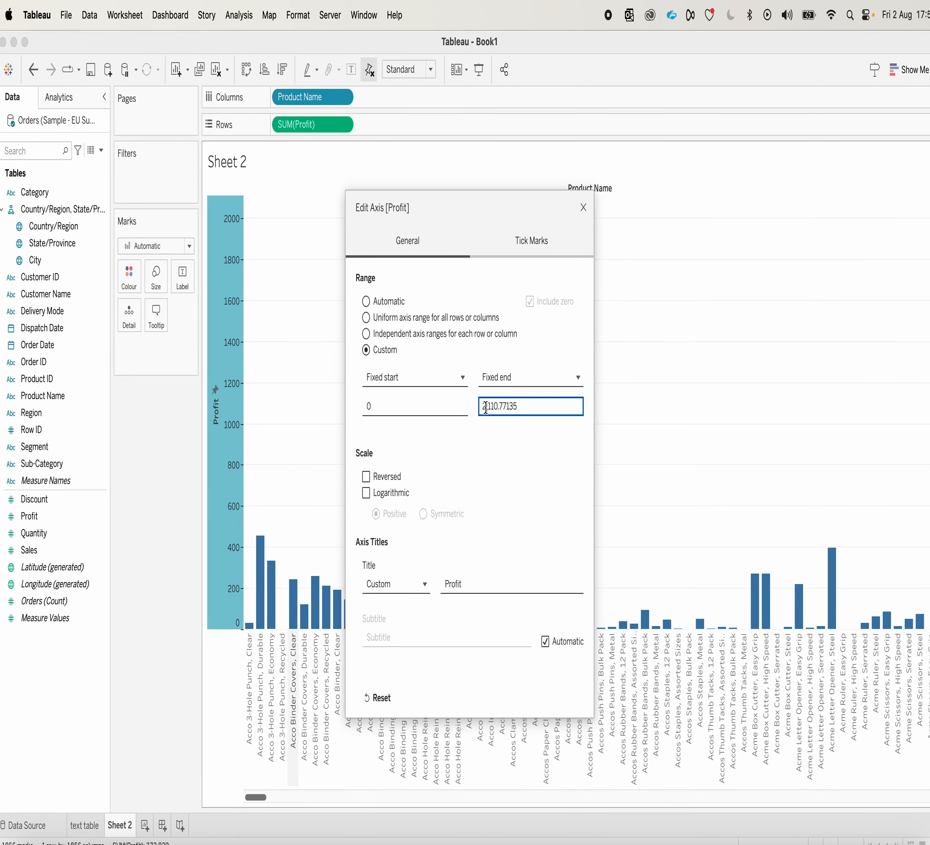
key("BackSpace")
type("1")
left_click(583, 208)
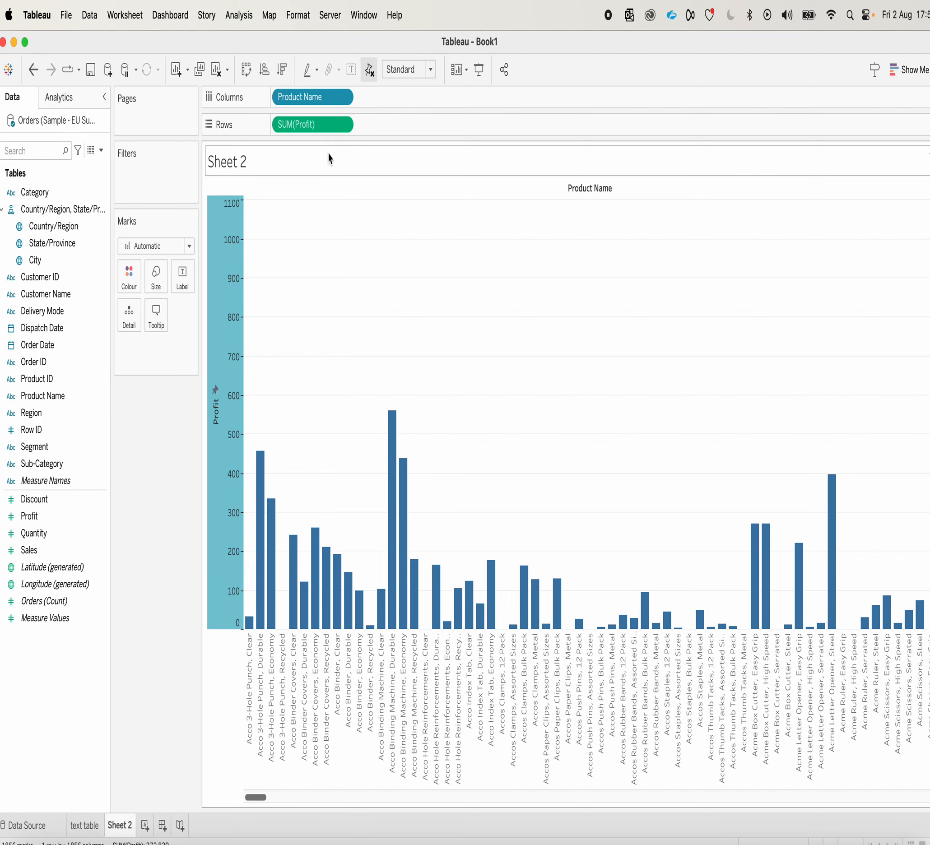
Add Product Name as a filter using Select from list with Exclude enabled.
left_click(82, 230)
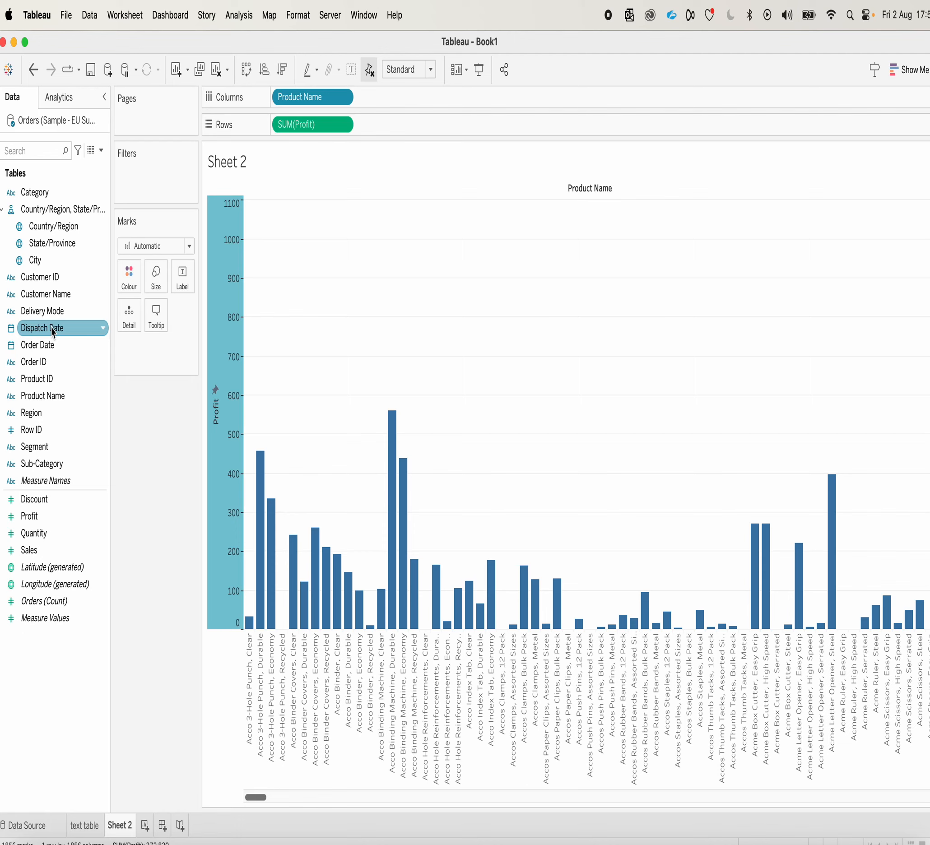
left_click_drag(42, 395, 164, 191)
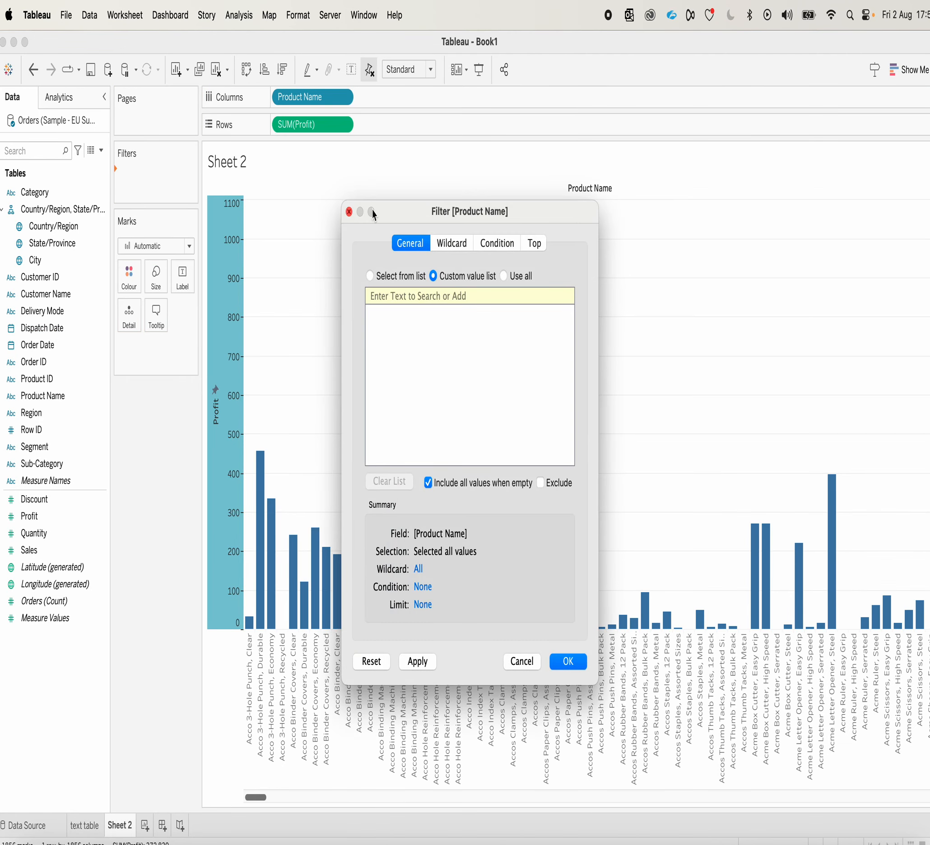
left_click(372, 276)
left_click(541, 483)
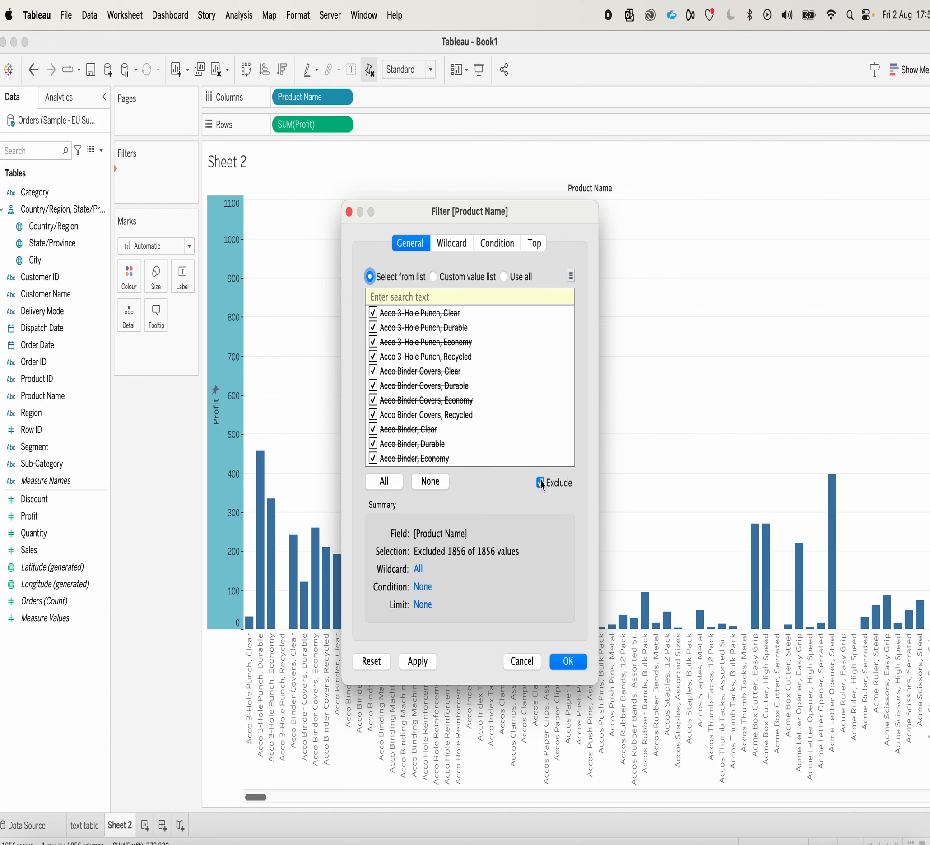
Uncheck the first seven products, from Acco 3-Hole Punch, Clear to Acco Binder Covers, Economy, and confirm the Product Name filter.
left_click(372, 313)
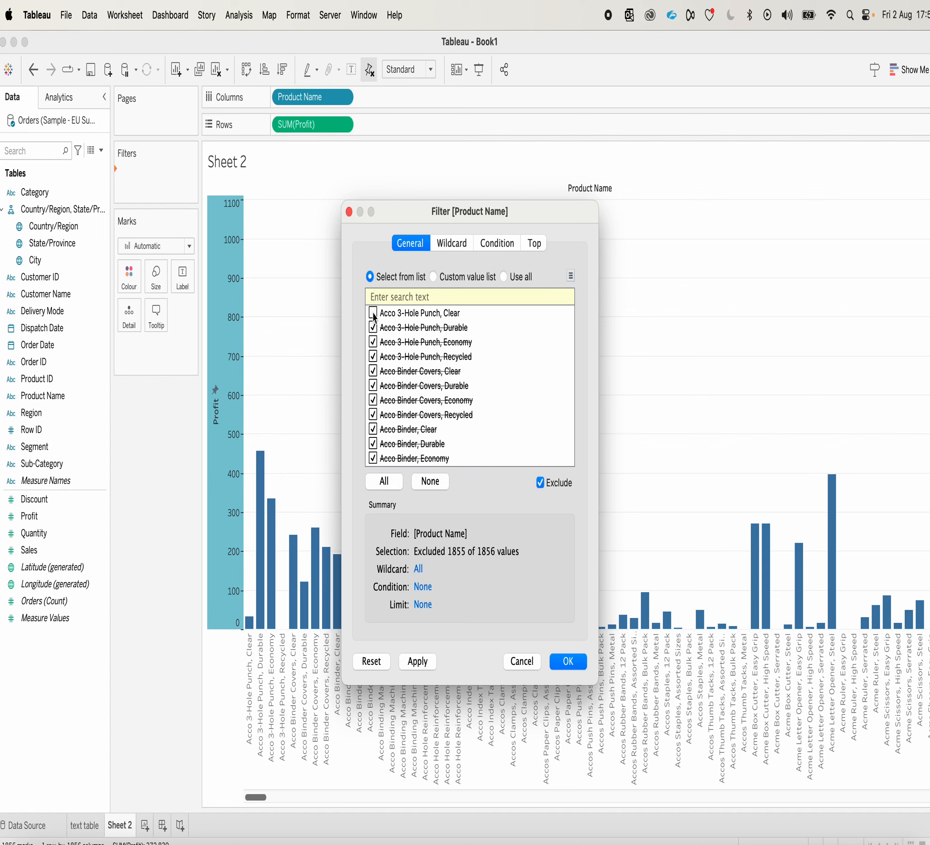
left_click(373, 343)
left_click(372, 356)
left_click(372, 372)
left_click(373, 386)
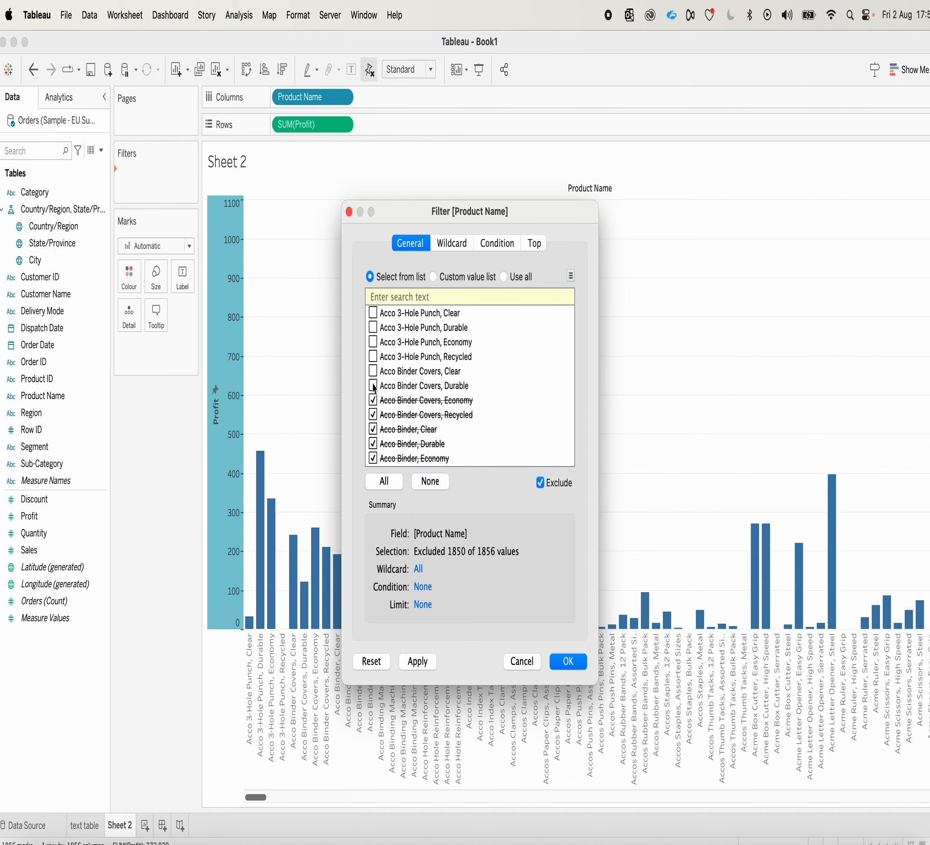
left_click(375, 403)
left_click(565, 664)
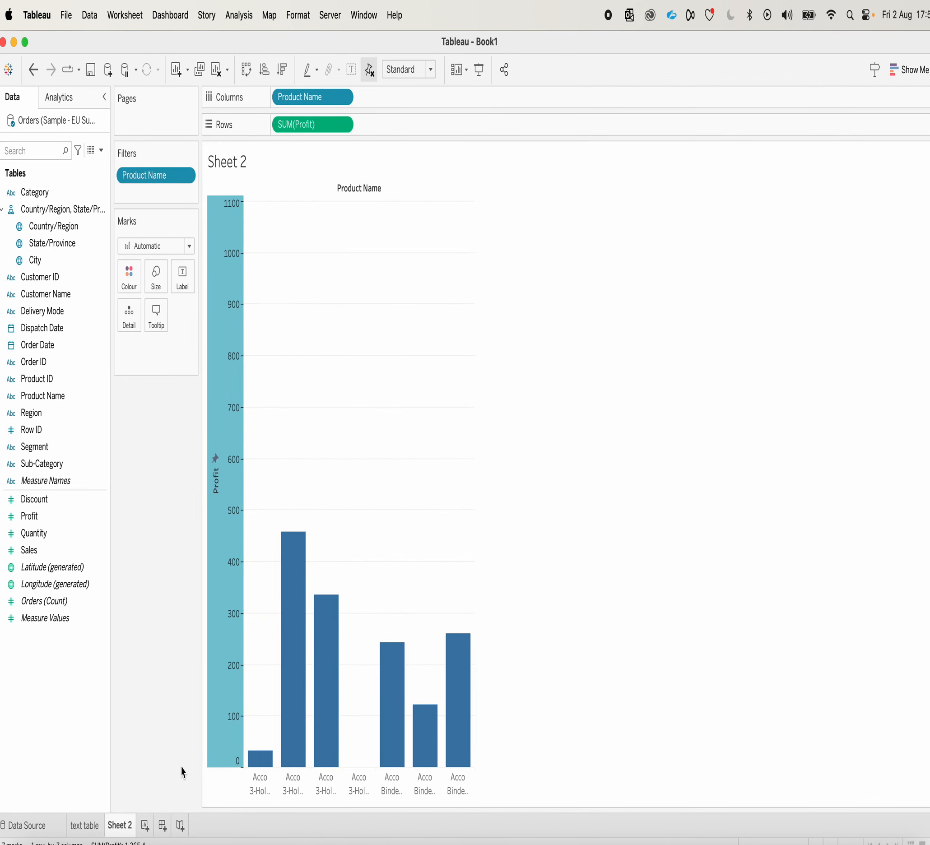
Rename the worksheet to bar chart.
double_click(126, 822)
type("bar chart")
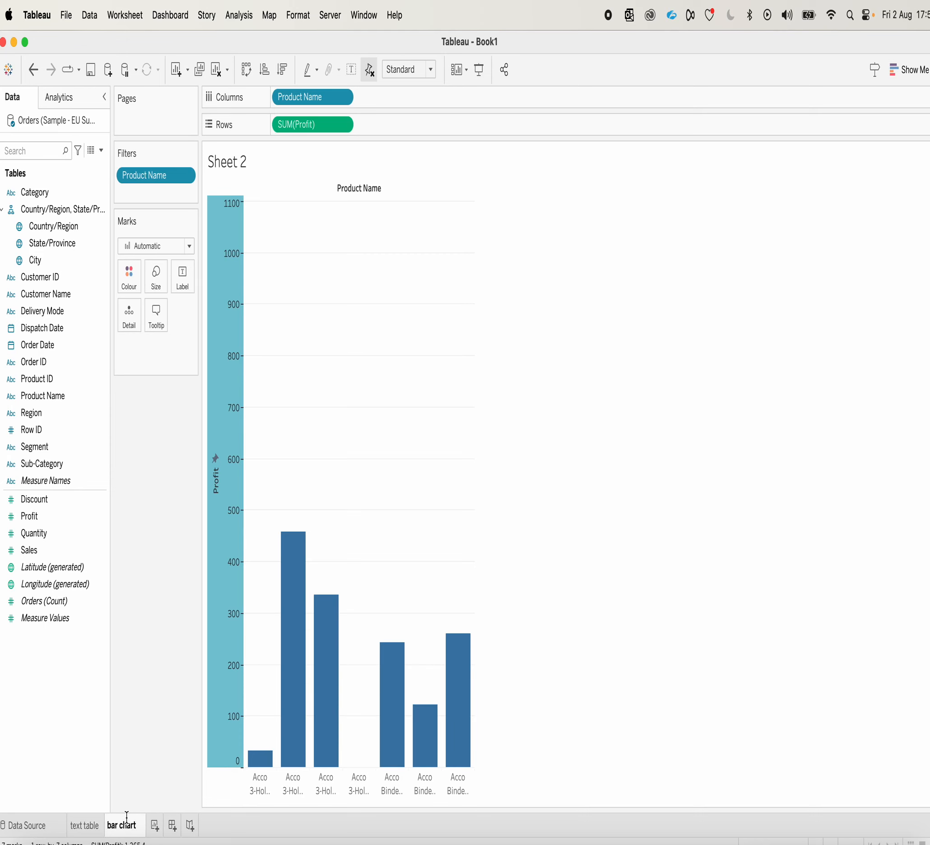
key("Return")
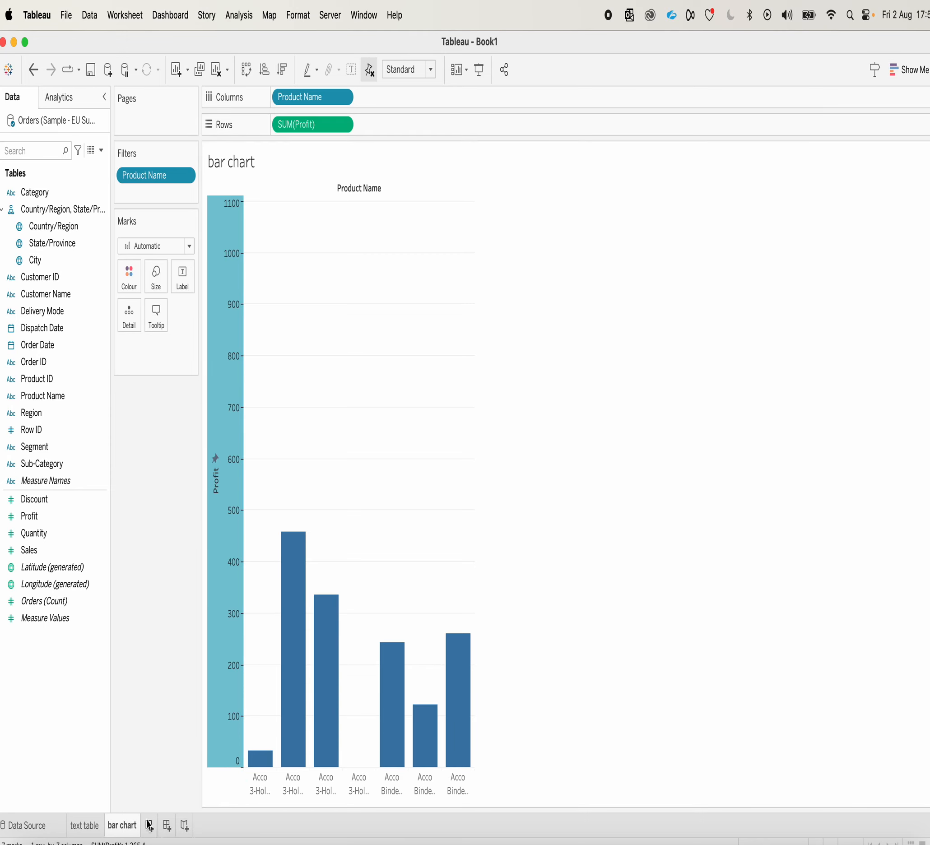
Create a new worksheet with Order Date on Columns and Profit on Rows as a yearly line.
left_click(149, 825)
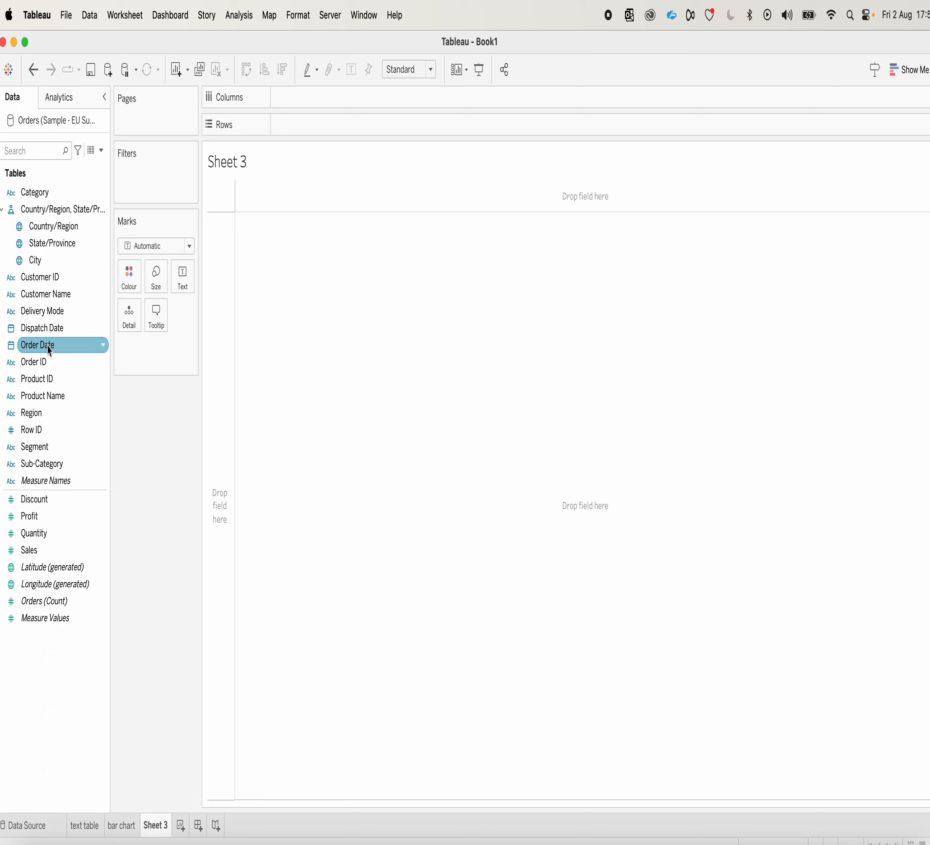
left_click_drag(50, 351, 316, 108)
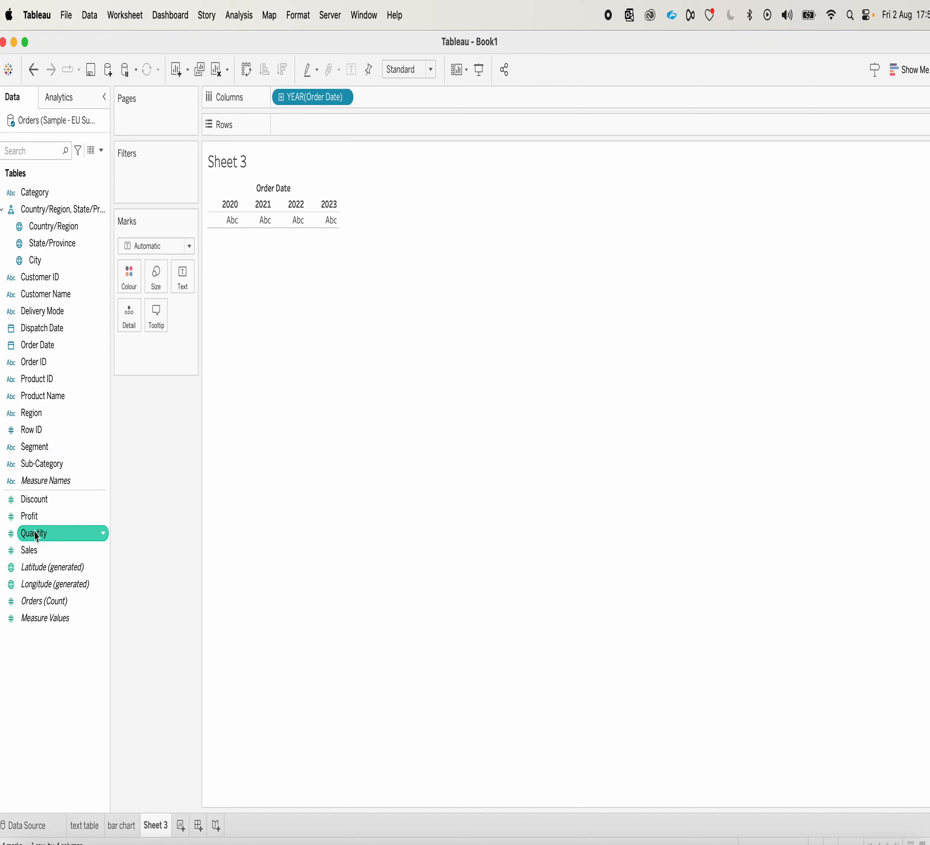
left_click_drag(32, 518, 310, 132)
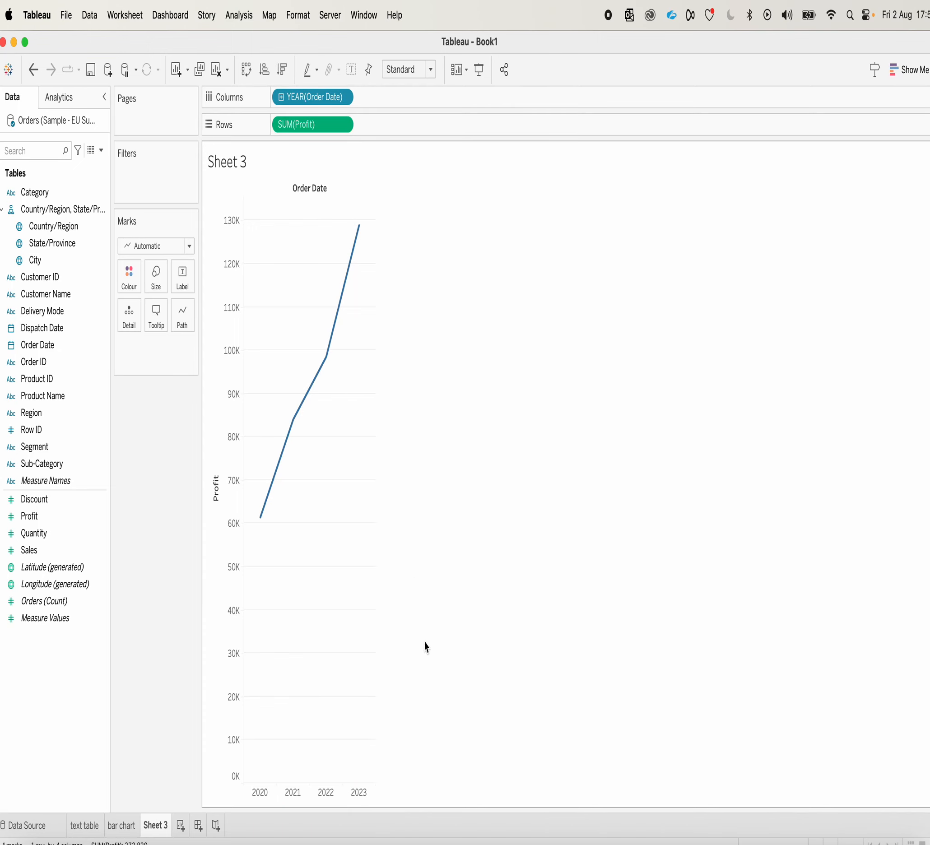
Rename the new worksheet to trend line.
double_click(156, 827)
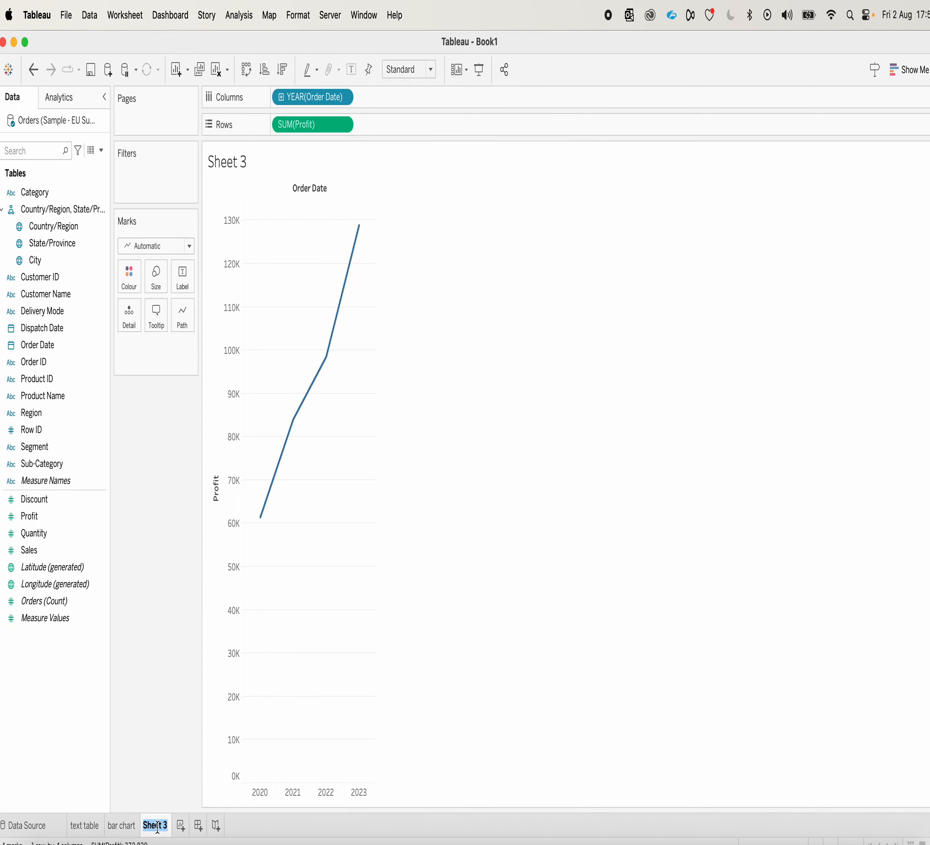
type("trend")
type("line")
key("Return")
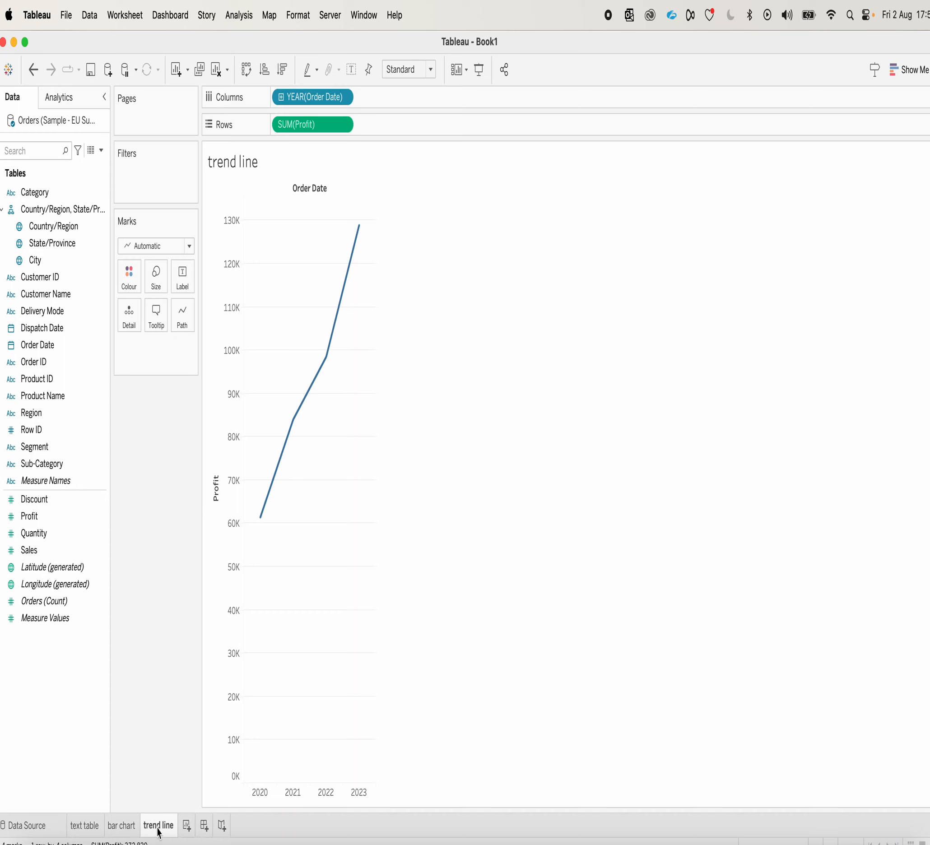
Drill Order Date down to quarters and make the QUARTER(Order Date) field continuous.
left_click(281, 99)
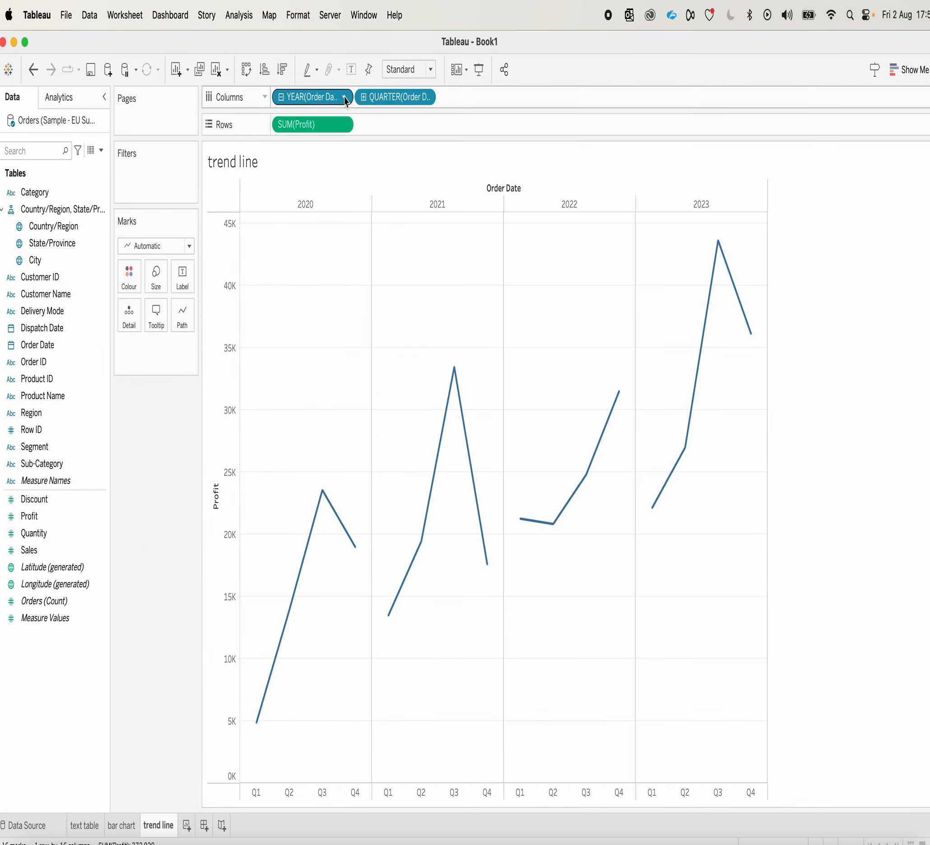
left_click(426, 97)
mouse_move(388, 549)
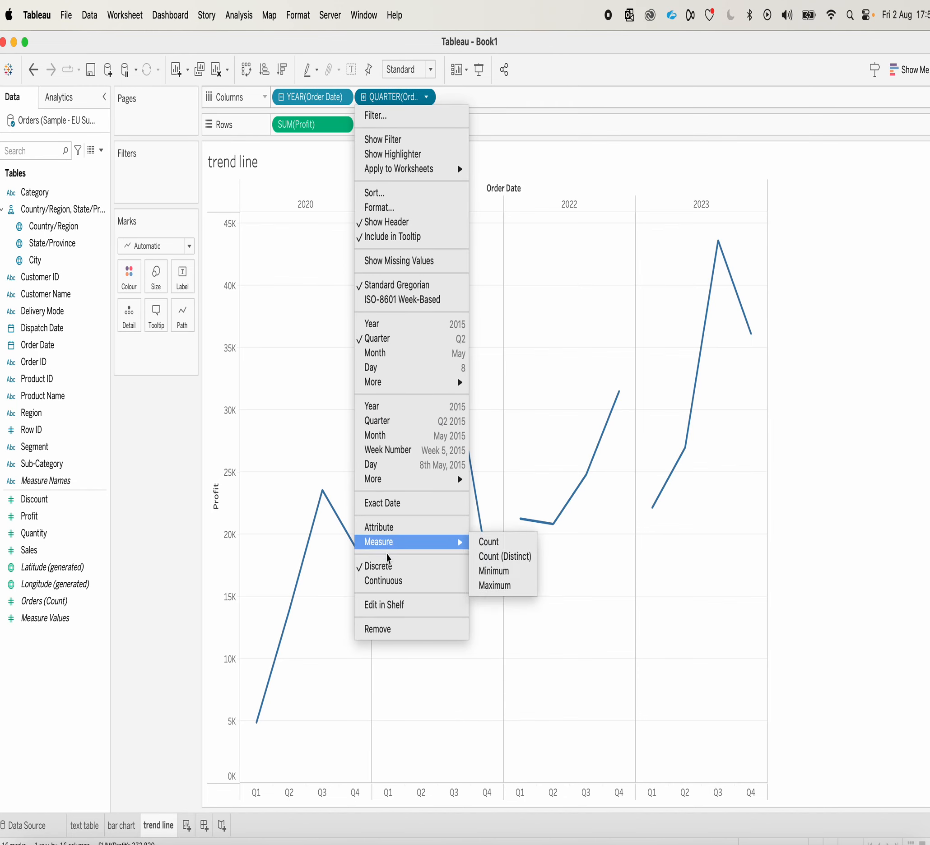
left_click(387, 581)
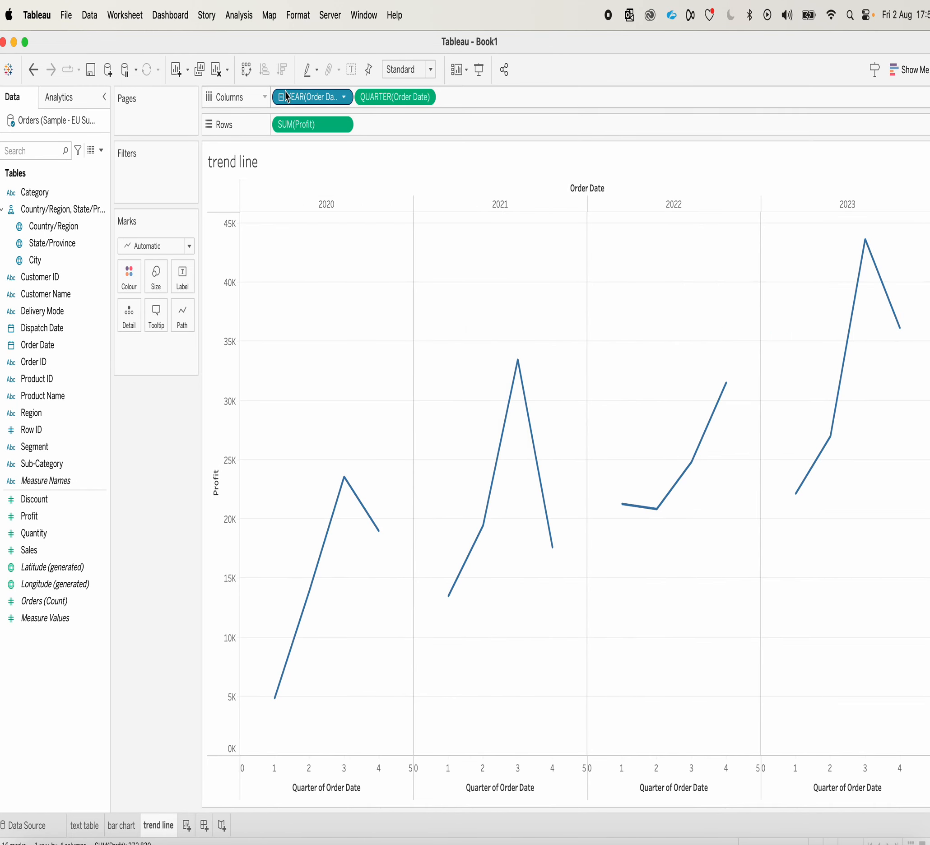
Make YEAR(Order Date) continuous, then remove it from Columns so only quarters remain.
left_click(345, 98)
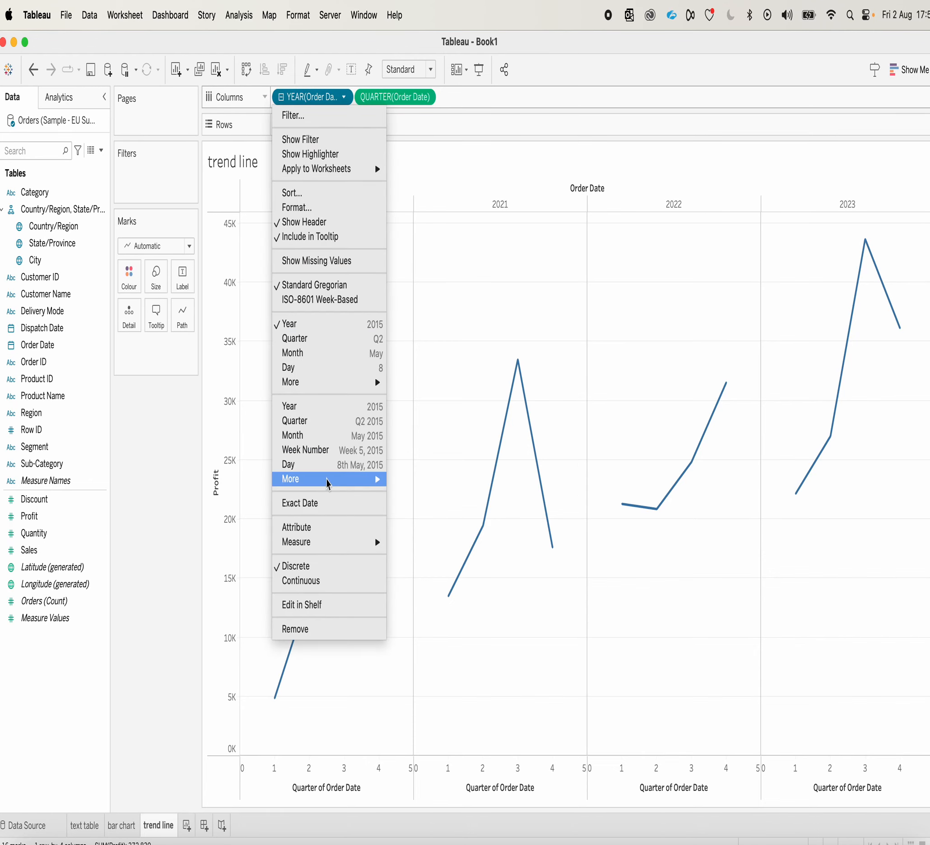
left_click(317, 580)
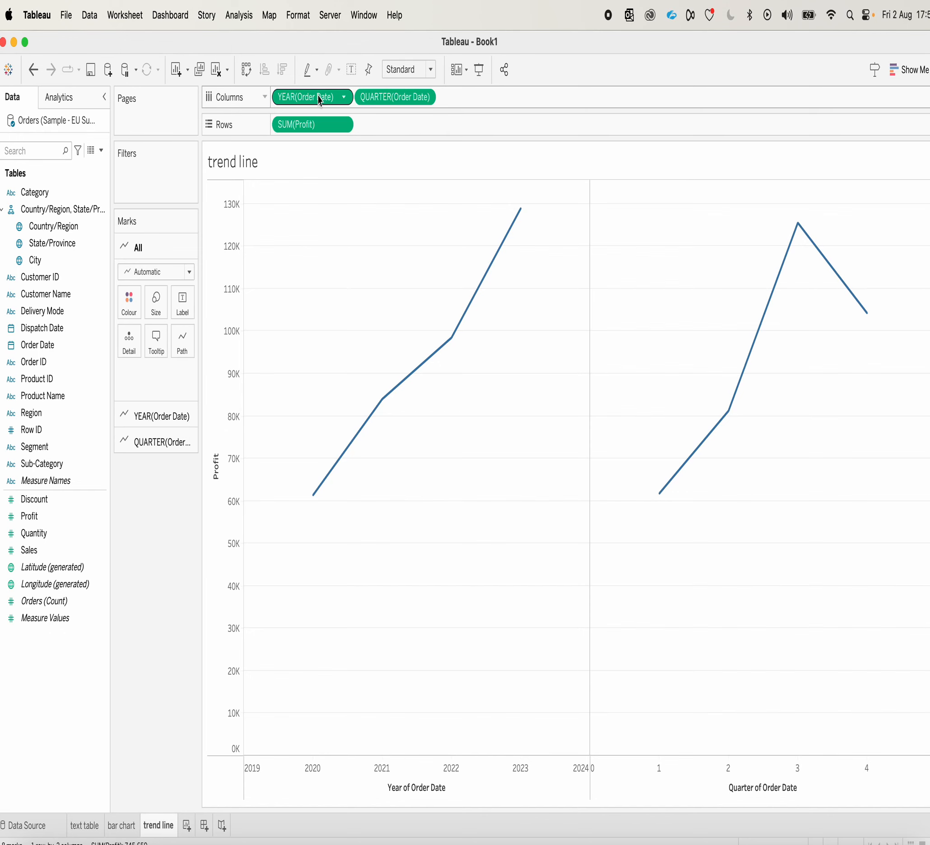
left_click_drag(318, 97, 173, 627)
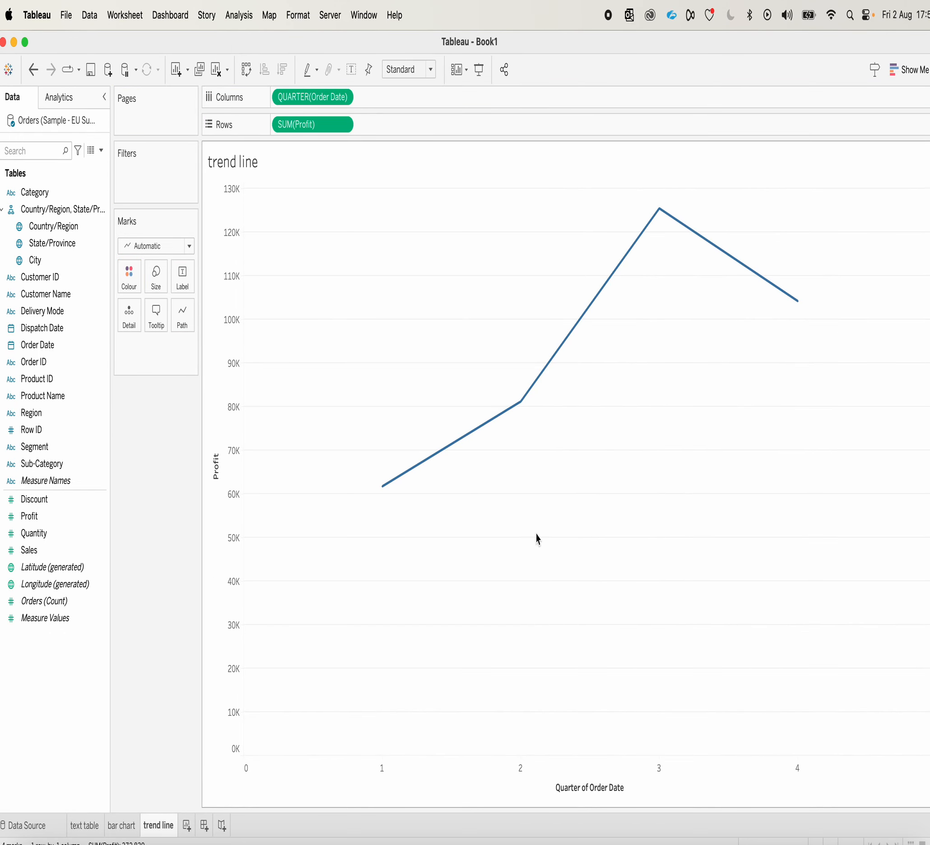
Create a new dashboard, add a horizontal container and place the bar chart sheet in it.
left_click(205, 826)
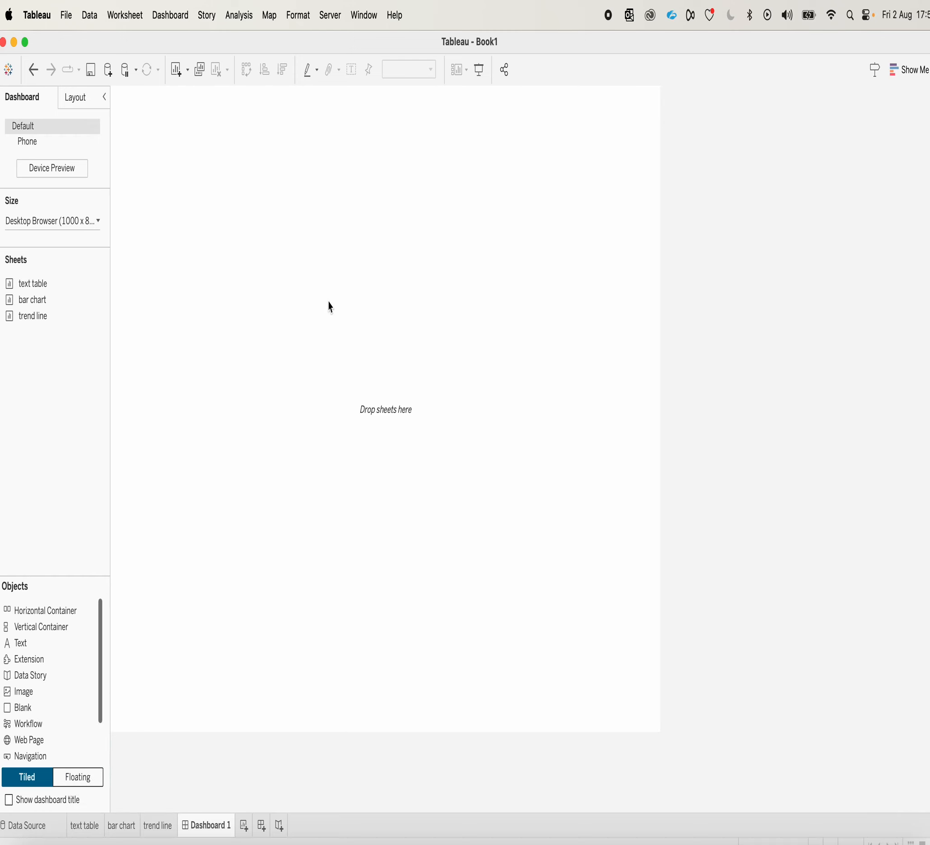
left_click_drag(33, 603, 306, 269)
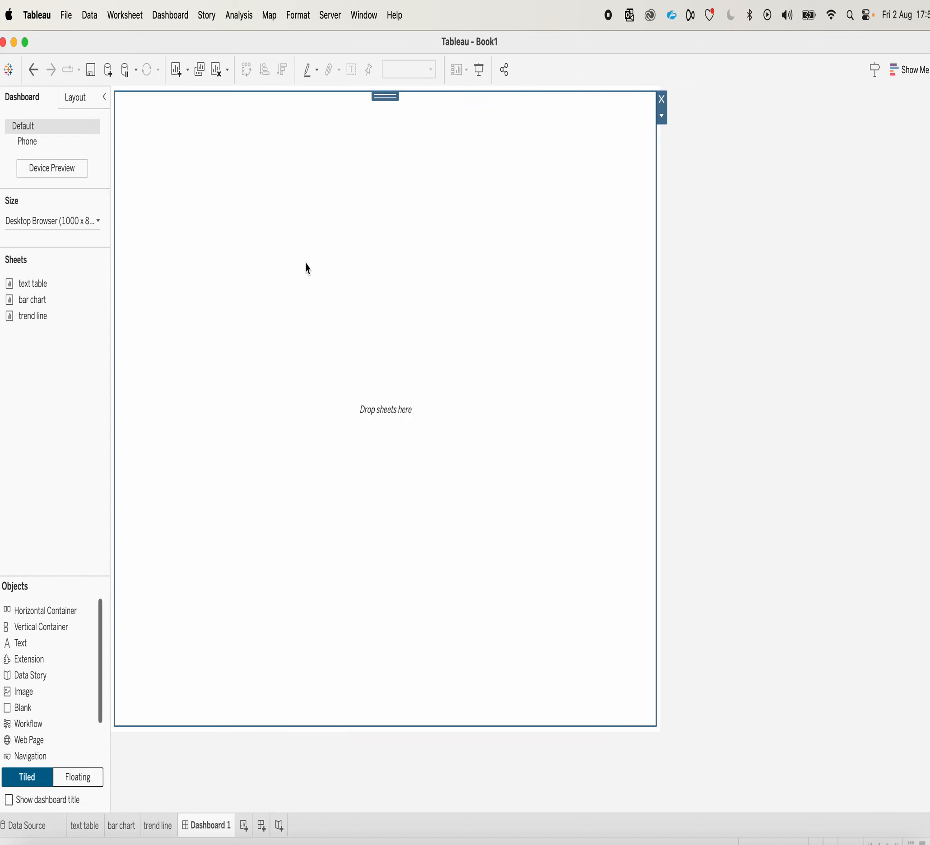
left_click(36, 301)
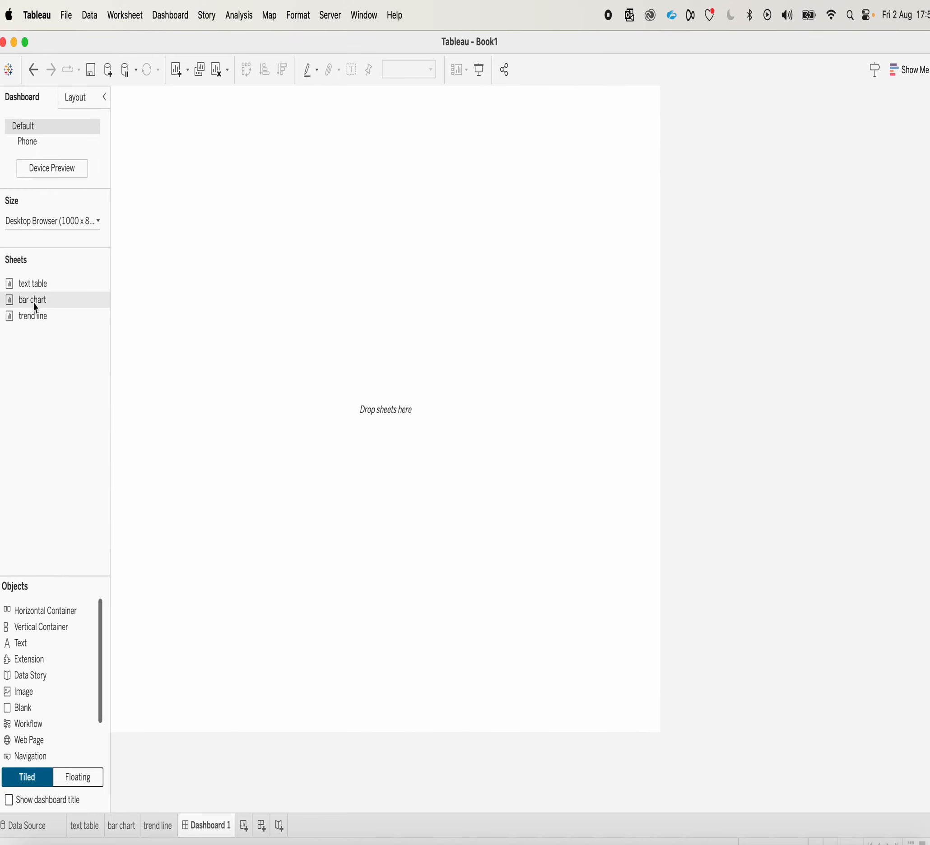
left_click_drag(35, 307, 325, 713)
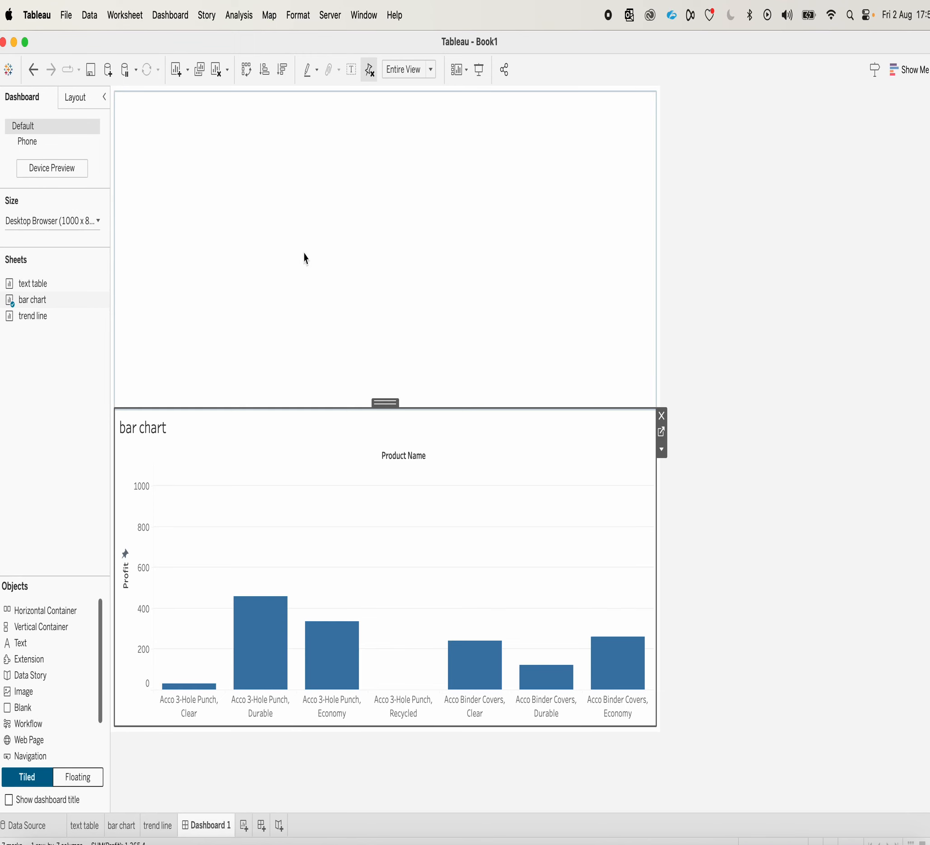
Add the text table sheet to the dashboard above the bar chart.
mouse_move(37, 290)
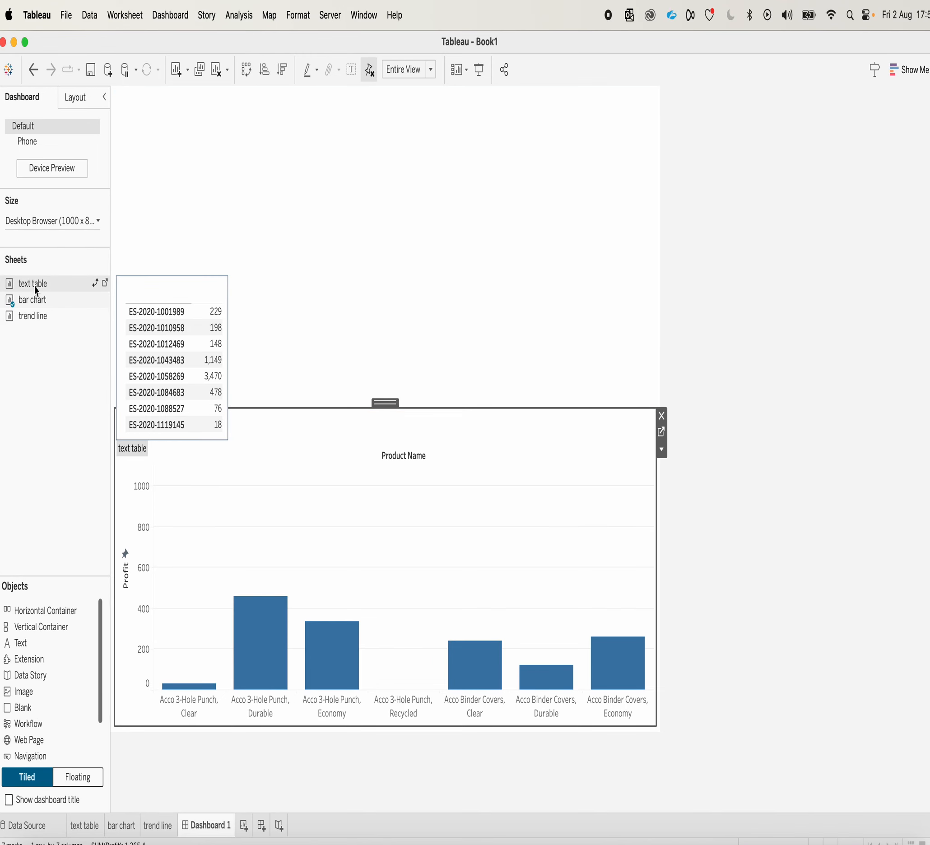
left_click(37, 290)
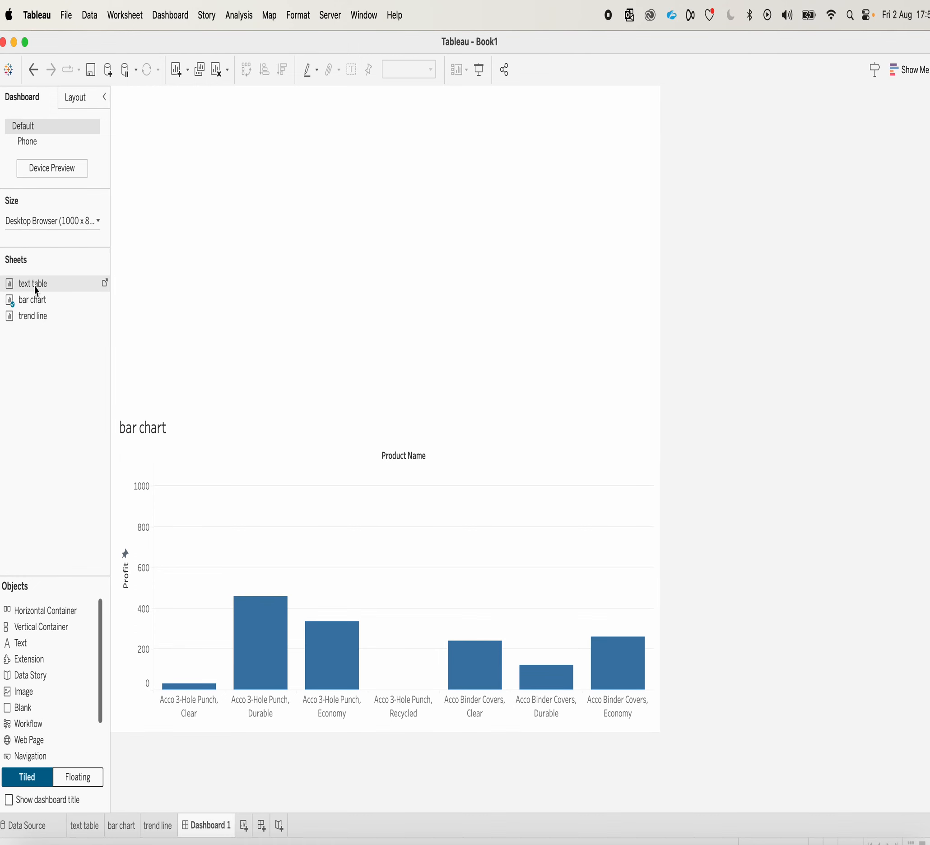
left_click_drag(36, 290, 221, 242)
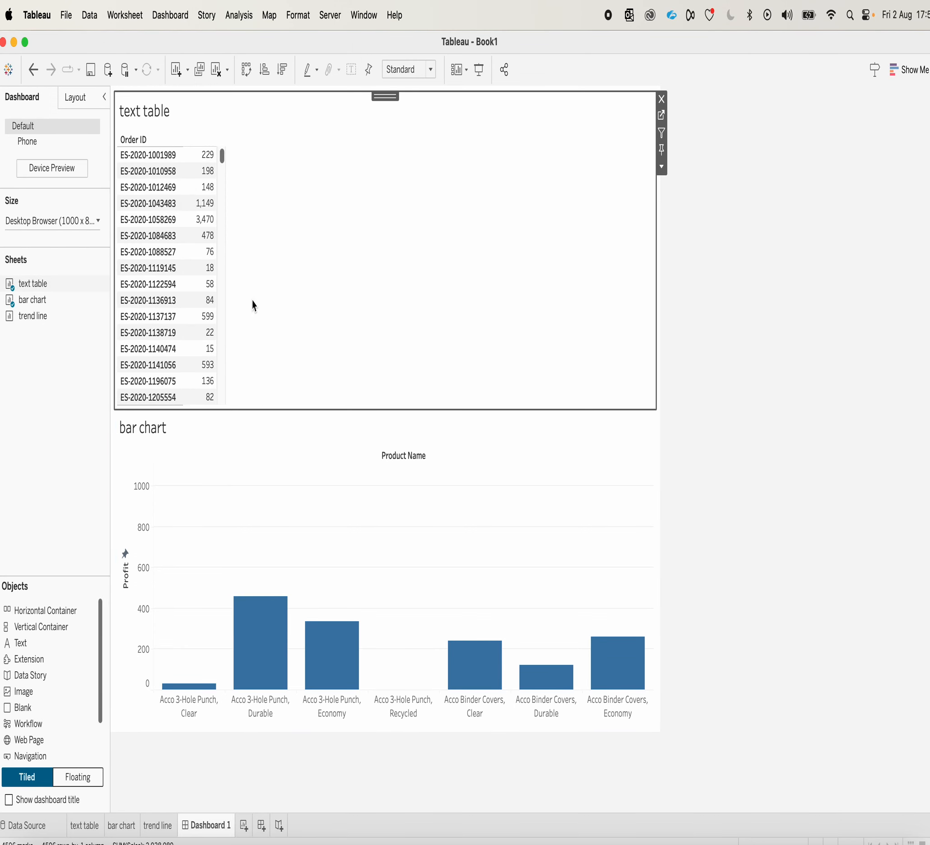
mouse_move(207, 323)
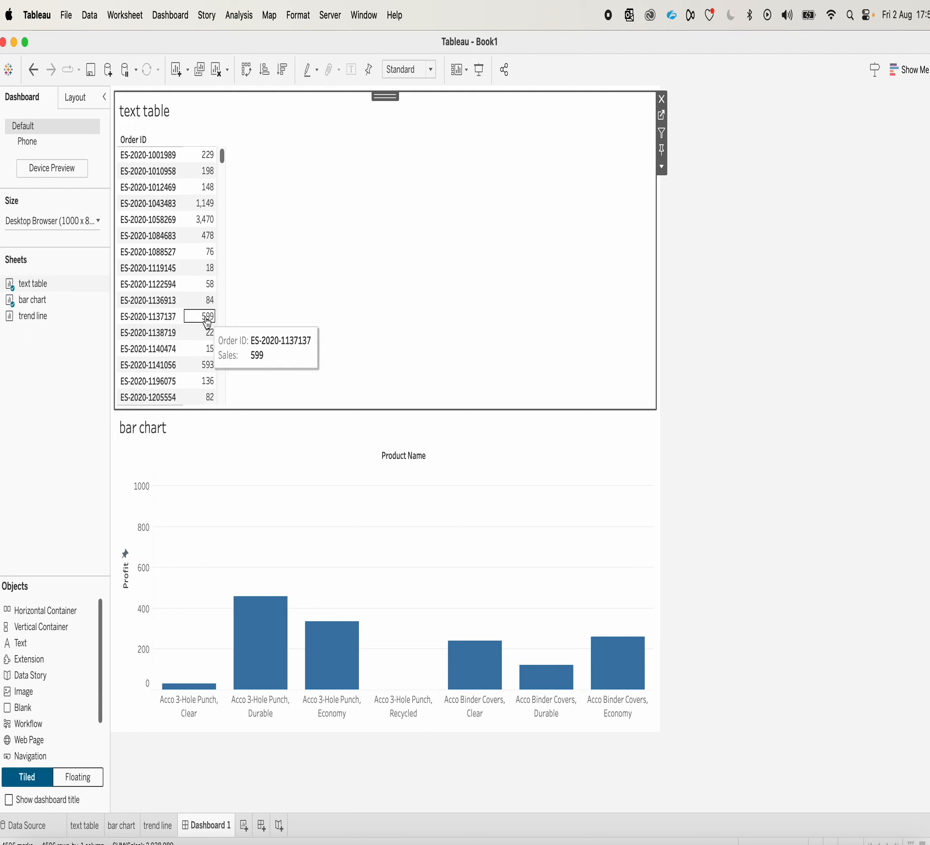
left_click(431, 69)
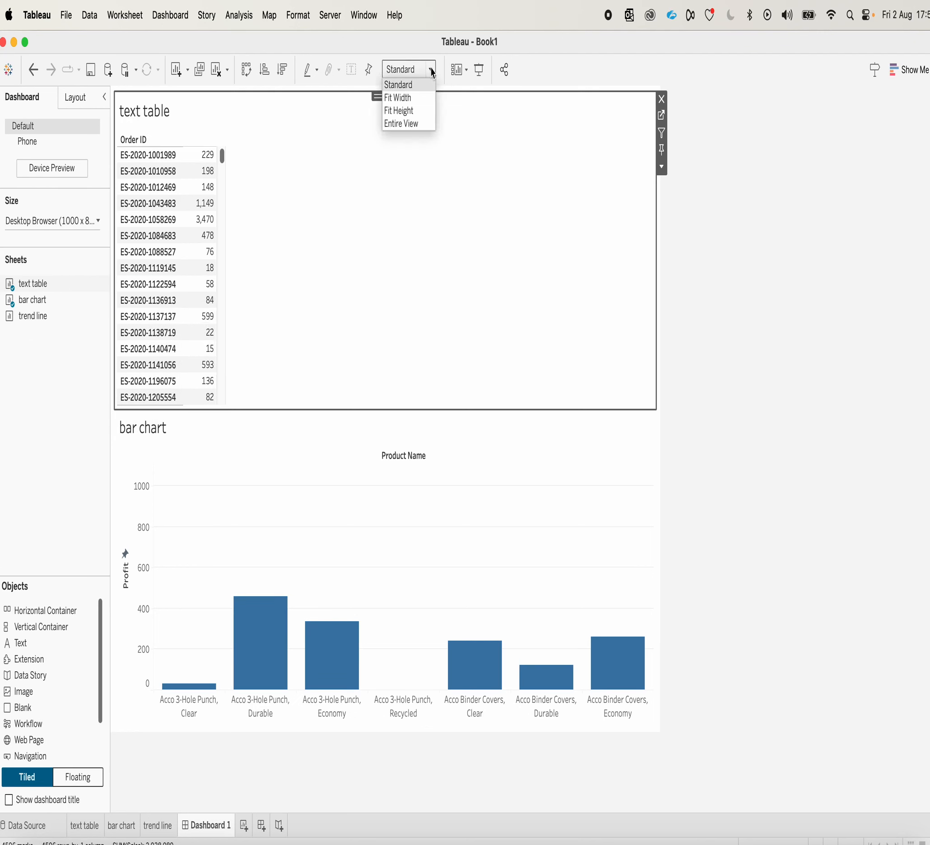
left_click(407, 124)
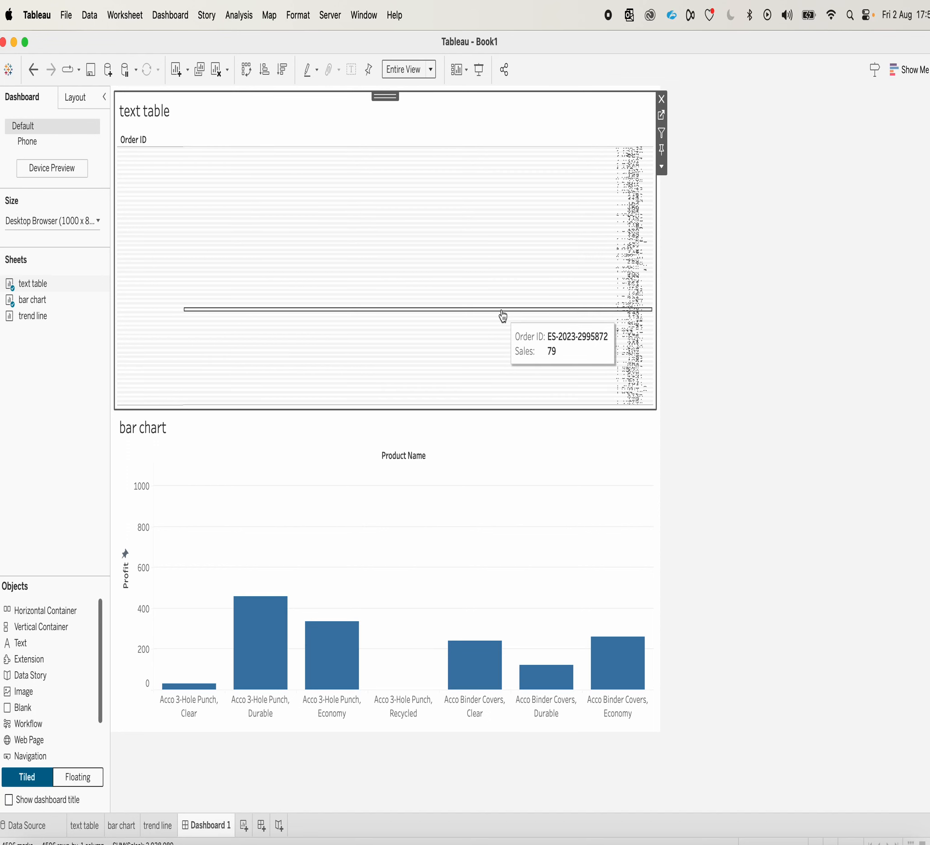
key("super+z")
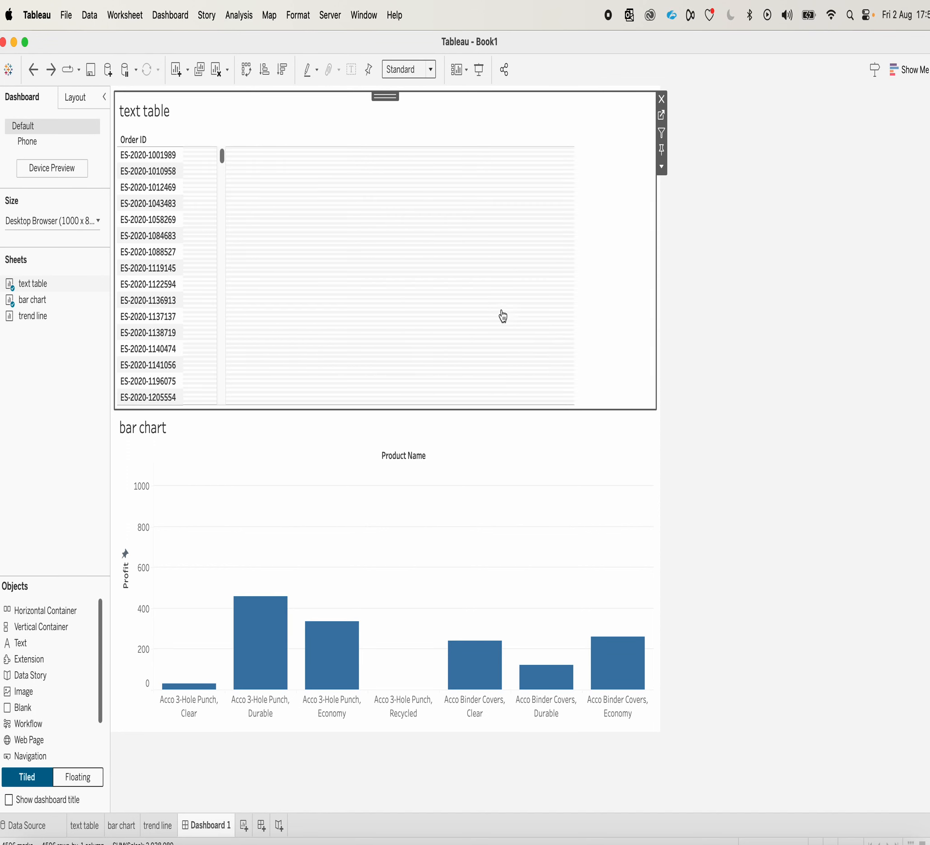
Open the text table sheet and try pie chart, treemap and highlight table layouts from Show Me.
left_click(85, 825)
left_click(909, 69)
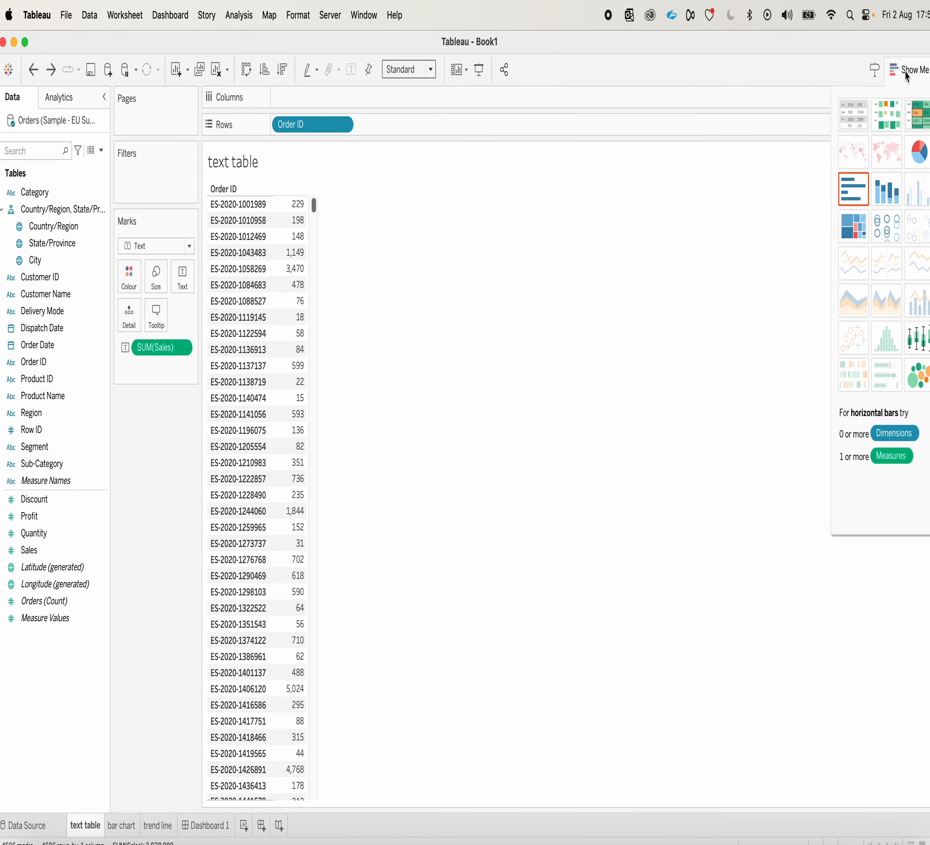
left_click(923, 159)
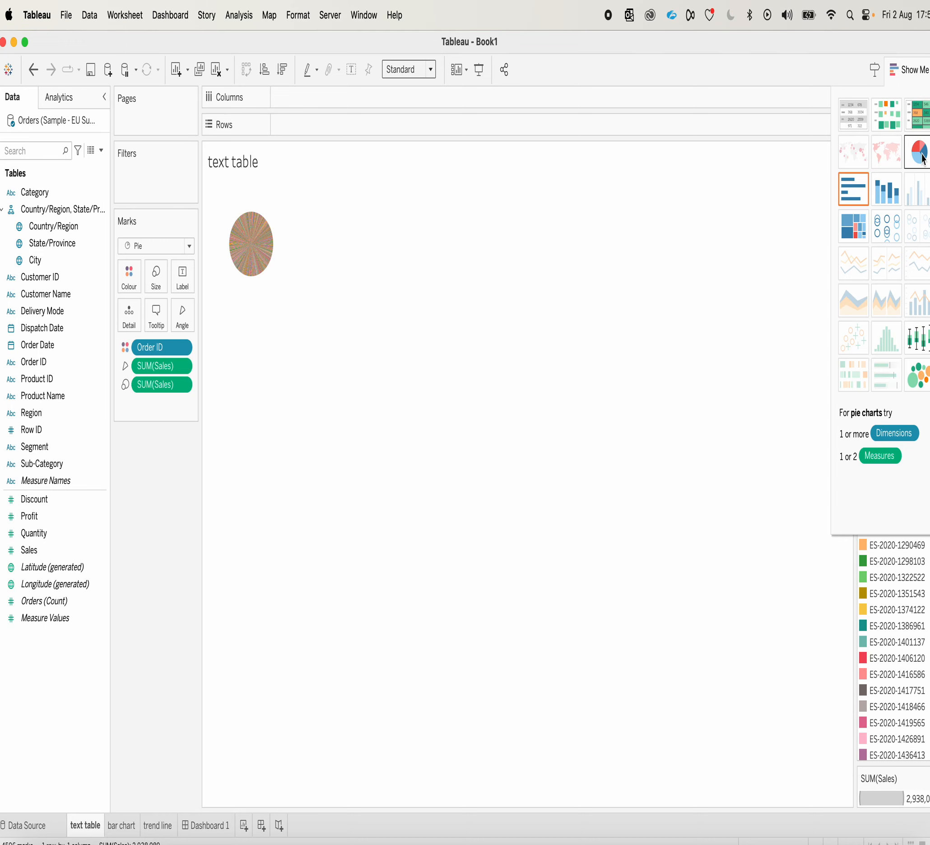
left_click(885, 197)
left_click(860, 235)
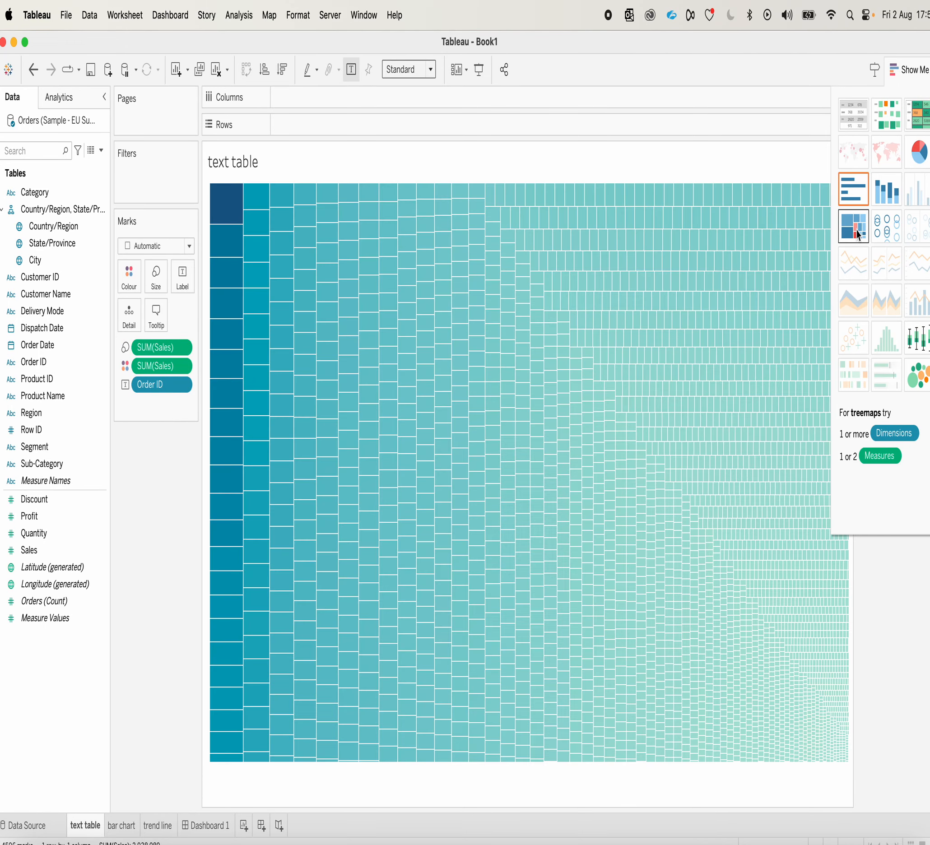
left_click(923, 116)
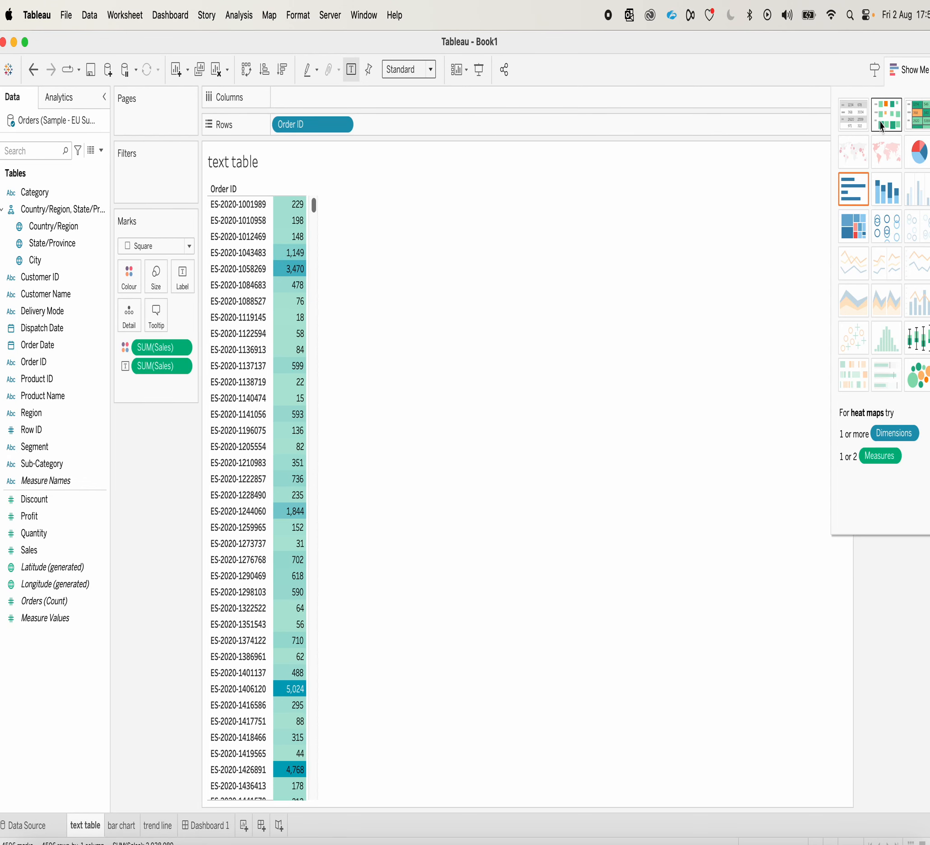
Add Product Name to Columns and switch the text table view through stacked bars to packed bubbles.
left_click_drag(45, 396, 315, 99)
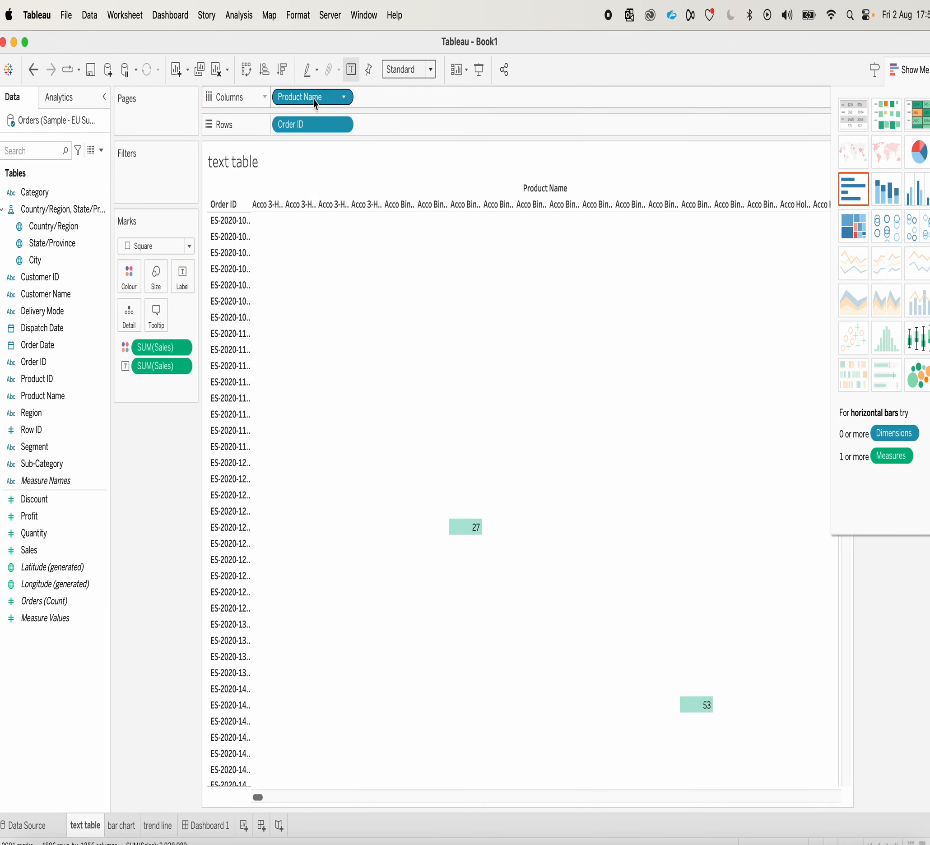
left_click(887, 185)
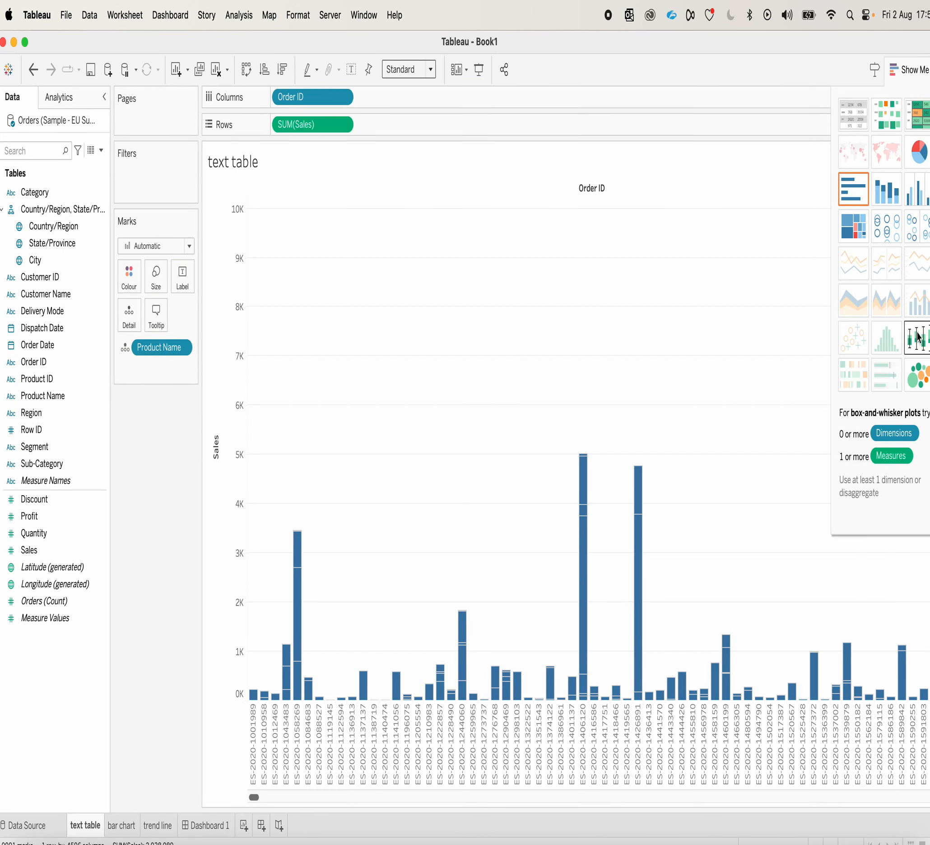
left_click(918, 337)
left_click(920, 376)
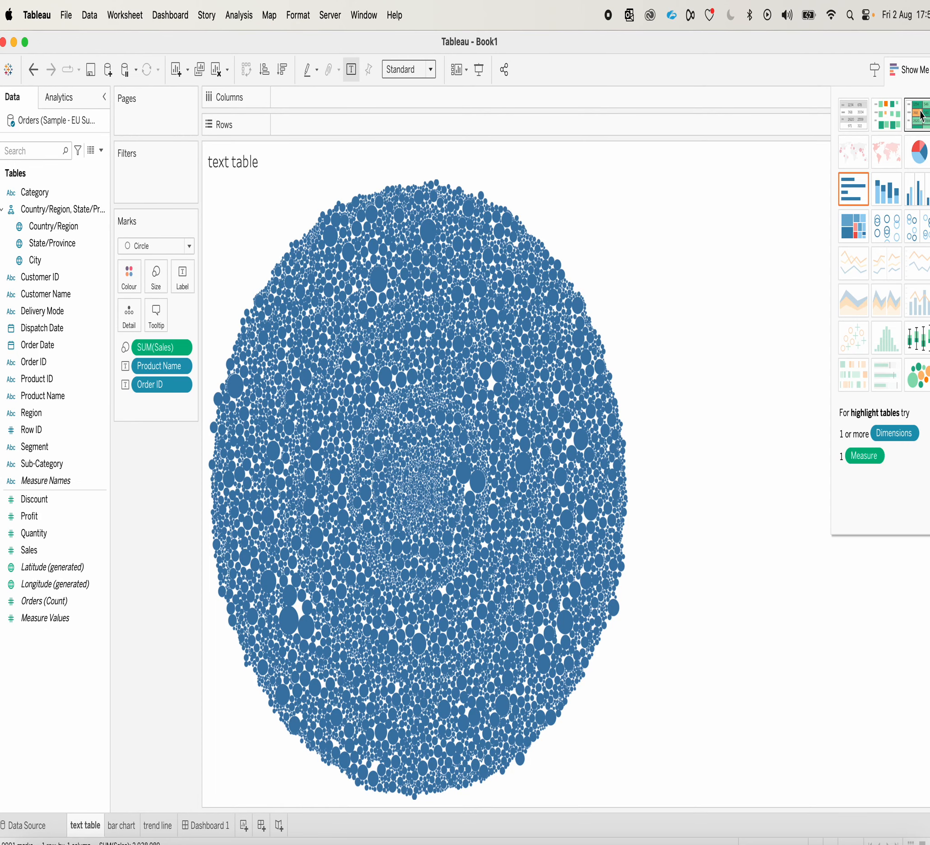
Open the dashboard and set the view fit to Entire View.
left_click(208, 829)
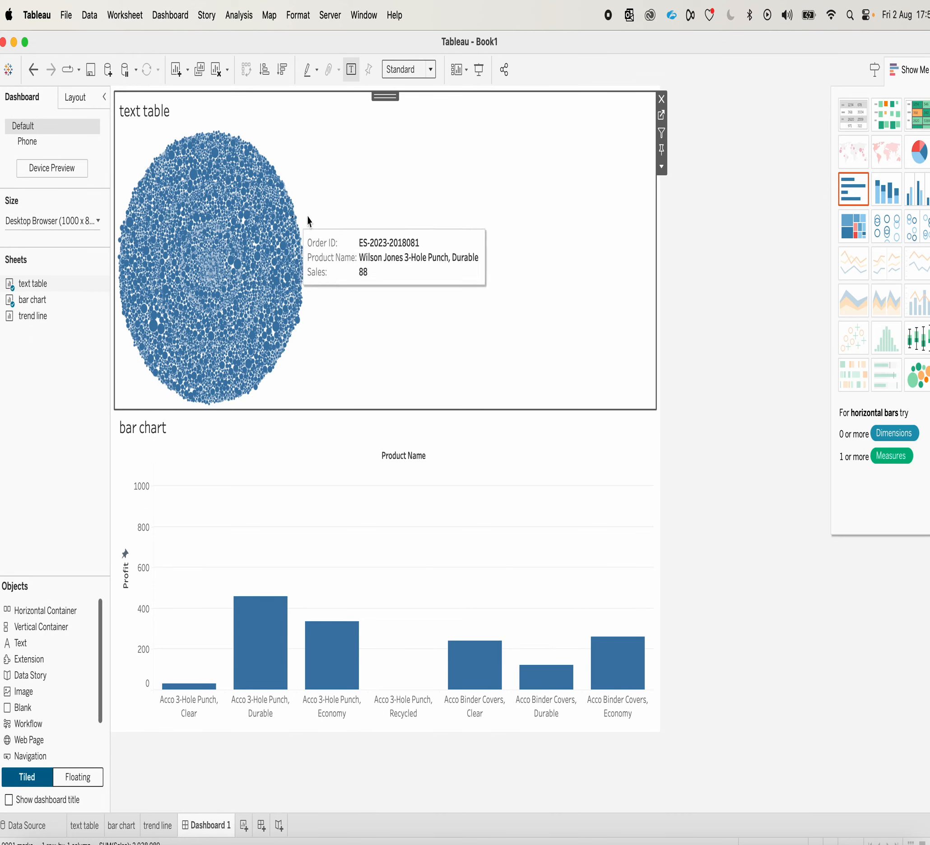
left_click(431, 70)
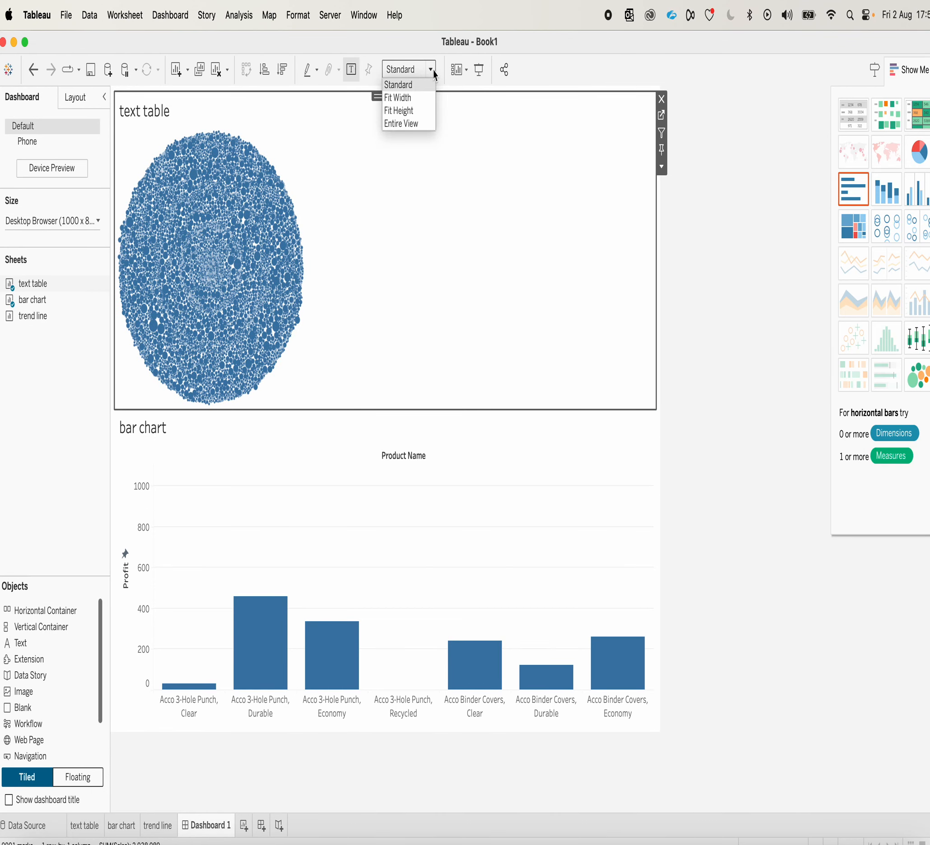
left_click(410, 125)
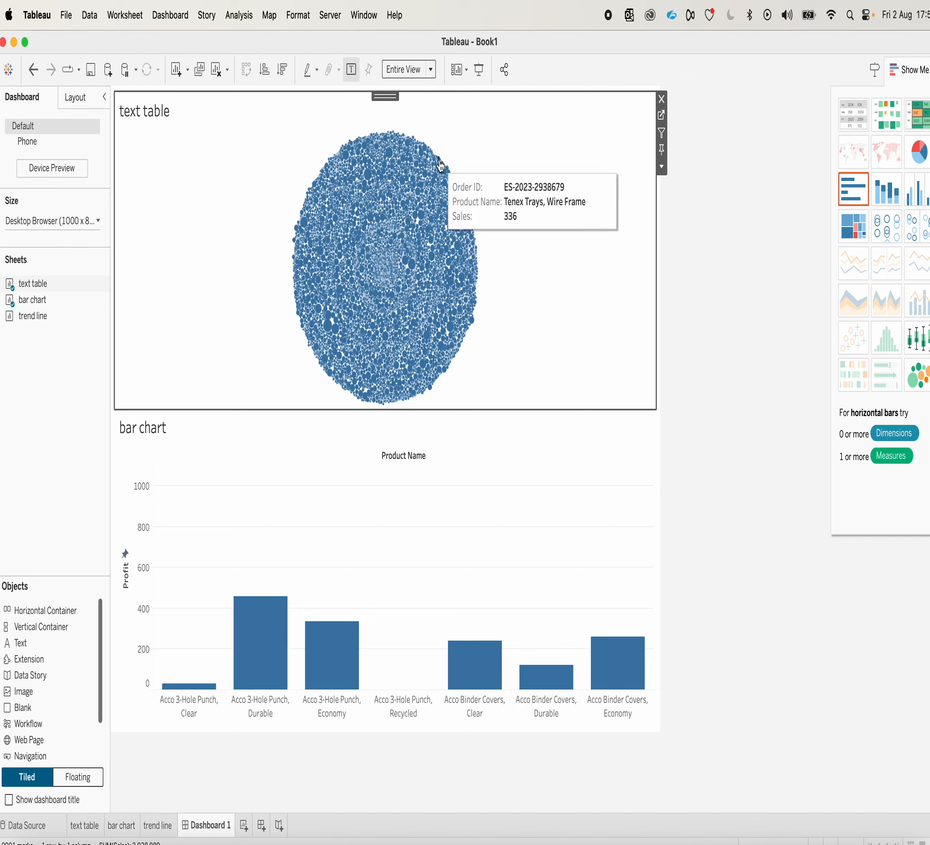
Retitle the upper packed-bubble chart on the dashboard as "Buble chart".
left_click(702, 333)
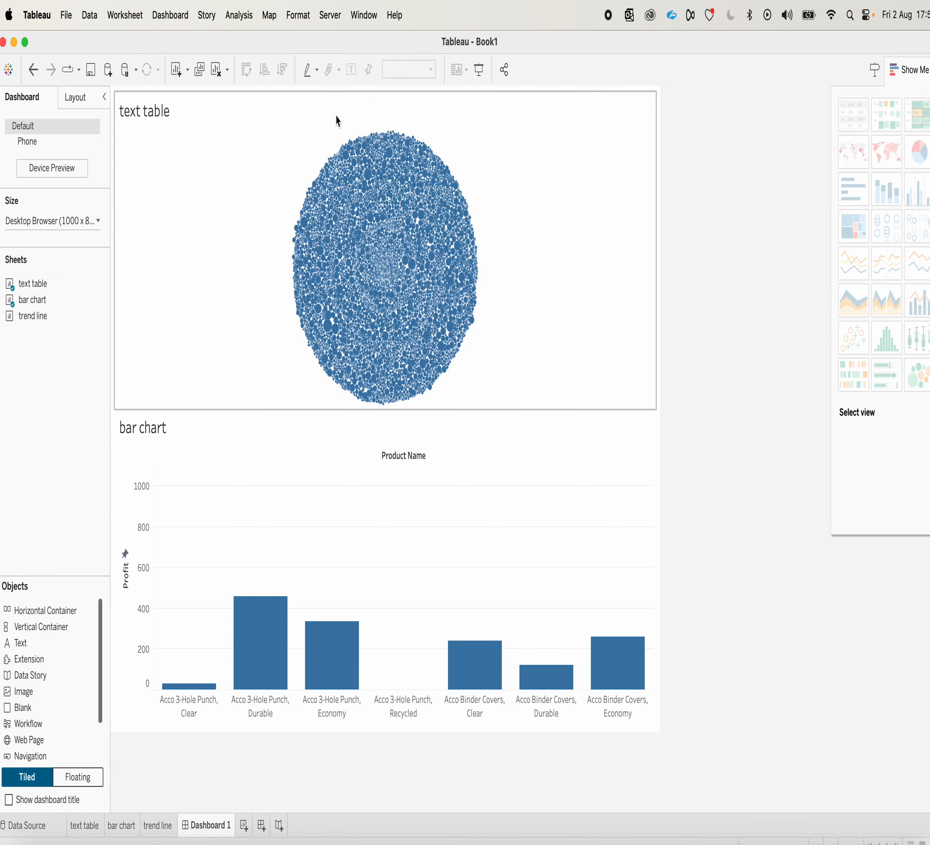
double_click(135, 112)
left_click_drag(405, 363, 299, 357)
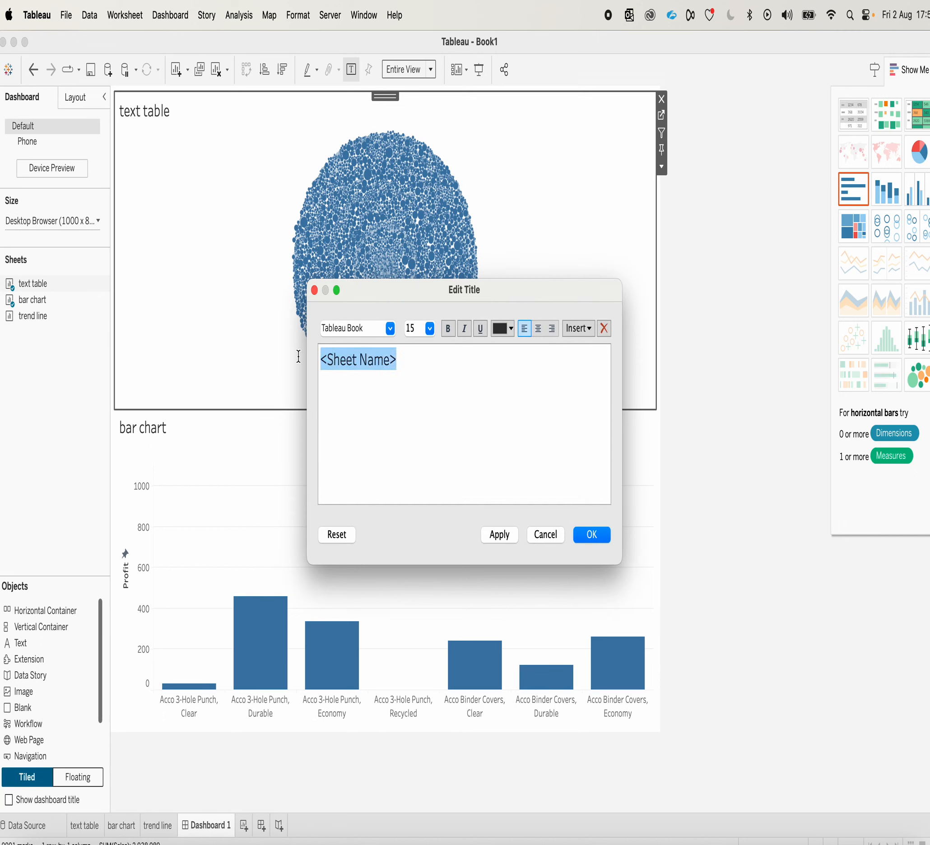
type("Bub")
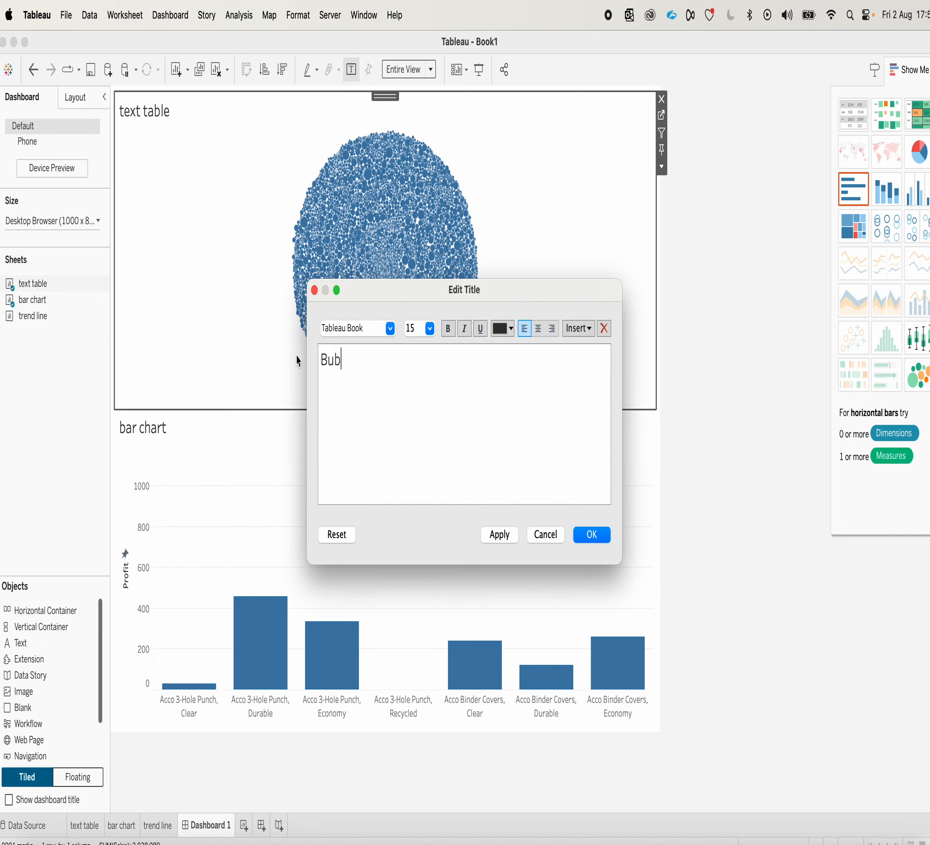
type("le chart")
left_click(599, 535)
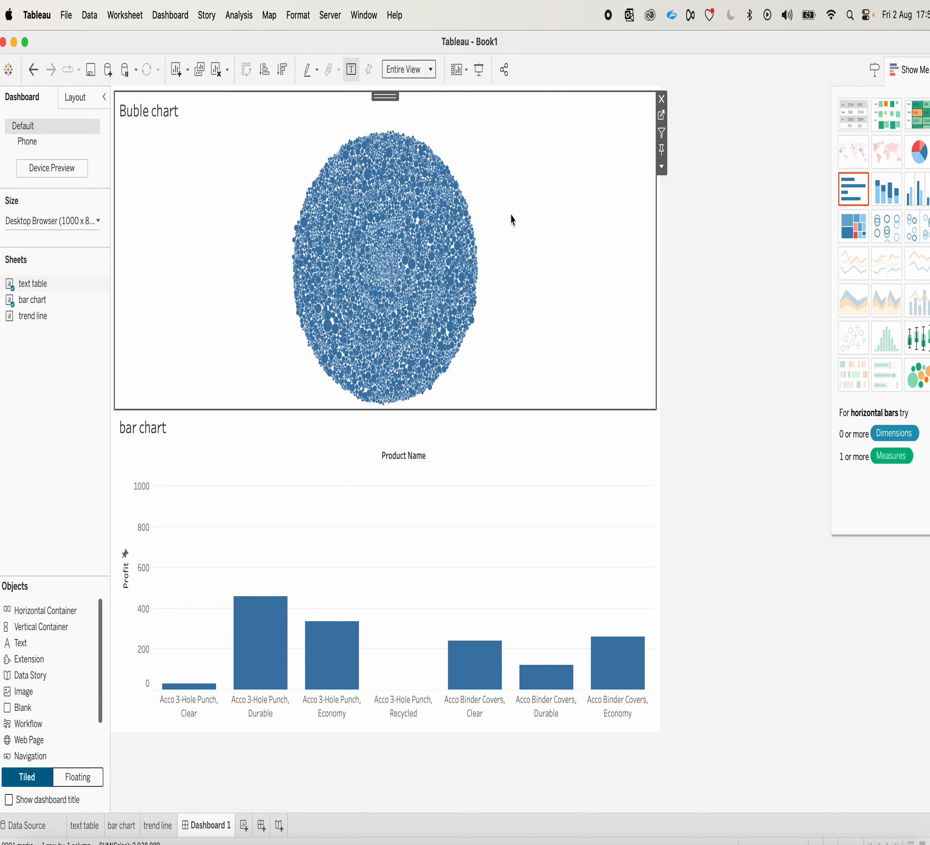
left_click(662, 167)
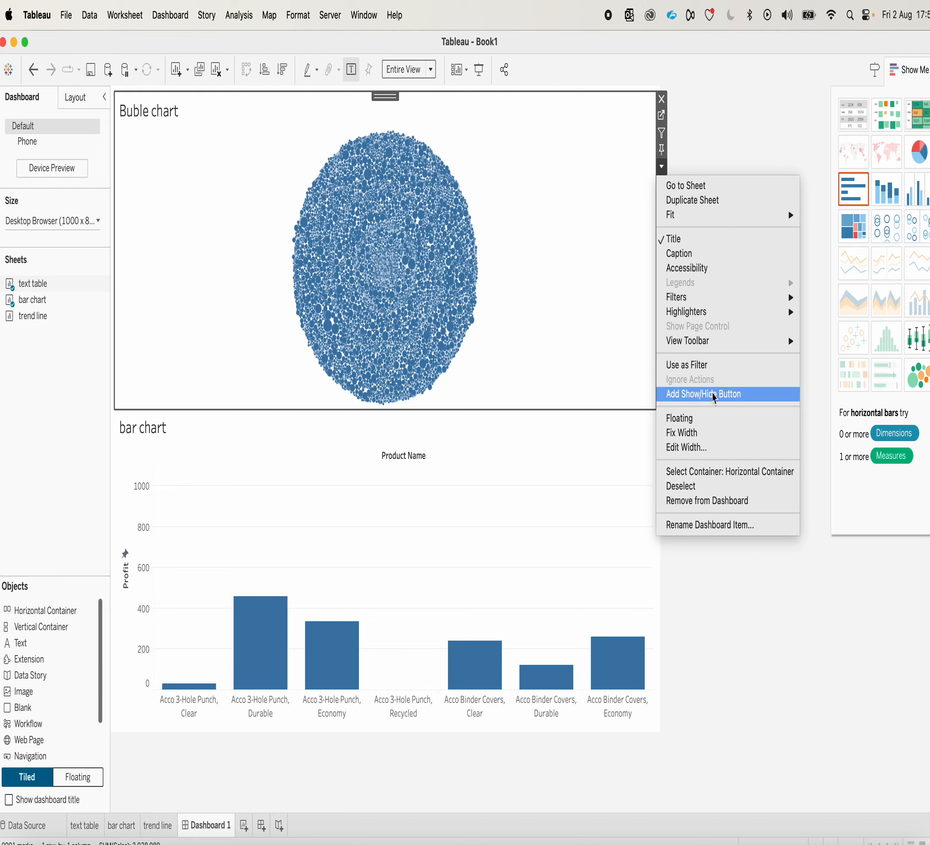
left_click(578, 358)
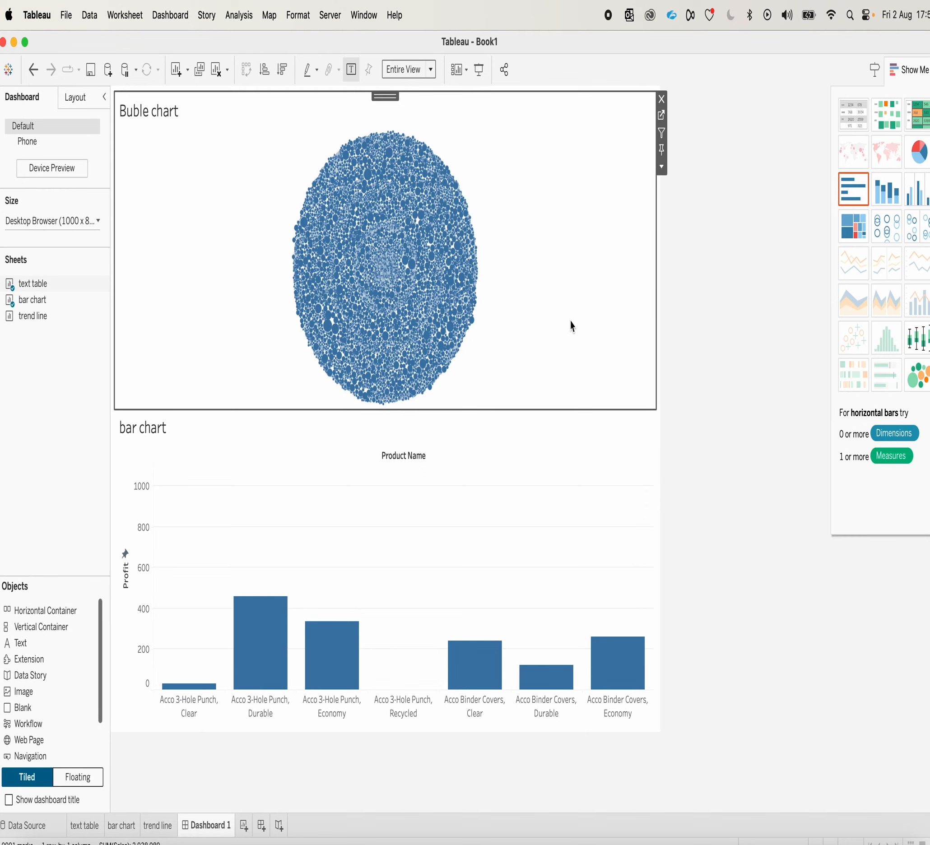
left_click(909, 69)
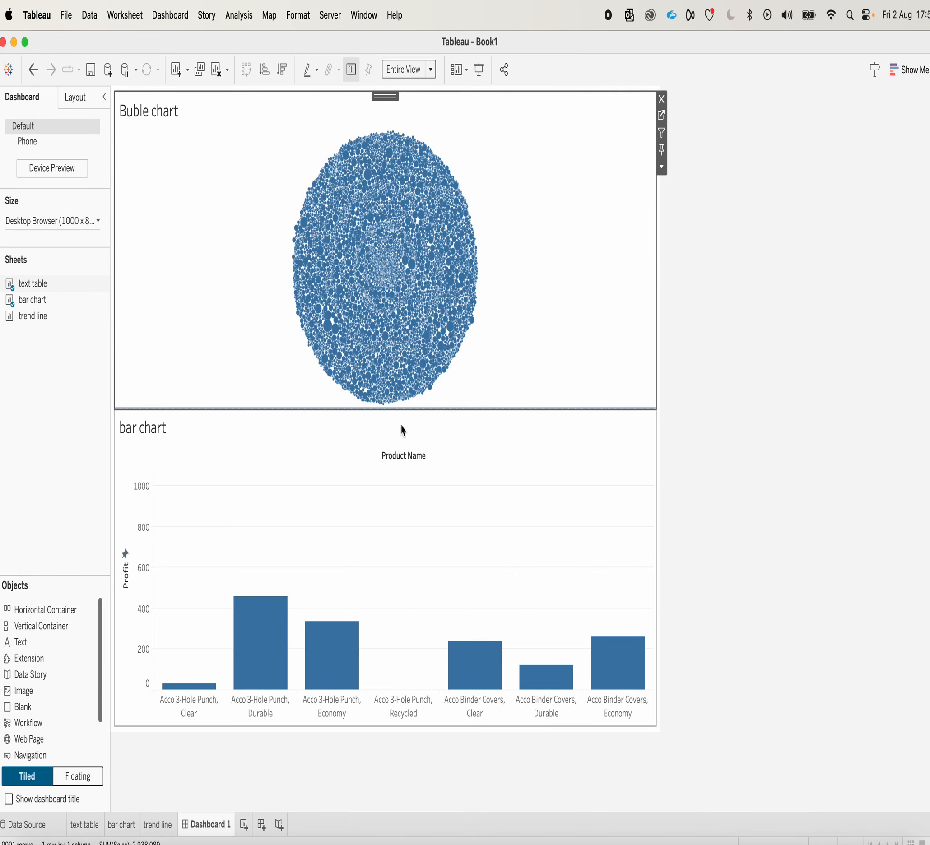
On the text table sheet, create a new parameter named "click to hide or show".
left_click(84, 825)
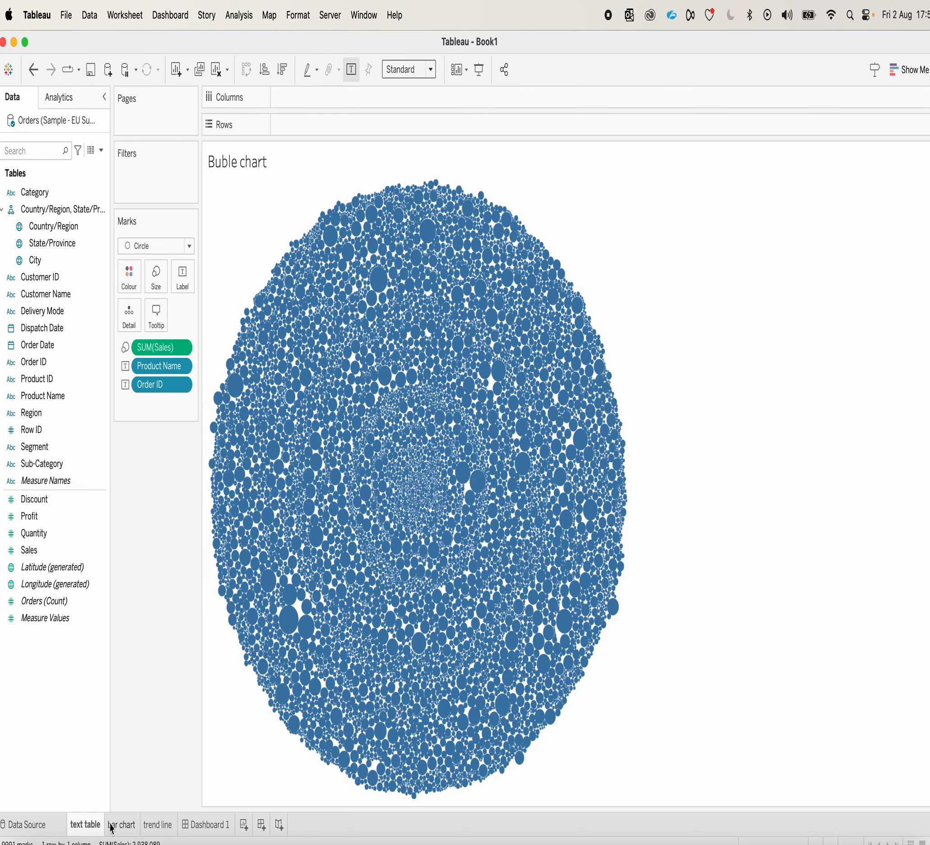
left_click(124, 825)
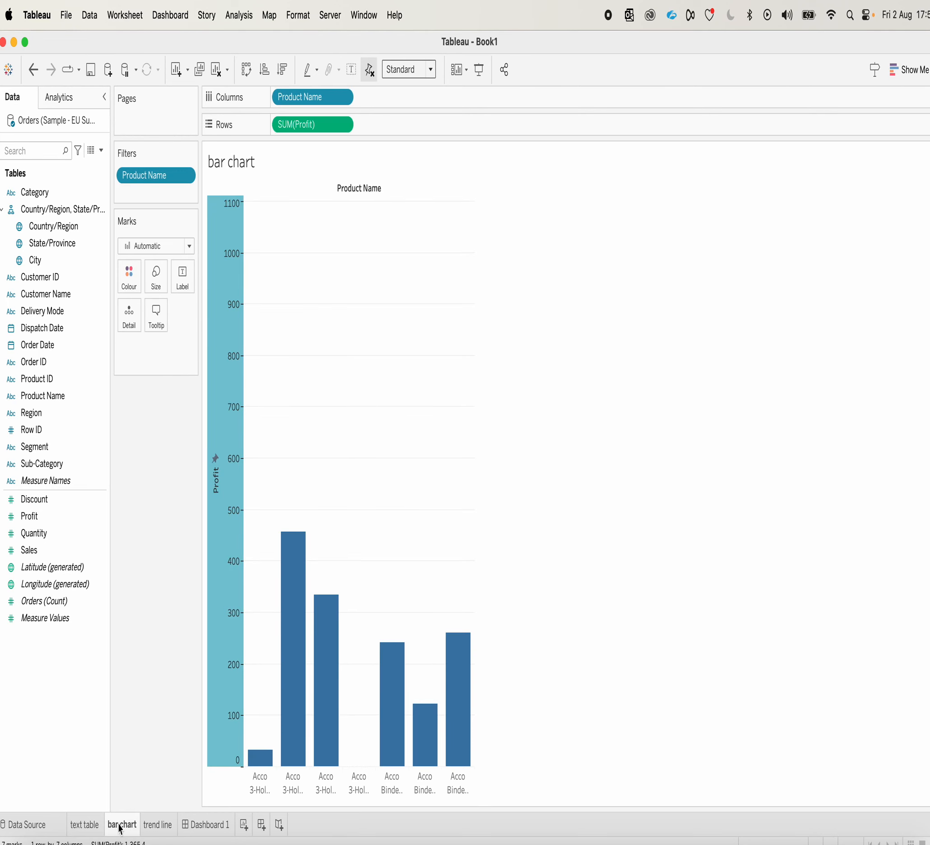
left_click(84, 825)
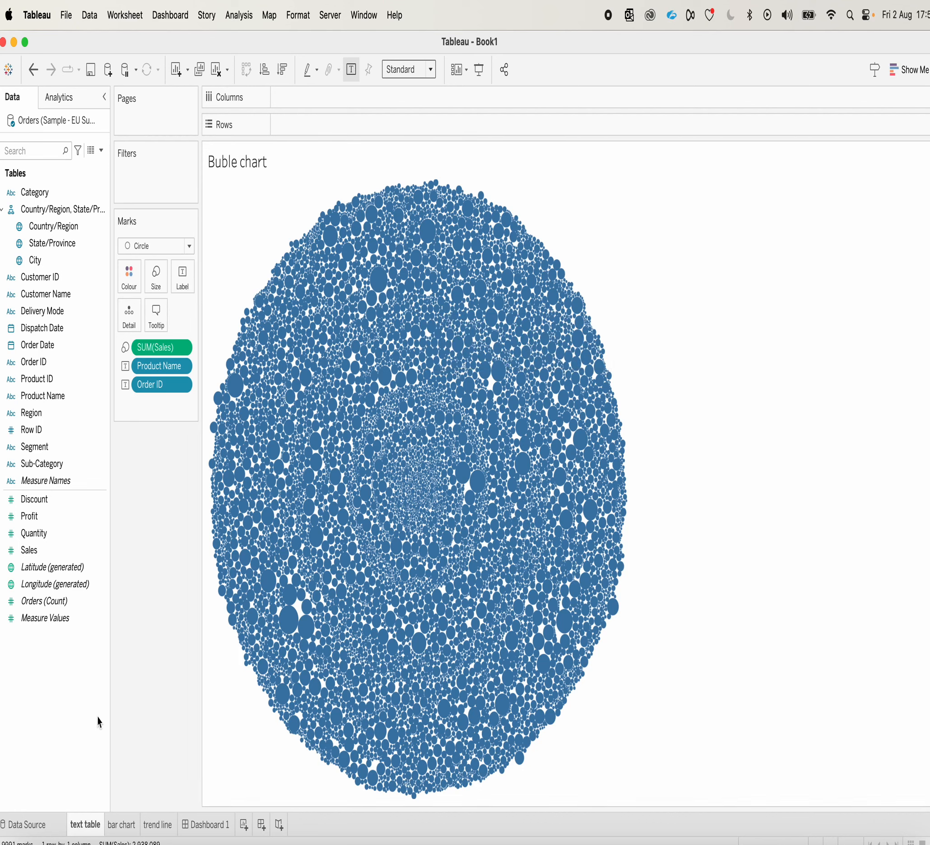
left_click(102, 150)
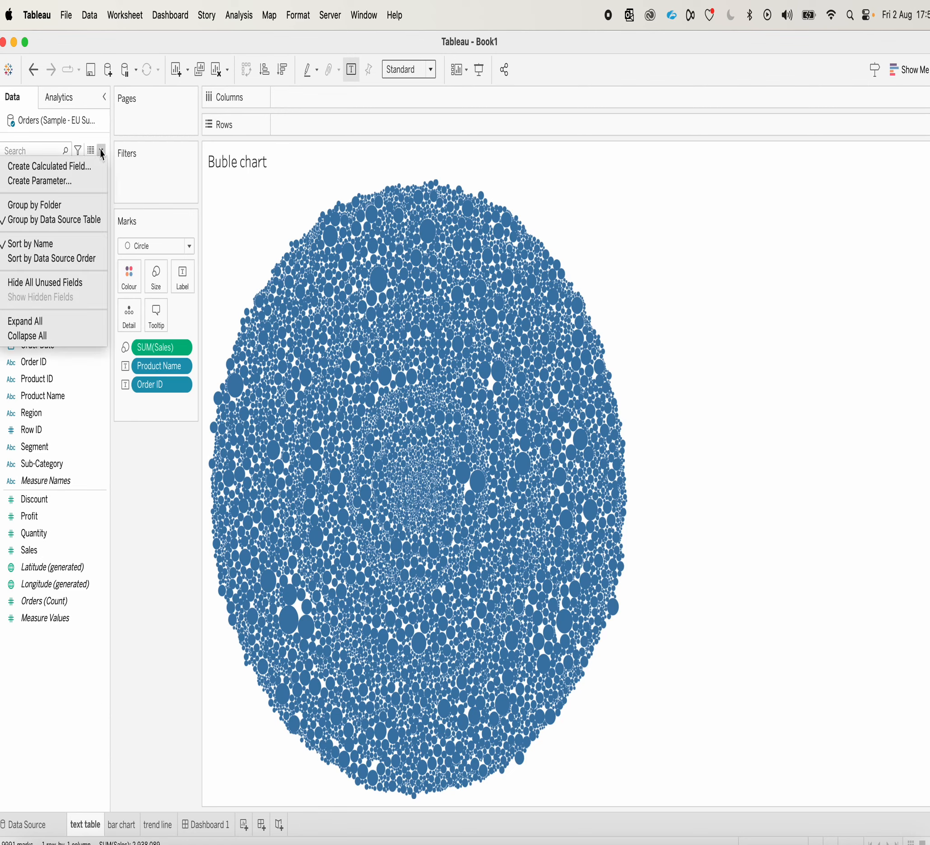
left_click(68, 182)
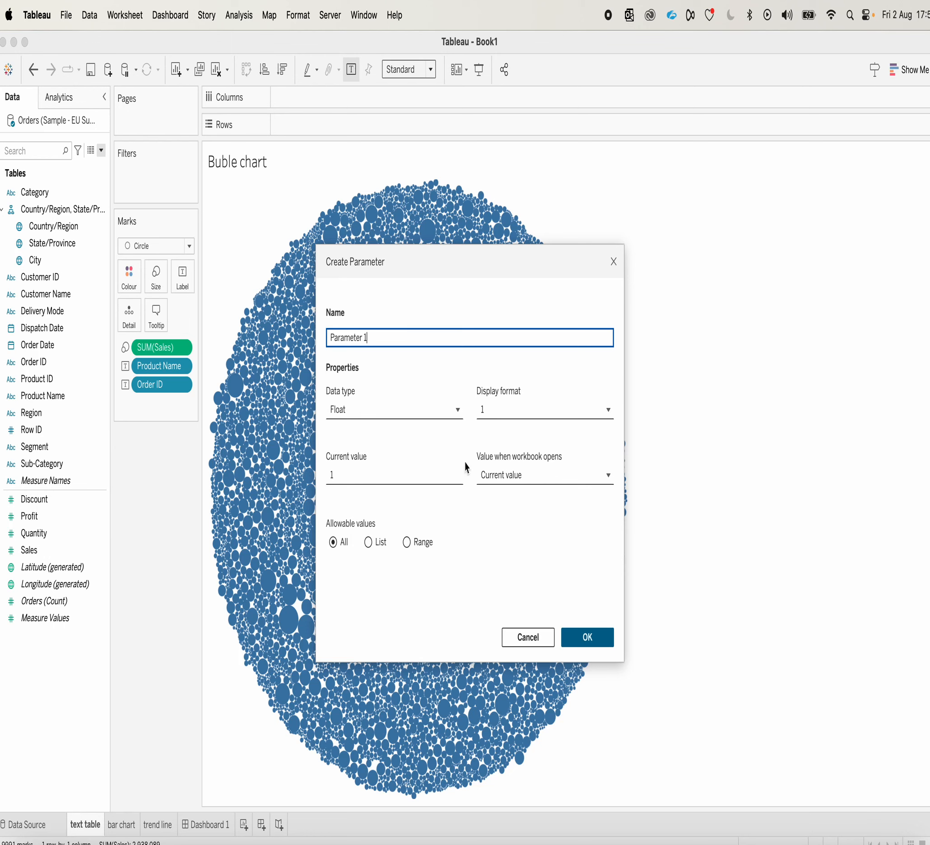
left_click_drag(383, 337, 329, 331)
type("click to hide or show")
left_click(575, 640)
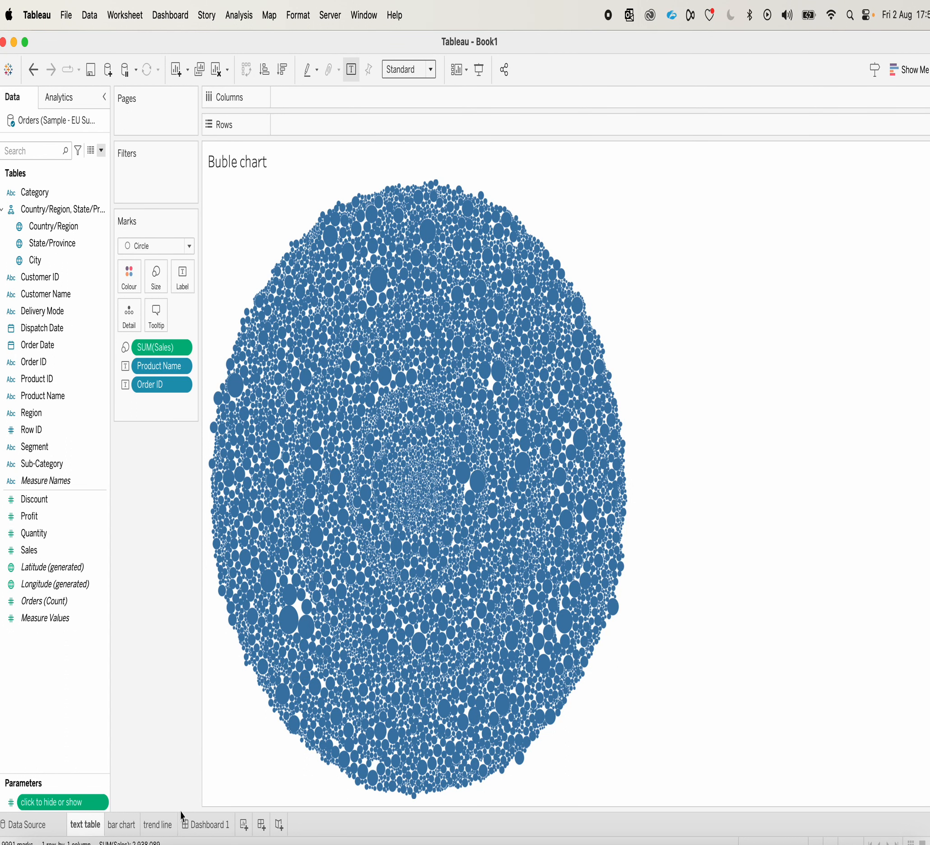
Rename the text table sheet as "bubble chart".
double_click(80, 826)
type("bubble cahrt")
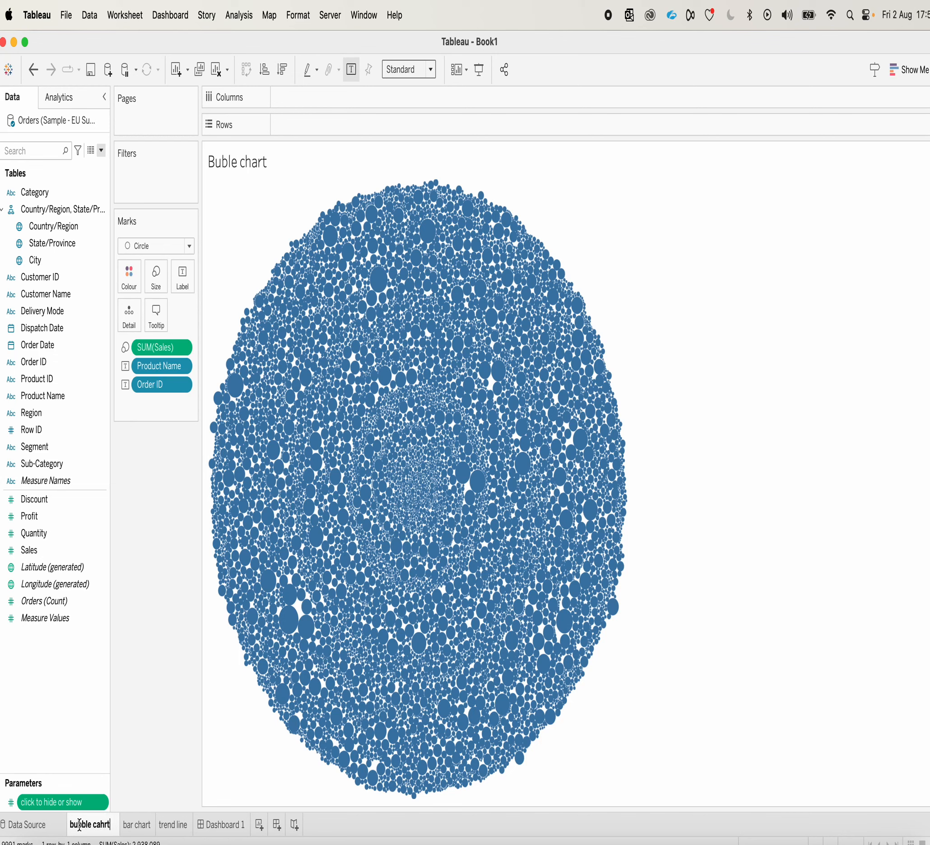
key("BackSpace")
key("BackSpace")
key("BackSpace")
key("BackSpace")
type("h")
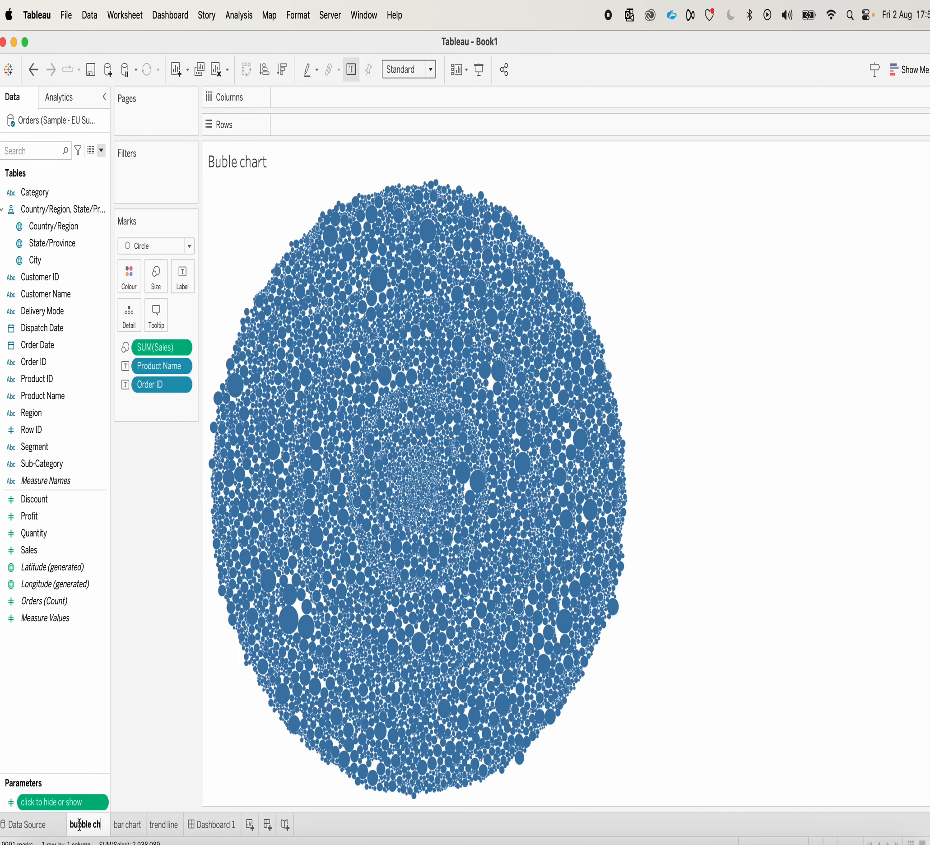
type("art")
key("Return")
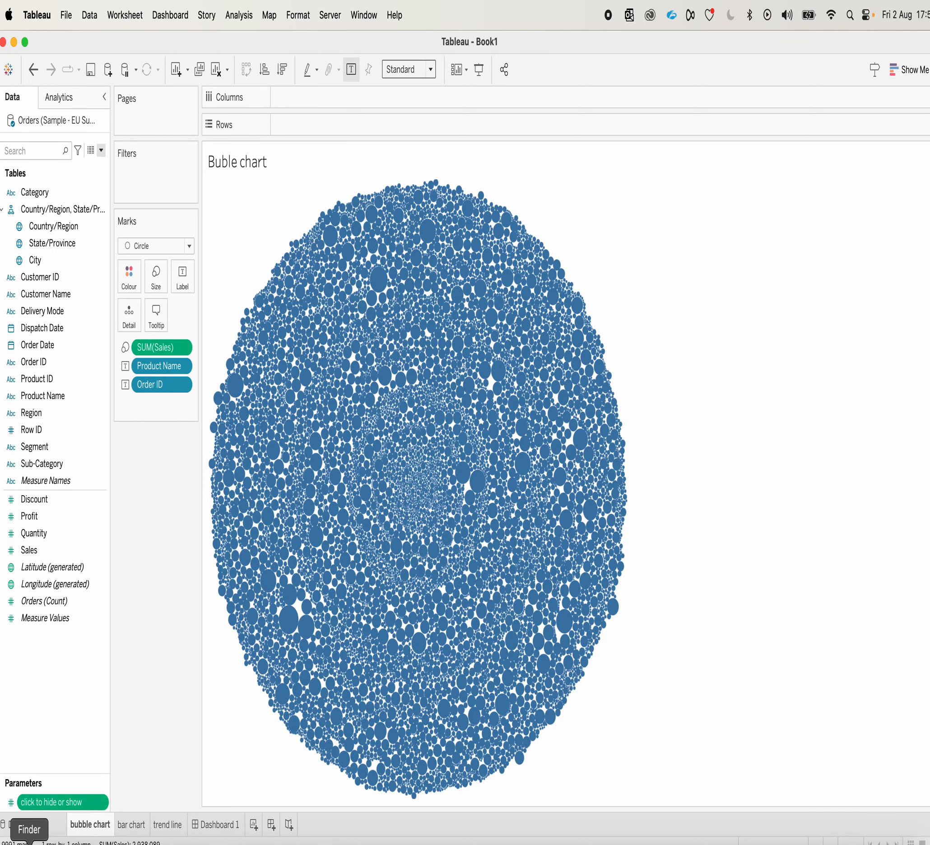
Edit the "click to hide or show" parameter and switch its allowable values to List.
left_click(42, 829)
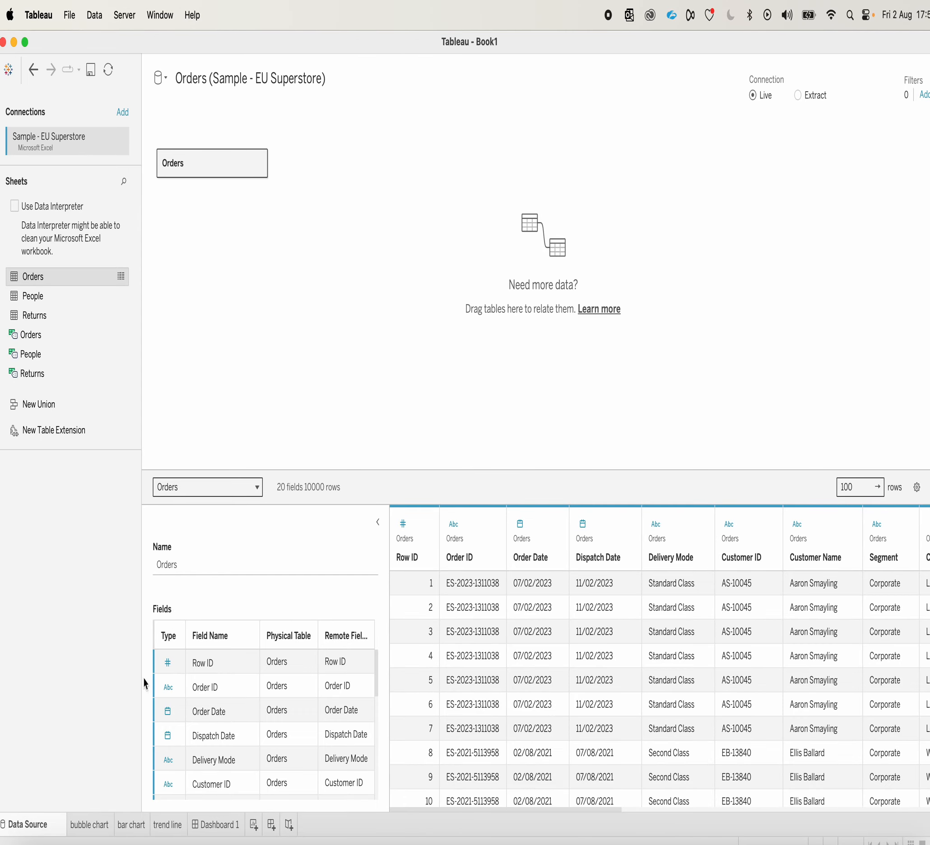
left_click(91, 828)
left_click(68, 731)
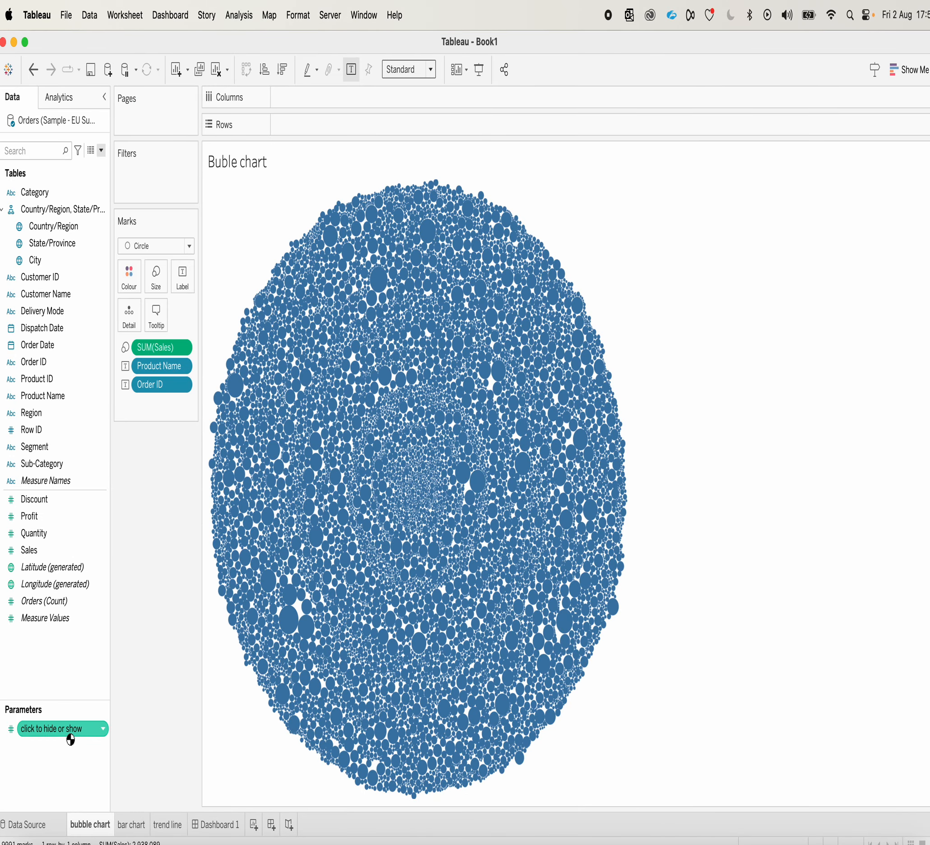
left_click(102, 730)
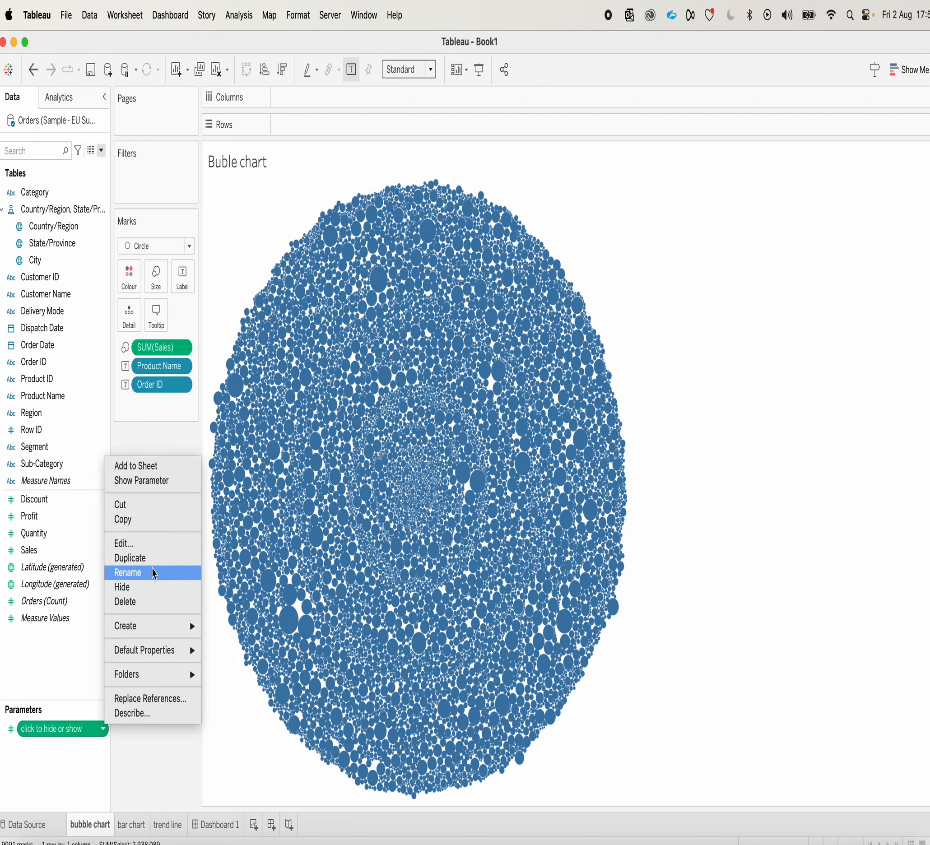
left_click(154, 545)
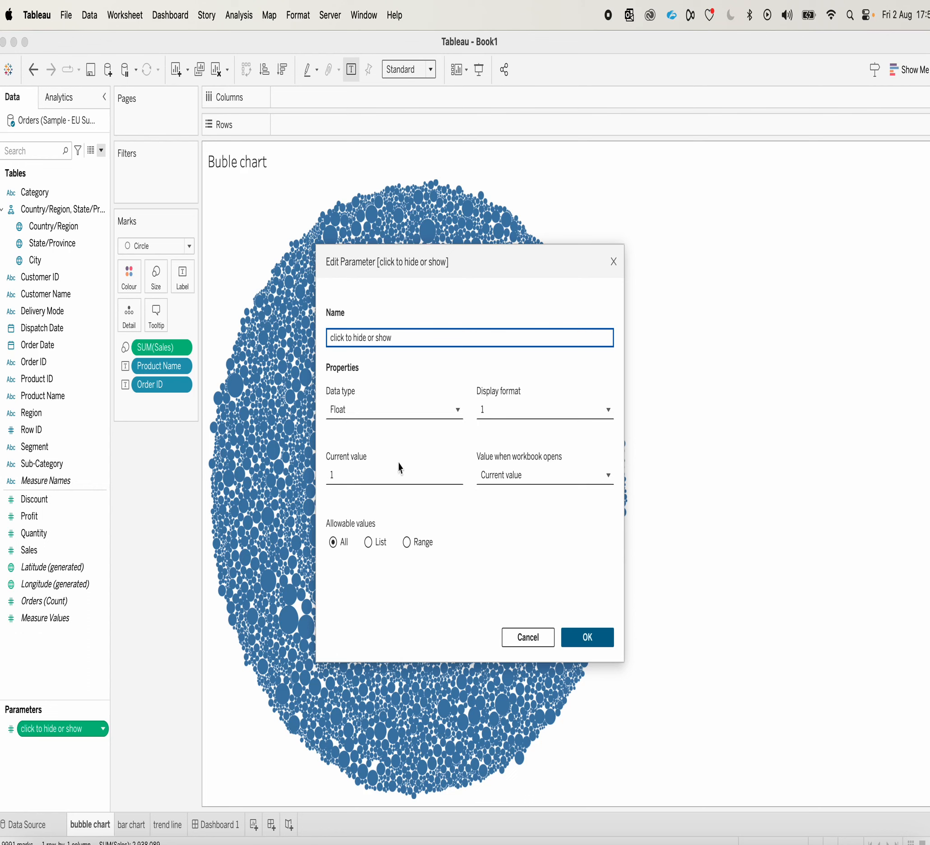
left_click(369, 542)
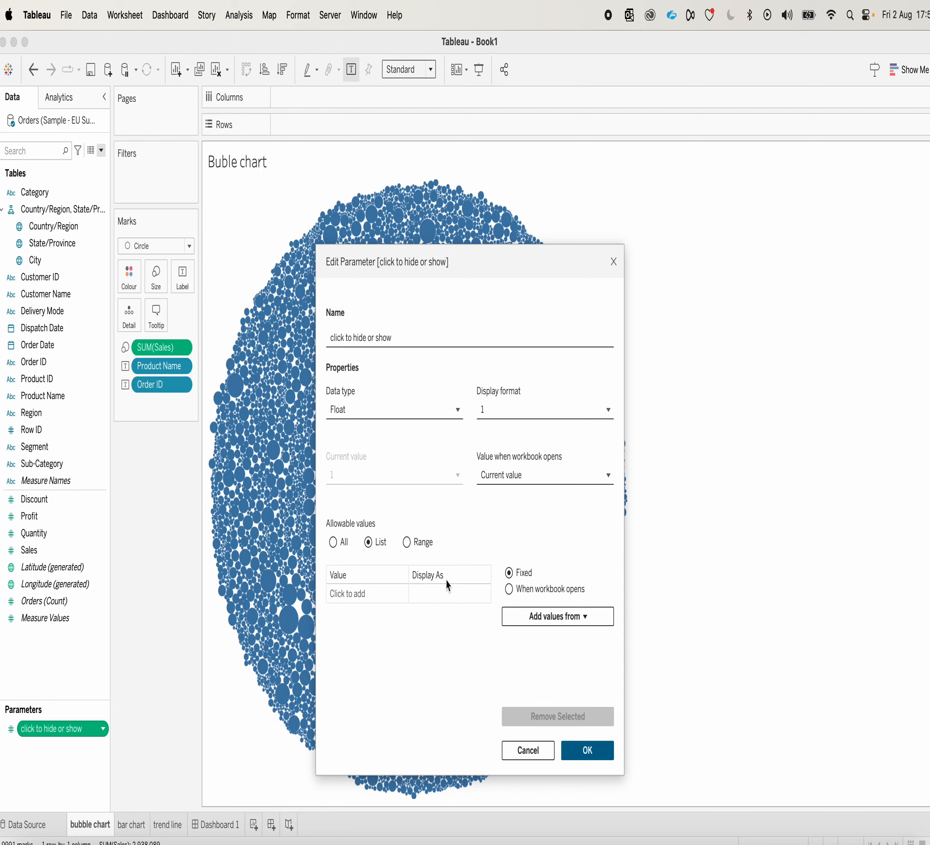
Try to add "bubble chart" as a list value of the parameter.
left_click(376, 593)
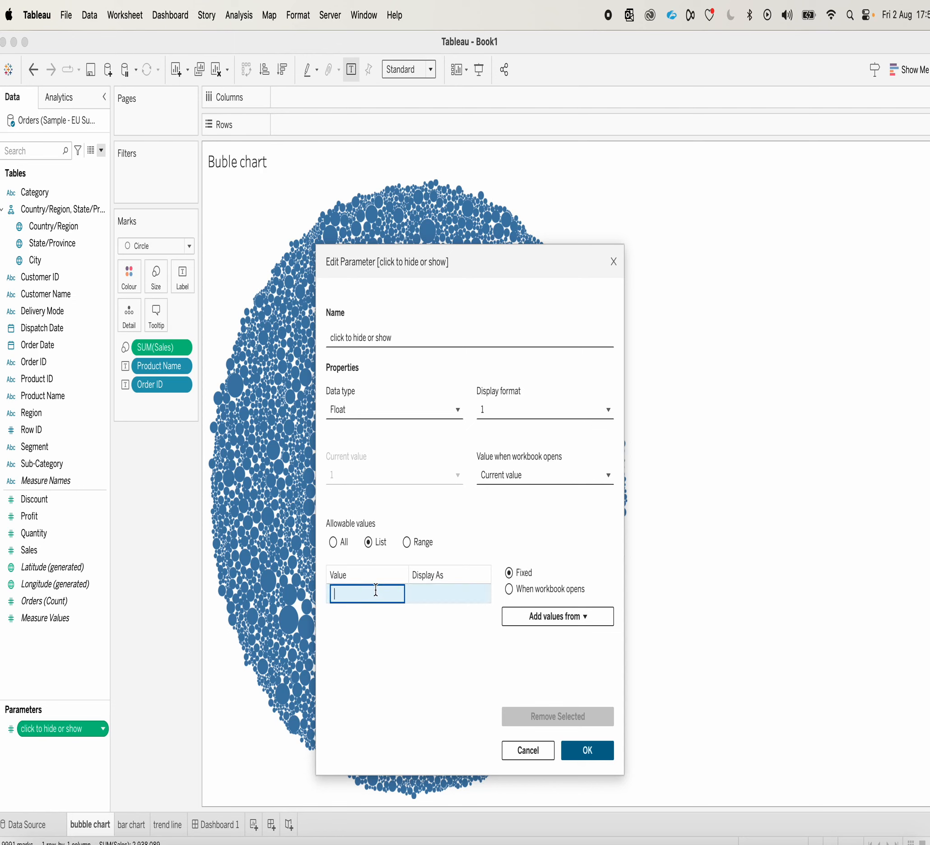
type("bubble cha")
key("shift+Left")
key("shift+Left")
key("shift+Left")
key("shift+Left")
key("shift+Left")
key("shift+Left")
key("shift+Left")
key("shift+Left")
key("shift+Left")
key("shift+Left")
key("shift+Left")
type("affected_elements")
key("super+z")
key("super+c")
left_click(437, 596)
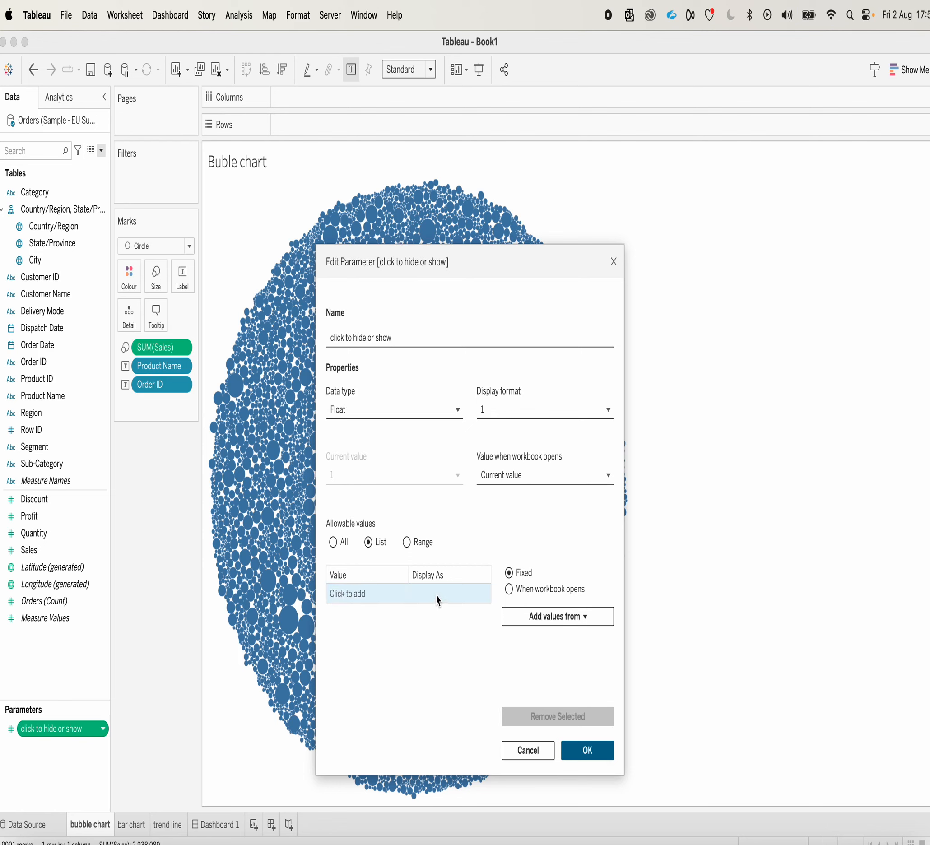
left_click(436, 596)
left_click(369, 592)
key("super+v")
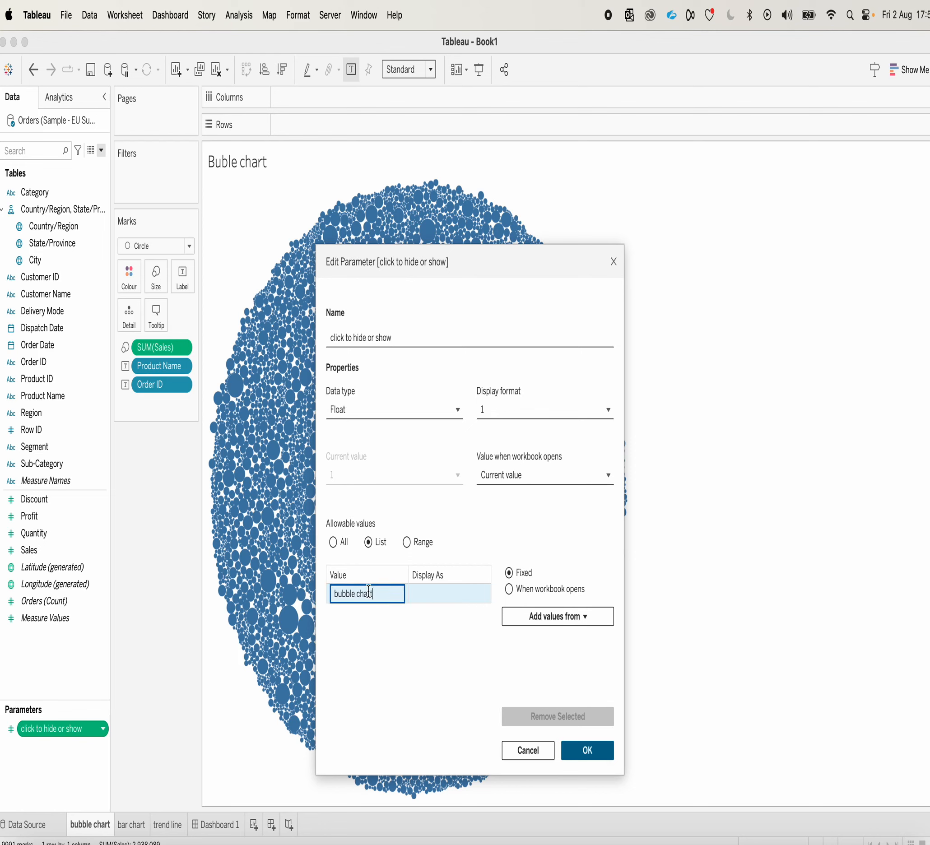
key("Return")
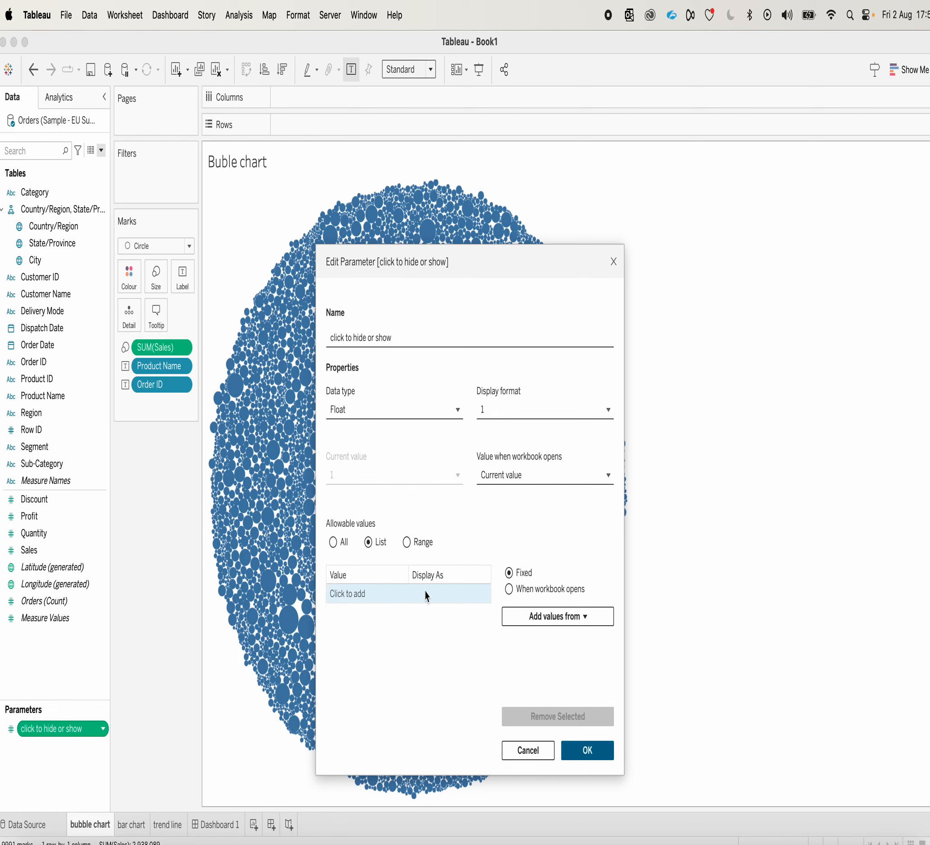
left_click(362, 596)
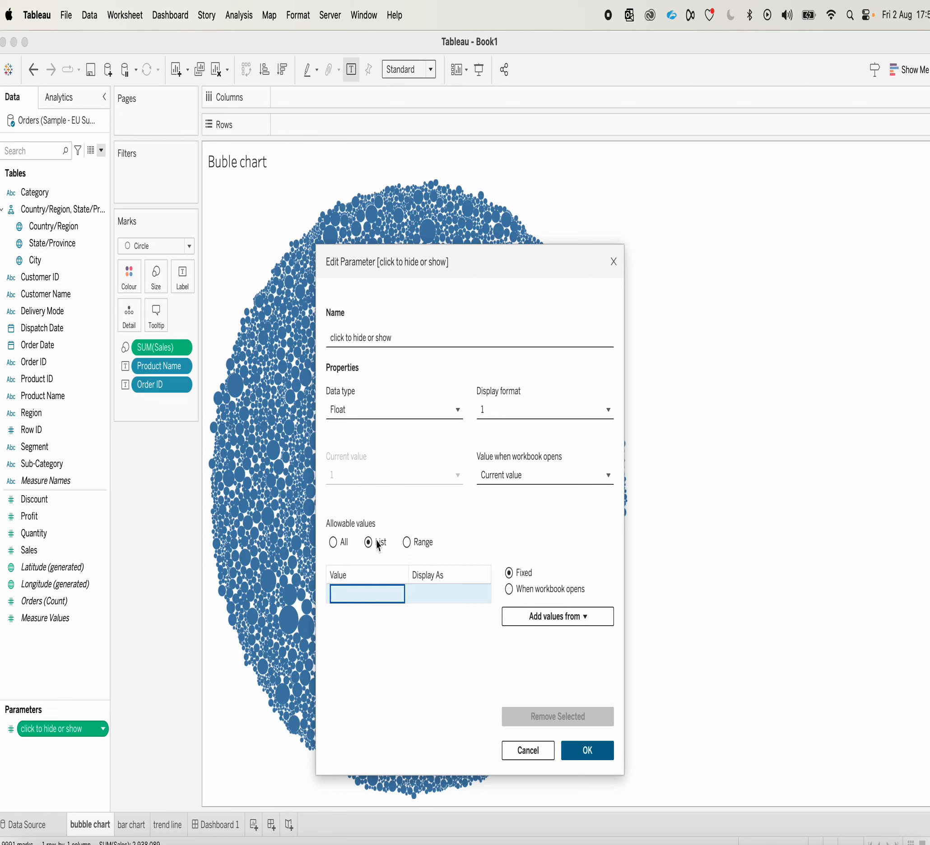
Set the parameter's data type to String and add "bubble chart" as a list value.
left_click(403, 410)
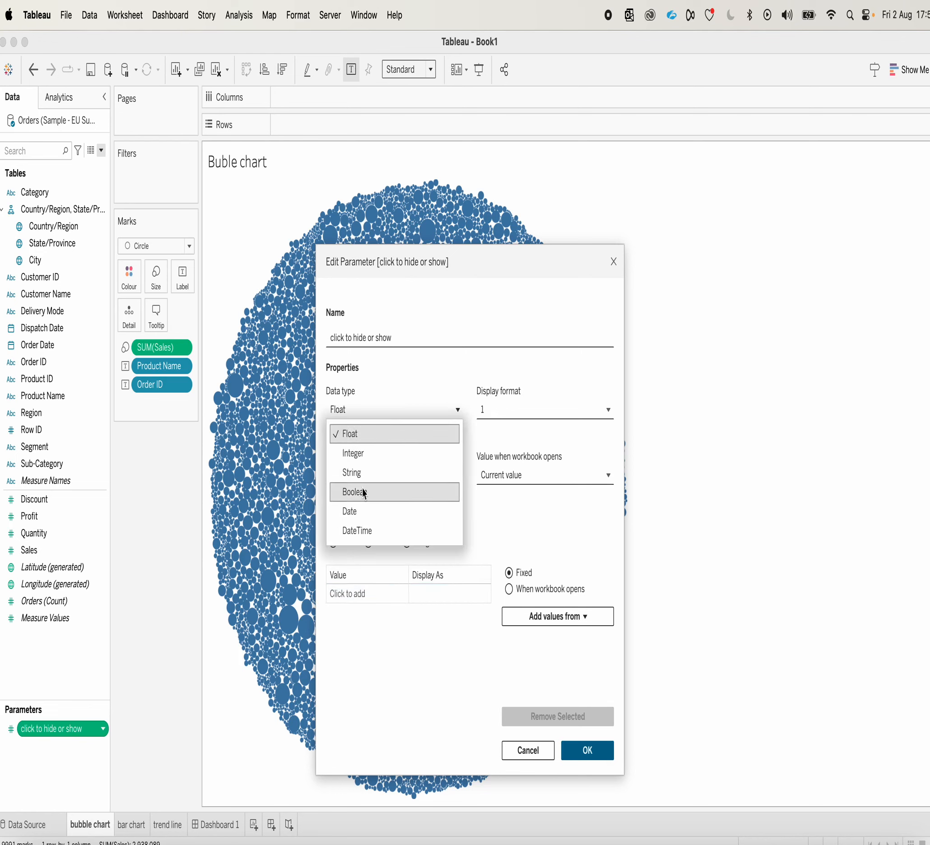
left_click(365, 473)
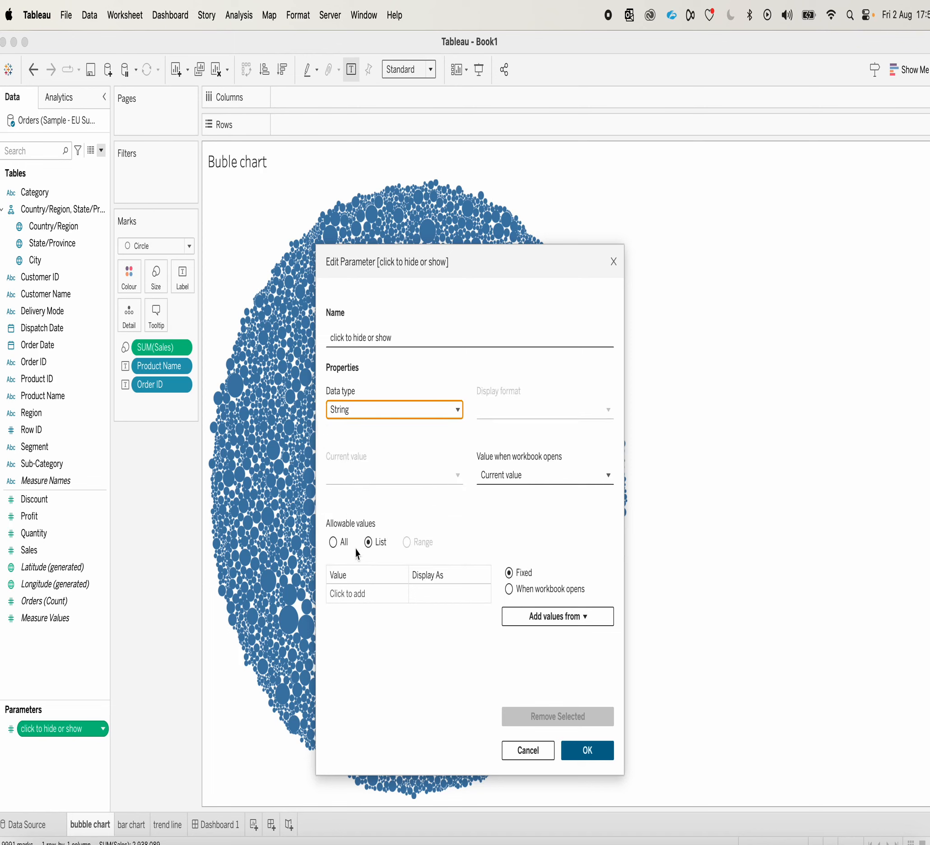
left_click(398, 594)
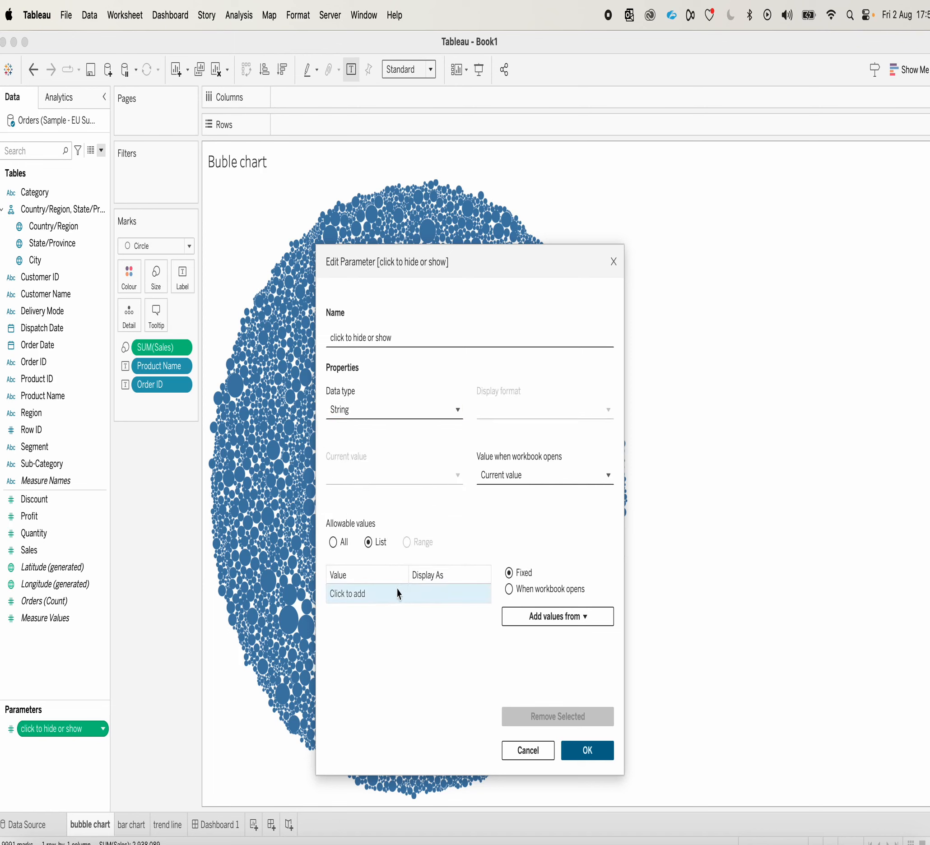
type("bubble chart")
key("Return")
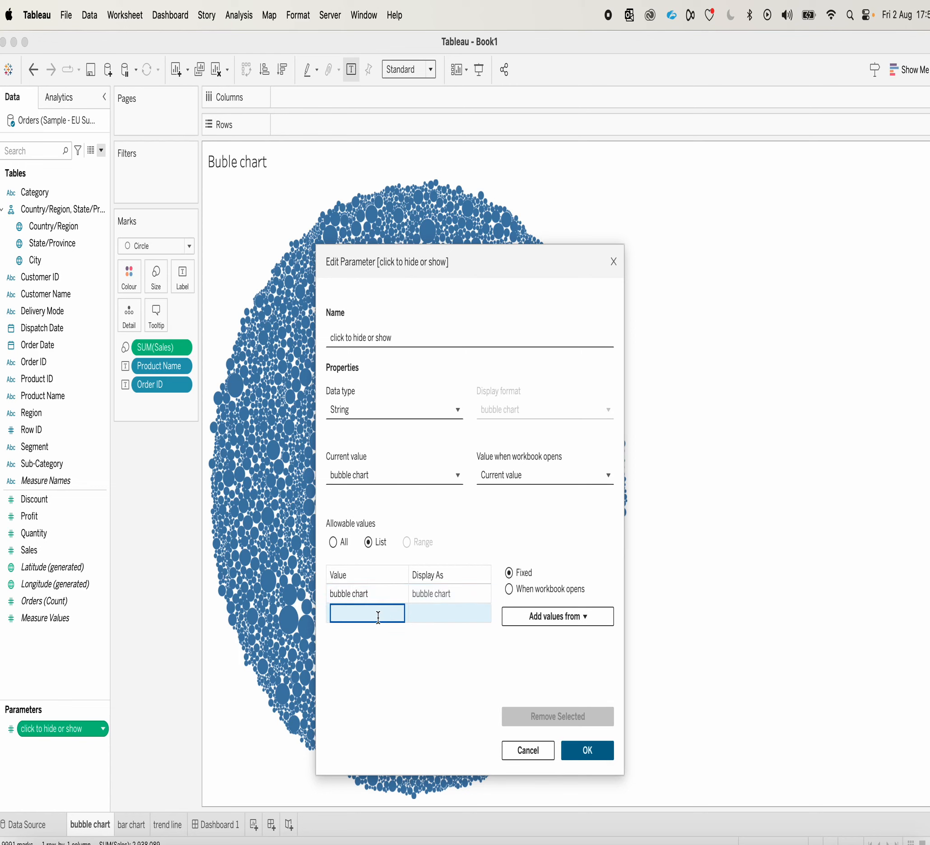
Add "bar chart" and "trend line" as list values of the parameter and confirm the dialog.
type("bar chart")
key("Return")
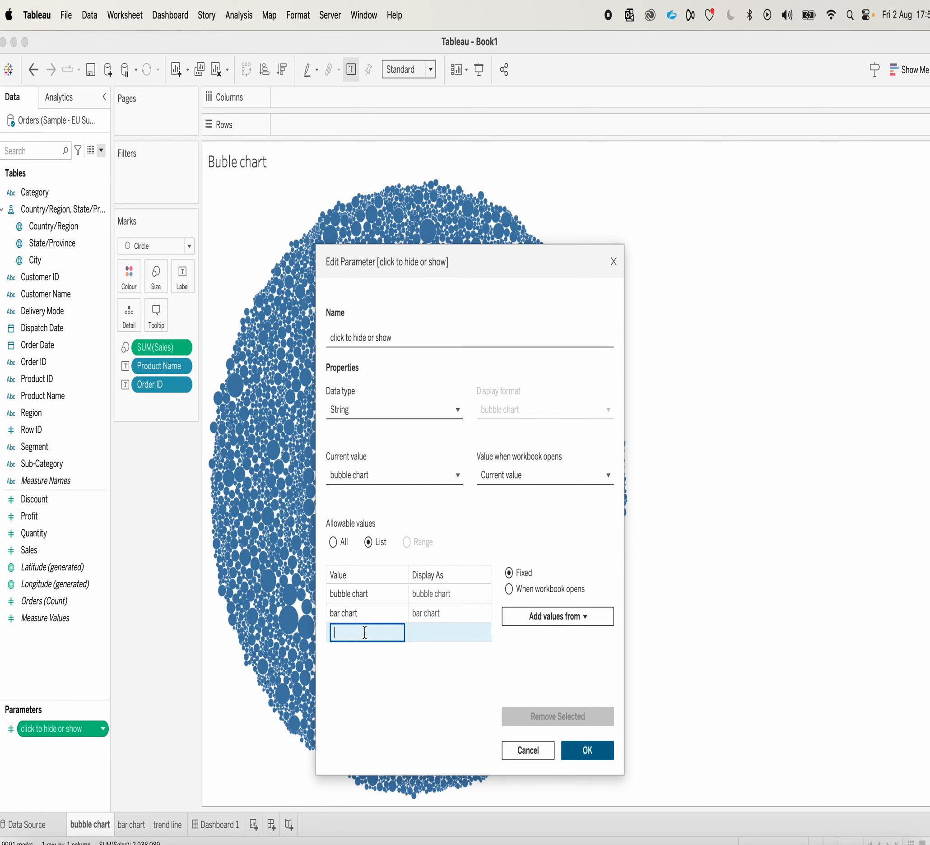
type("trendline")
left_click(349, 631)
key("Return")
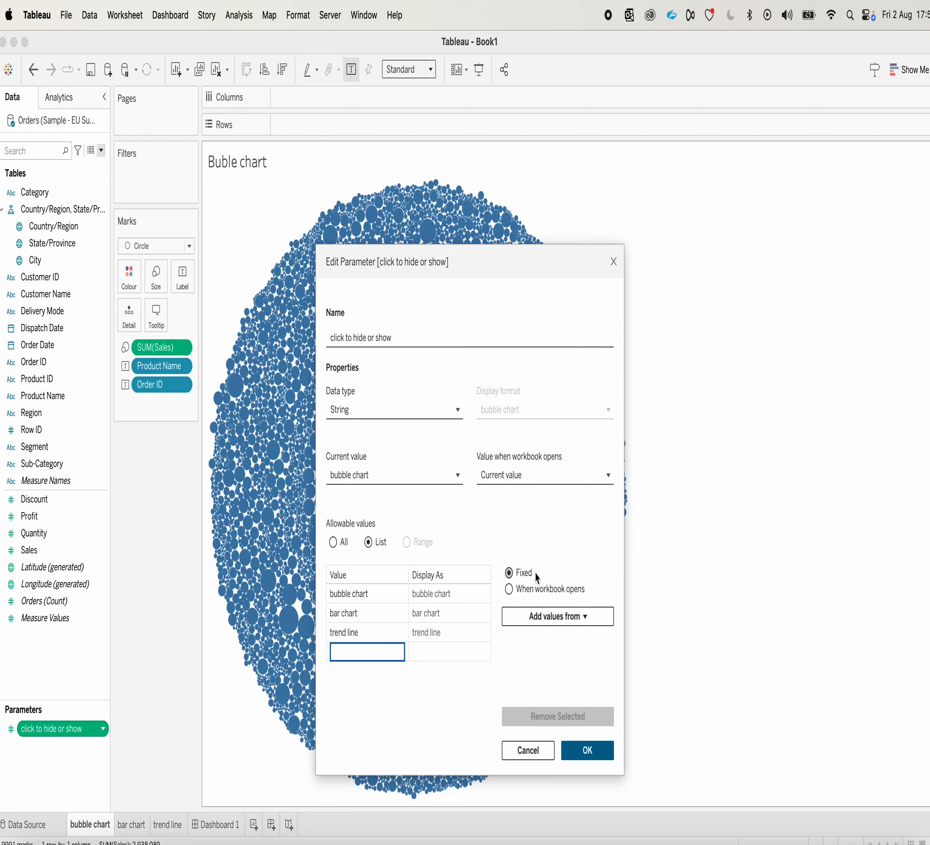
left_click(580, 756)
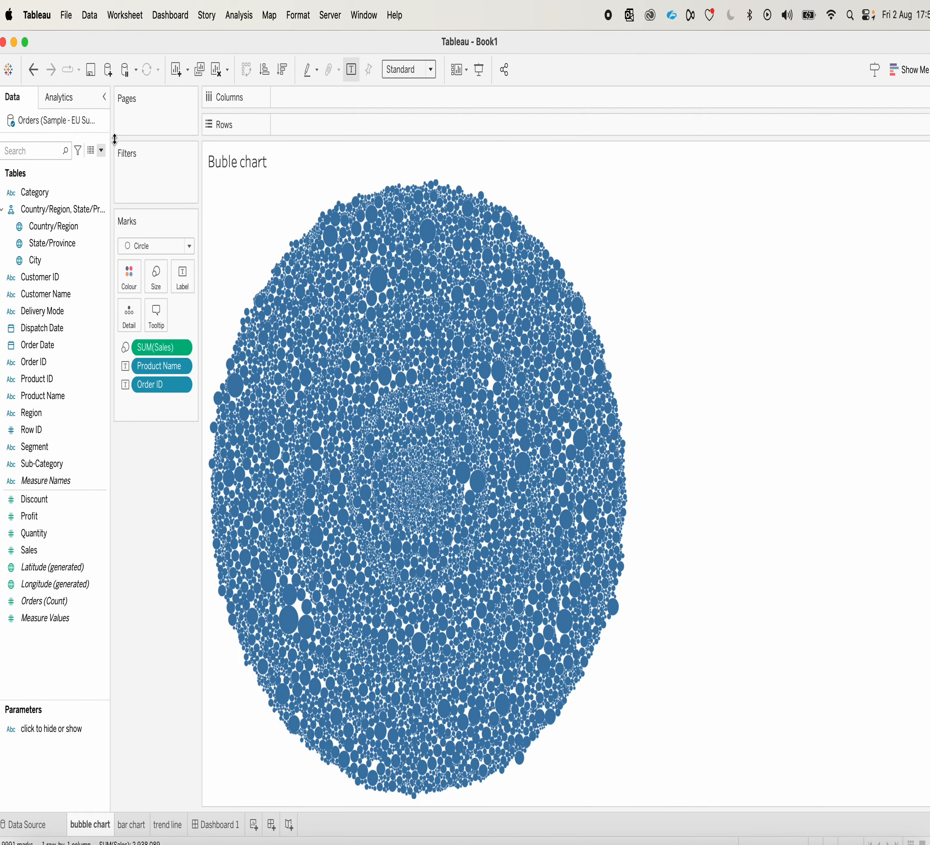
Create a calculated field named "add/show filter" whose formula is the [click to hide or show] parameter.
left_click(101, 150)
left_click(78, 165)
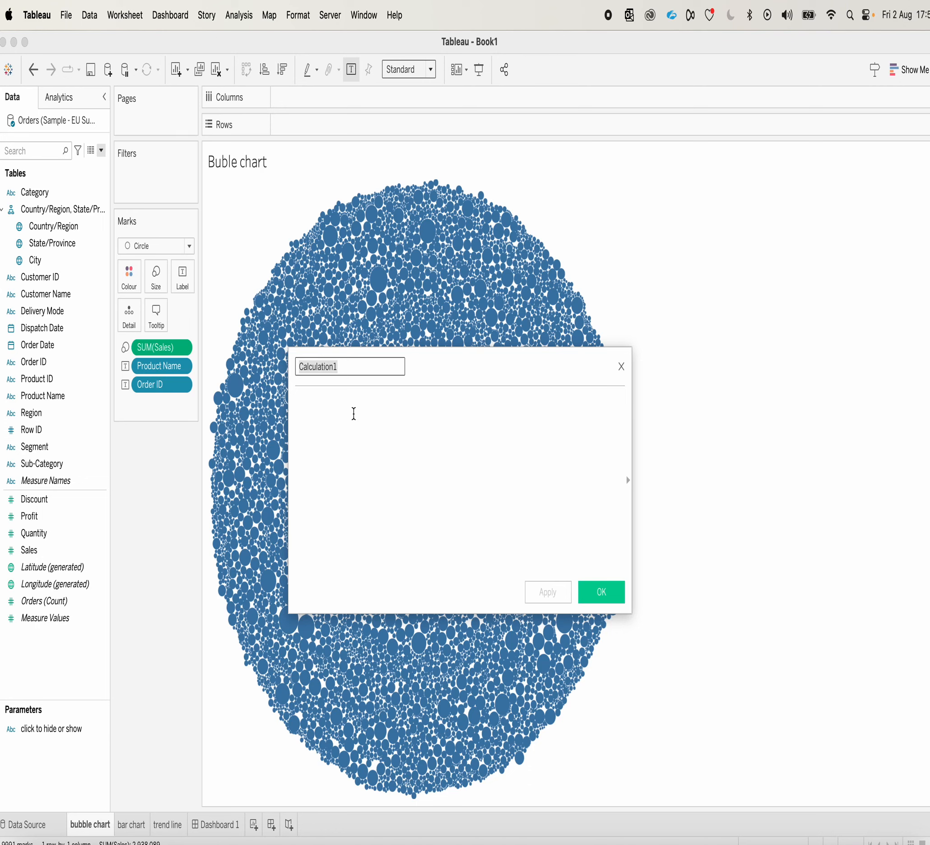
type("add")
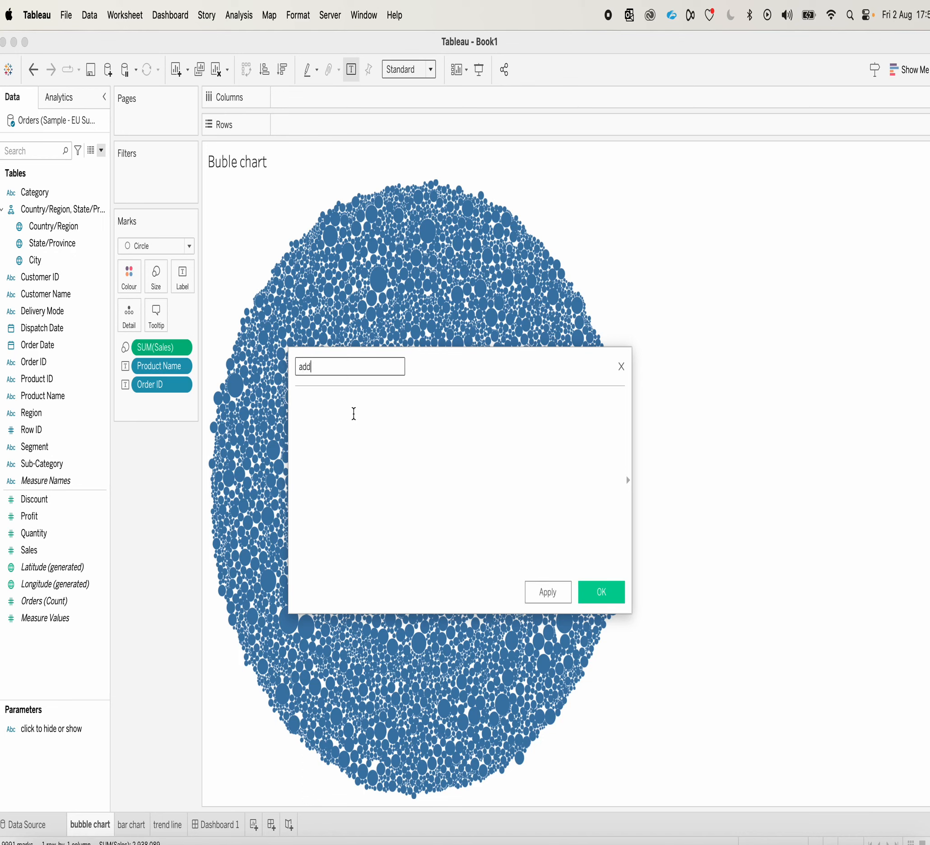
type("/show filter")
left_click(348, 420)
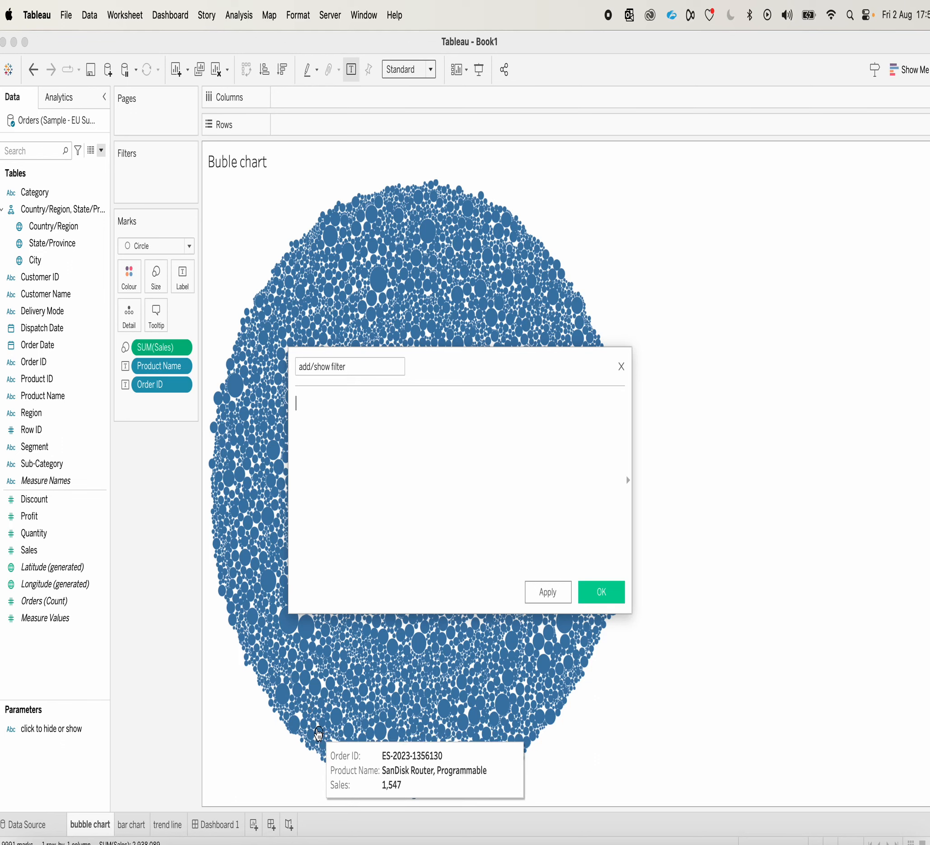
type("p")
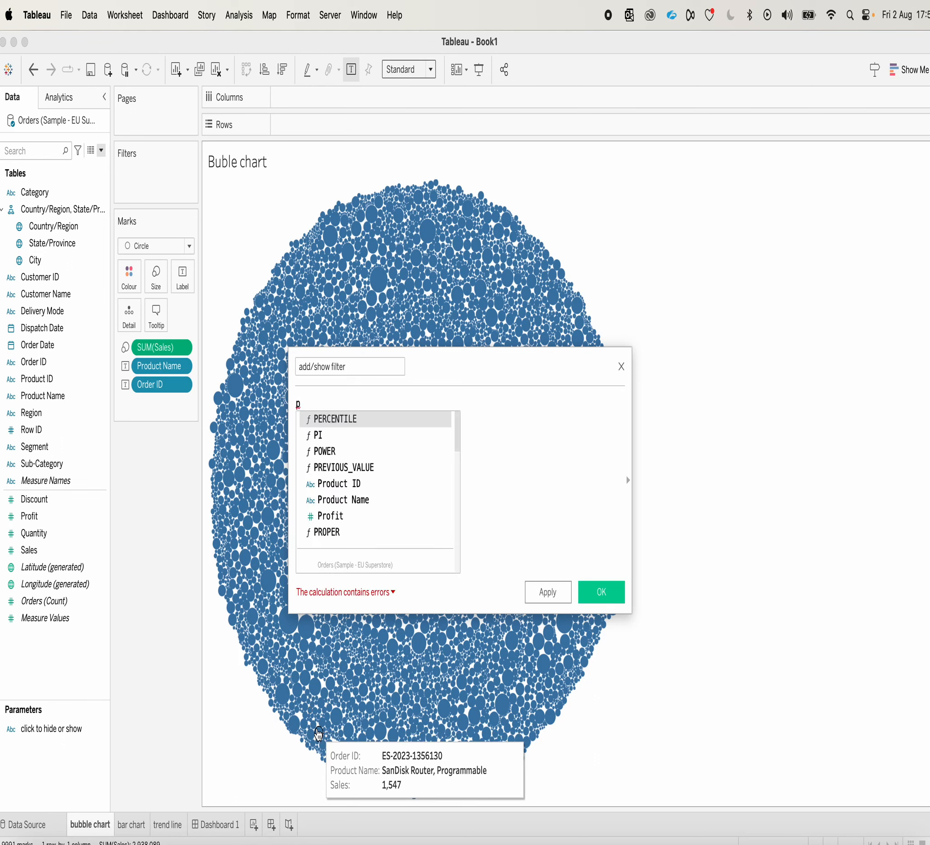
key("BackSpace")
type("cl")
key("Return")
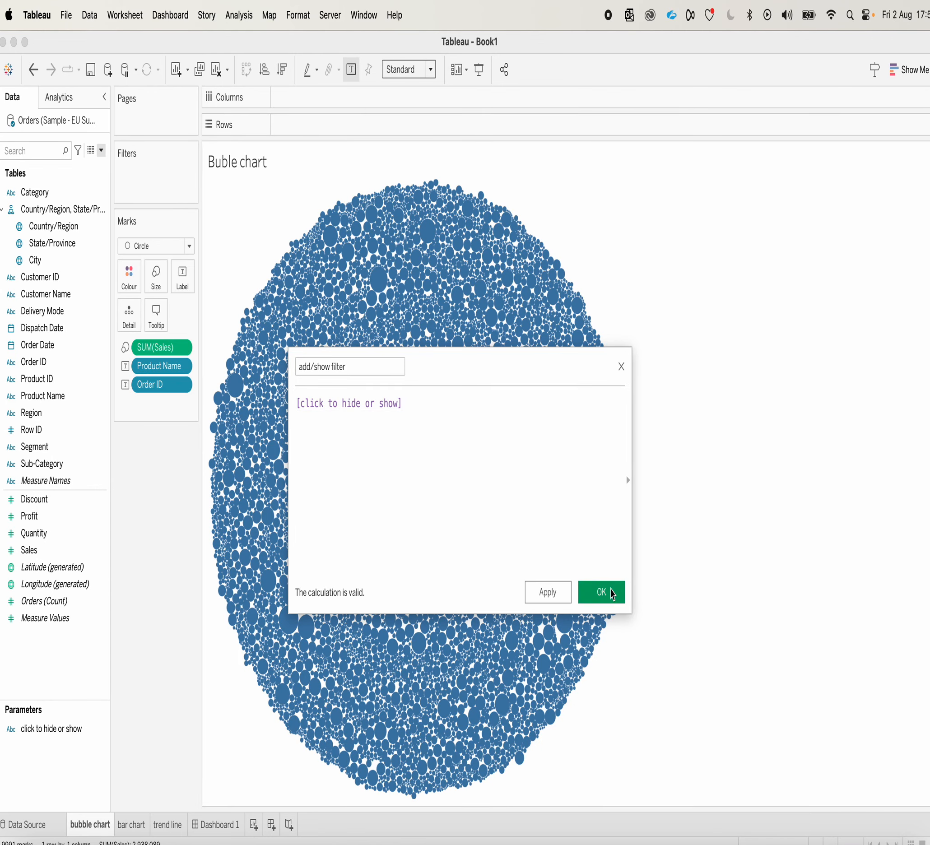
left_click(593, 595)
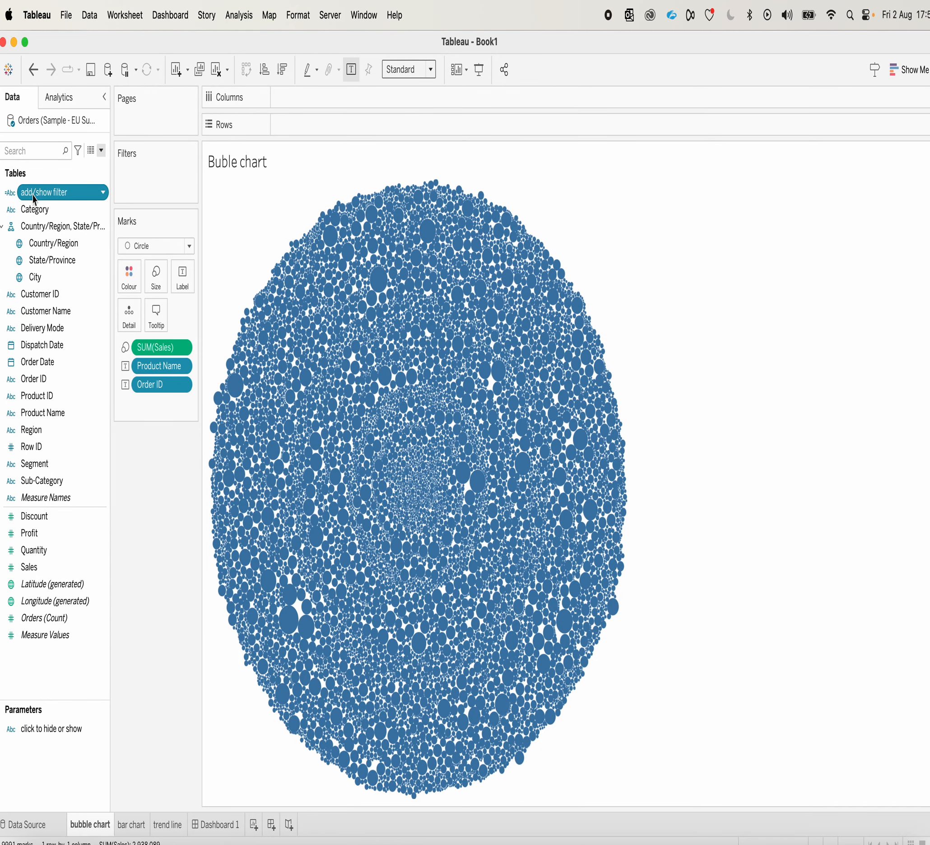
Filter the bubble chart sheet by add/show filter using a custom value list containing "bubble chart".
left_click_drag(34, 198, 131, 178)
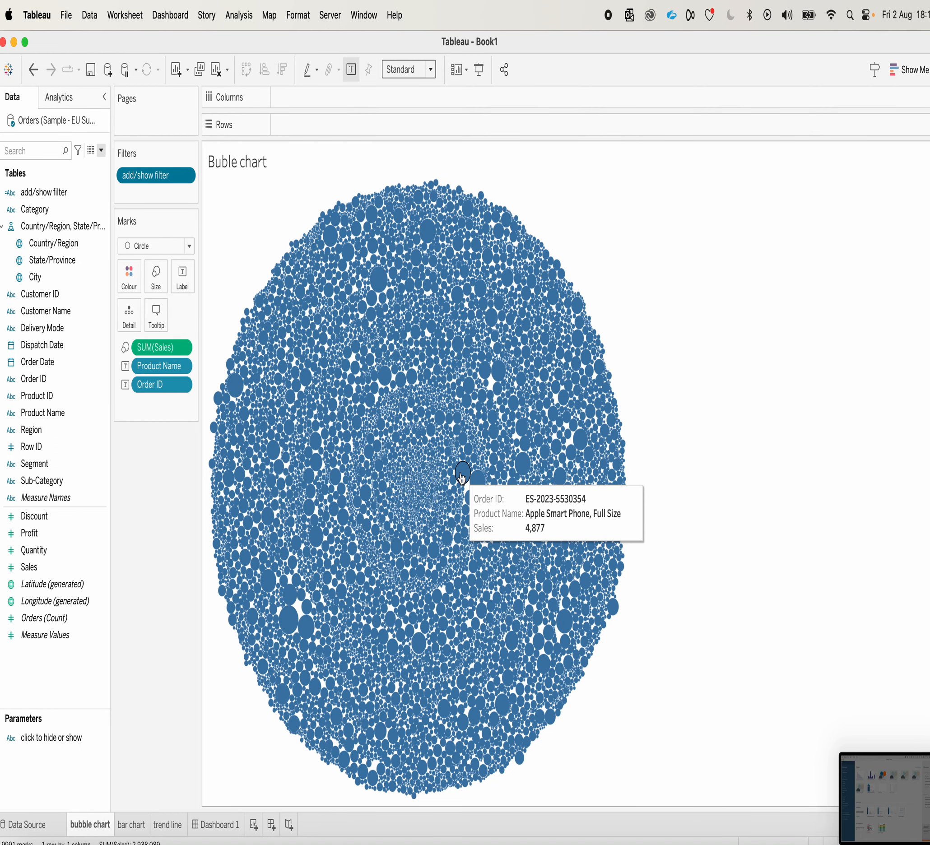
left_click(187, 177)
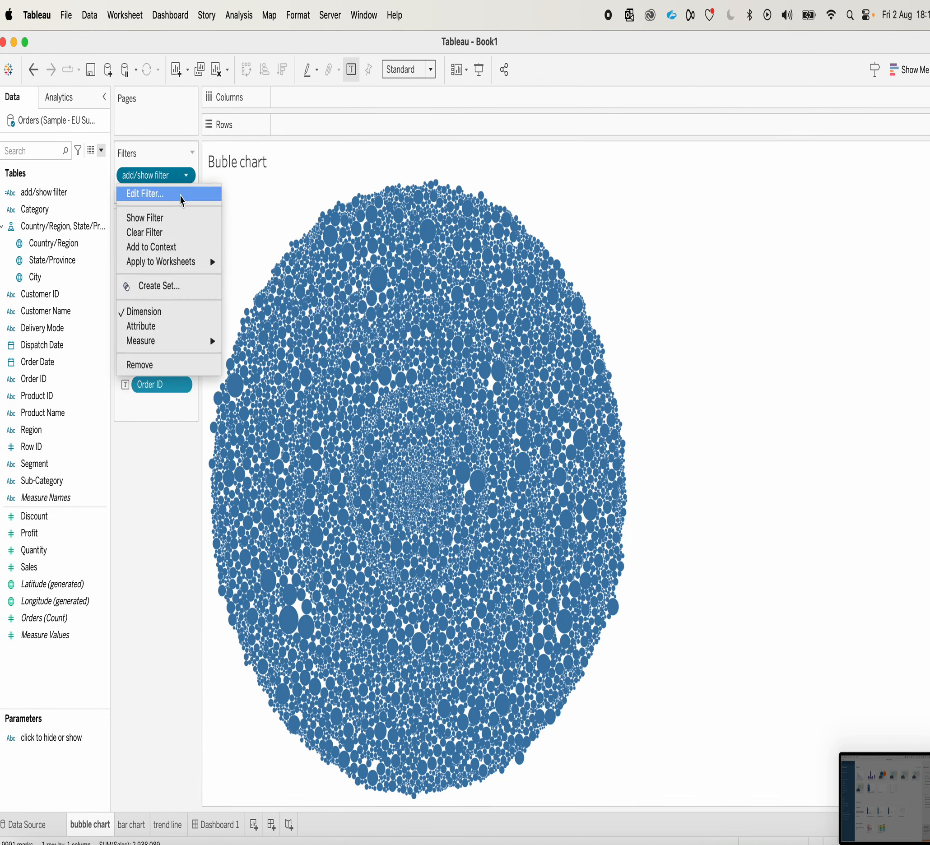
left_click(181, 198)
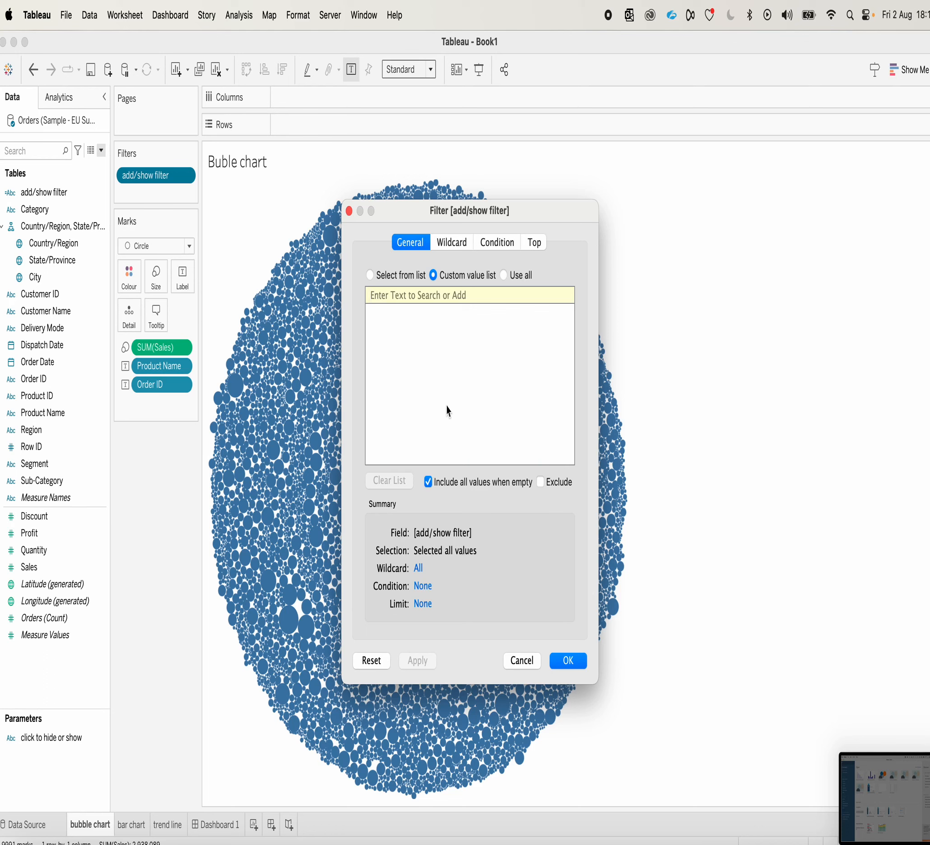
type("bubble chart")
left_click(560, 295)
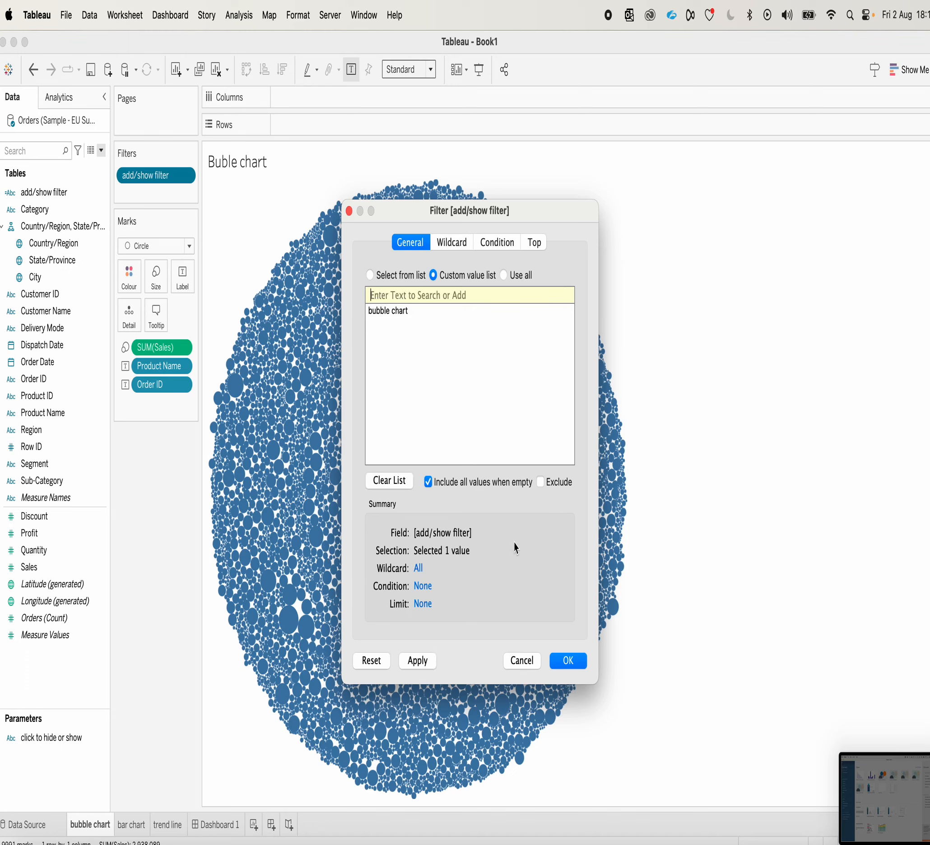
left_click(567, 661)
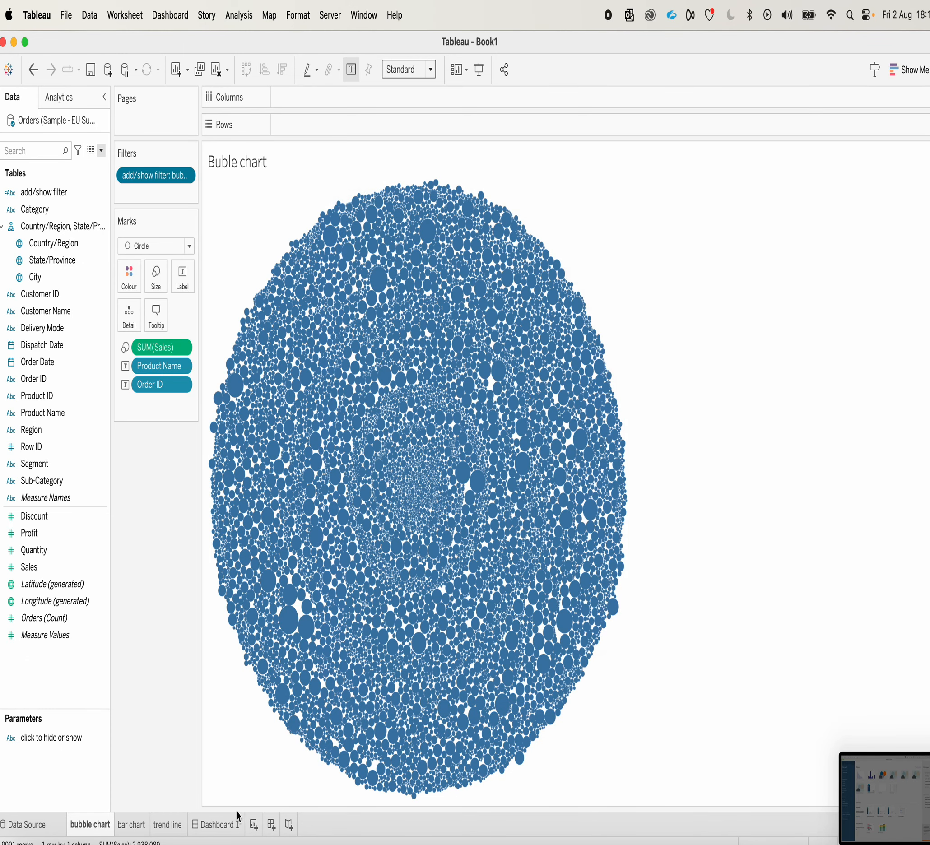
On the bar chart sheet, filter by add/show filter using a custom value list containing "bar chart".
left_click(132, 825)
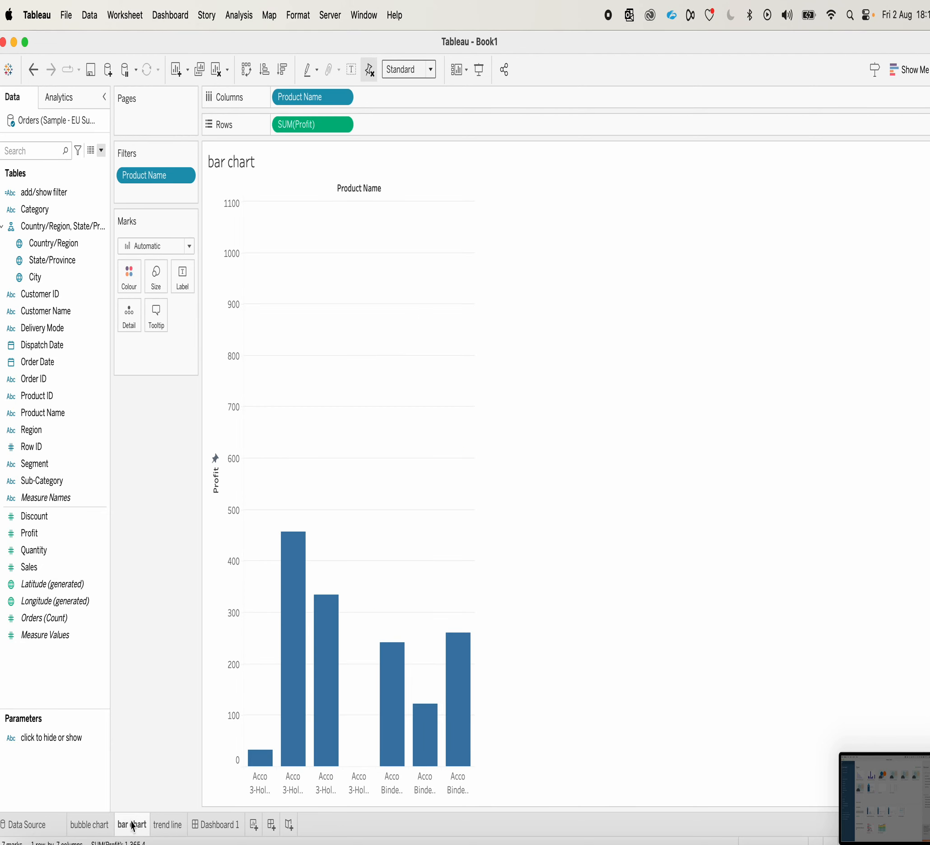
left_click(51, 198)
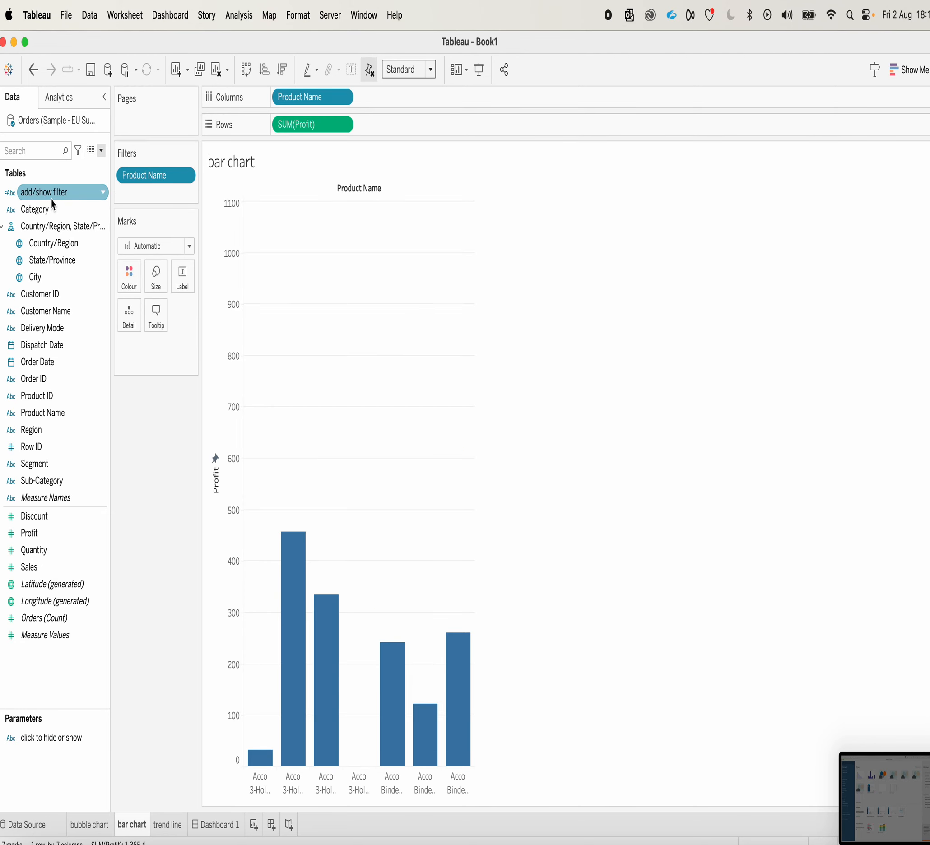
left_click_drag(53, 204, 158, 202)
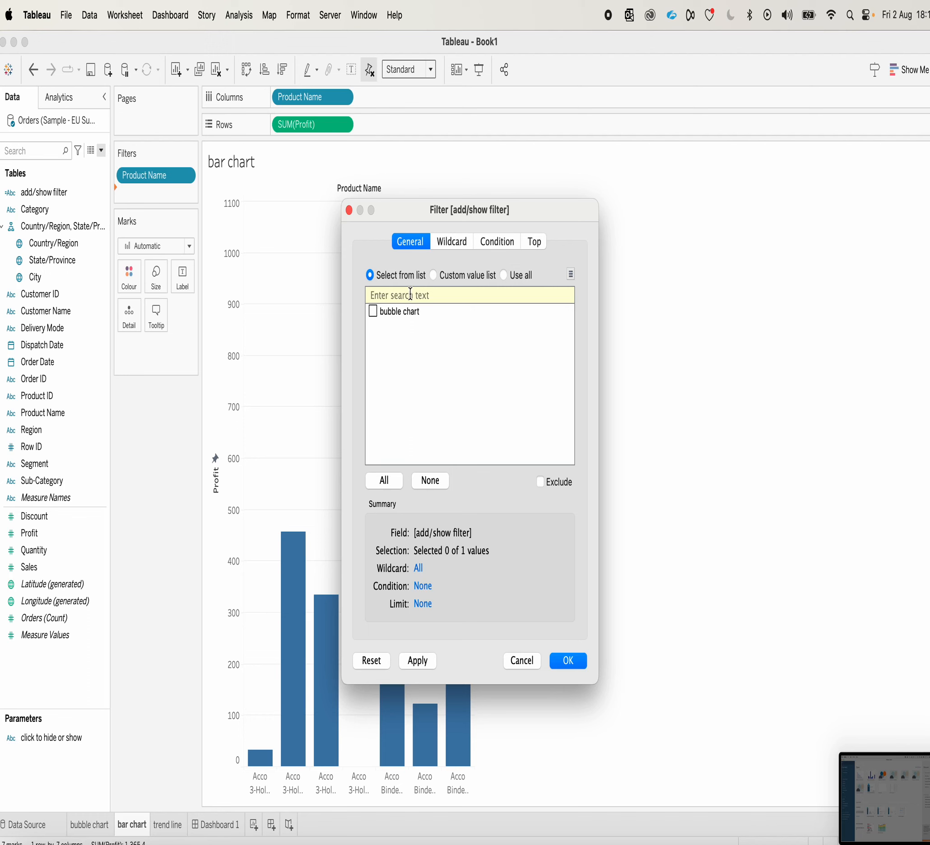
left_click(434, 276)
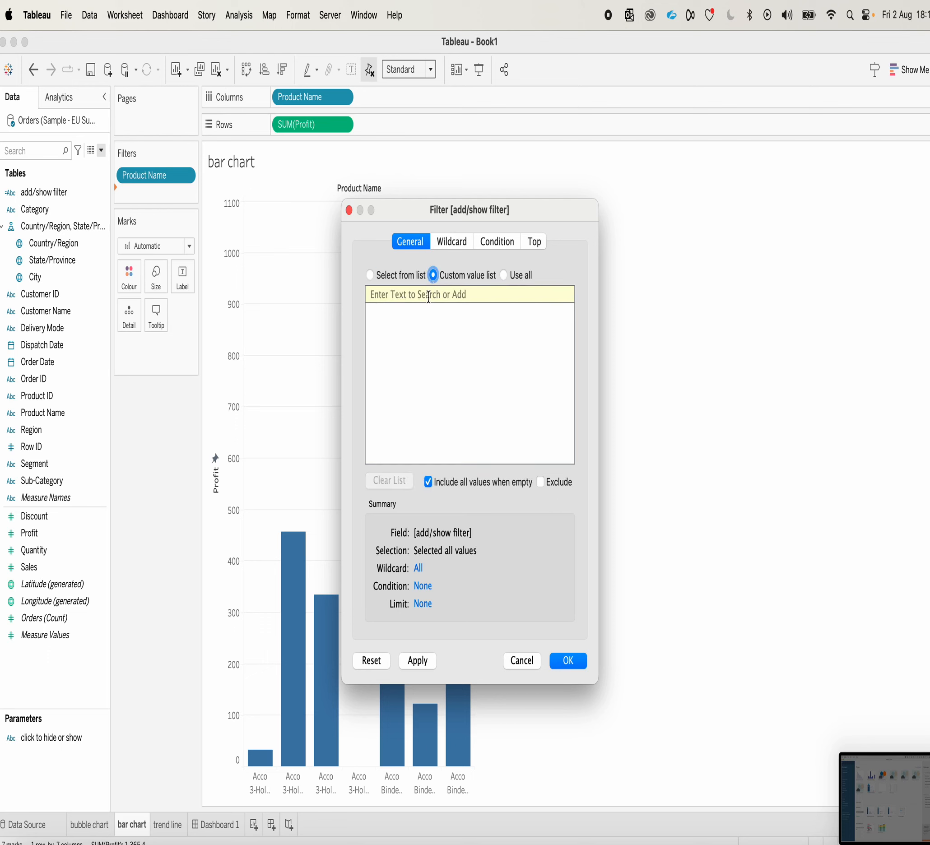
left_click(429, 298)
type("bar chart")
left_click(561, 296)
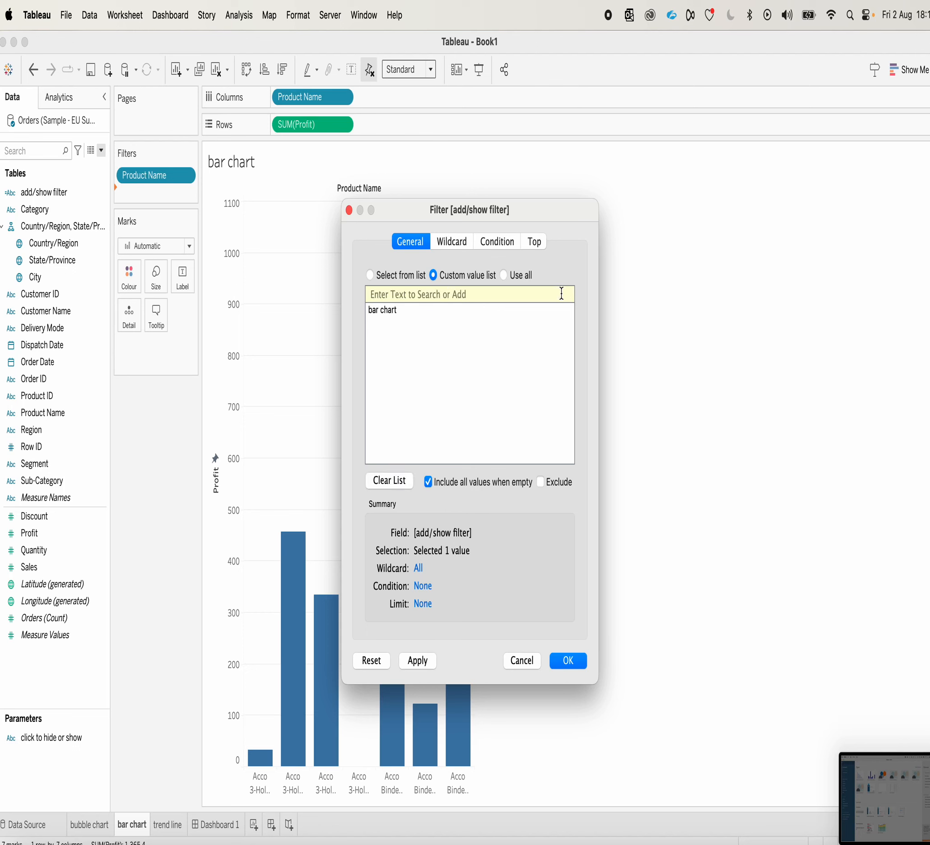
left_click(564, 663)
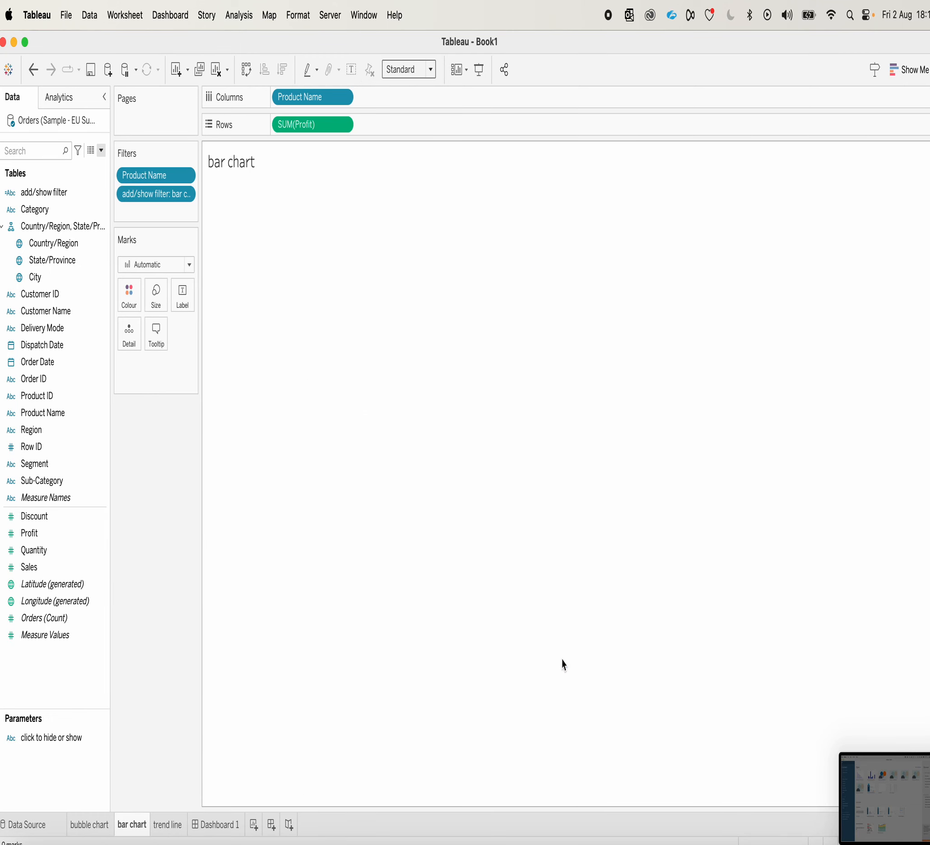
On the trend line sheet, filter by add/show filter using a custom value list containing "trend line".
left_click(170, 825)
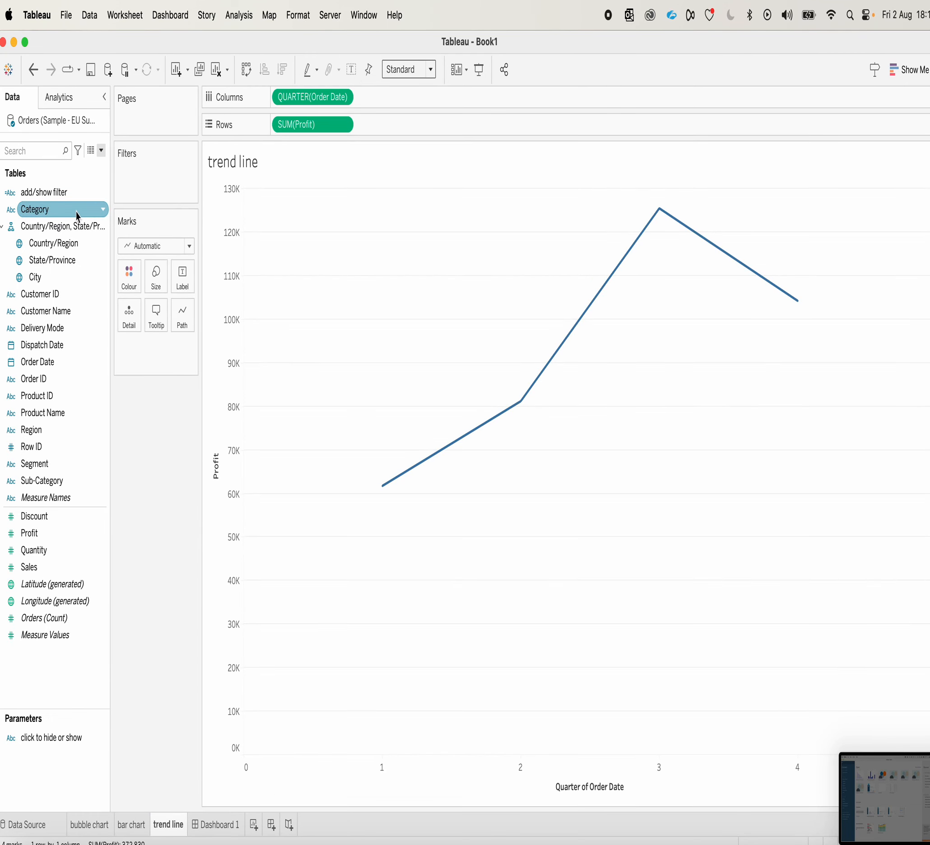
left_click_drag(72, 192, 145, 177)
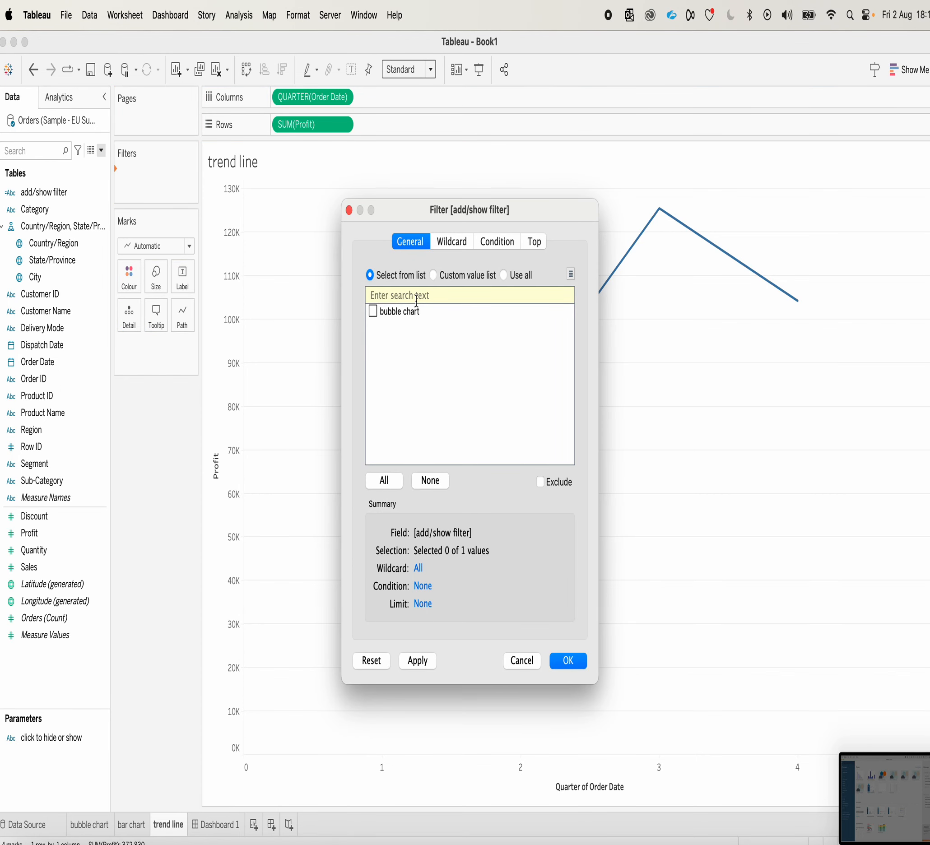
left_click(433, 276)
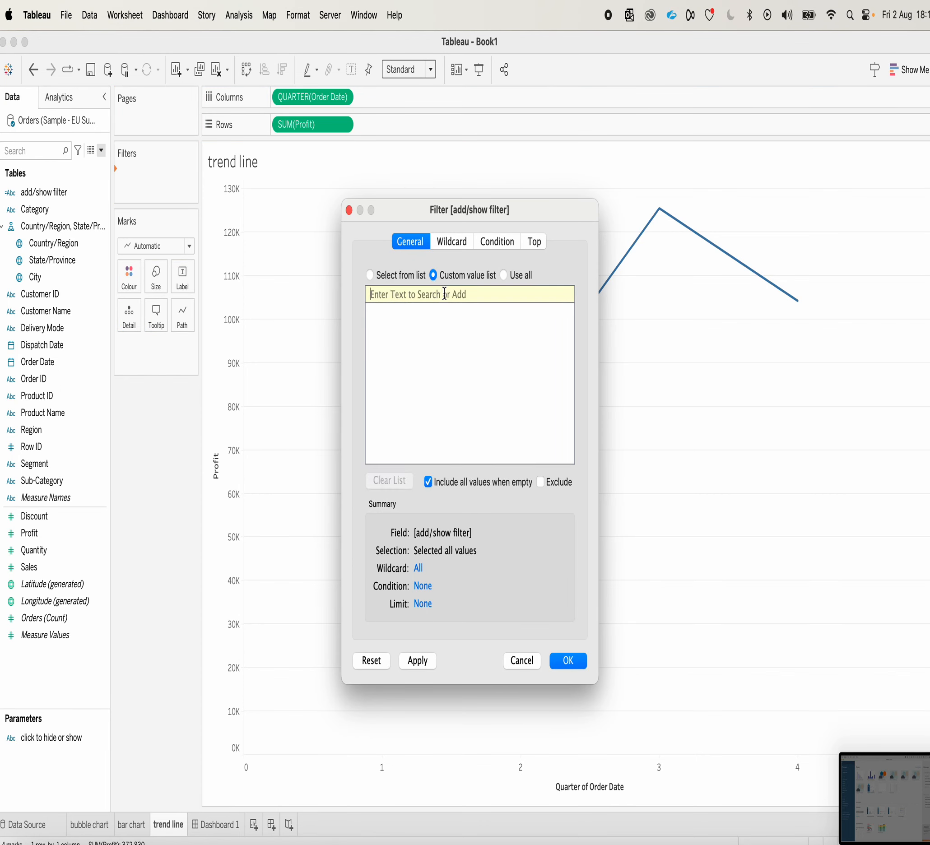
left_click(445, 294)
type("trend line")
key("Return")
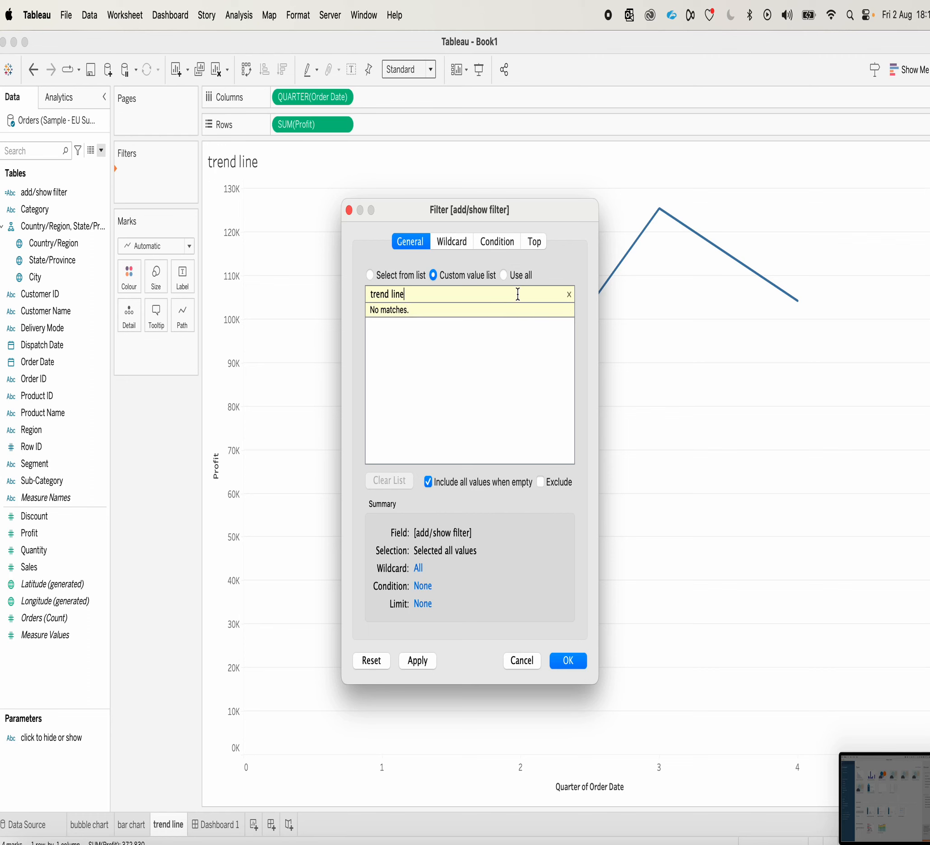
left_click(567, 295)
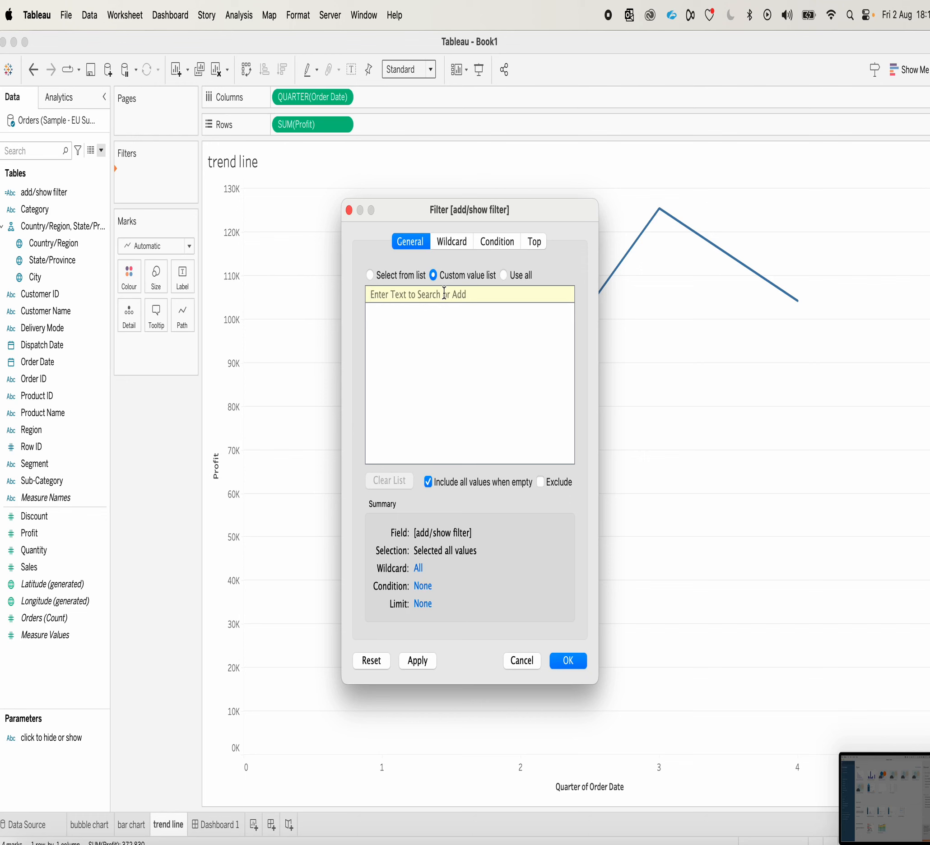
type("trend line")
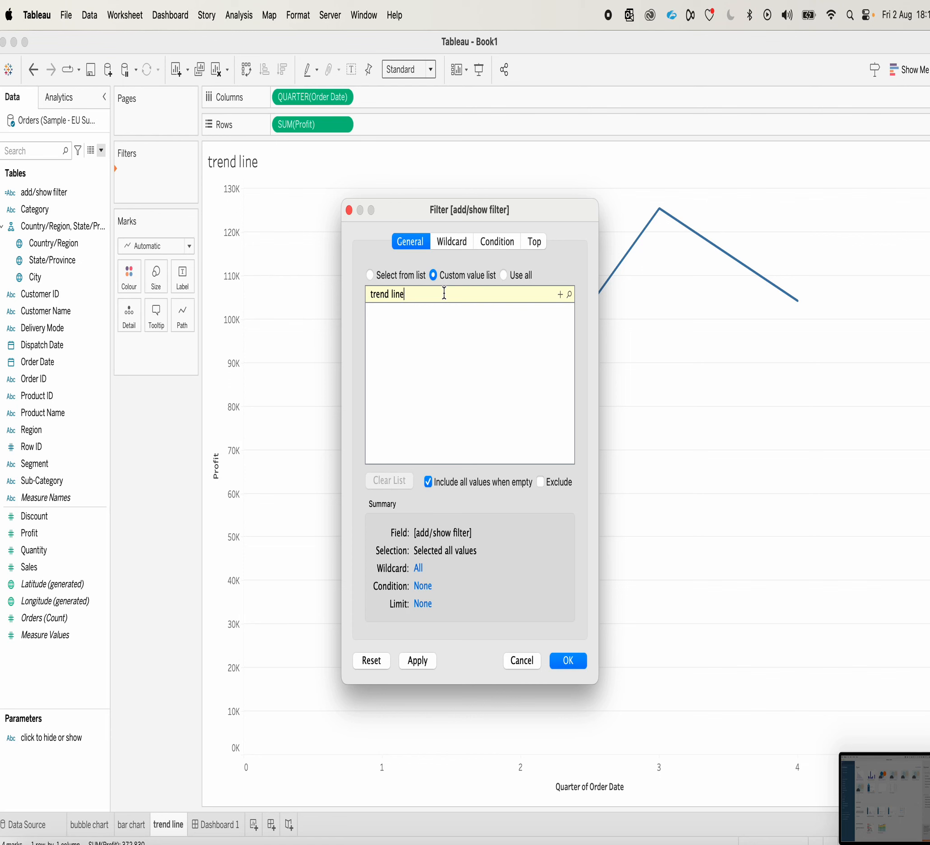
left_click(561, 296)
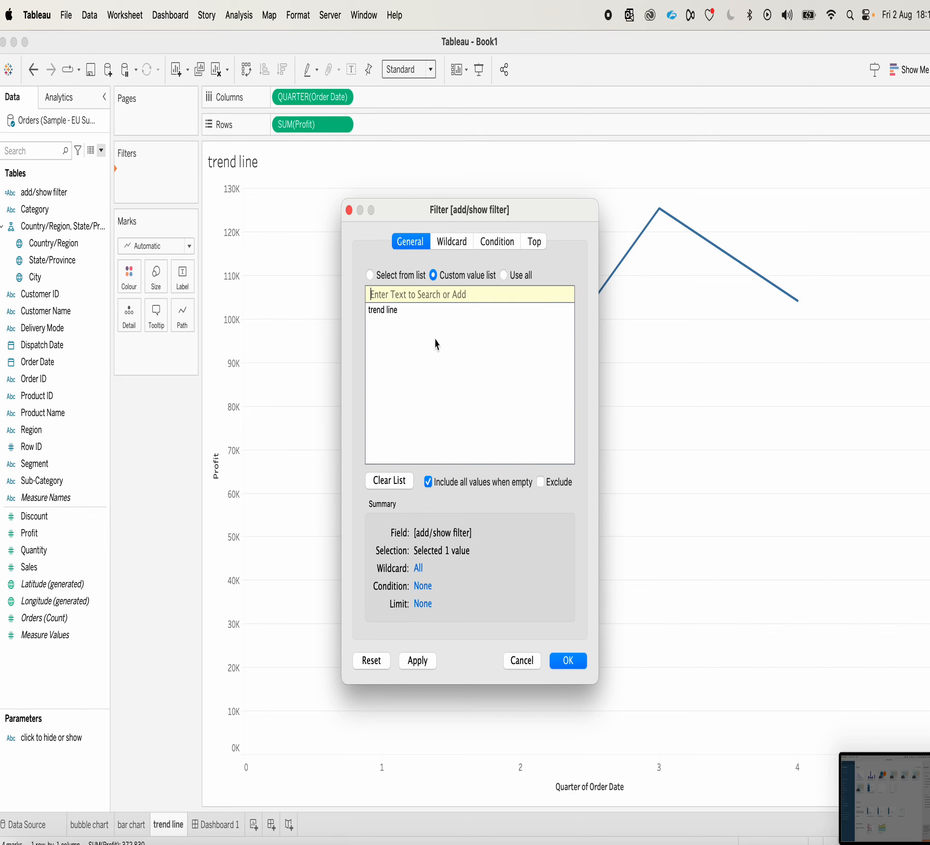
left_click(567, 661)
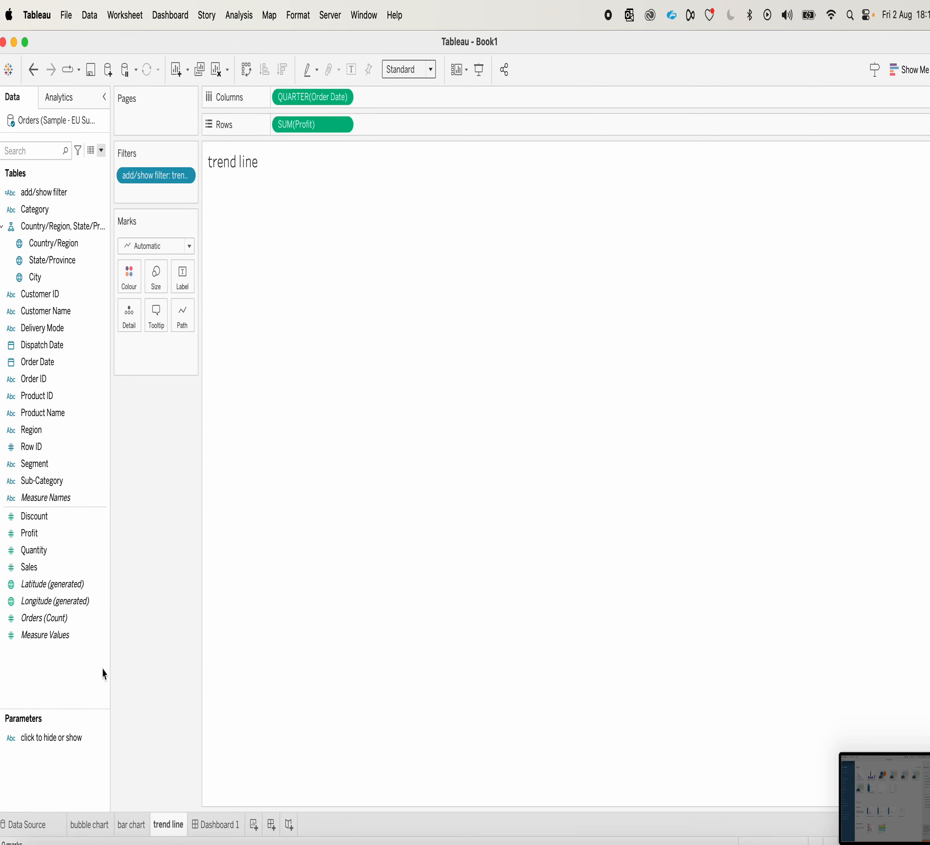
Open the click to hide or show parameter for editing and review its current value options.
left_click(93, 738)
left_click(103, 738)
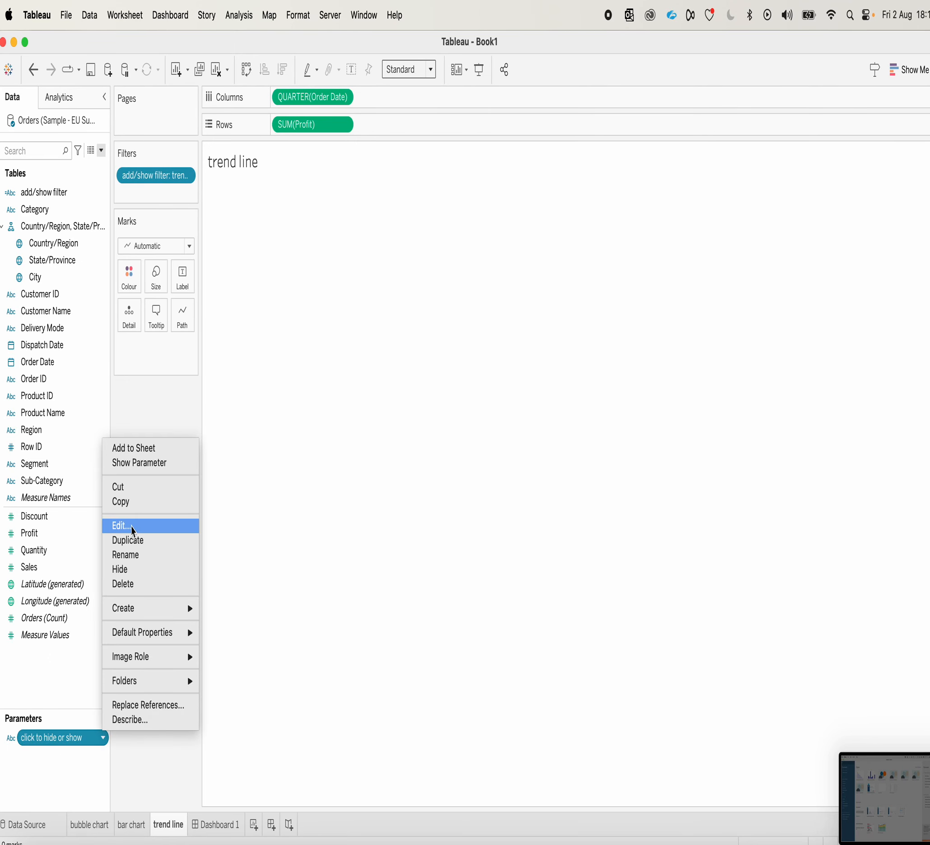
left_click(128, 525)
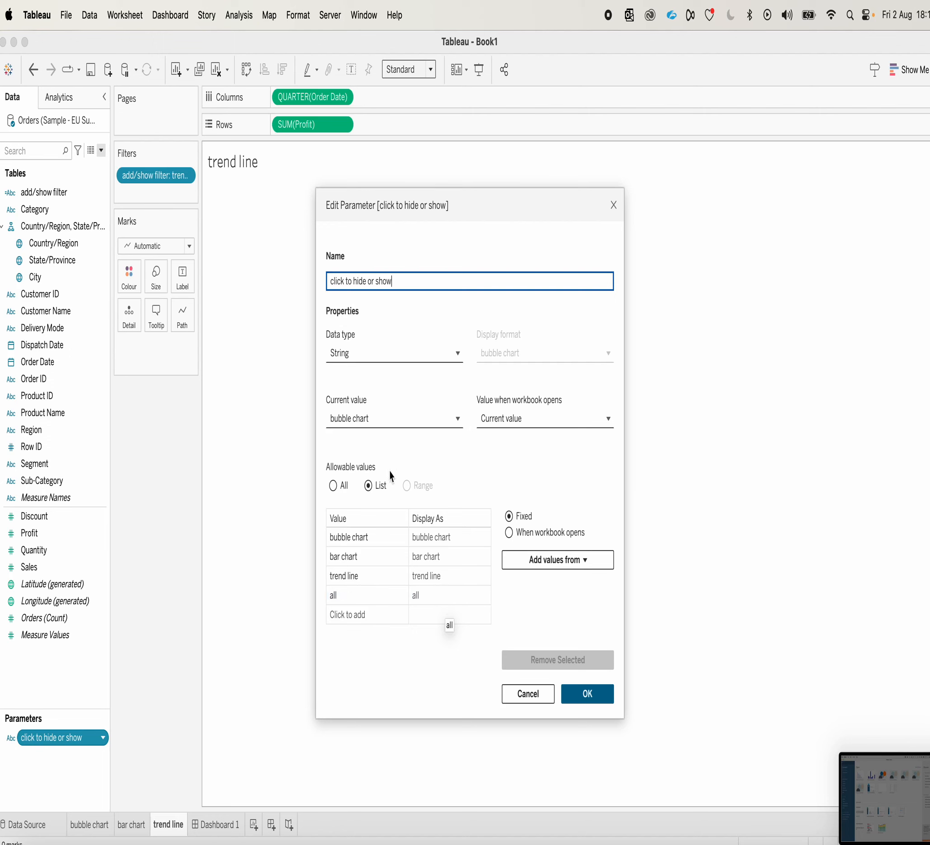
left_click(458, 424)
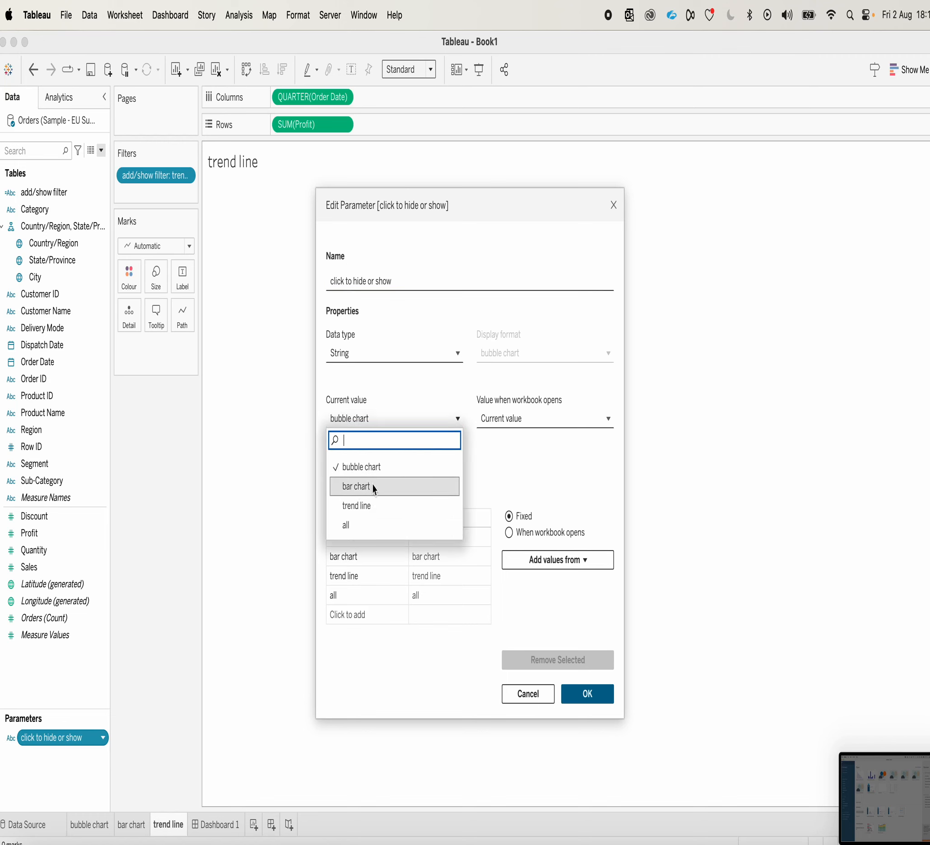
left_click(598, 698)
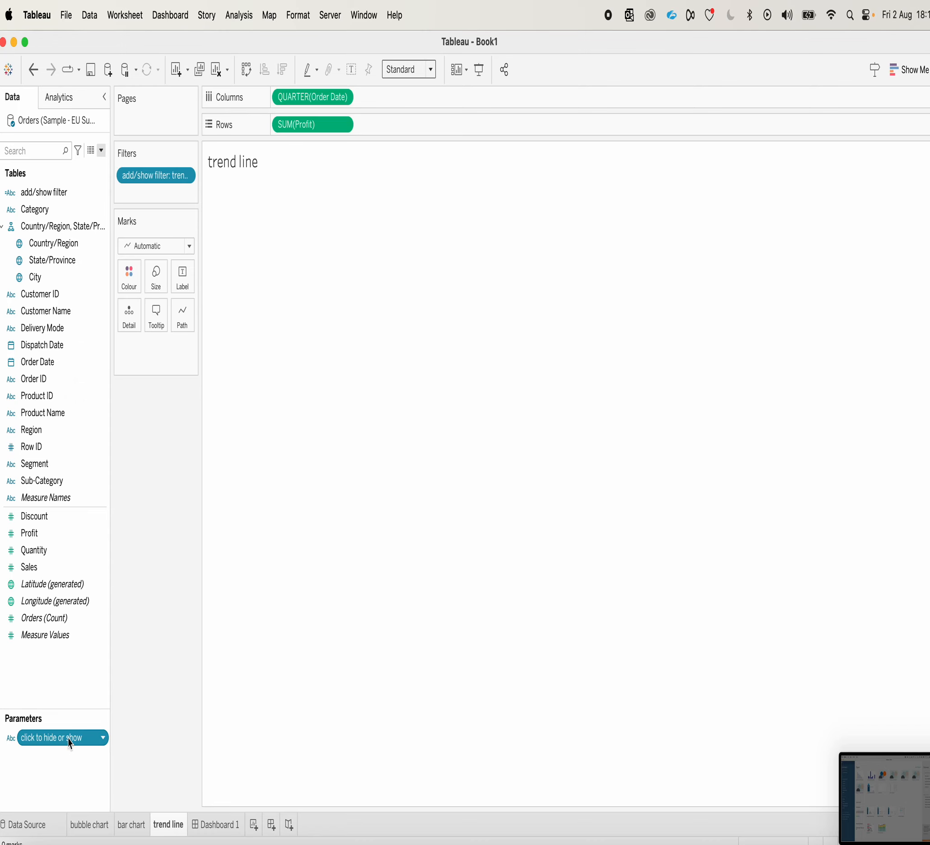
Check the bubble chart, bar chart and trend line sheets, then open Dashboard 1.
left_click(102, 826)
left_click(129, 826)
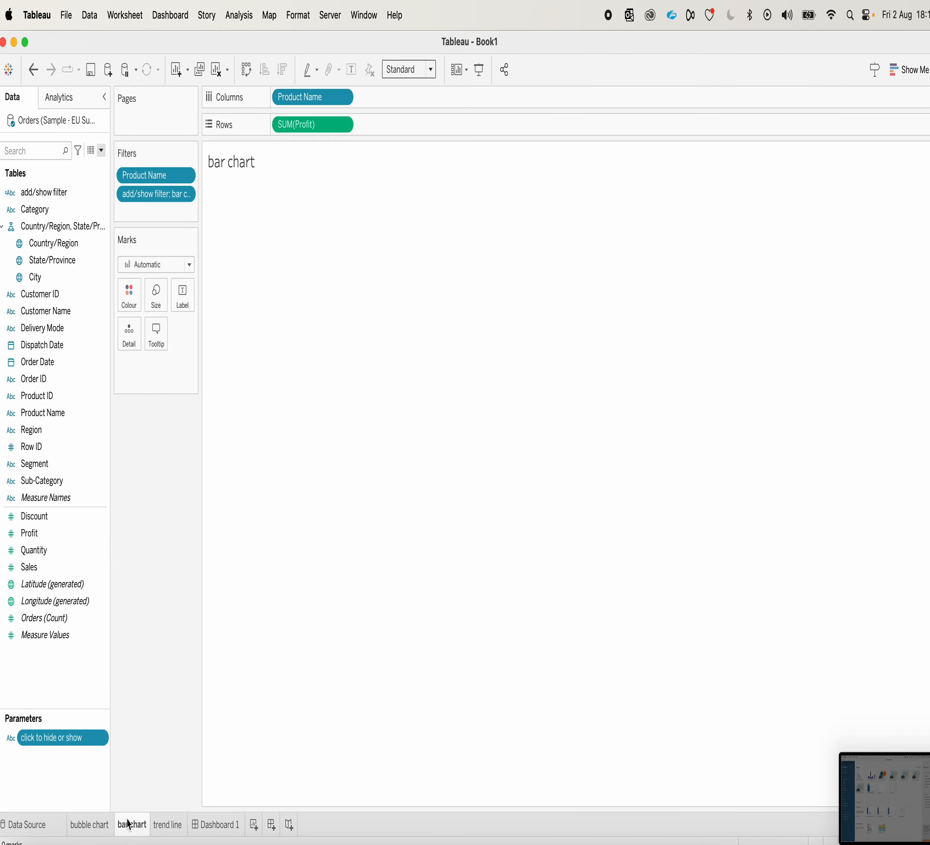
left_click(163, 826)
left_click(211, 826)
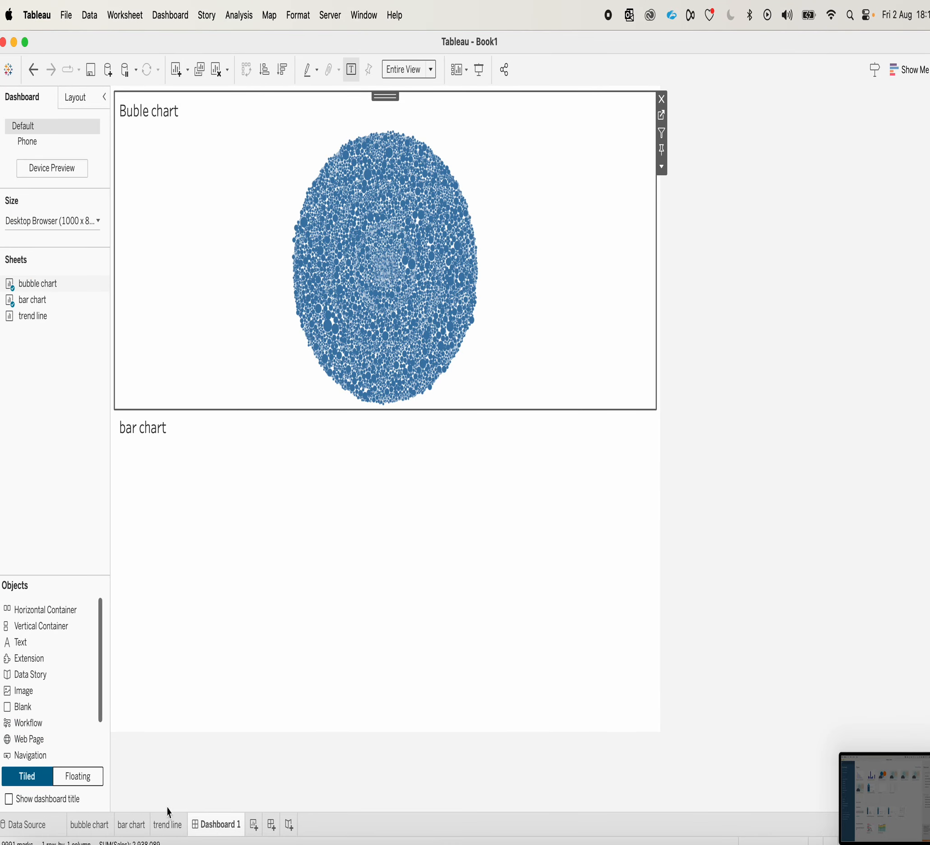
Correct the bubble chart's title on the dashboard to read "Bubble chart".
left_click(91, 825)
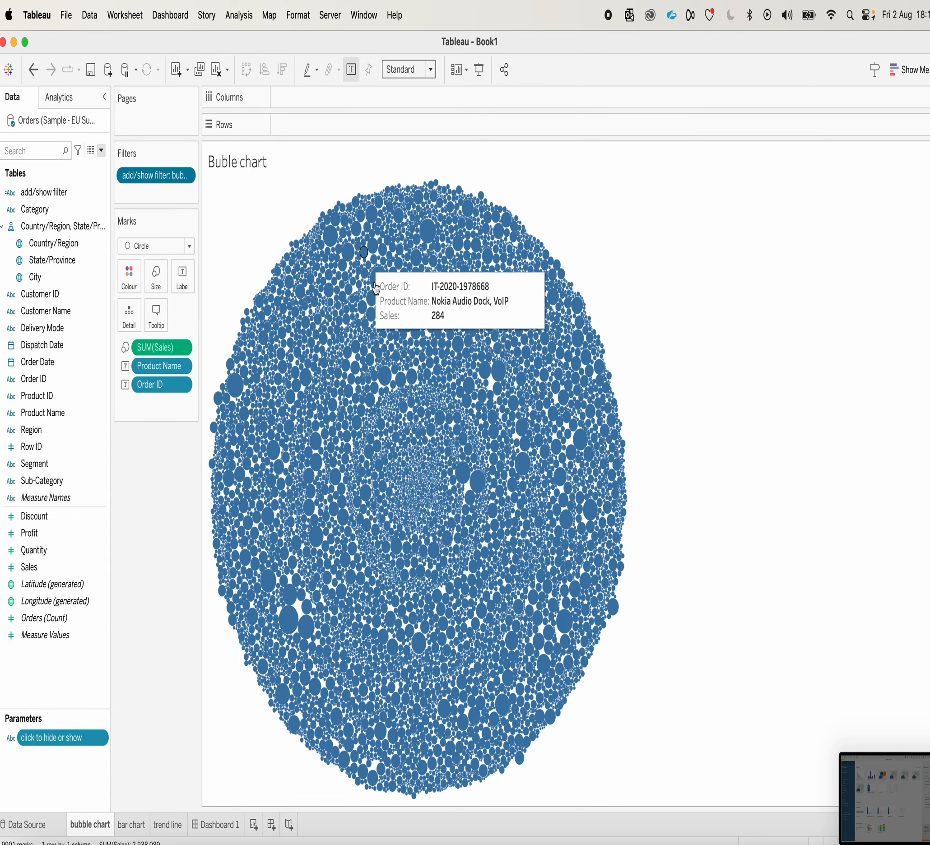
left_click(215, 825)
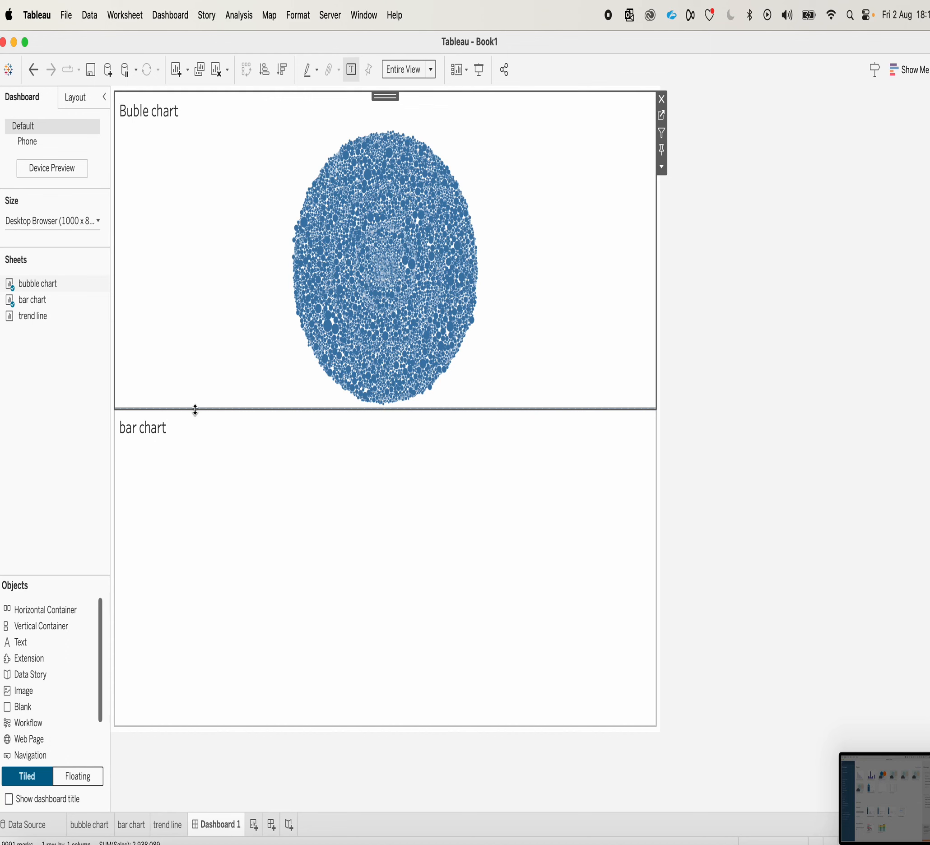
double_click(139, 112)
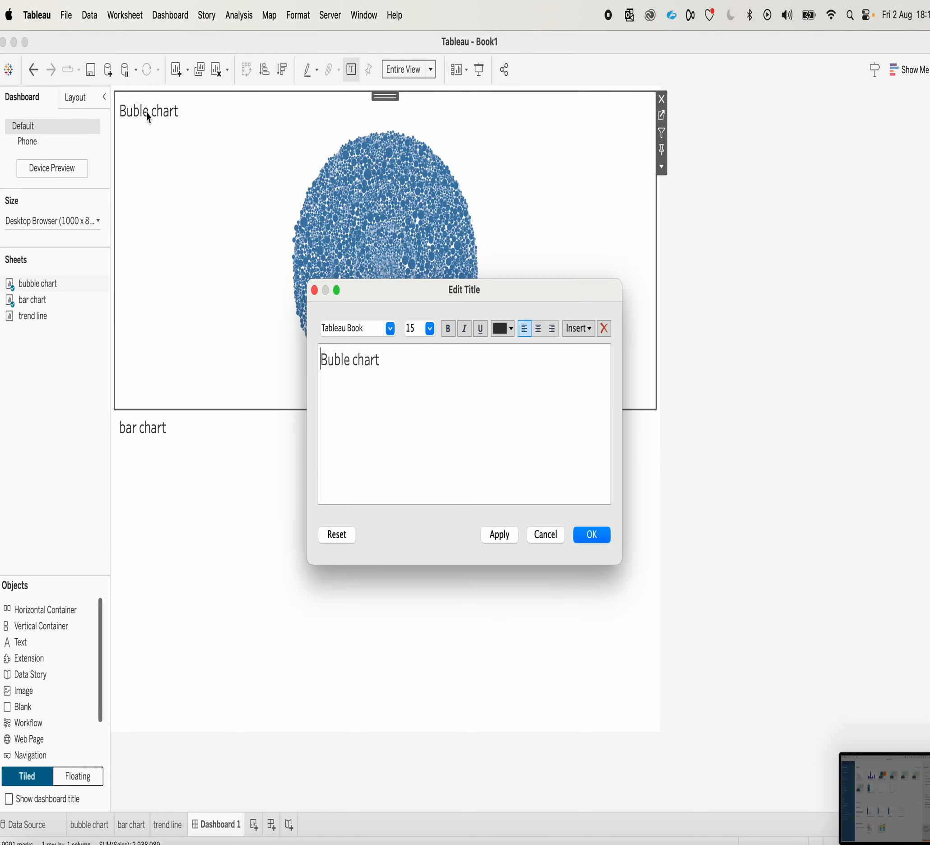
left_click(341, 359)
type("b")
left_click(593, 535)
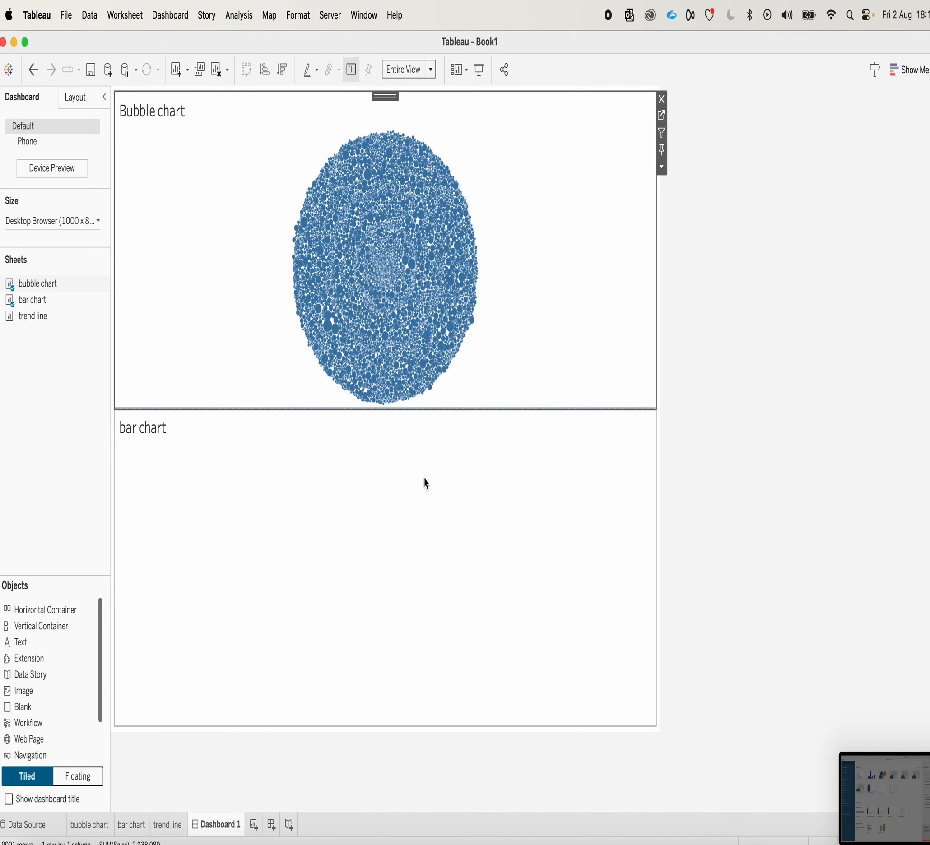
On the bubble chart sheet, add "all" to the add/show filter's custom value list.
mouse_move(401, 272)
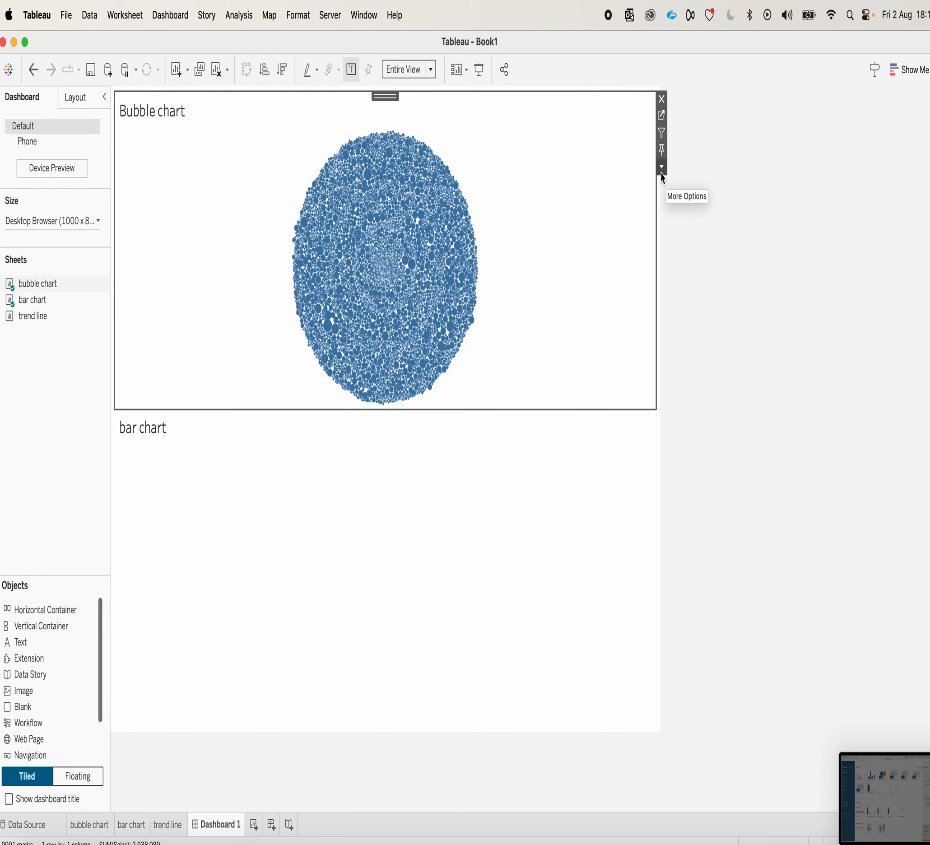
left_click(76, 825)
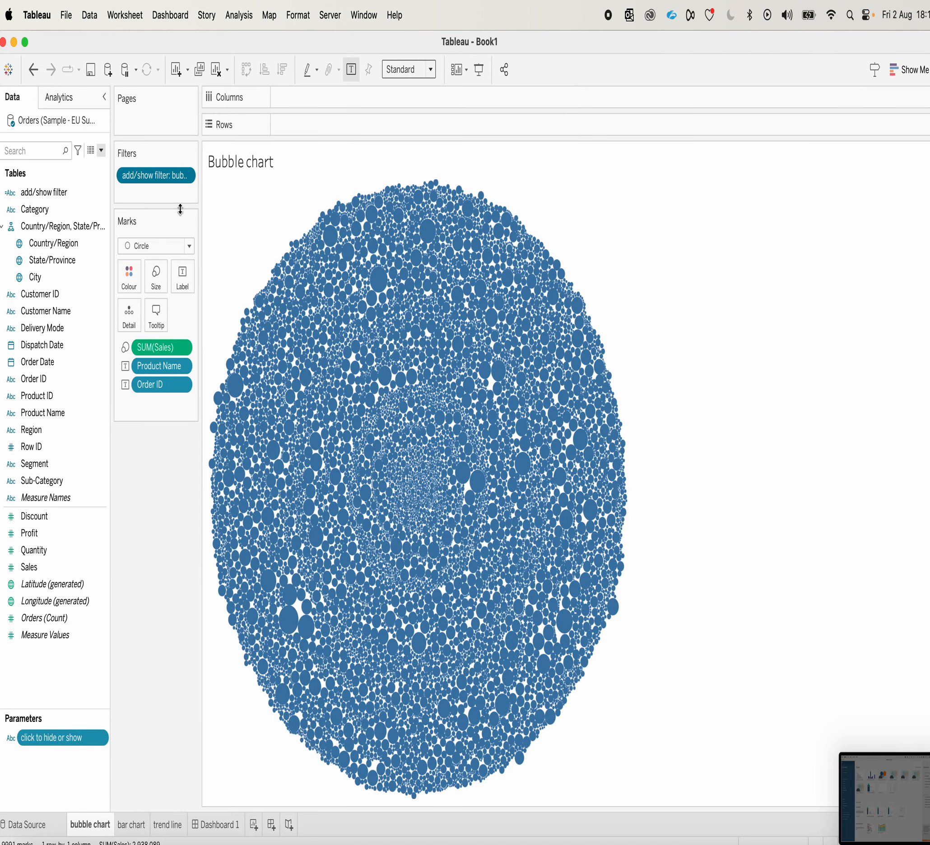
left_click(186, 176)
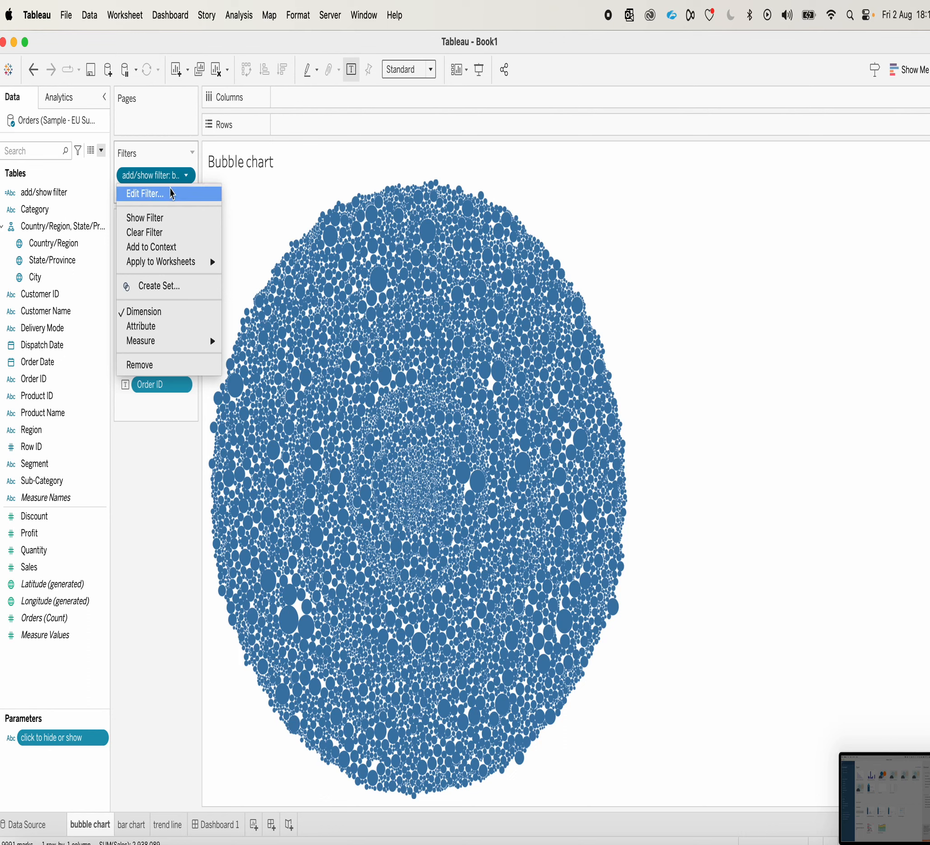
left_click(171, 194)
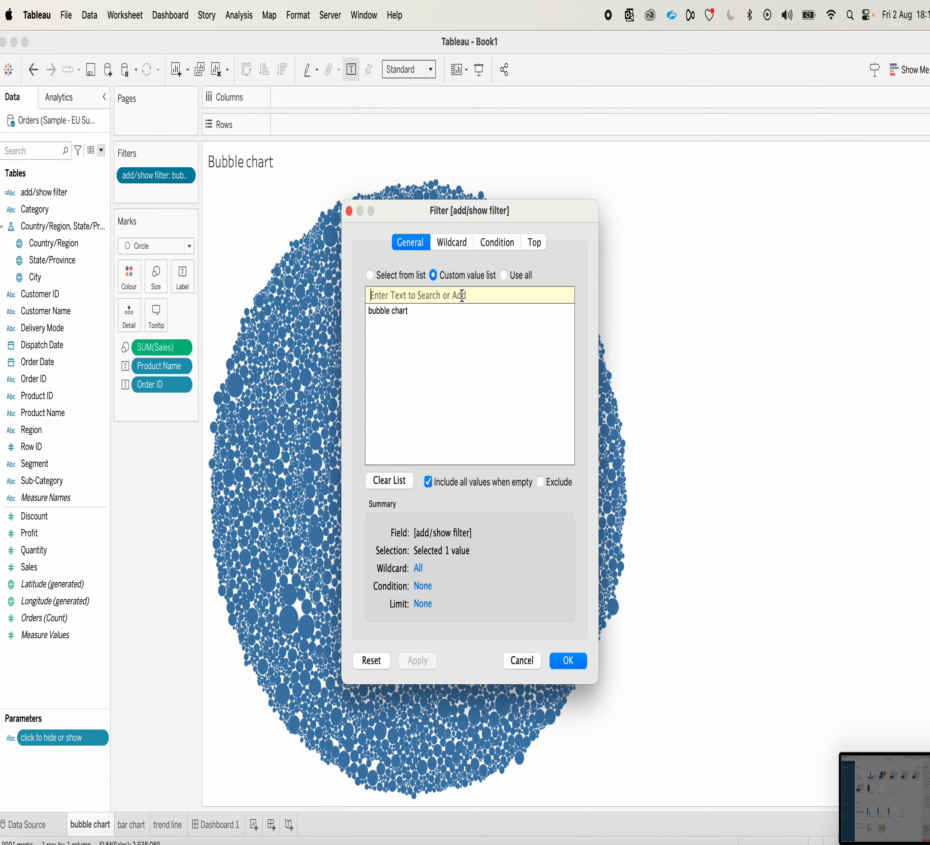
type("all")
key("Return")
left_click(568, 662)
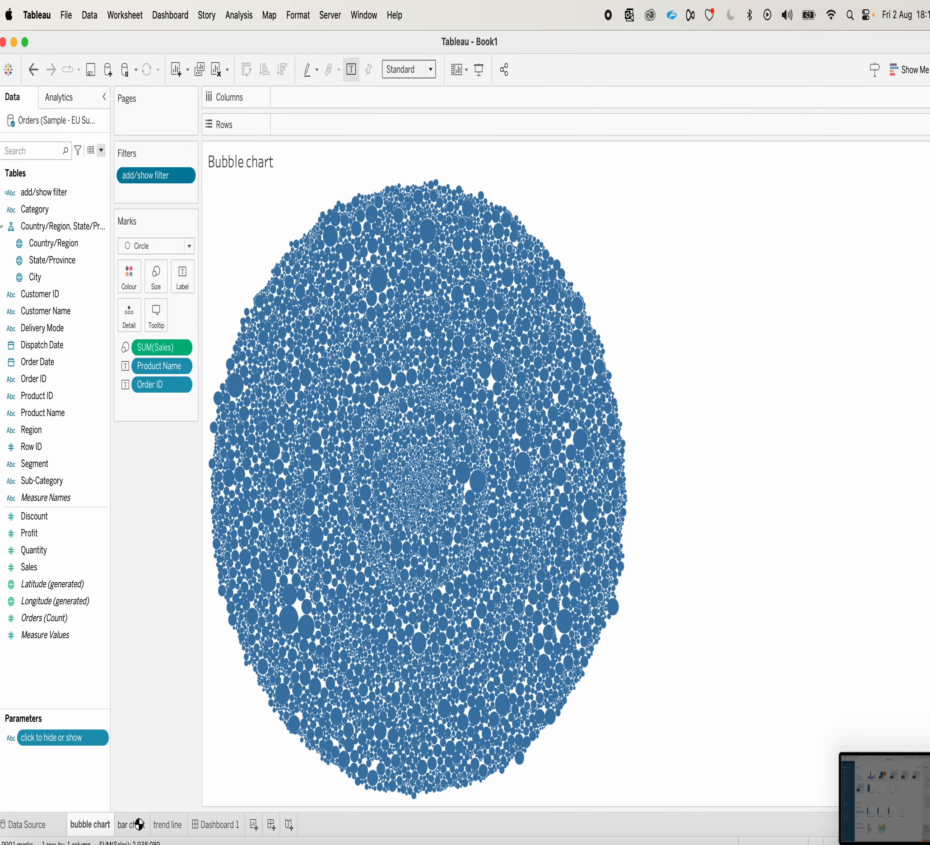
Try to add "all" to the bar chart sheet's add/show filter custom value list.
left_click(130, 825)
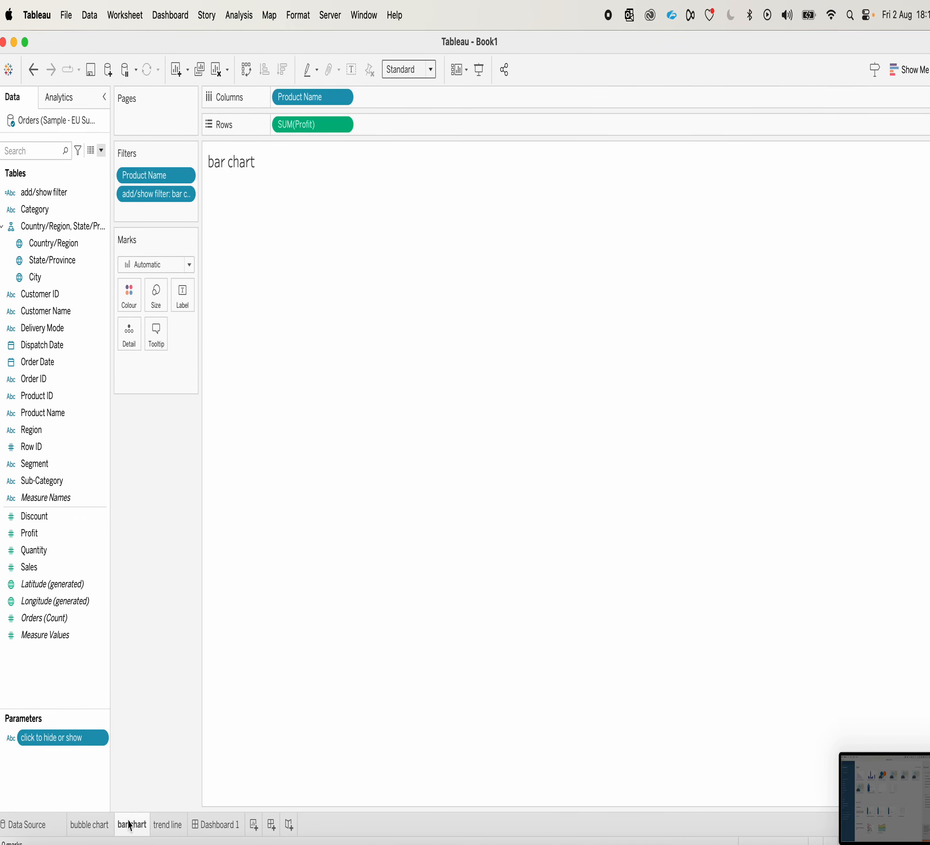
left_click(187, 197)
left_click(165, 215)
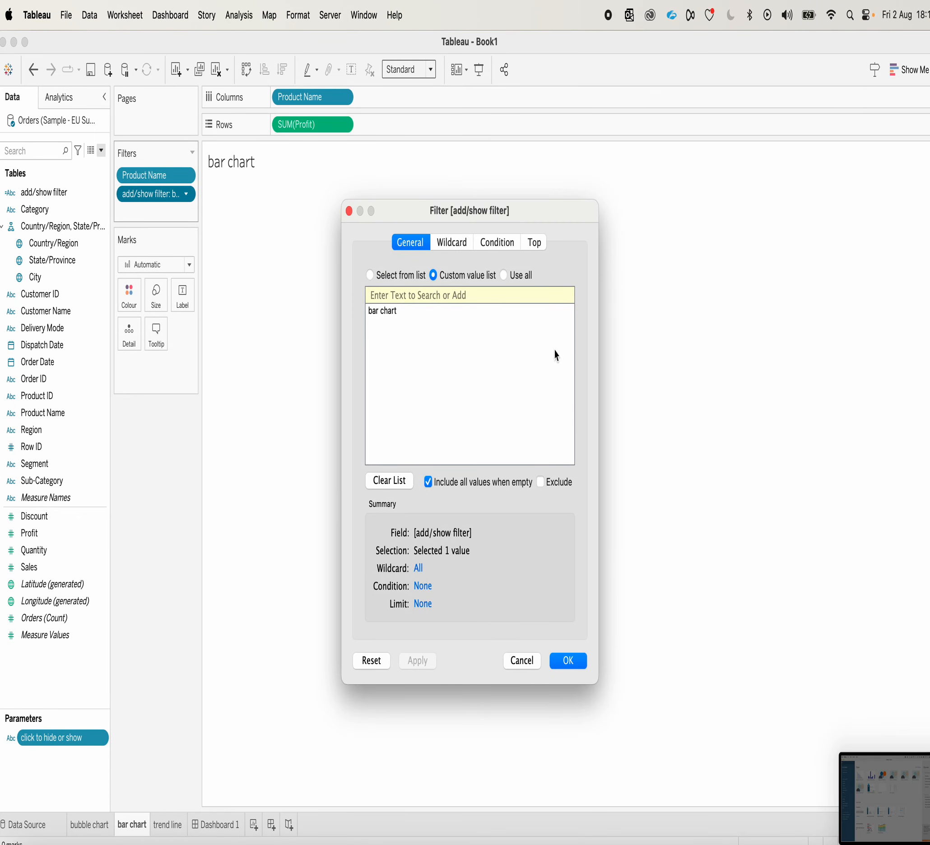
mouse_move(559, 311)
type("all")
left_click(568, 662)
On the trend line sheet, add "all" to the add/show filter's custom value list.
left_click(164, 825)
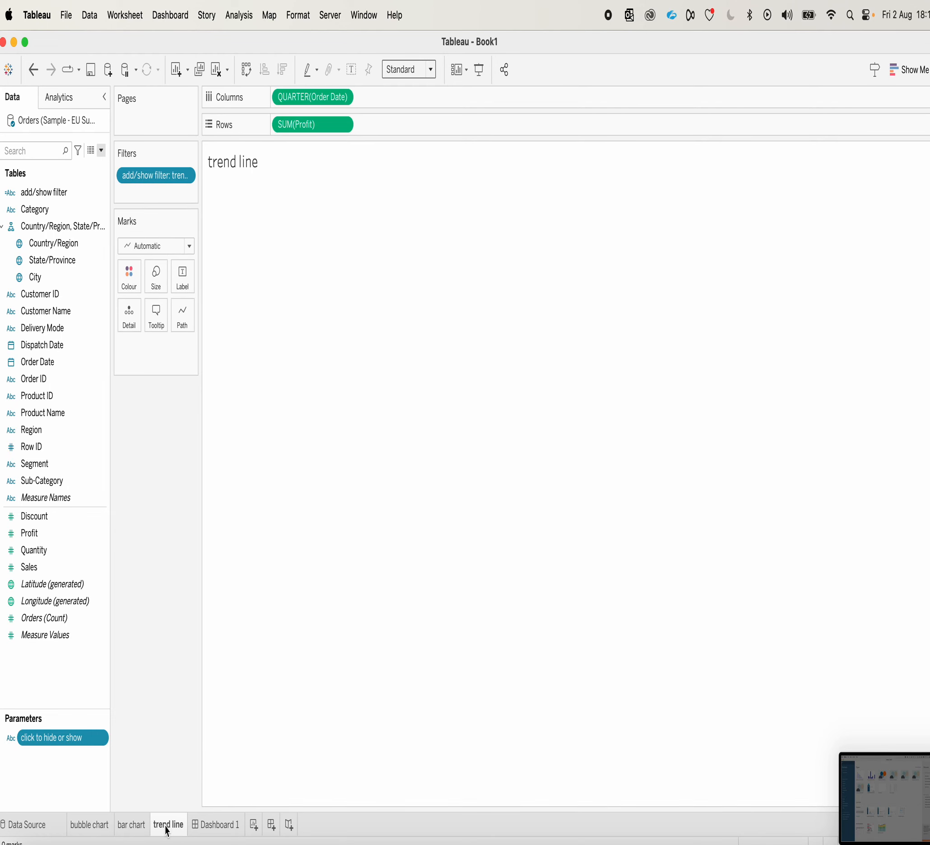
left_click(186, 176)
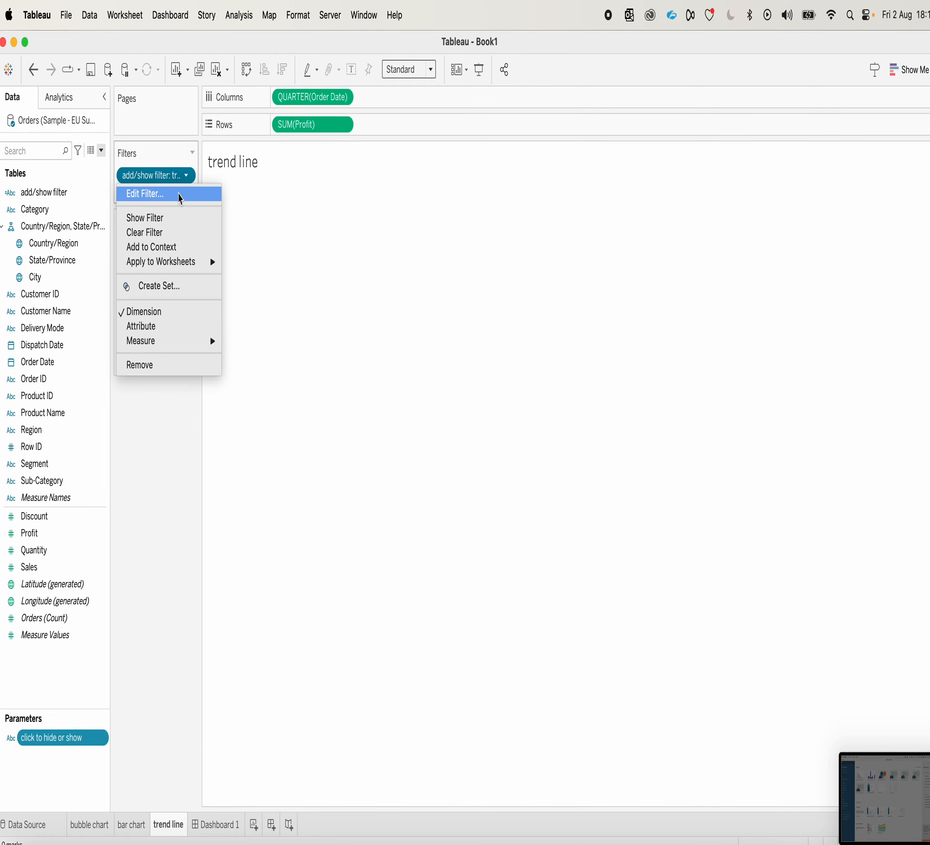
left_click(180, 196)
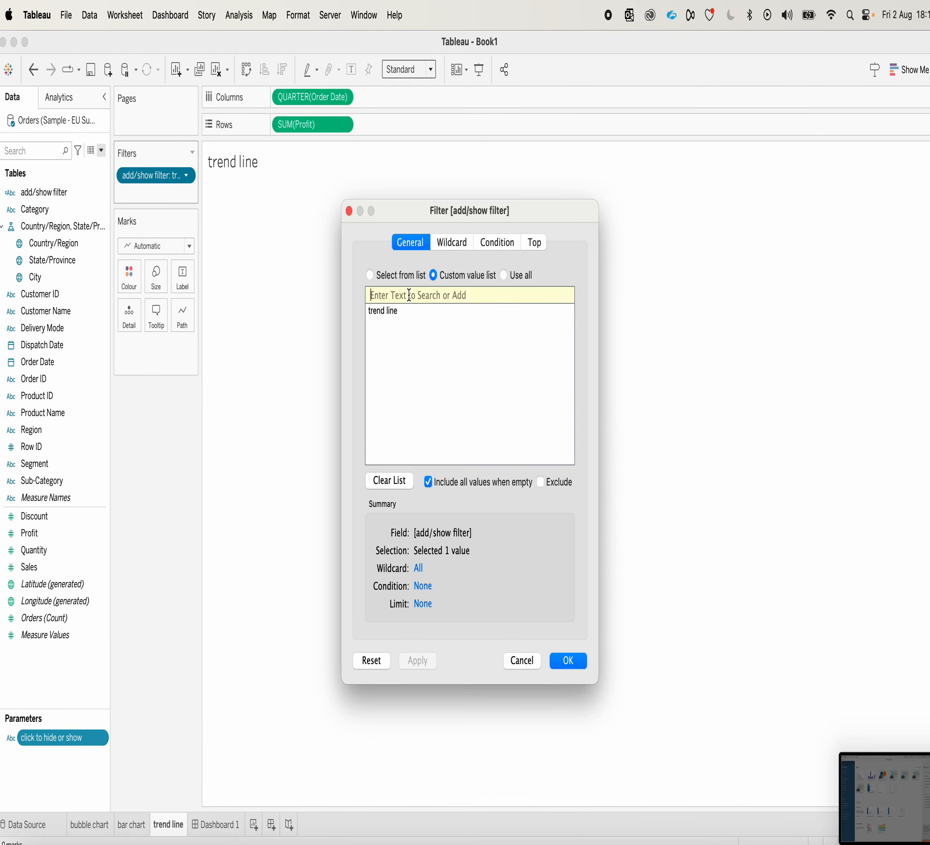
type("all")
left_click(560, 296)
left_click(571, 669)
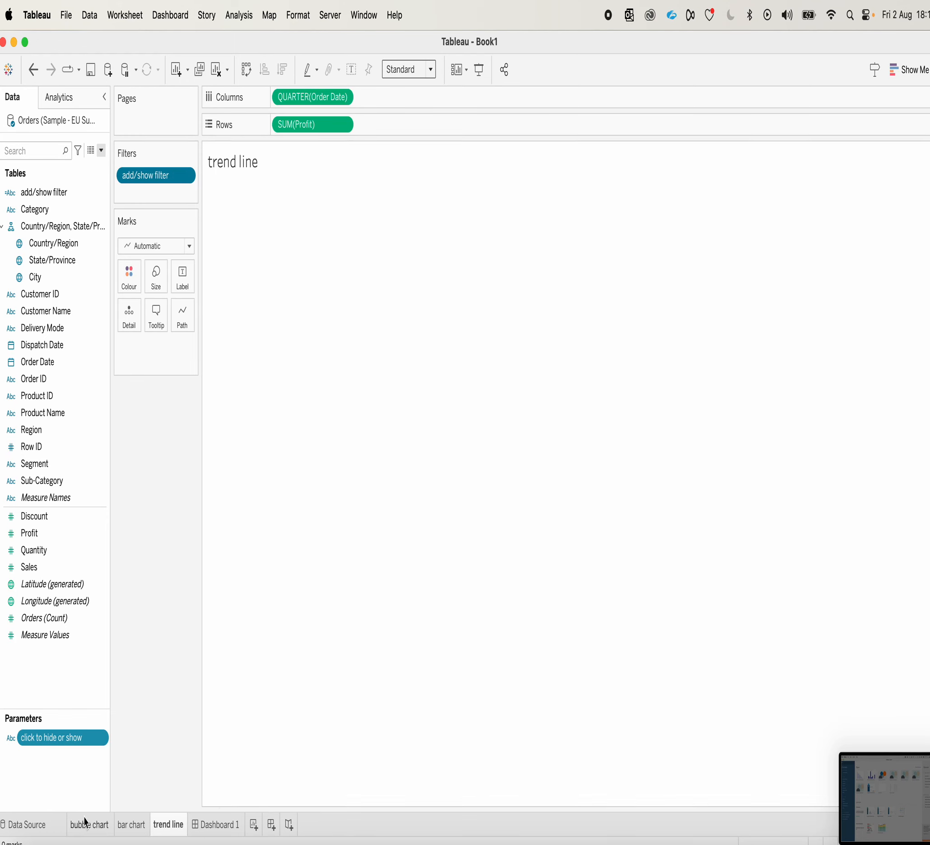
Edit the click to hide or show parameter and set its current value to all.
left_click(101, 741)
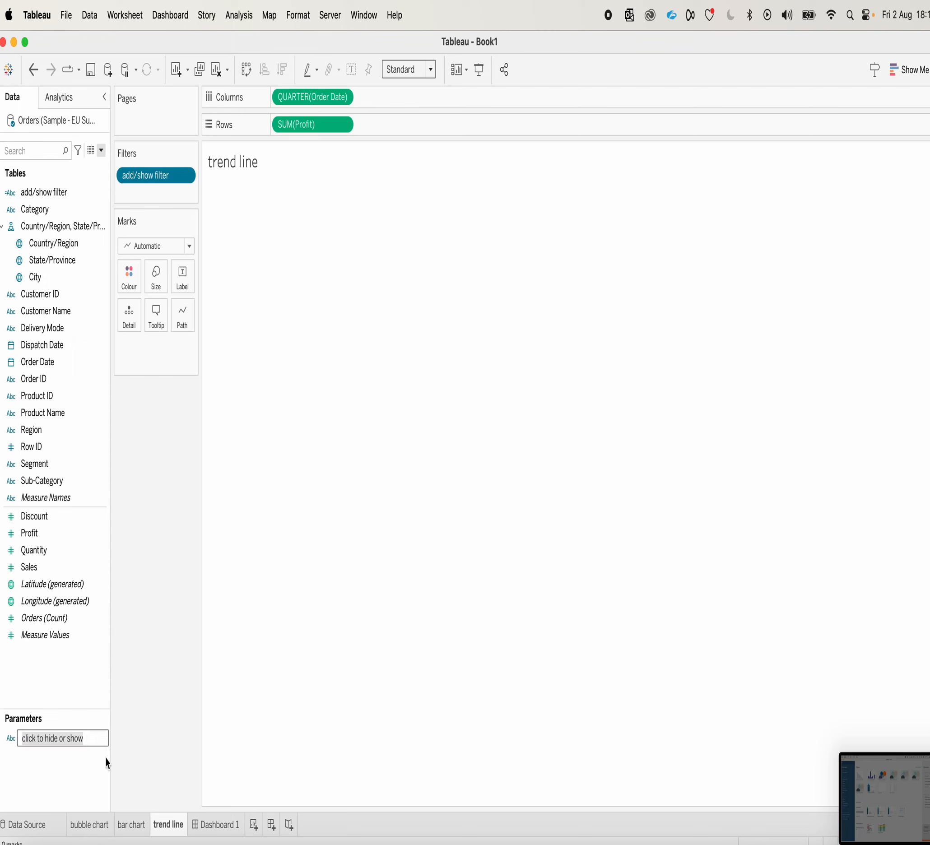
key("Escape")
left_click(102, 738)
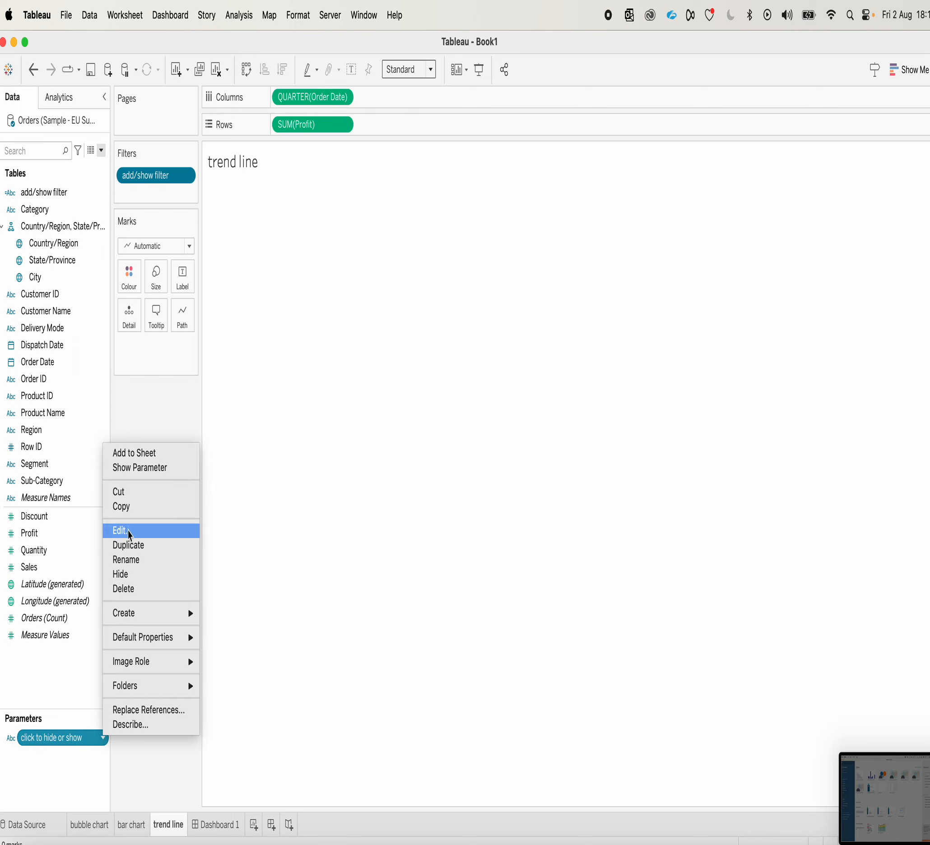
left_click(130, 533)
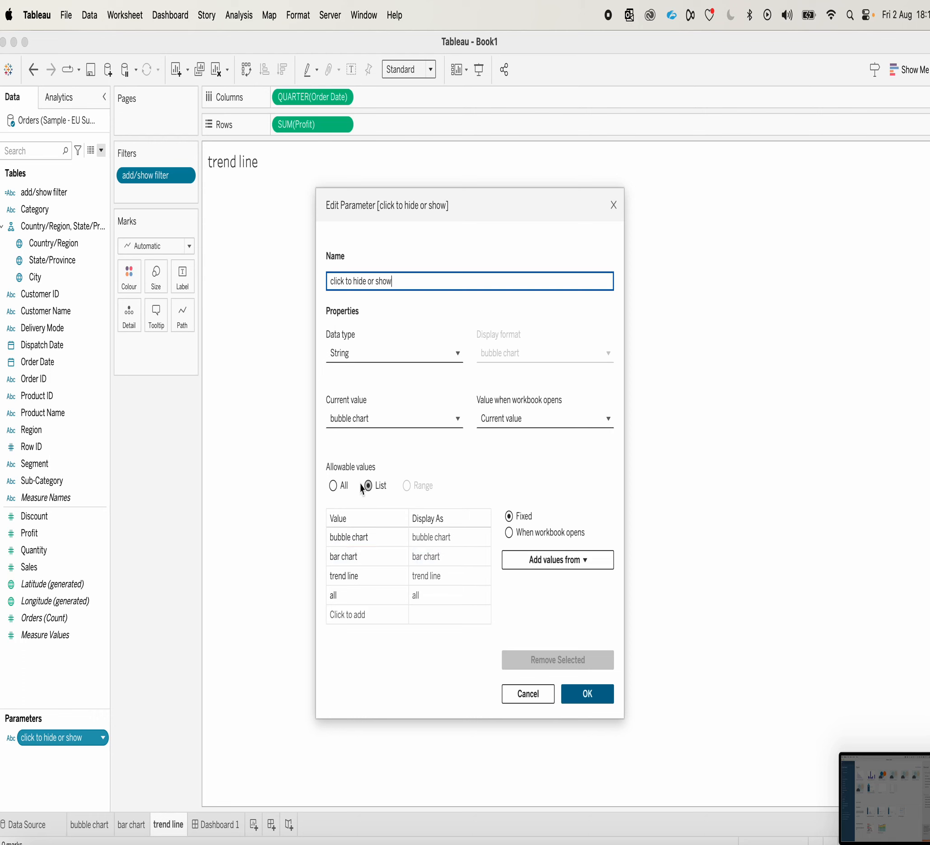
left_click(459, 420)
left_click(390, 525)
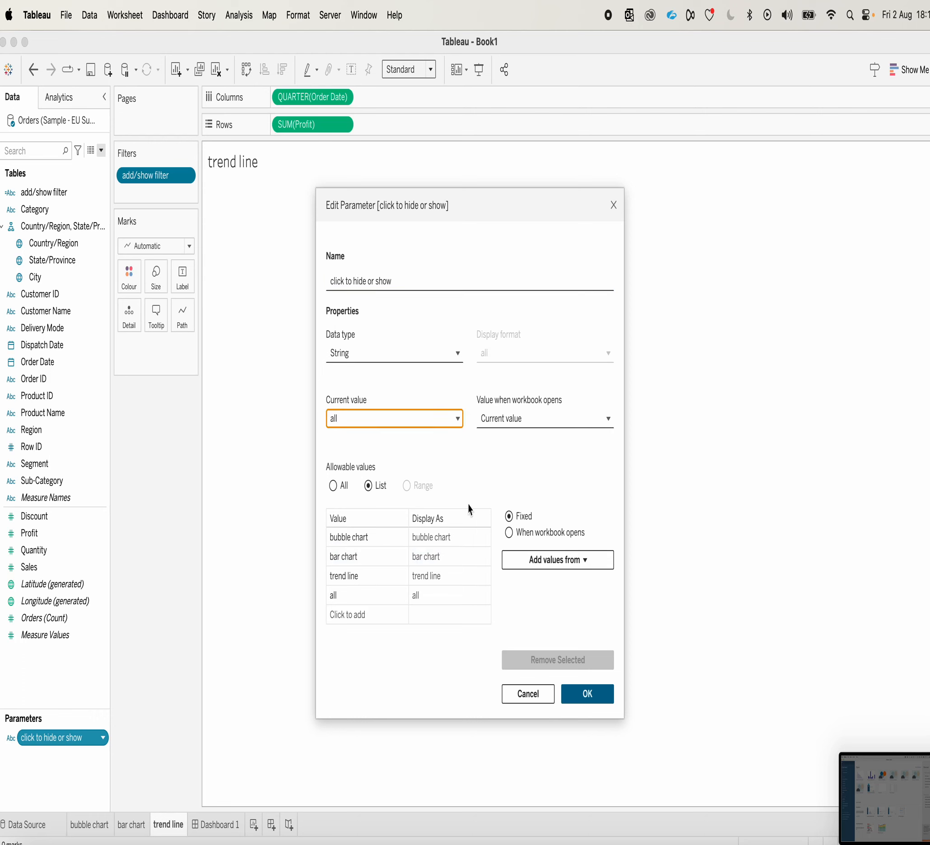
left_click(594, 700)
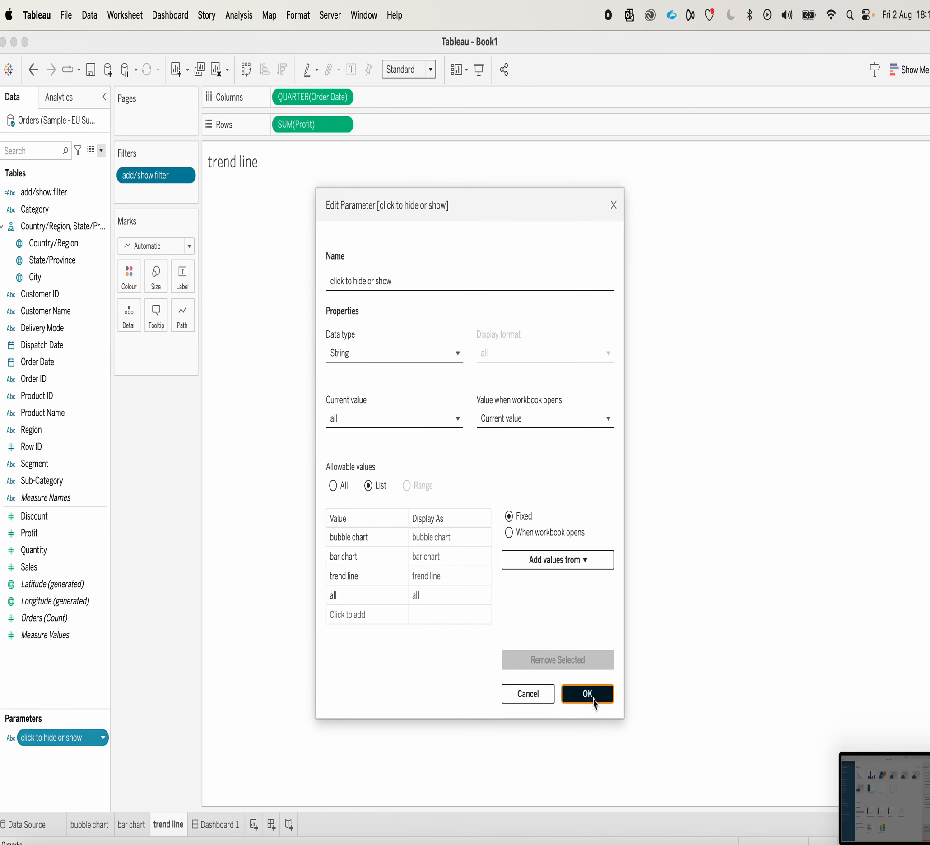
On the bar chart sheet, add "all" to the add/show filter's custom value list.
left_click(125, 829)
left_click(72, 827)
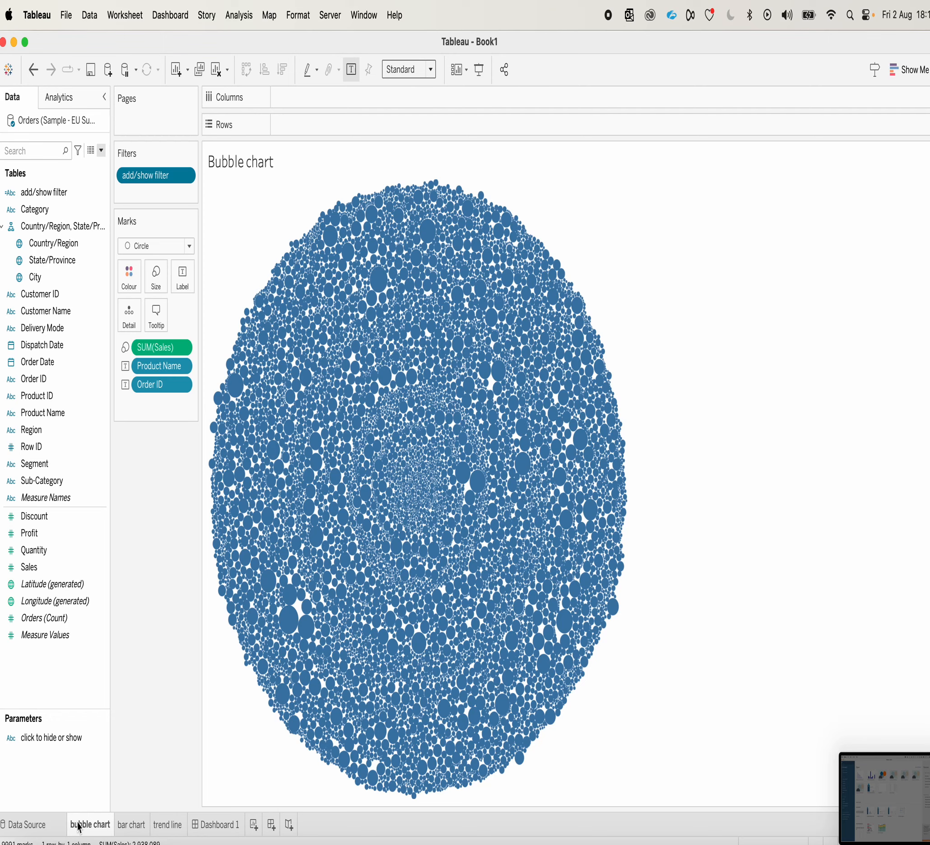
left_click(132, 827)
left_click(169, 828)
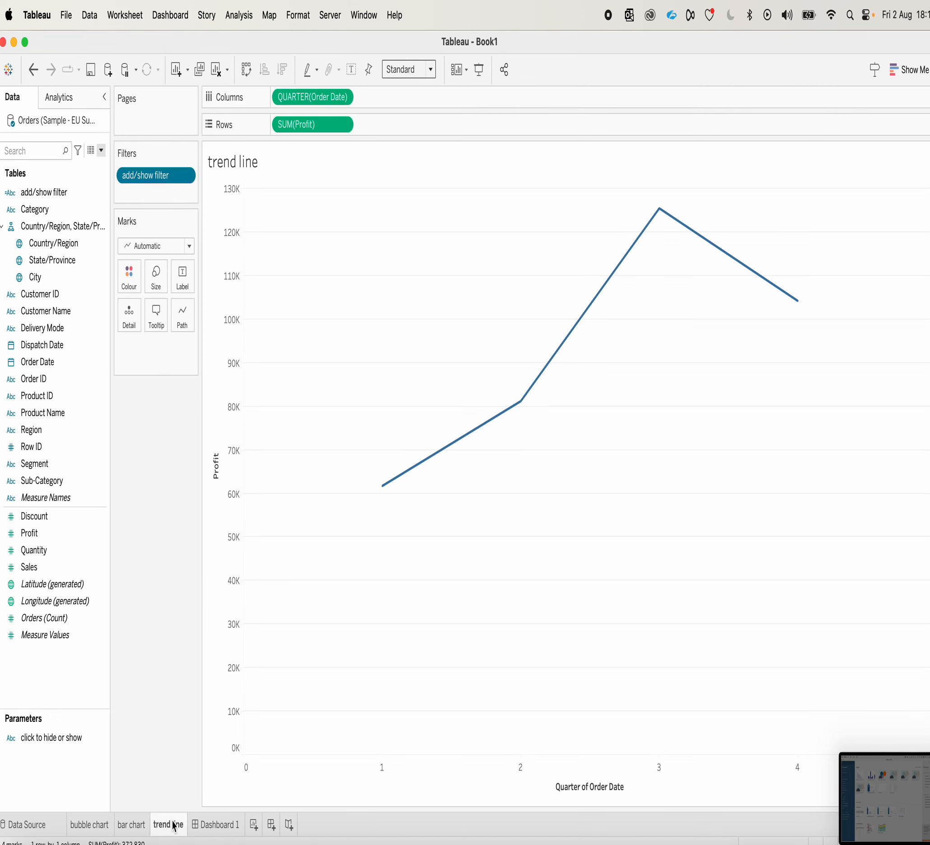
left_click(214, 828)
left_click(133, 827)
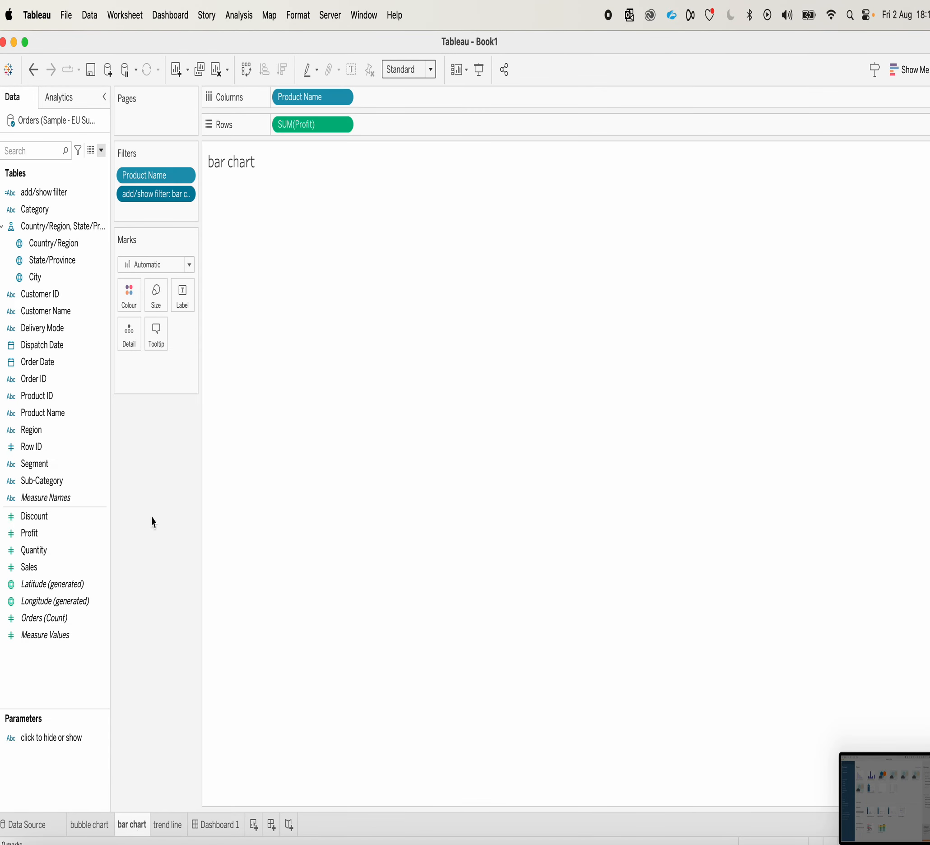
left_click(187, 196)
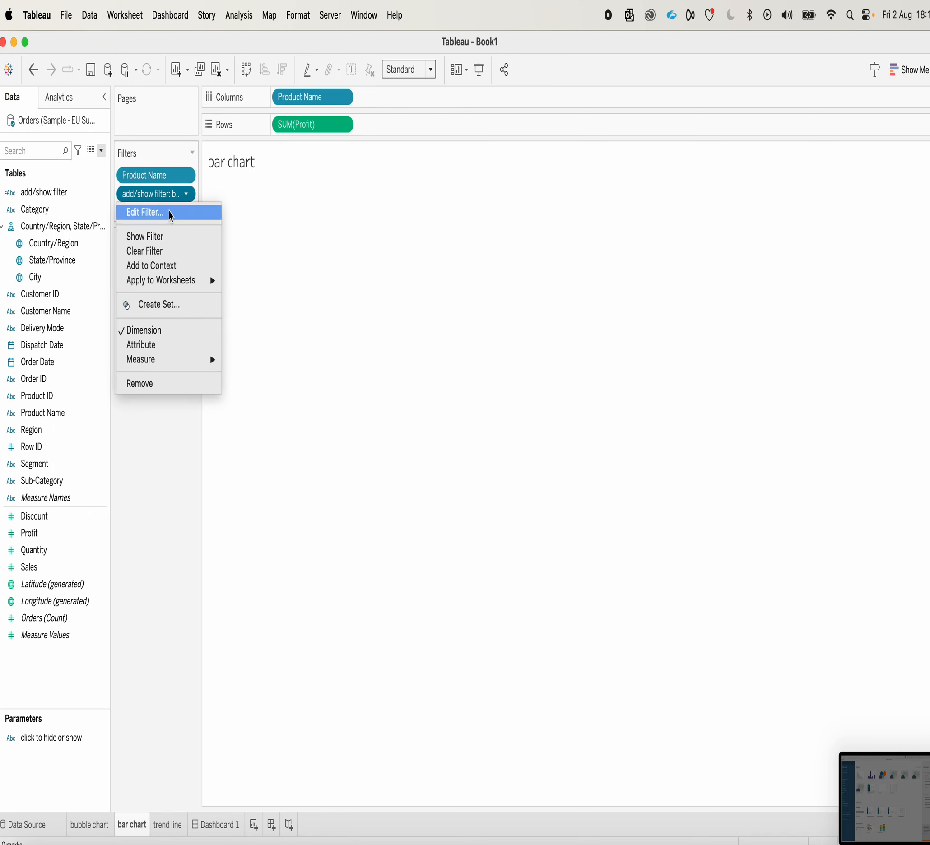
left_click(171, 215)
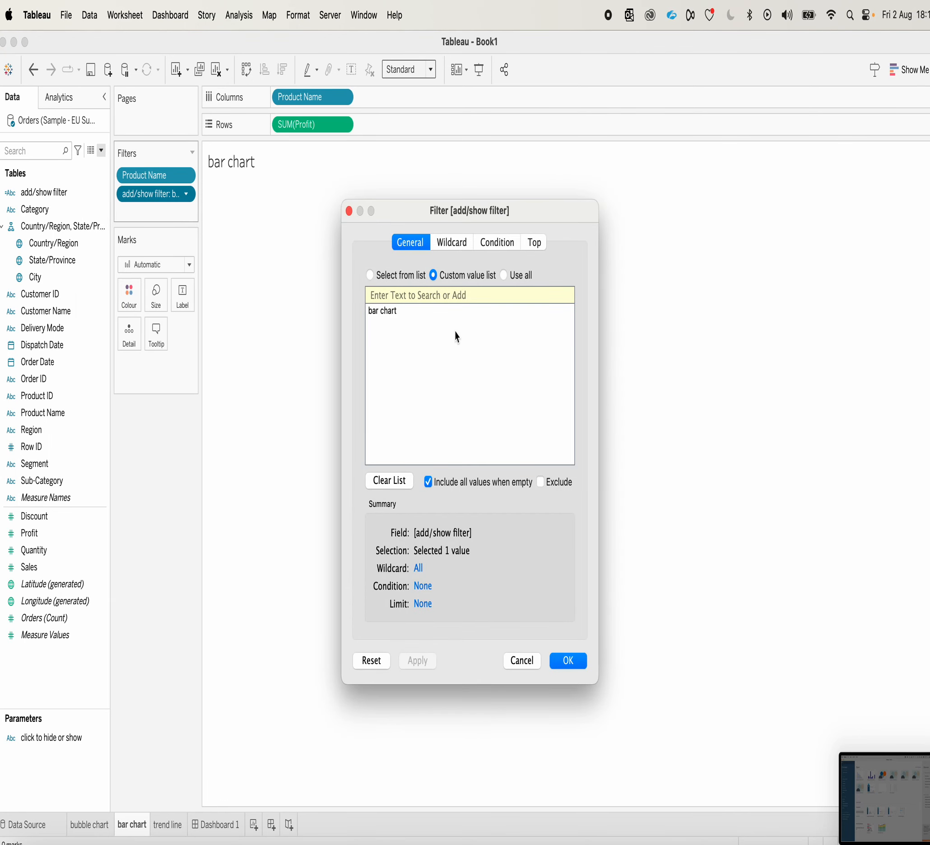
type("all")
left_click(561, 295)
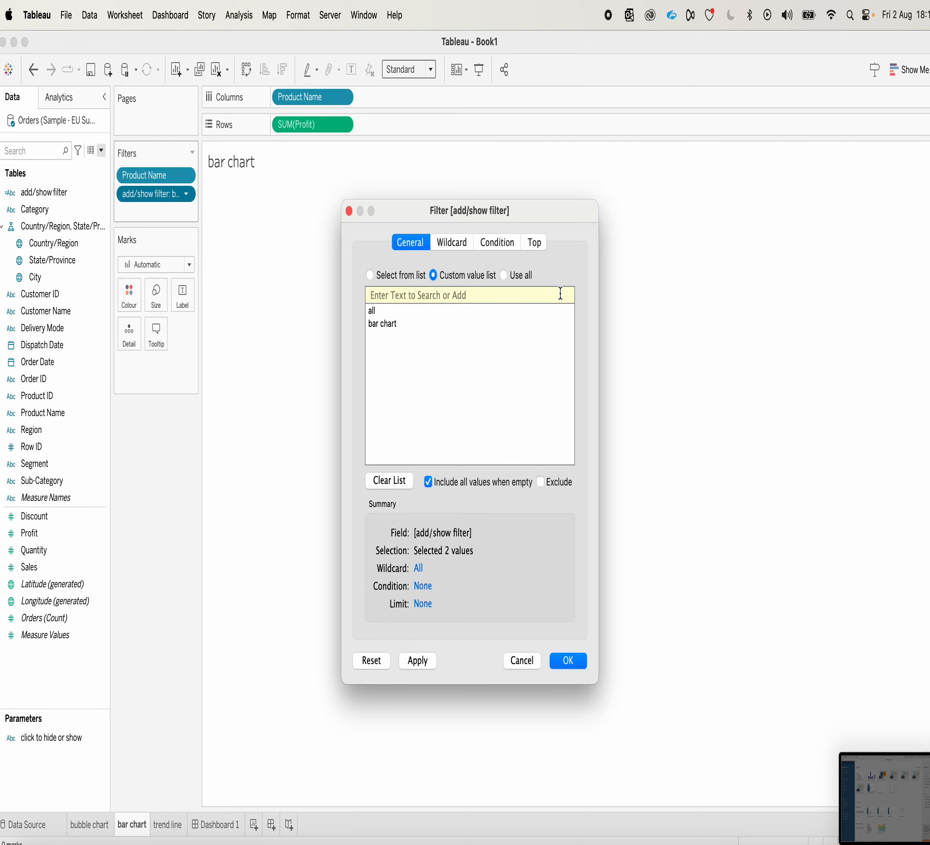
left_click(575, 661)
Review the bubble chart, bar chart and trend line sheets and Dashboard 1.
left_click(95, 822)
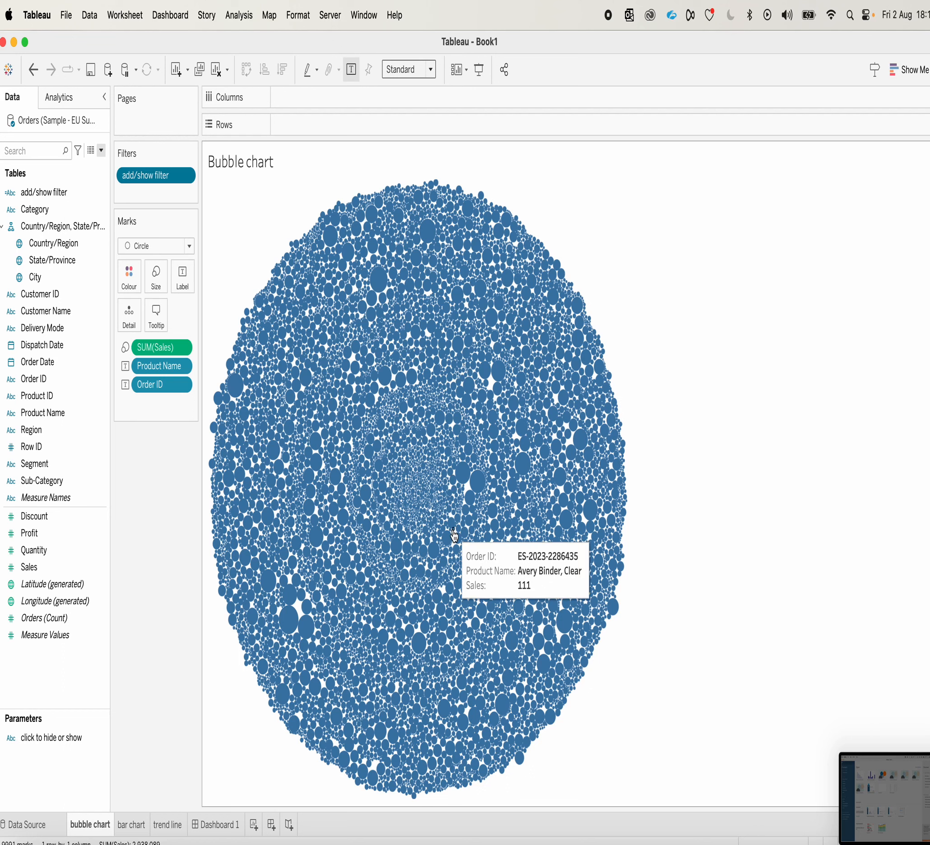
left_click(132, 824)
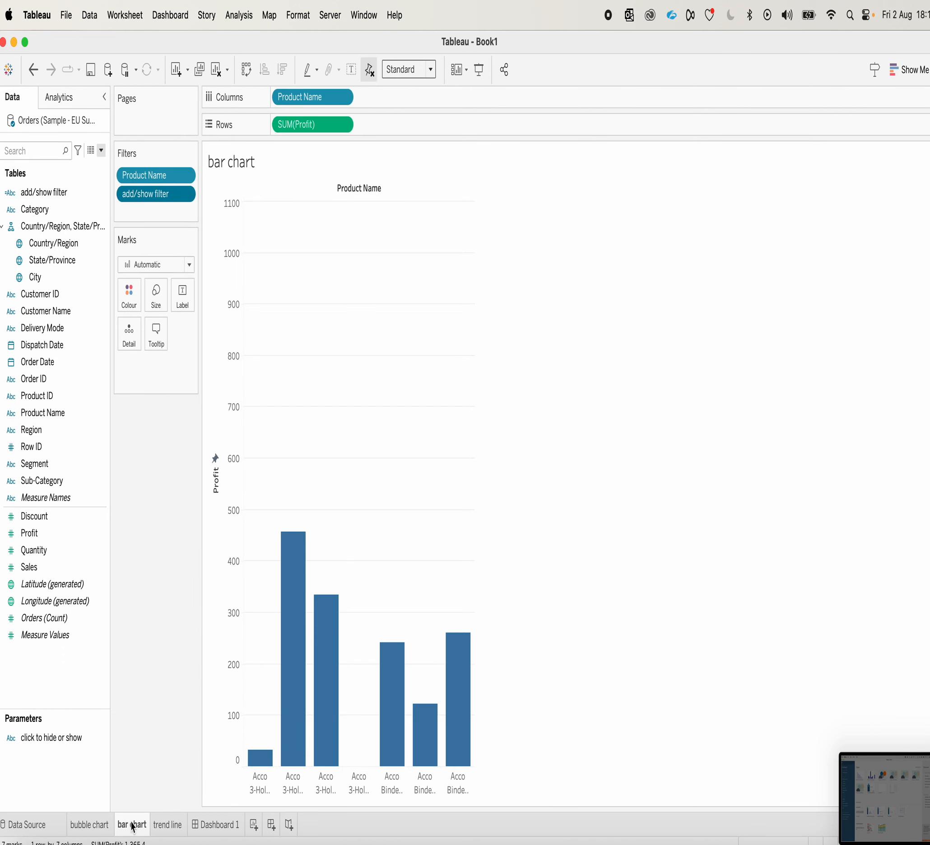
left_click(168, 824)
left_click(213, 826)
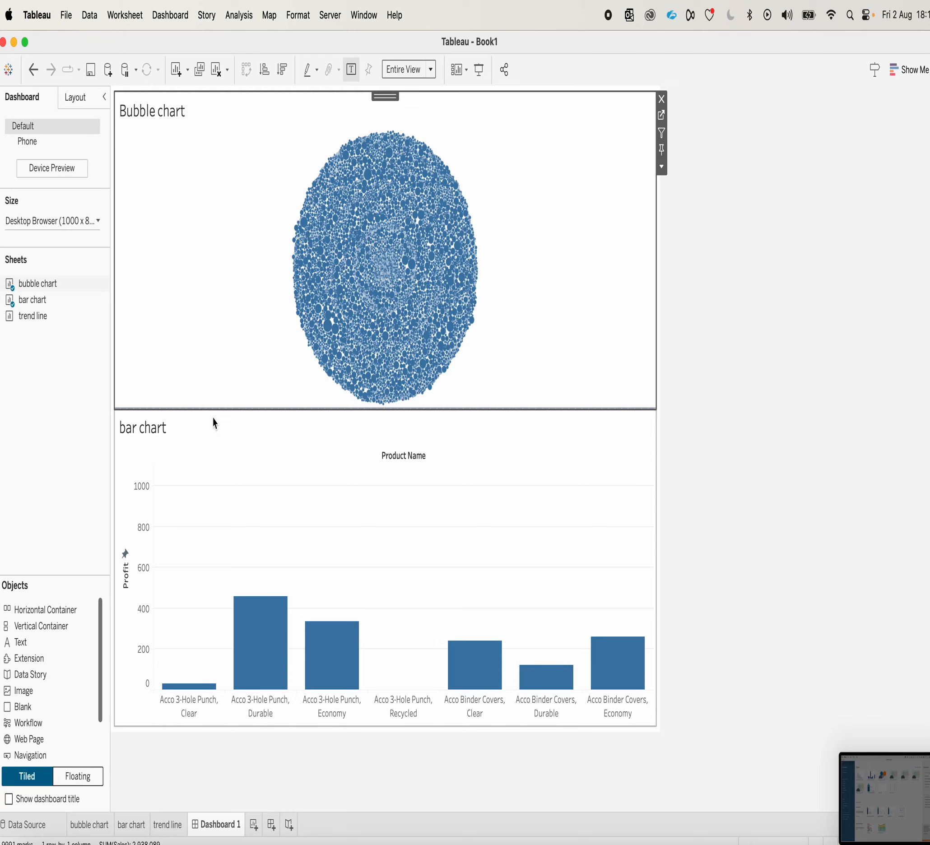
left_click(91, 826)
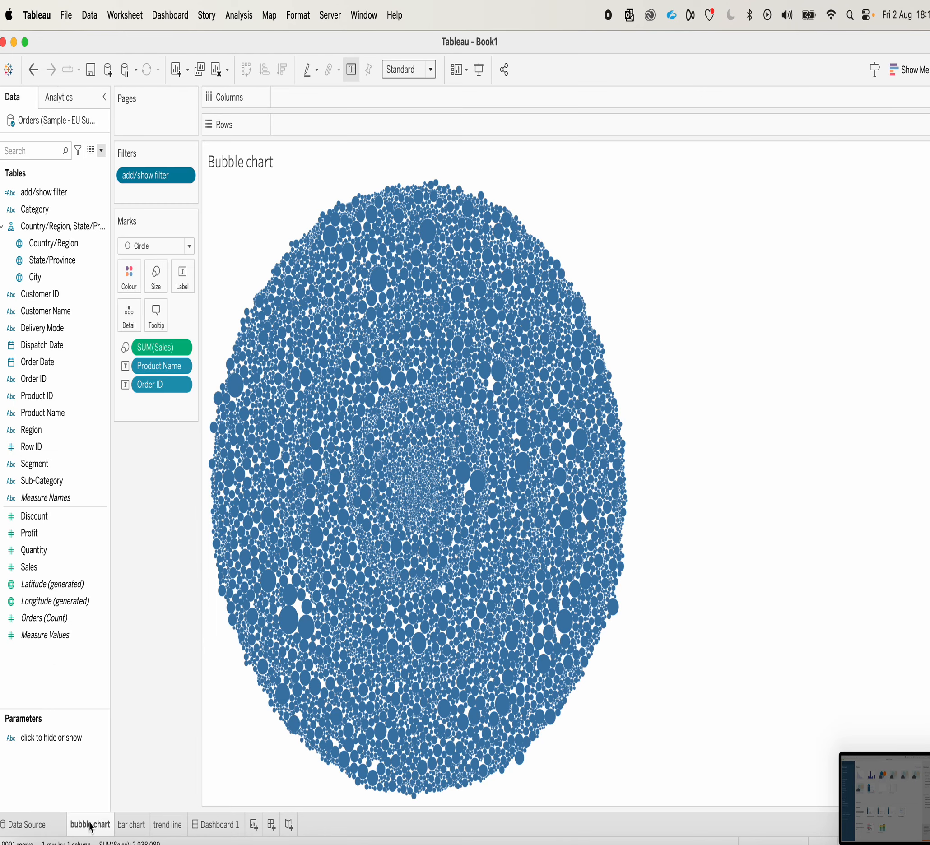
left_click(53, 739)
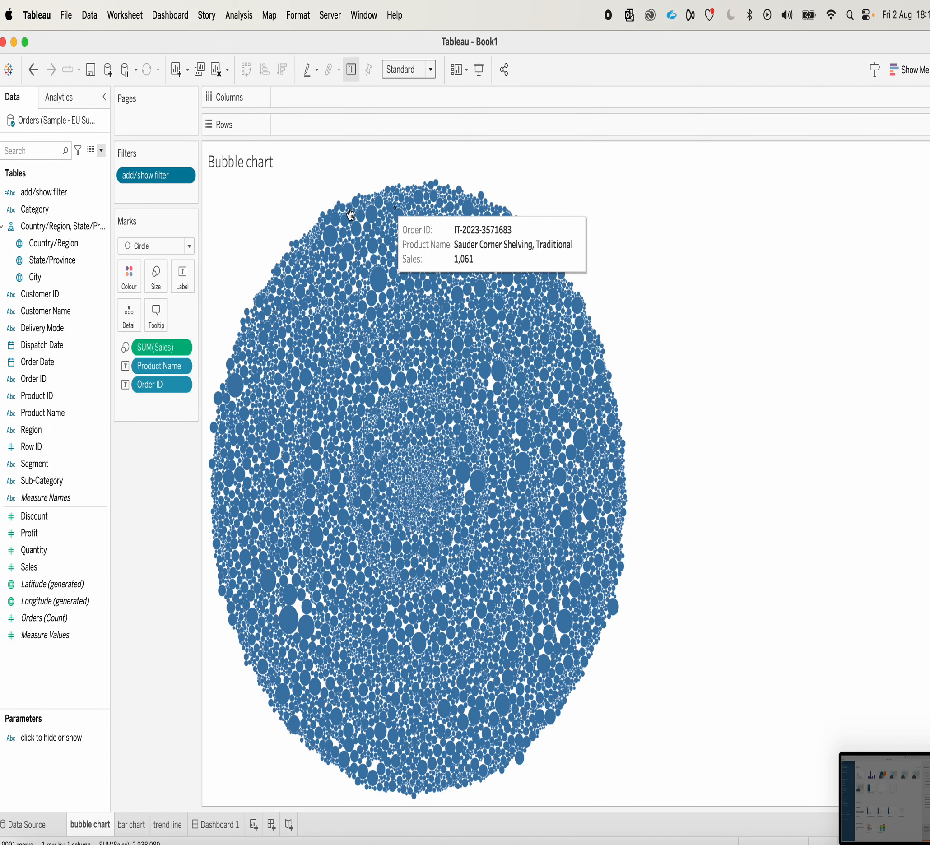
left_click(135, 826)
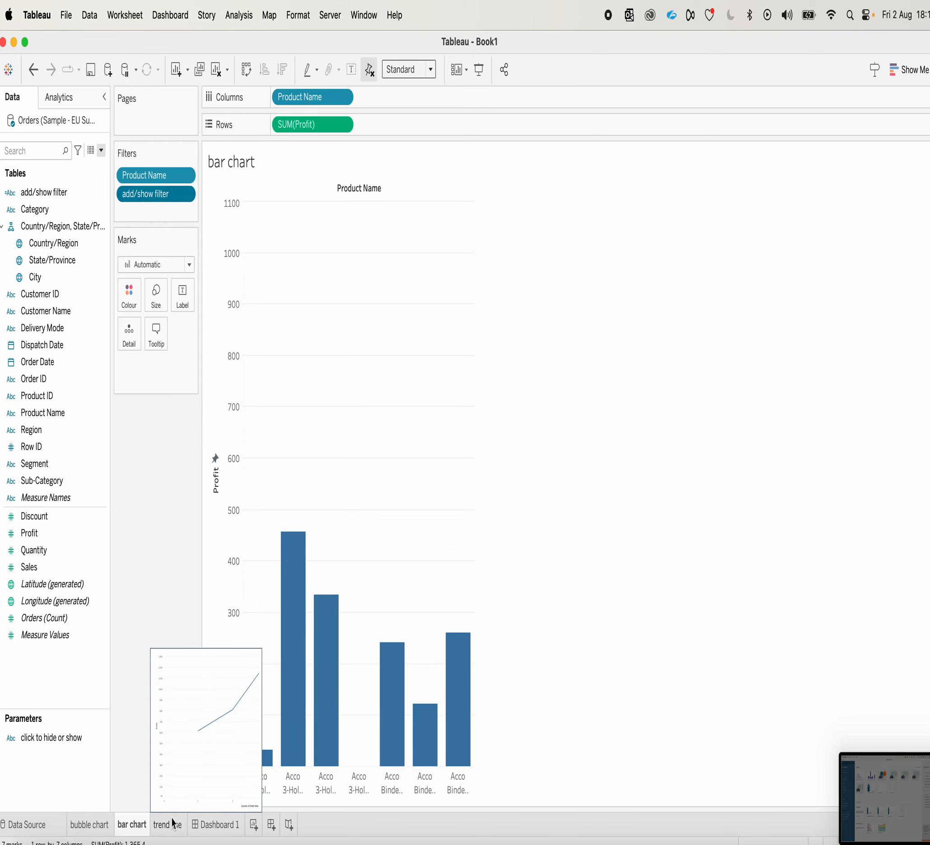
left_click(231, 825)
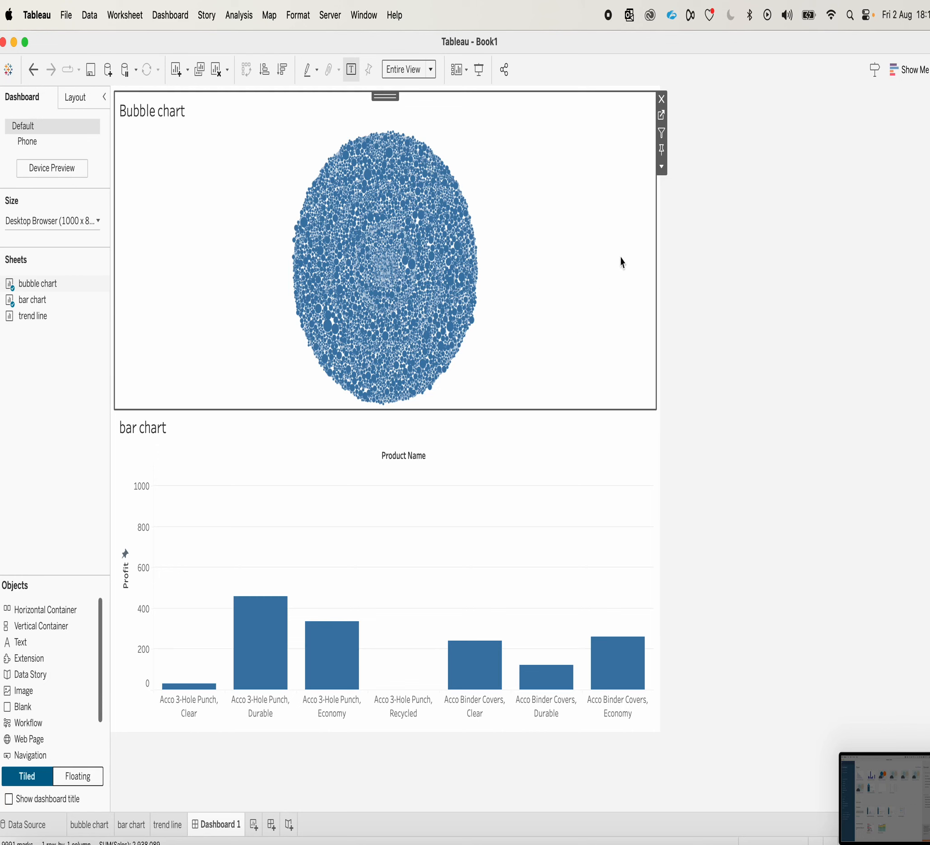
Show the click to hide or show parameter control on the dashboard from the bubble chart's options.
left_click(662, 169)
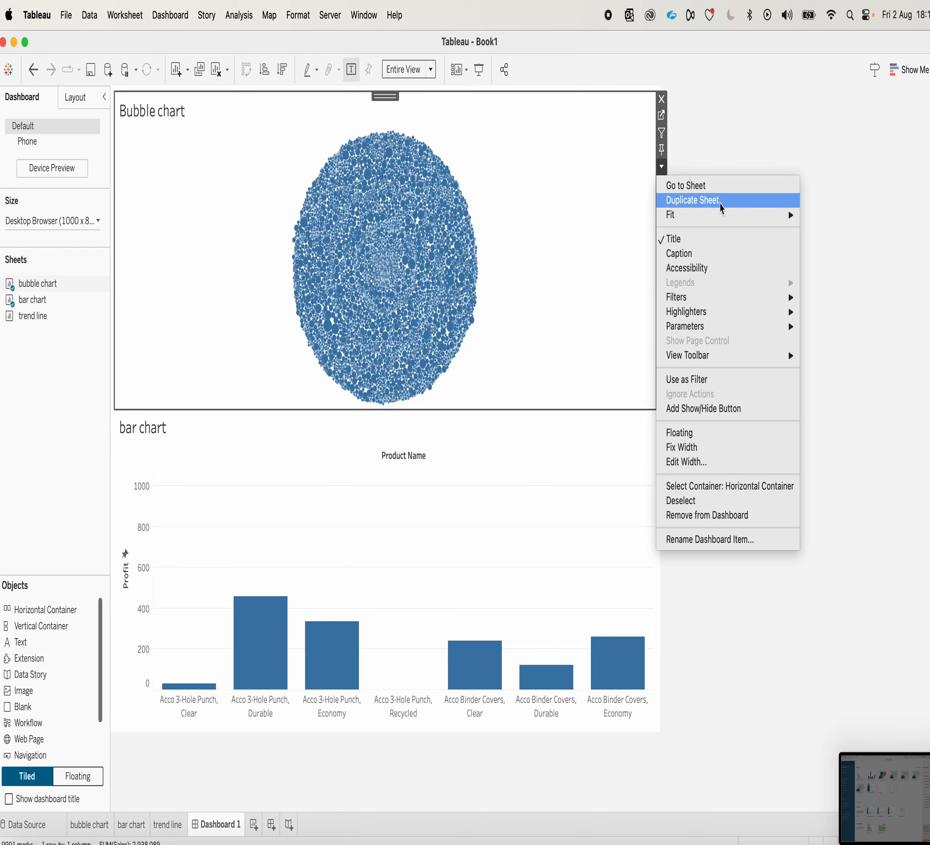
mouse_move(724, 224)
mouse_move(721, 326)
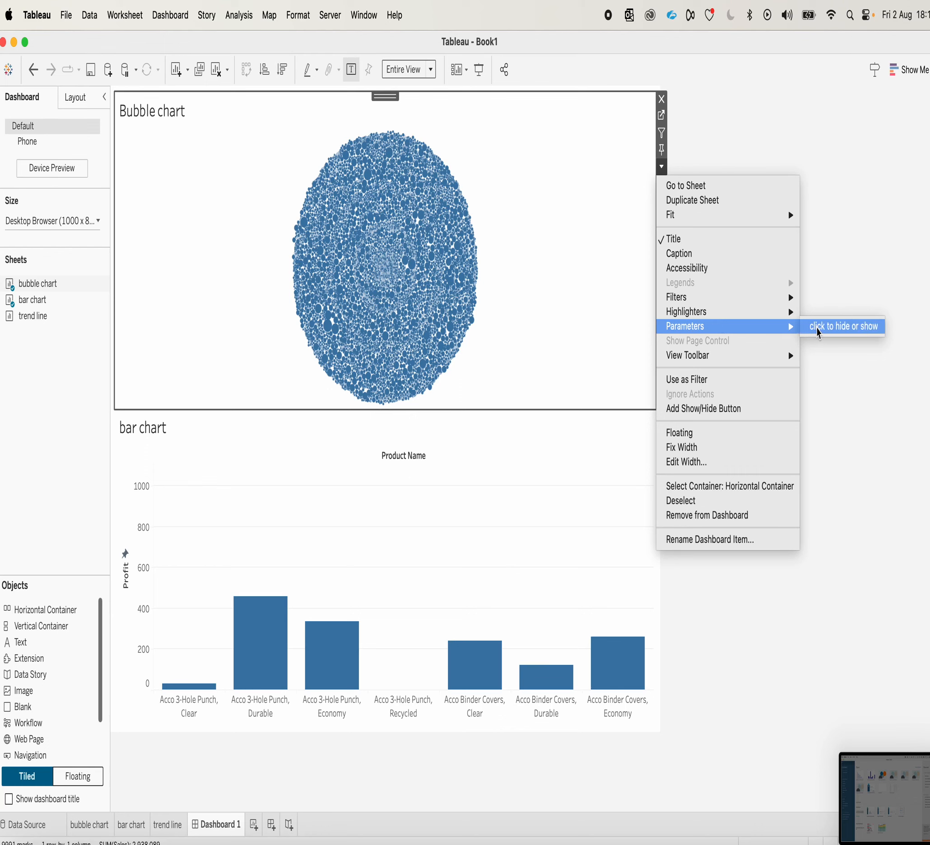
left_click(818, 328)
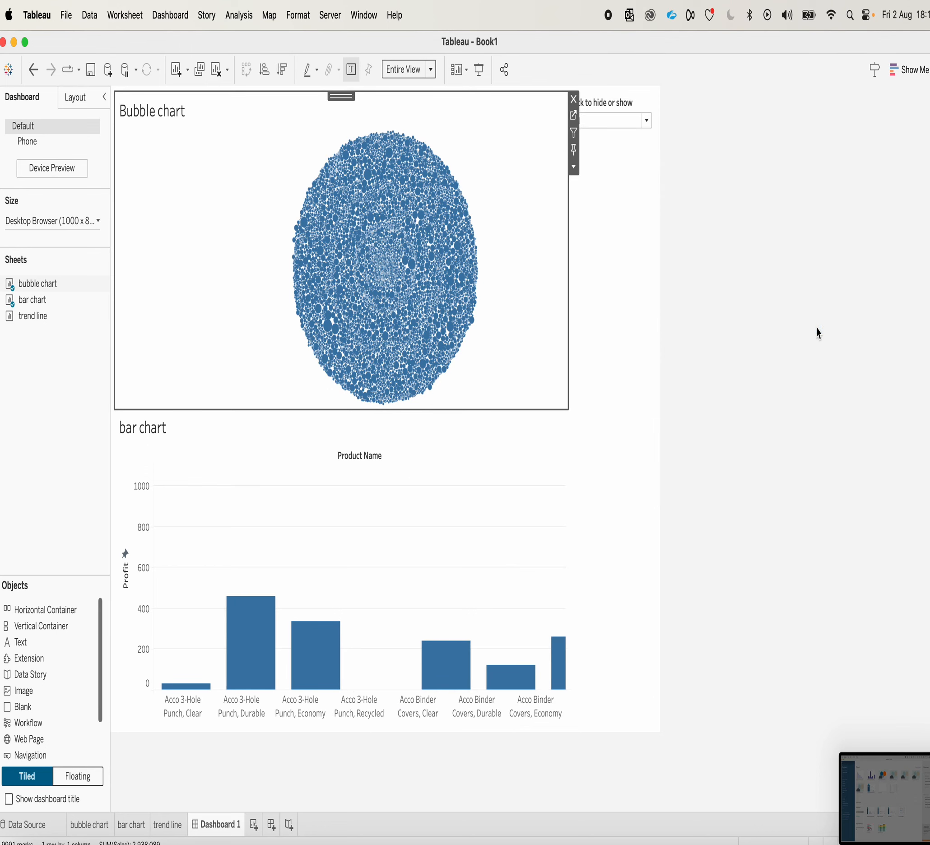
Change the click to hide or show parameter control on the dashboard to display as a single value list.
left_click(646, 120)
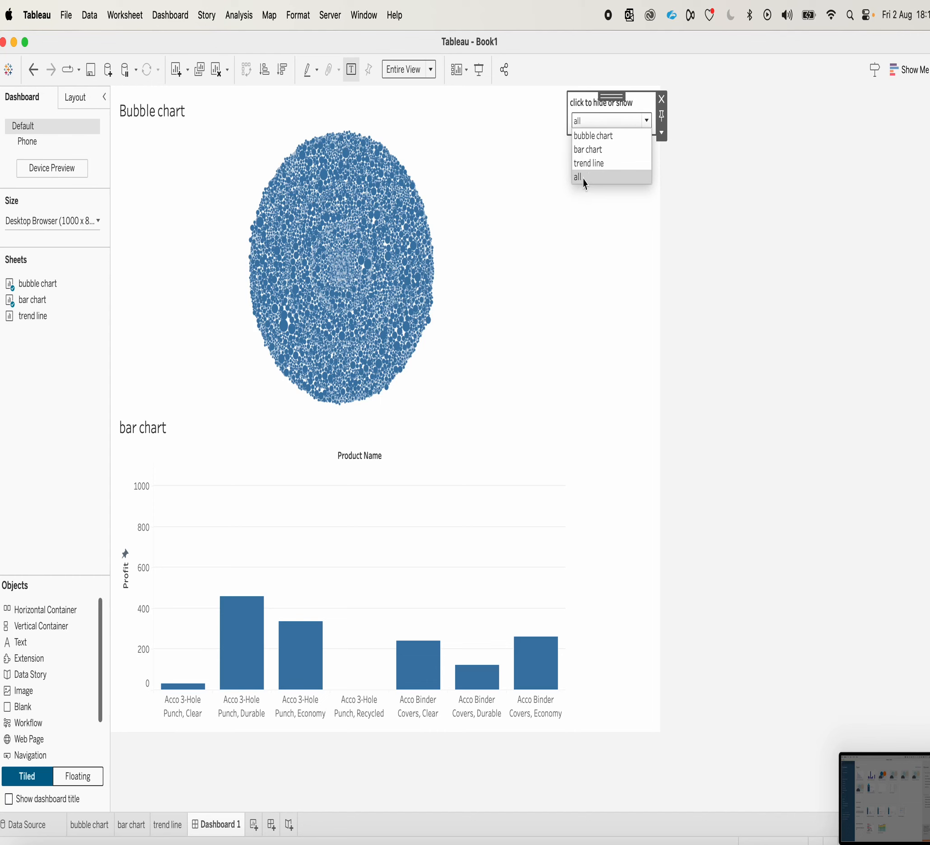
left_click(594, 278)
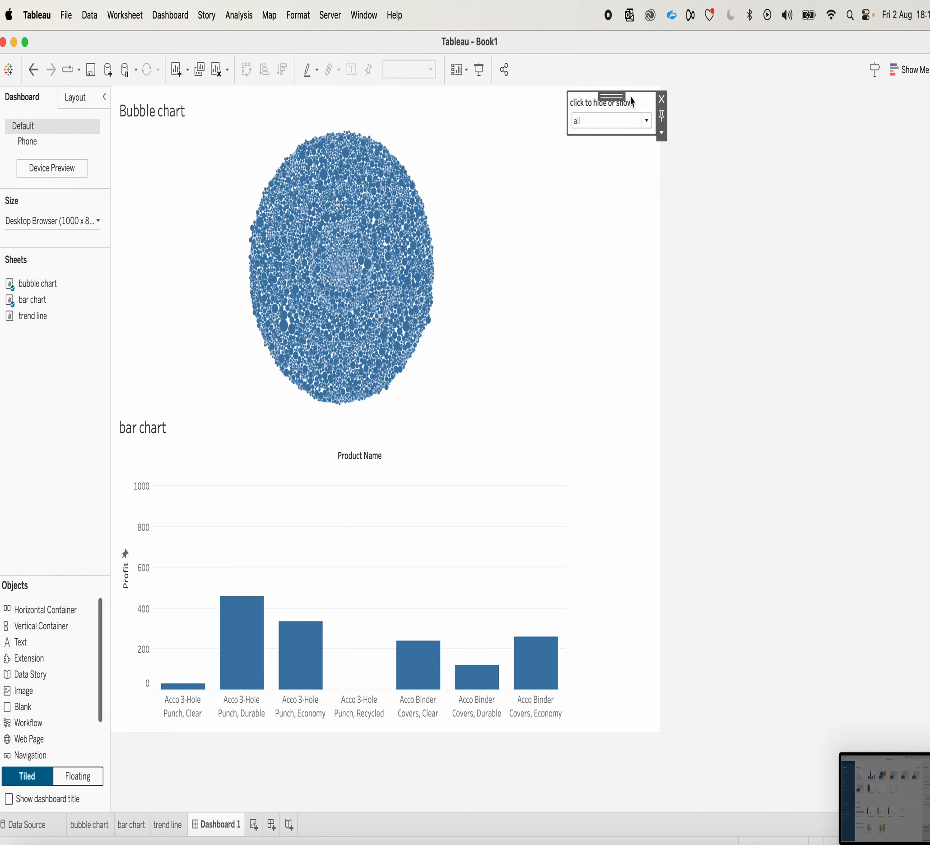
right_click(639, 107)
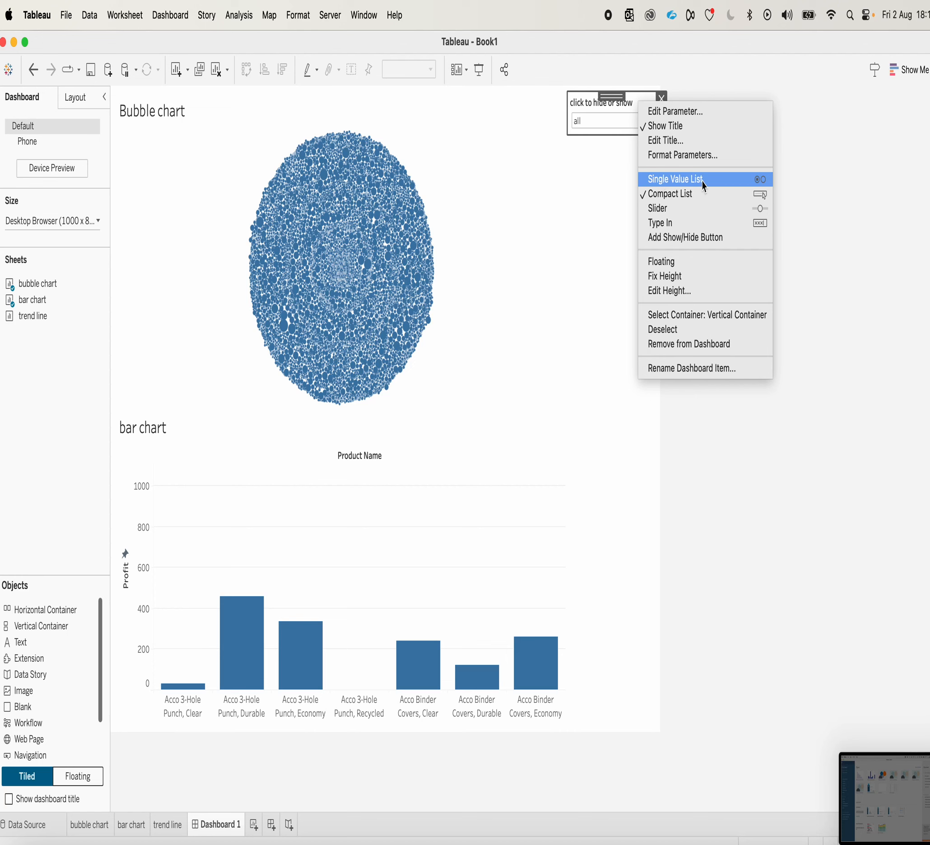
left_click(742, 180)
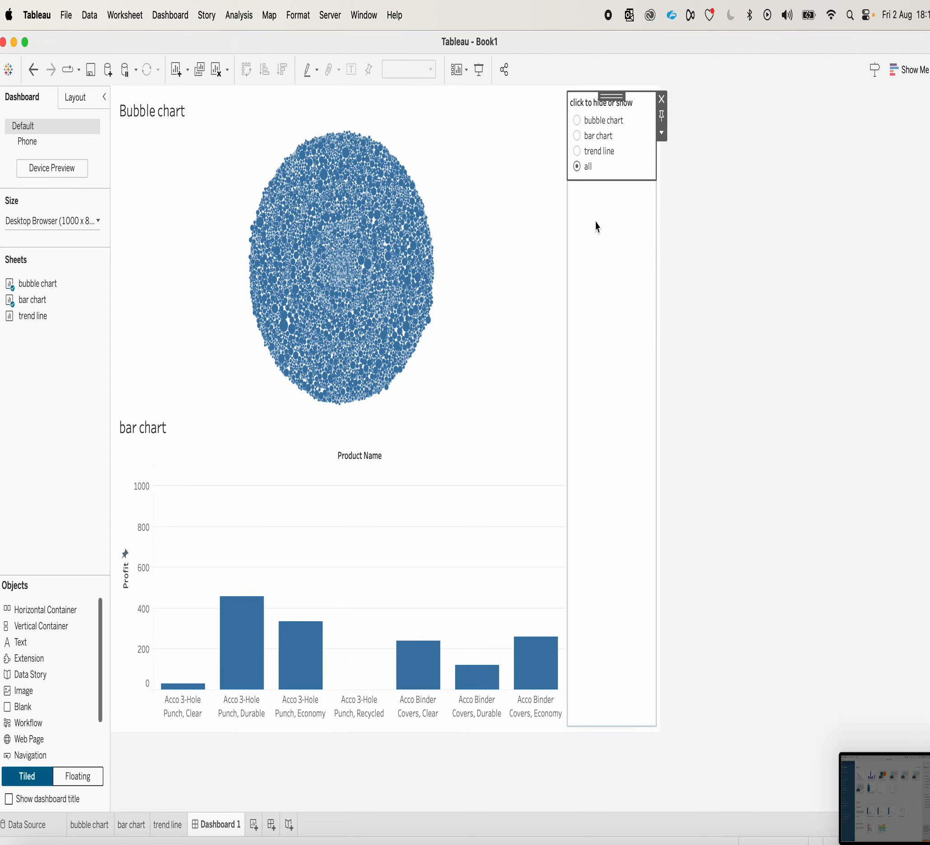
Choose trend line in the click to hide or show control to test hiding the charts.
left_click(578, 153)
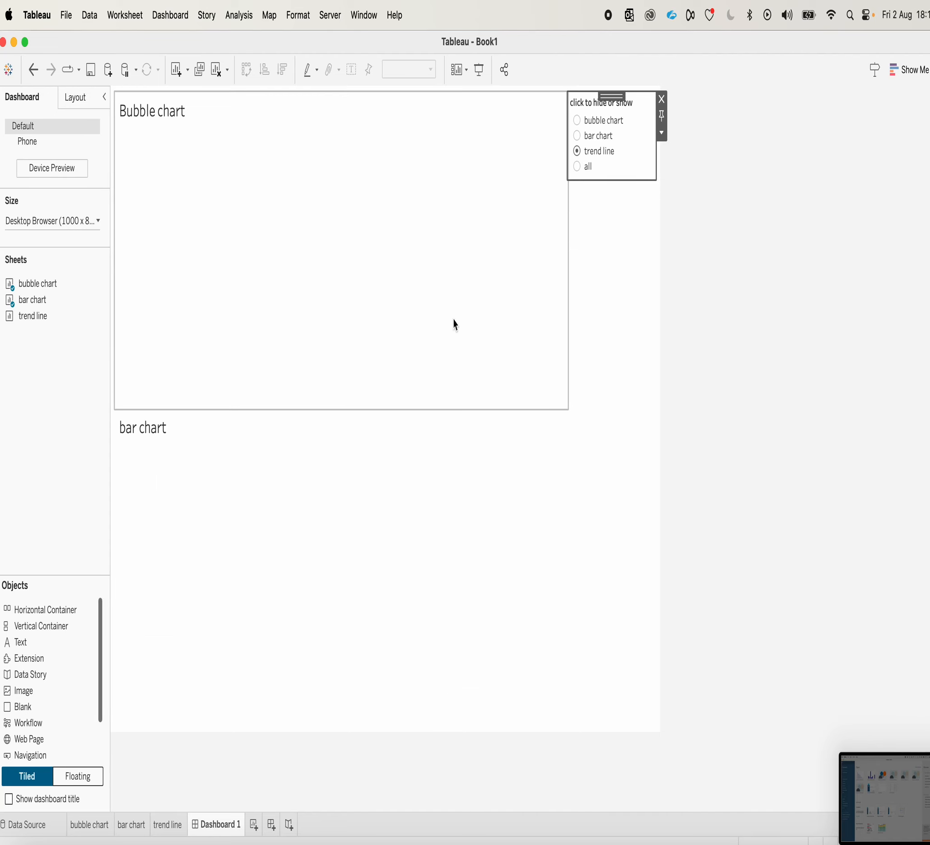
mouse_move(24, 324)
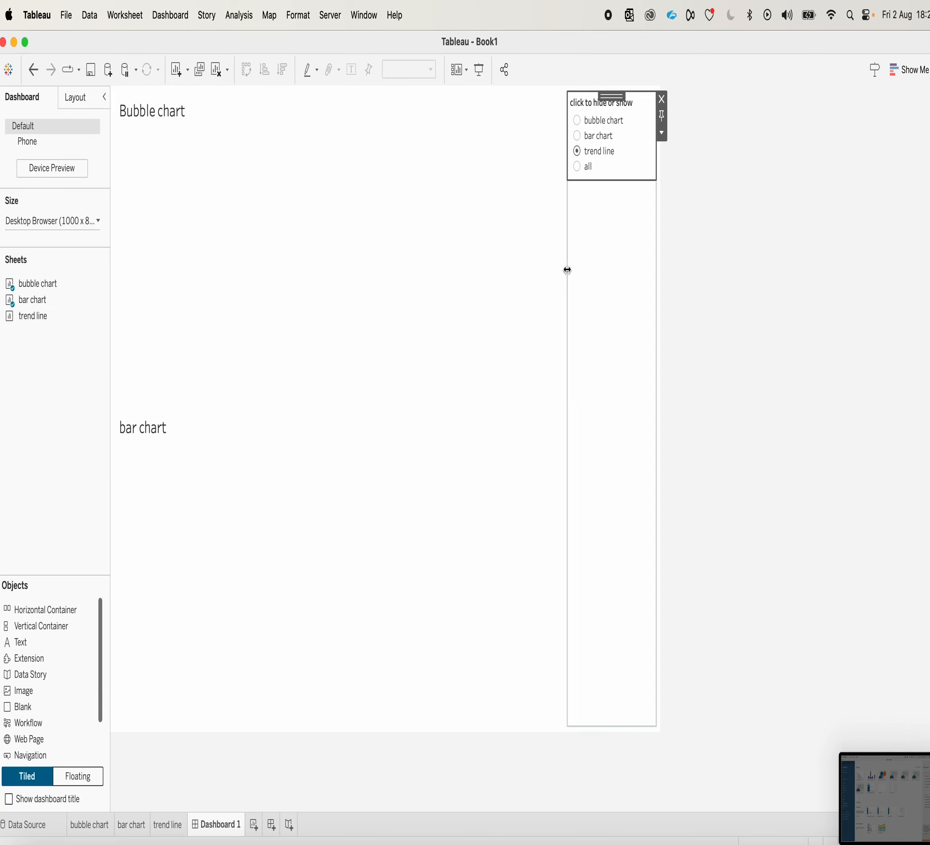
left_click(531, 430)
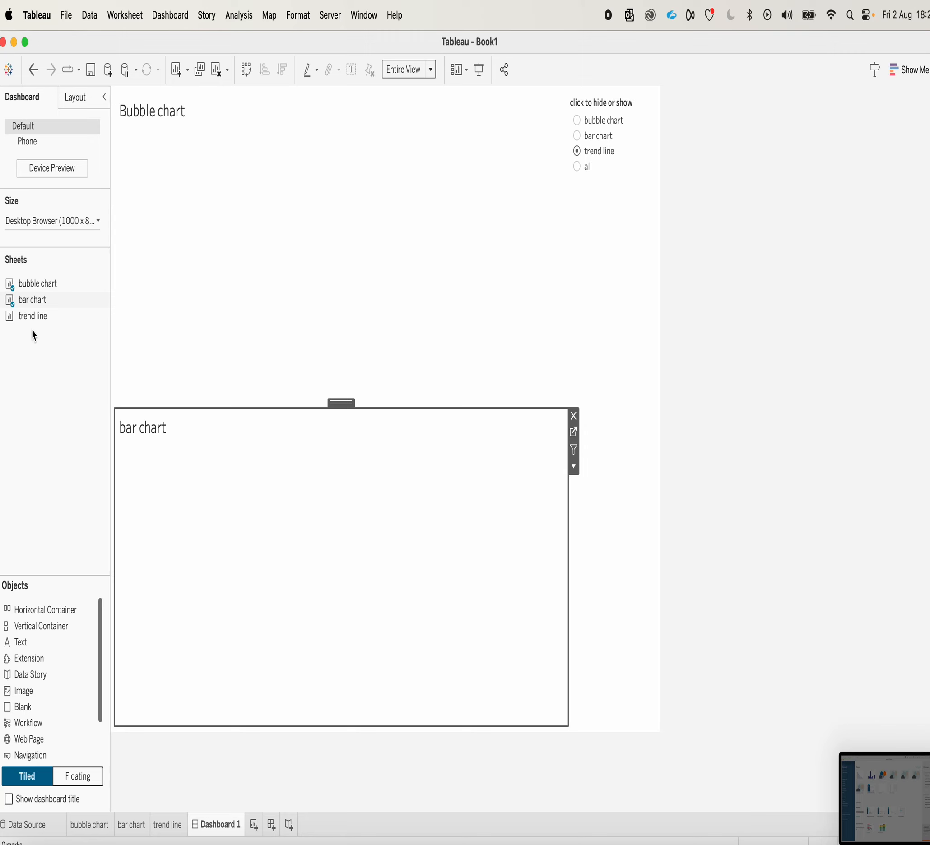
mouse_move(32, 326)
left_click(198, 289)
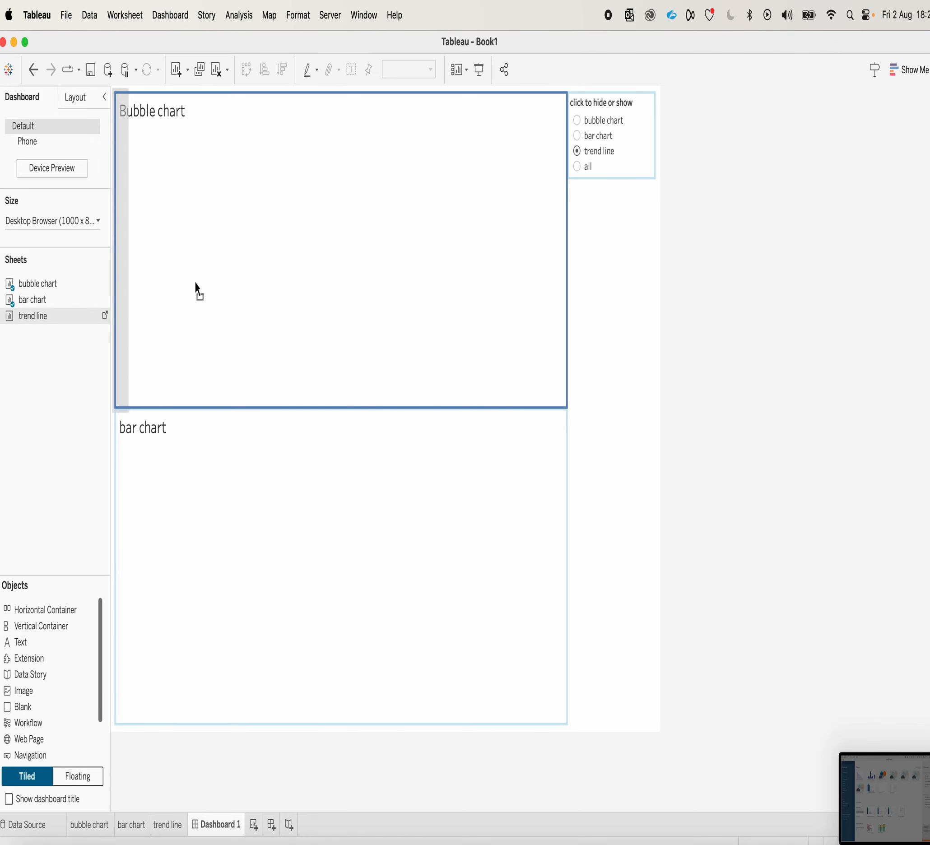
left_click_drag(208, 286, 208, 285)
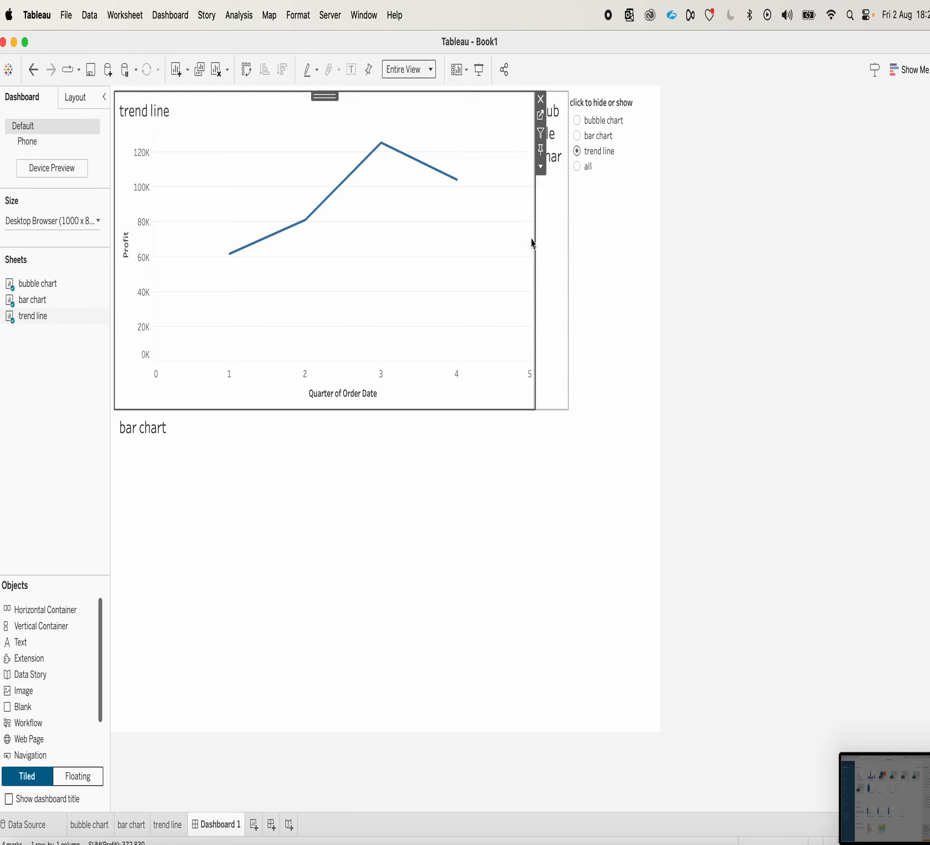
left_click(542, 99)
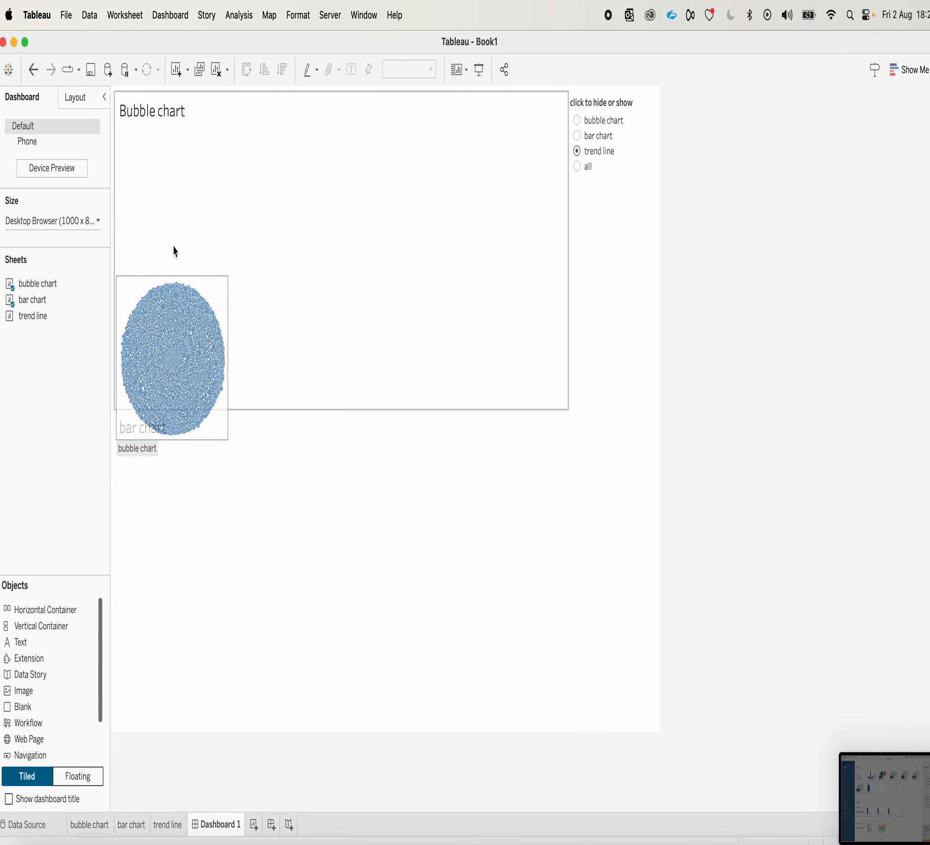
Make the bubble chart floating and resize it to fill the upper area beside the parameter control.
left_click(204, 248)
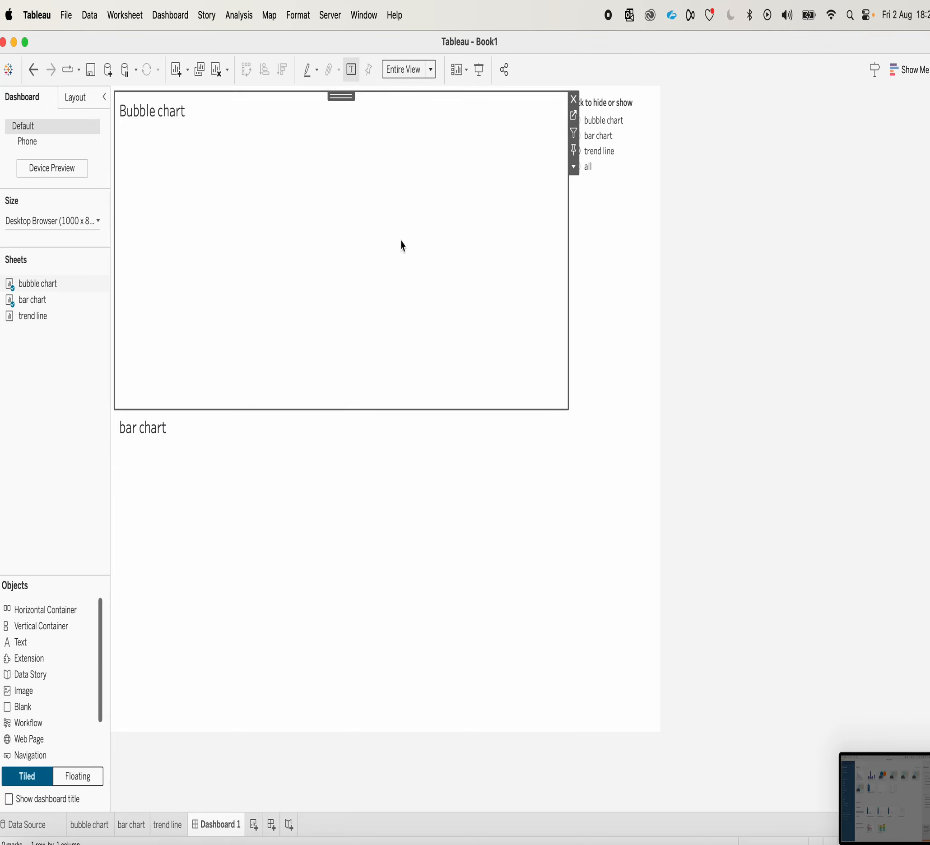
right_click(344, 96)
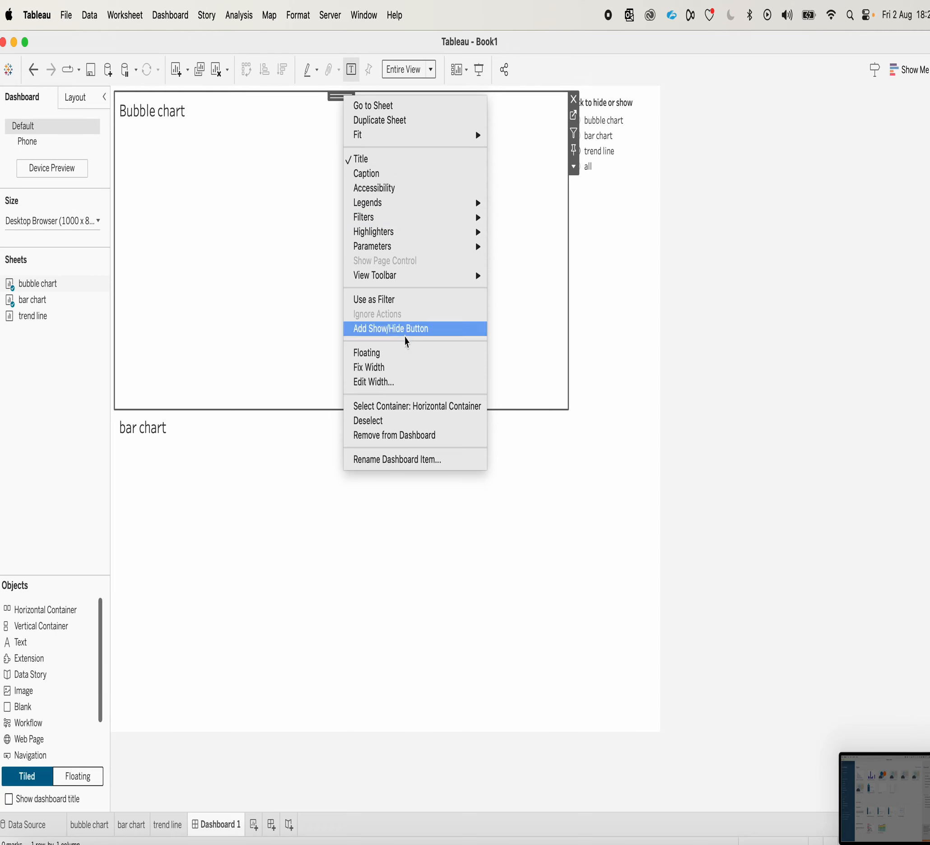
left_click(395, 354)
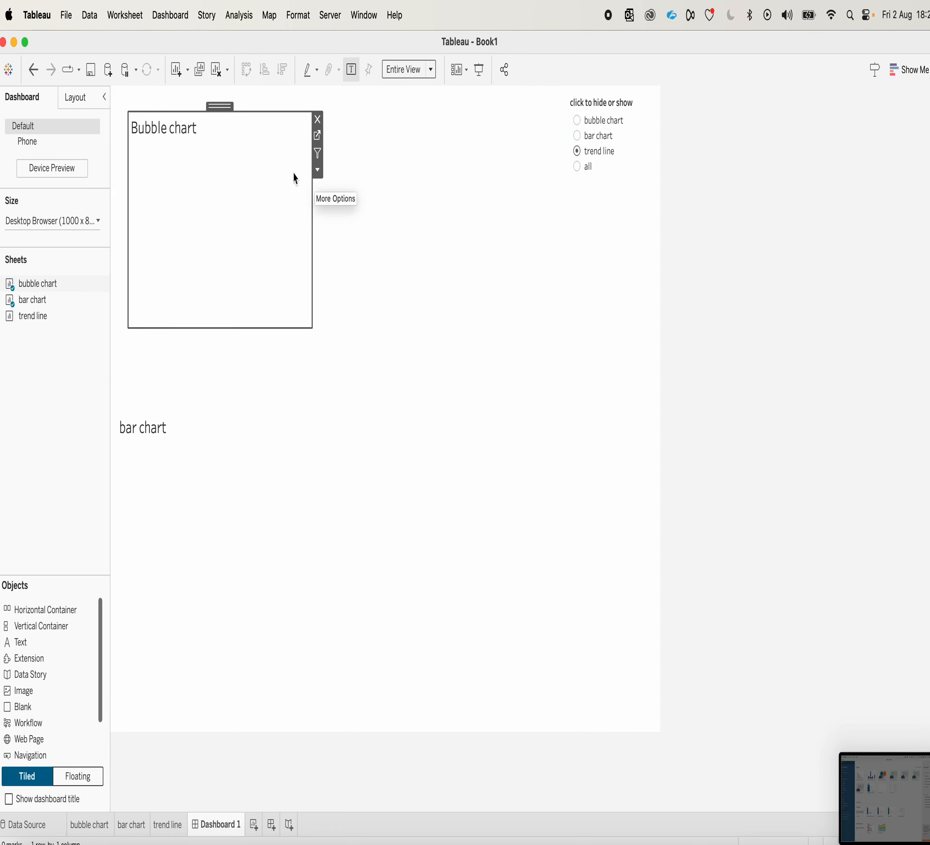
left_click_drag(311, 254, 586, 369)
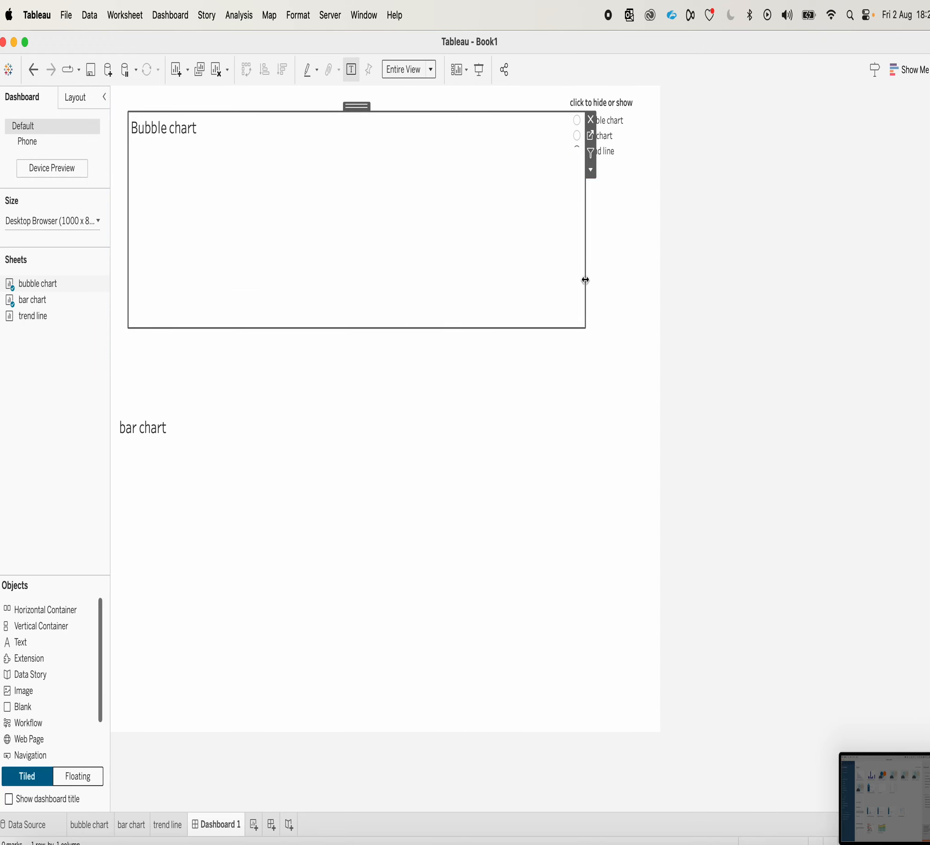
left_click_drag(585, 278, 556, 286)
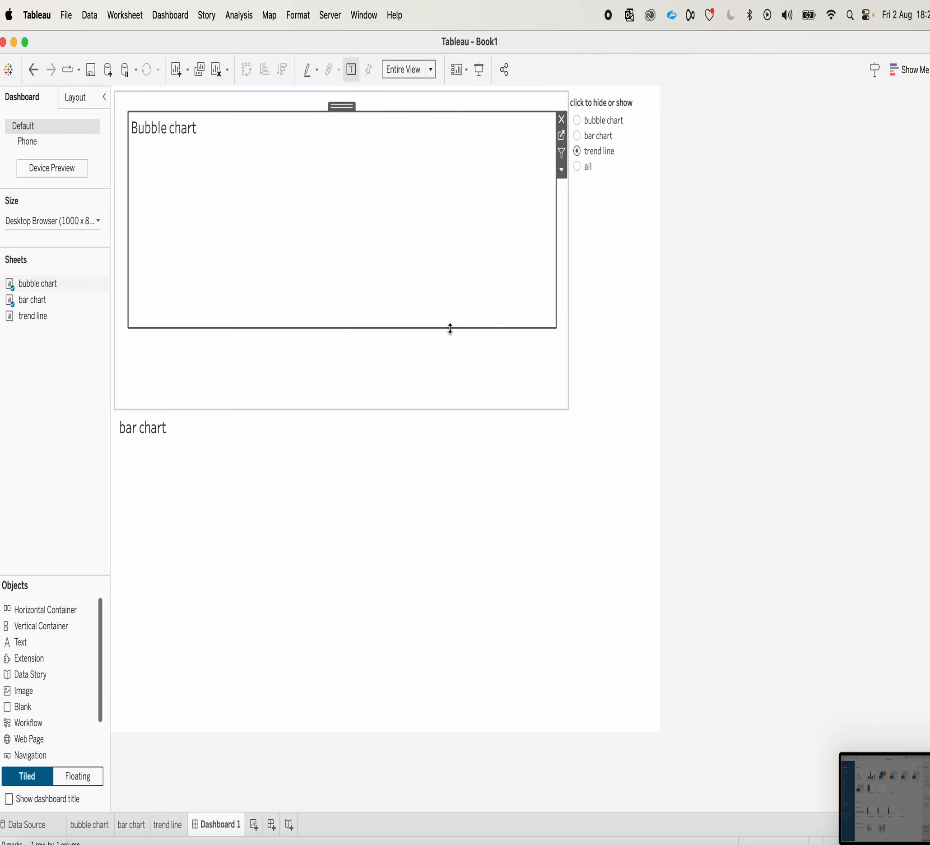
left_click_drag(451, 327, 457, 384)
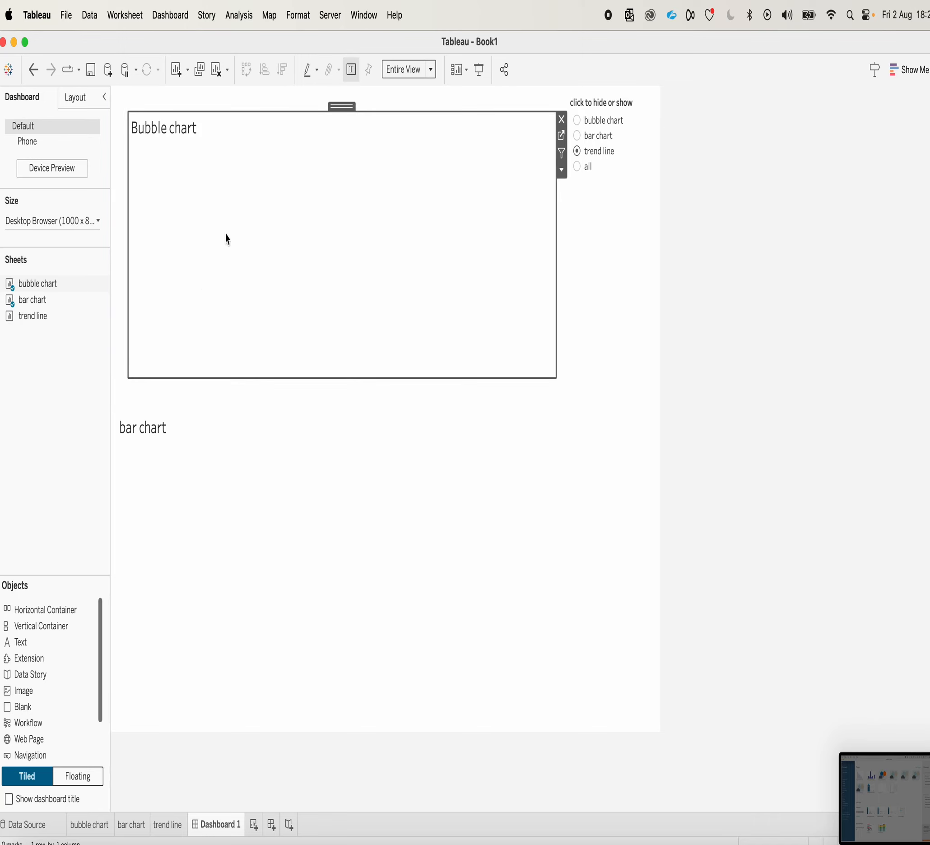
Add the trend line sheet as a floating object over the bubble chart area and resize it to match.
mouse_move(19, 320)
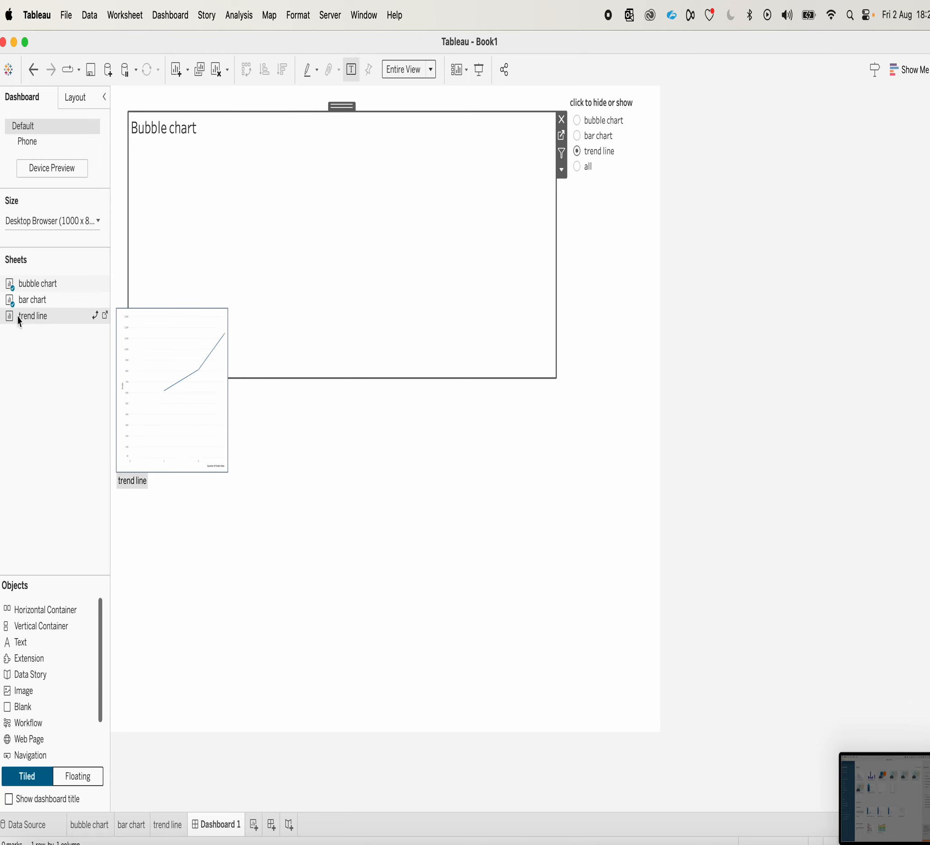
left_click(79, 777)
left_click_drag(26, 320, 125, 114)
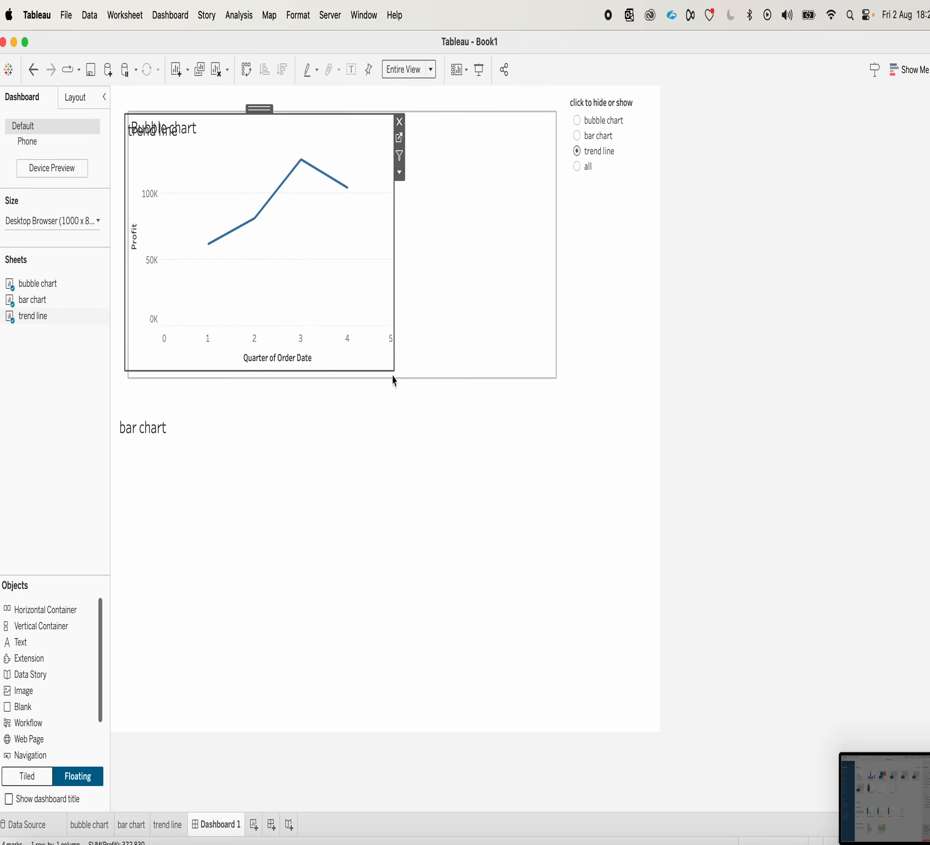
left_click_drag(392, 370, 564, 394)
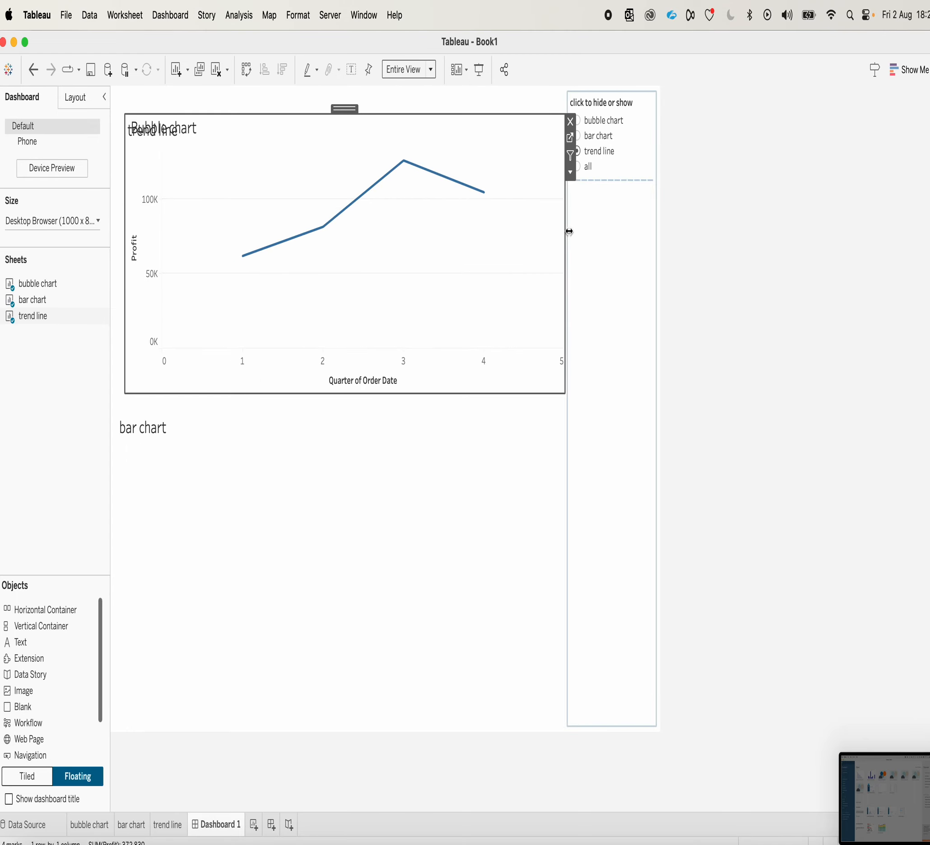
Test the click to hide or show control by selecting all and then bar chart.
left_click(578, 166)
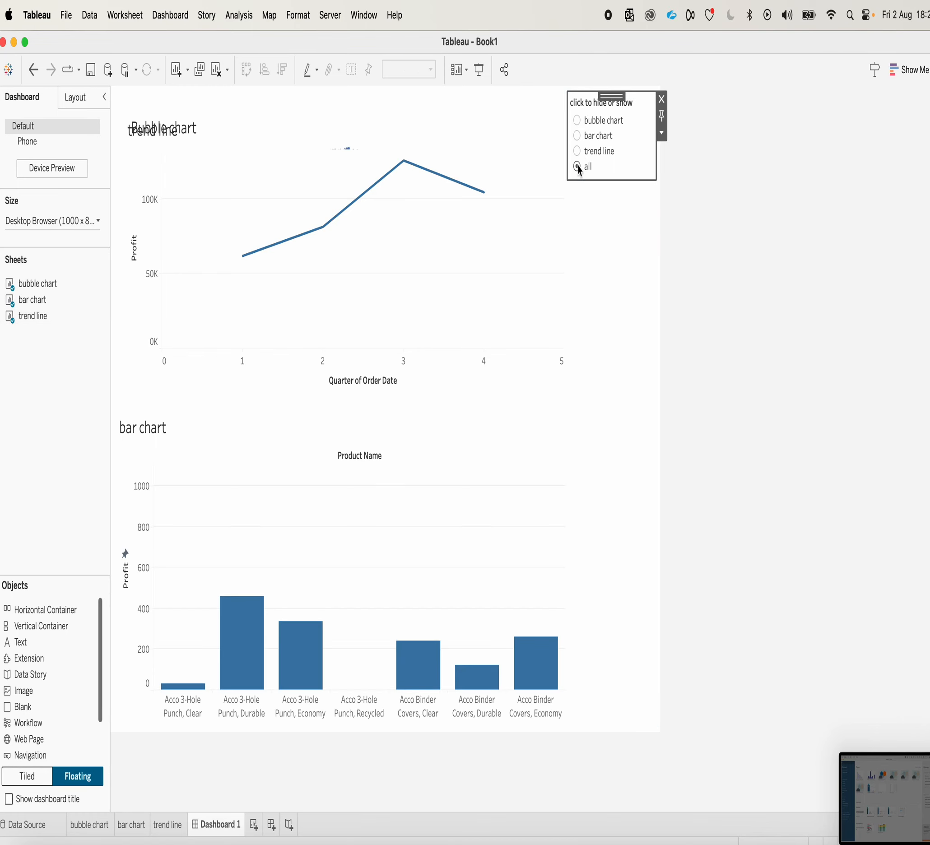
left_click(578, 136)
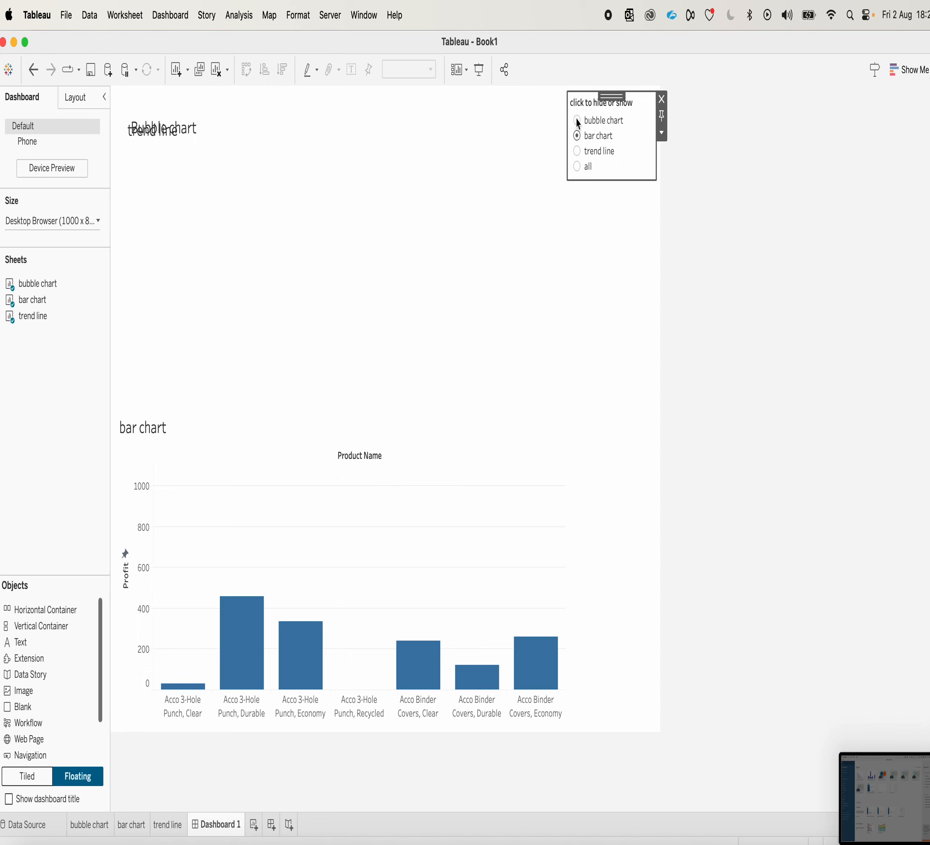
Show the bubble chart through the control and hide the overlapping trend line title on the dashboard.
left_click(578, 121)
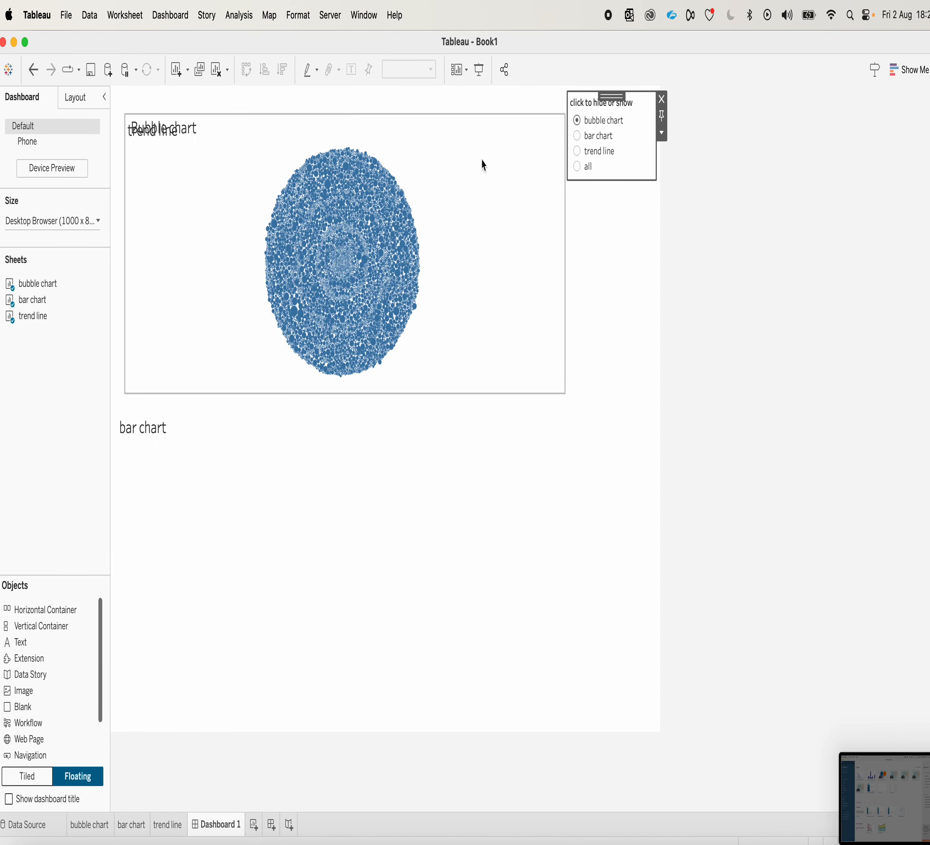
left_click(175, 142)
right_click(175, 139)
left_click(189, 172)
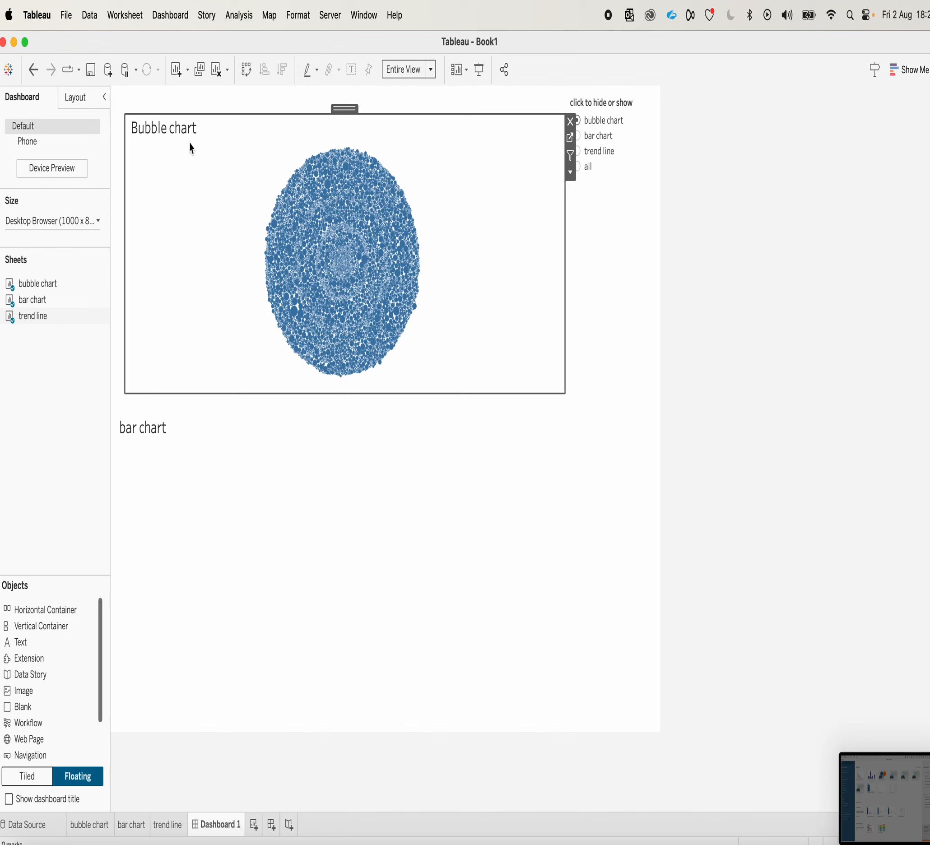
Test the control with trend line and bar chart, then undo both selections.
left_click(578, 151)
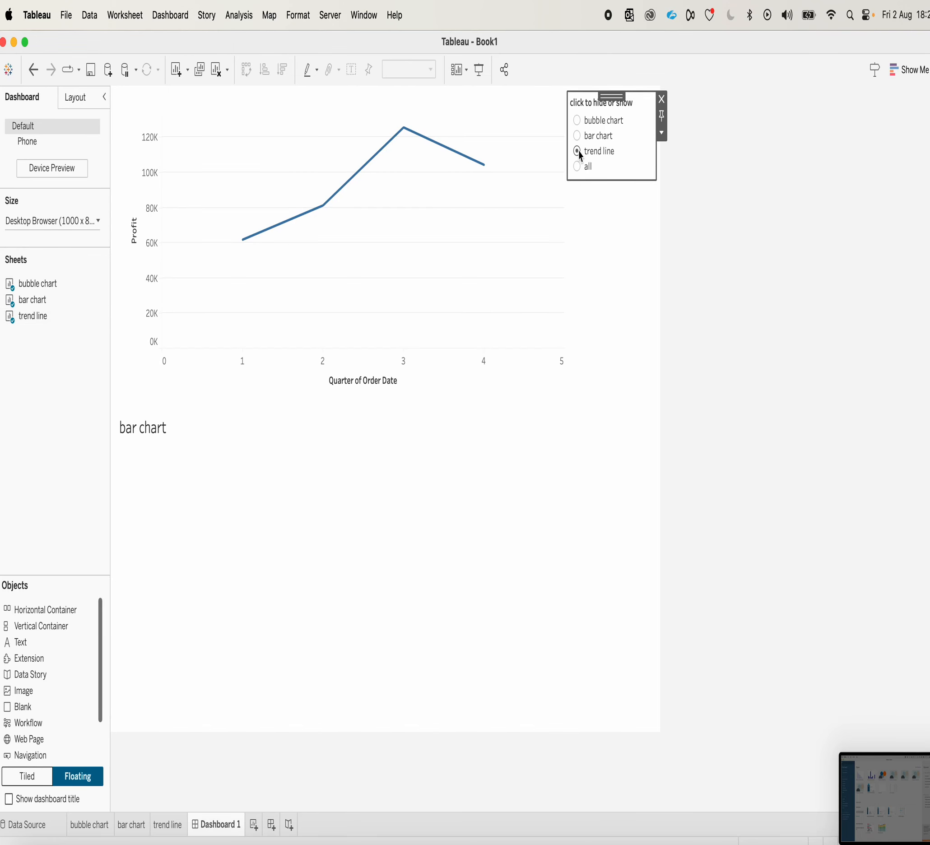
left_click(318, 145)
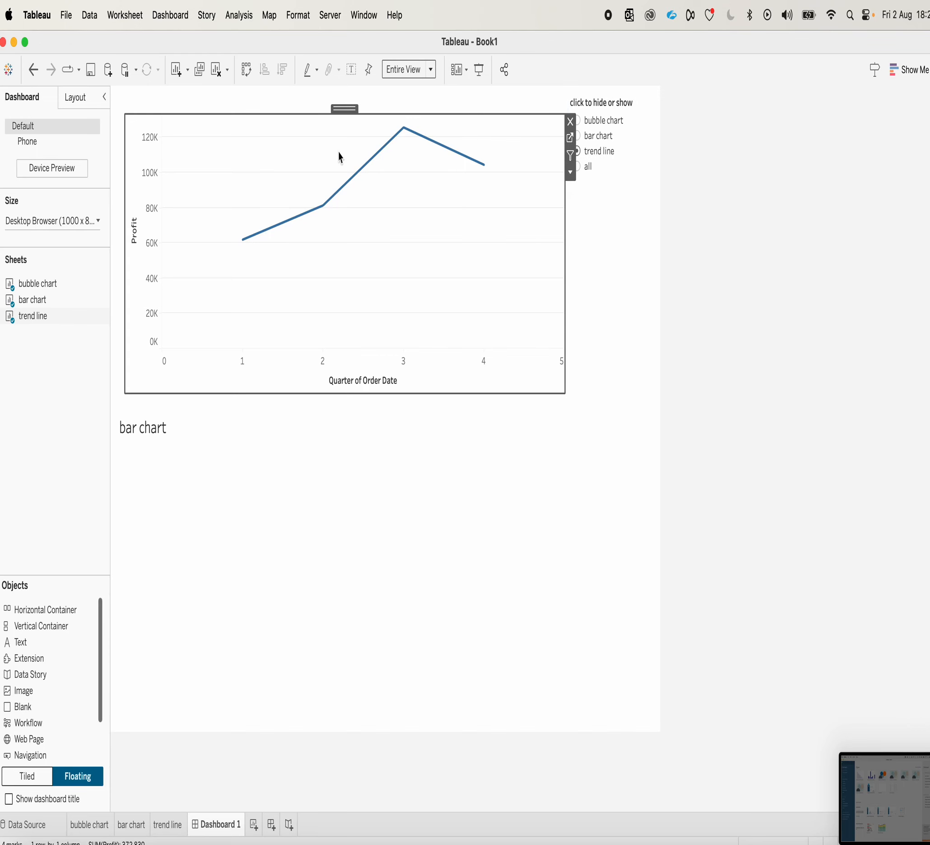
left_click(577, 135)
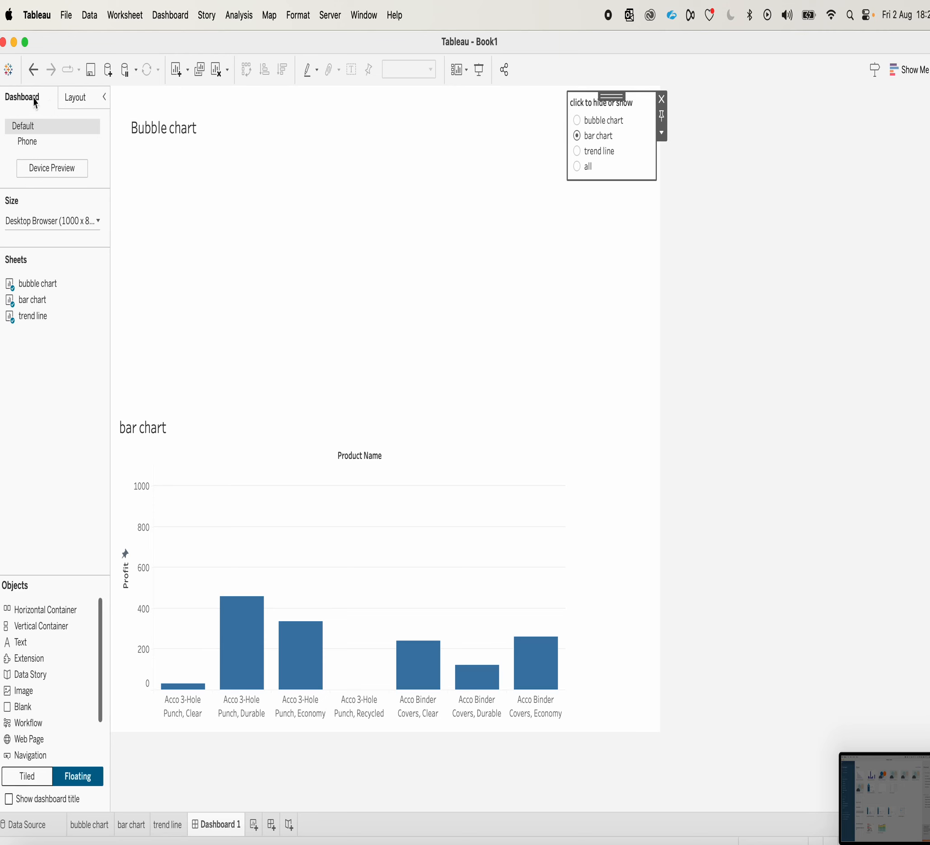
left_click(33, 69)
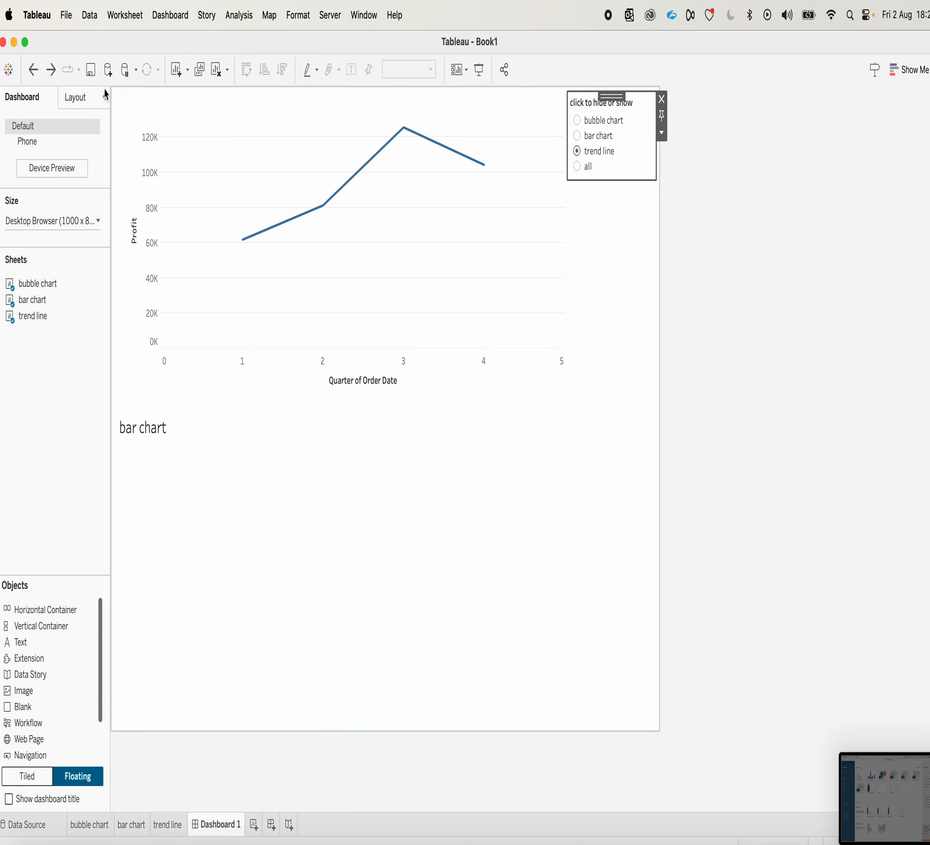
left_click(33, 69)
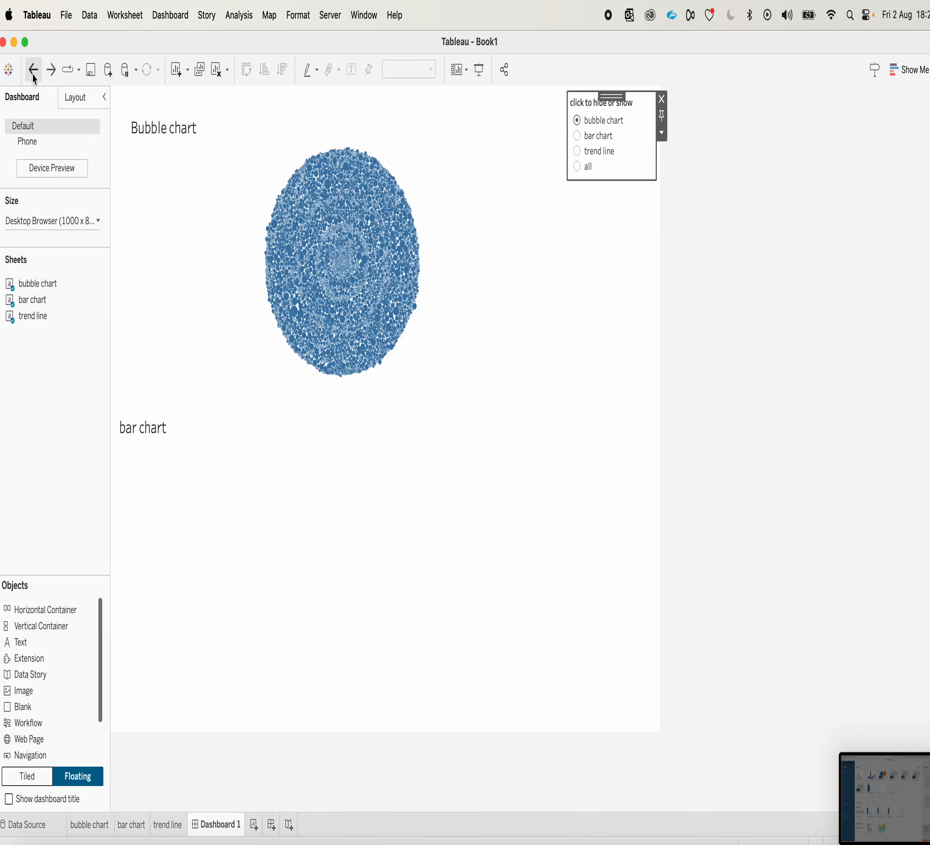
right_click(169, 131)
mouse_move(208, 171)
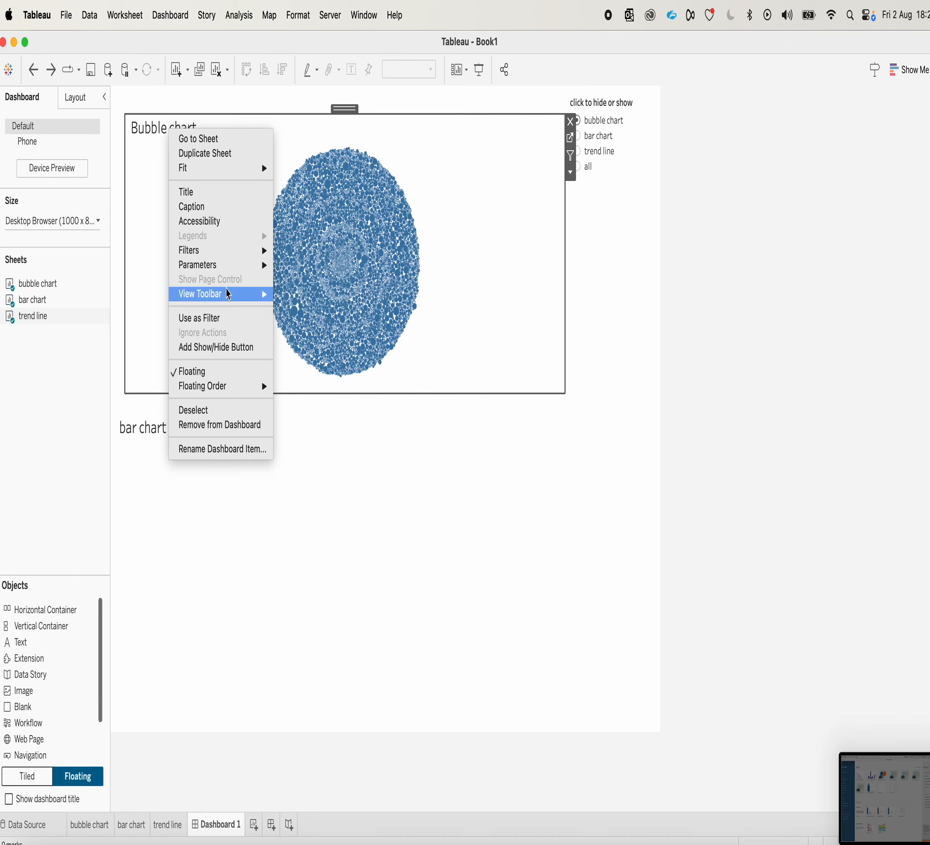
mouse_move(229, 269)
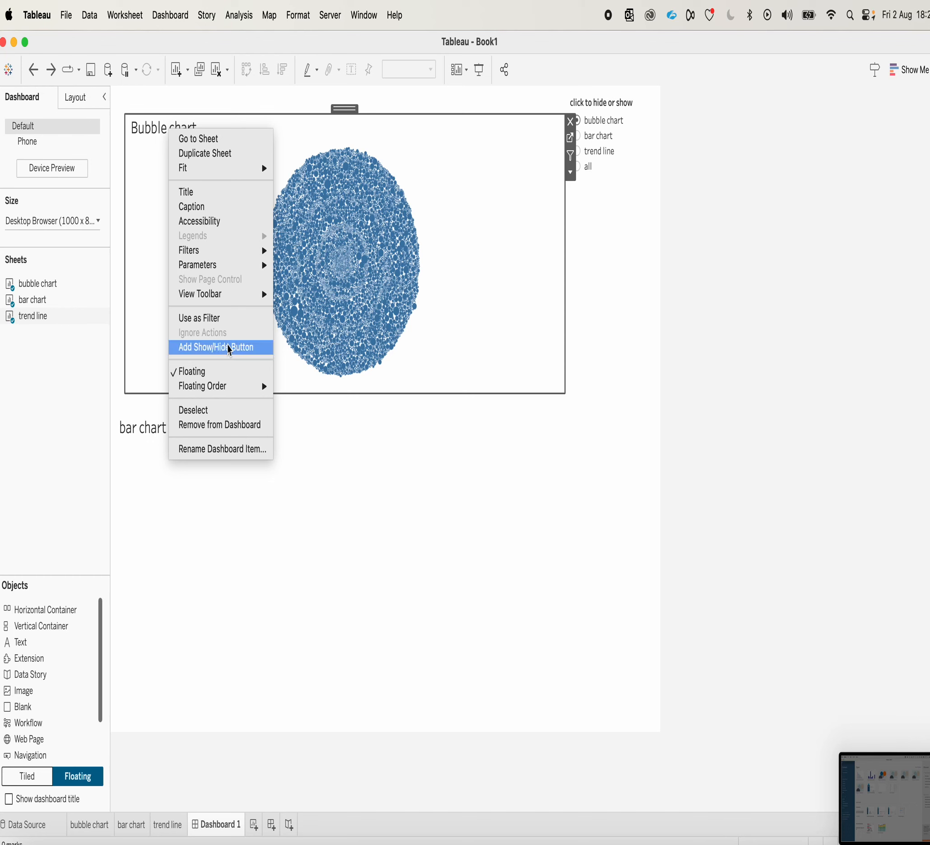
left_click(132, 151)
right_click(143, 133)
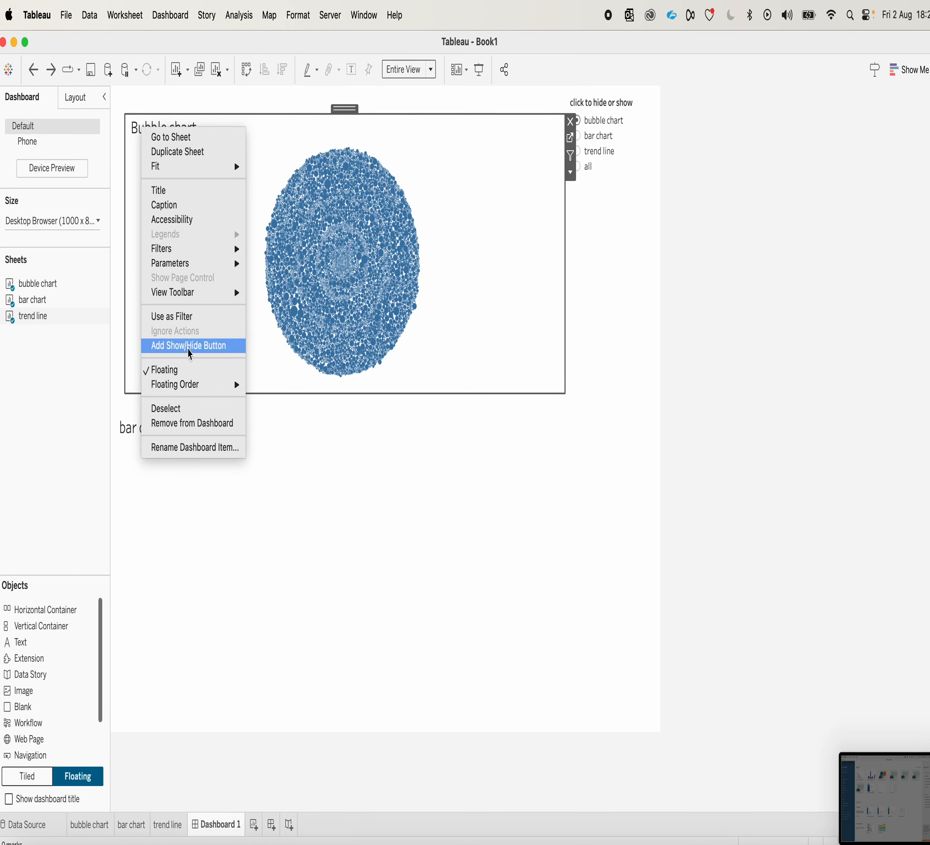
mouse_move(198, 394)
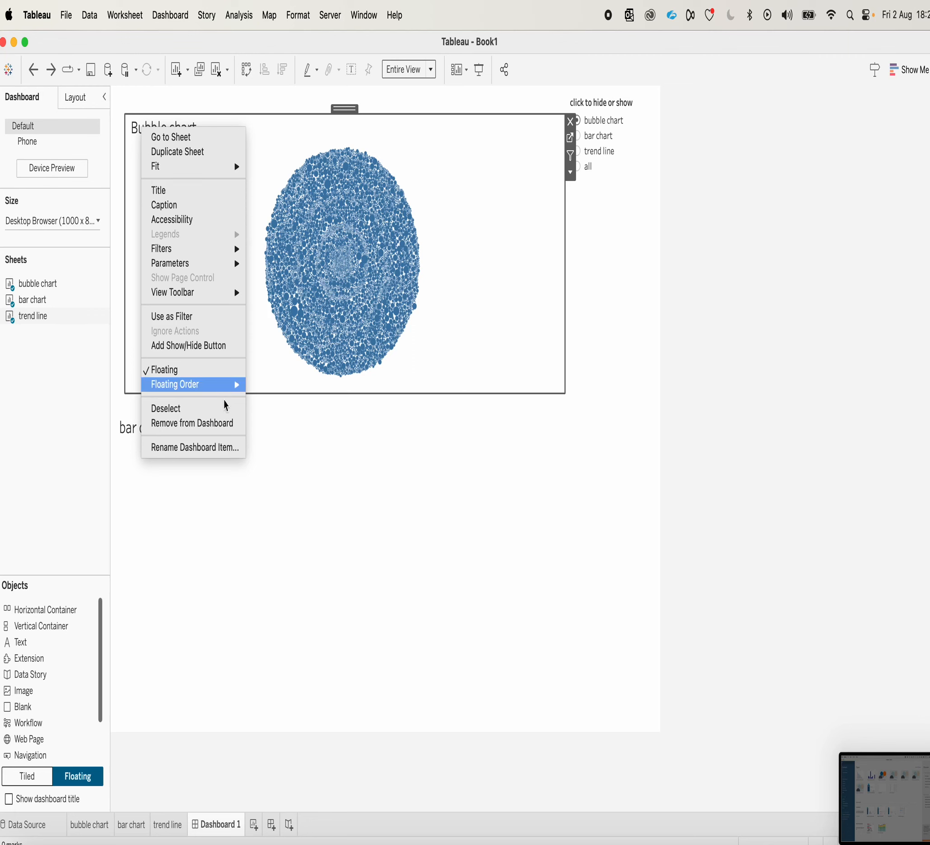
left_click(327, 358)
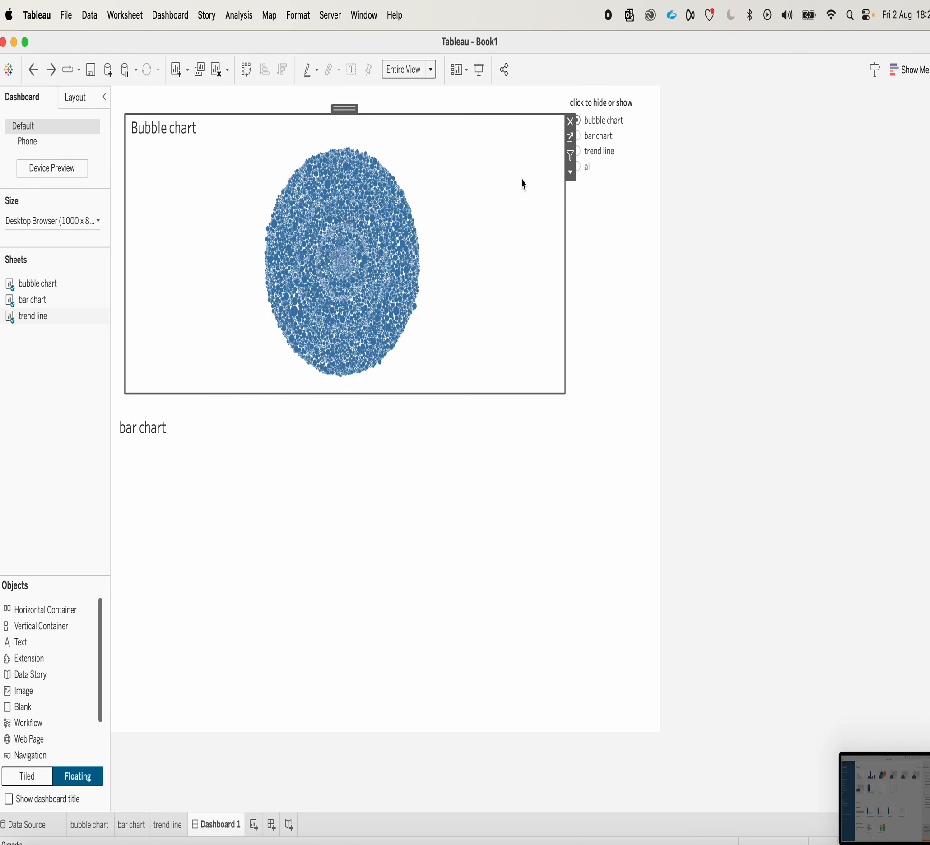
Test the click to hide or show control with bar chart, trend line and bubble chart.
left_click(586, 137)
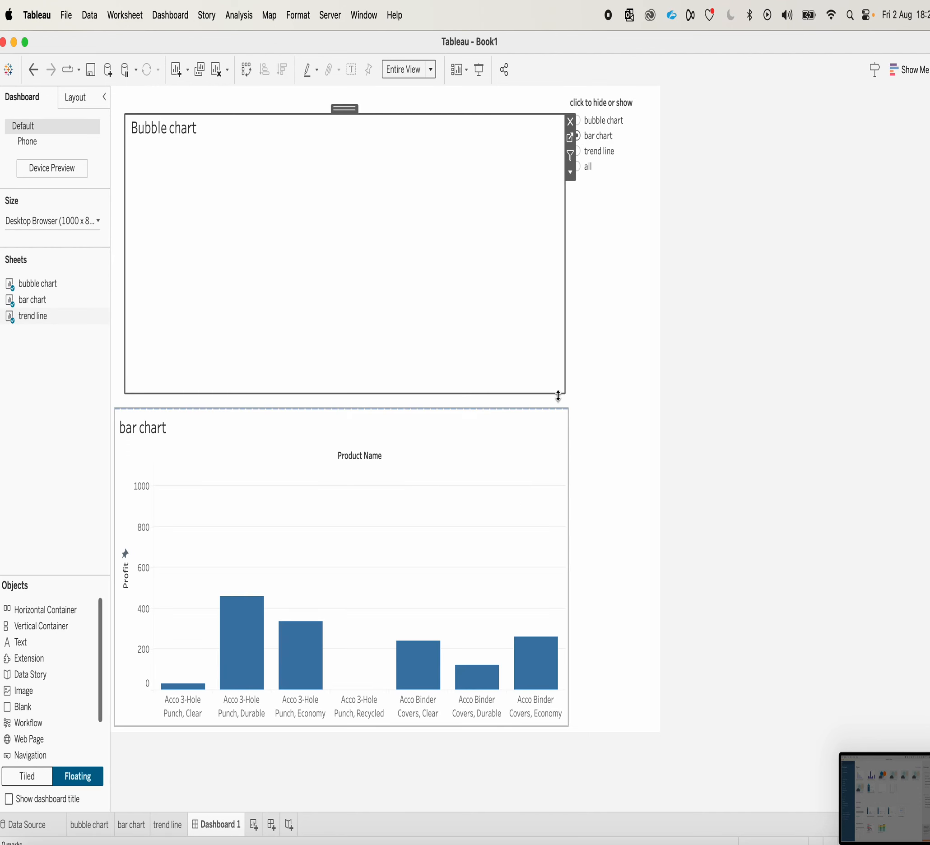
left_click(579, 153)
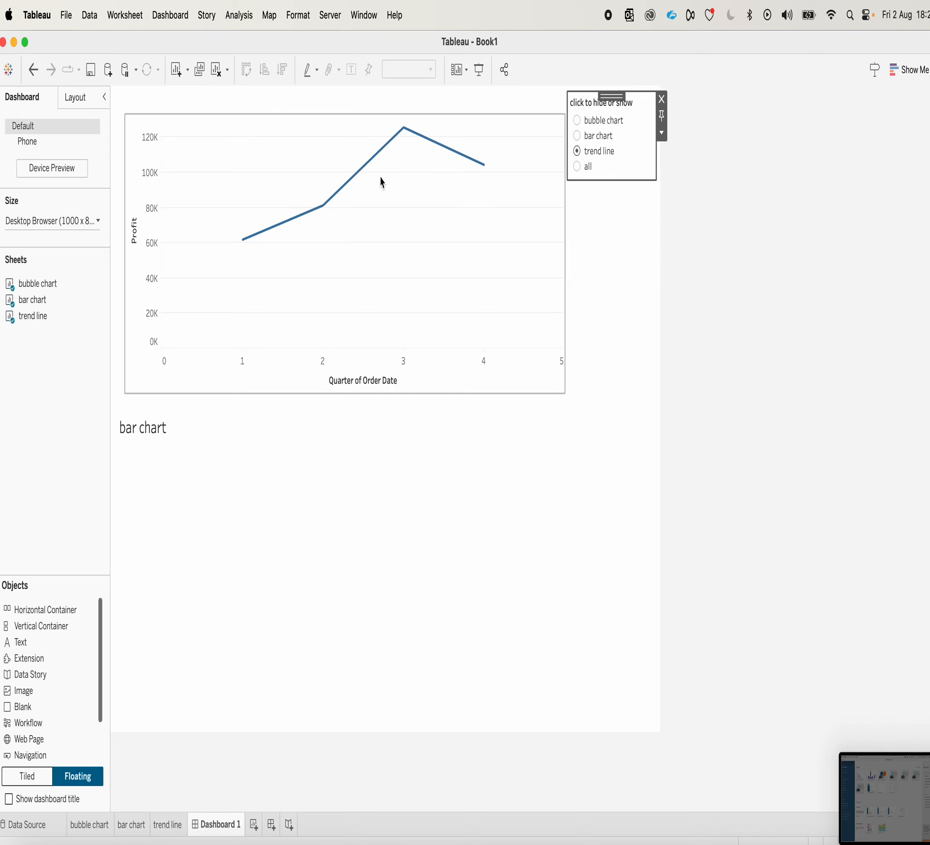
right_click(310, 133)
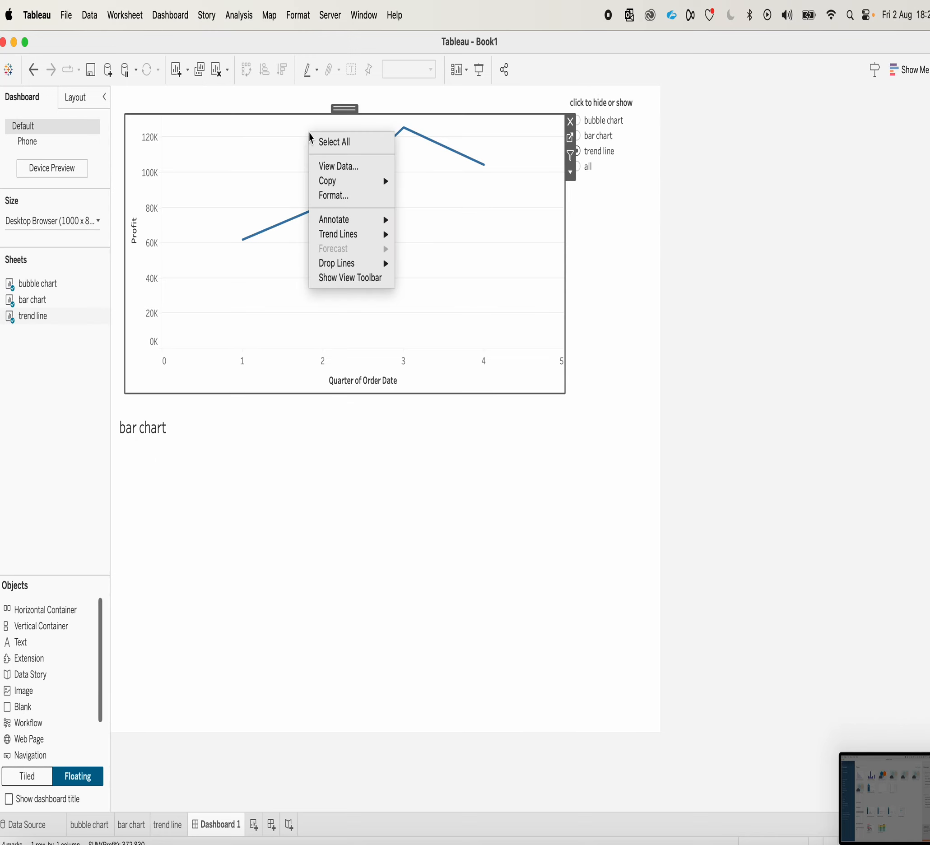
left_click(256, 125)
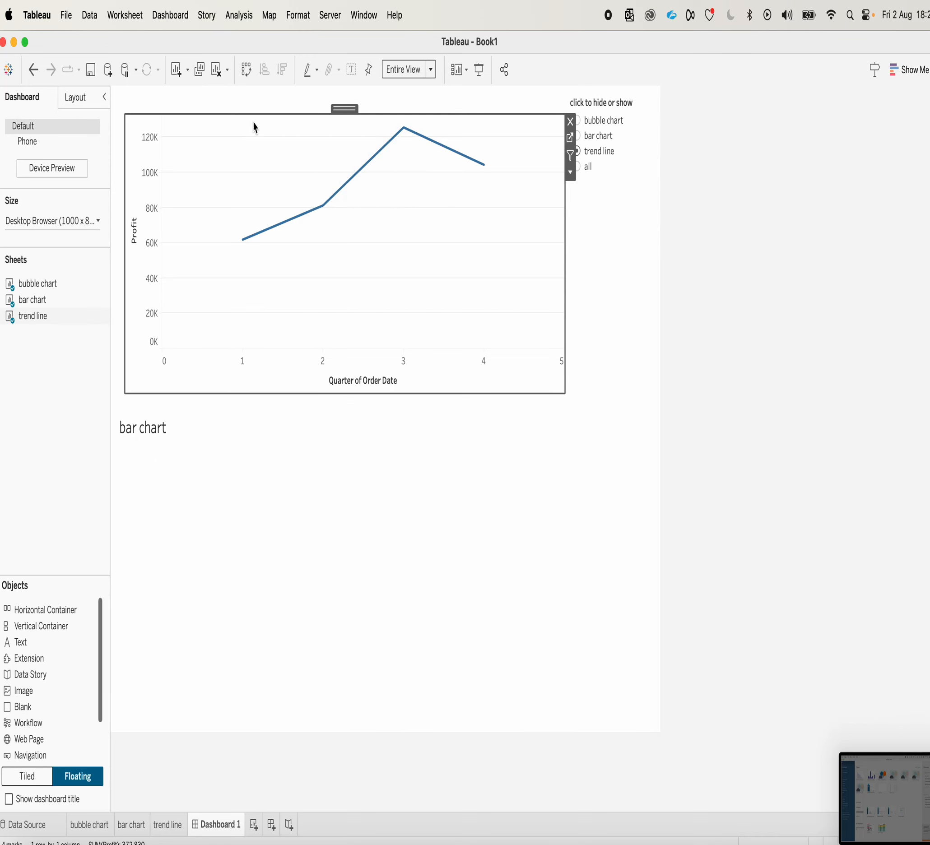
right_click(255, 126)
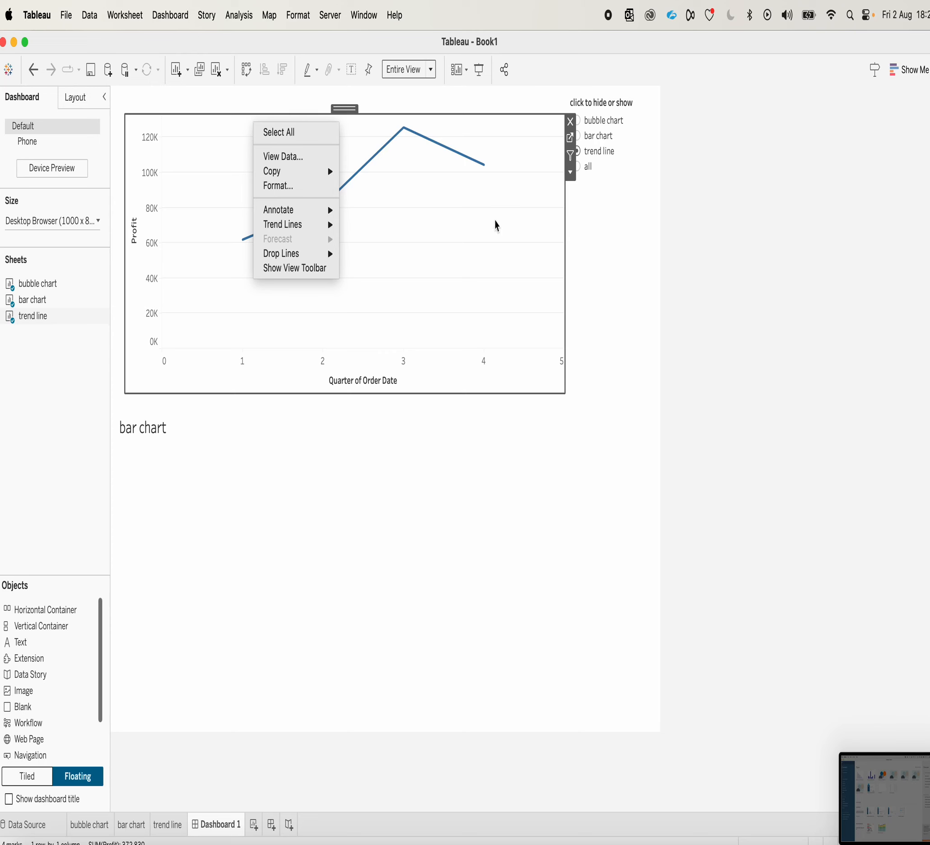
left_click(581, 136)
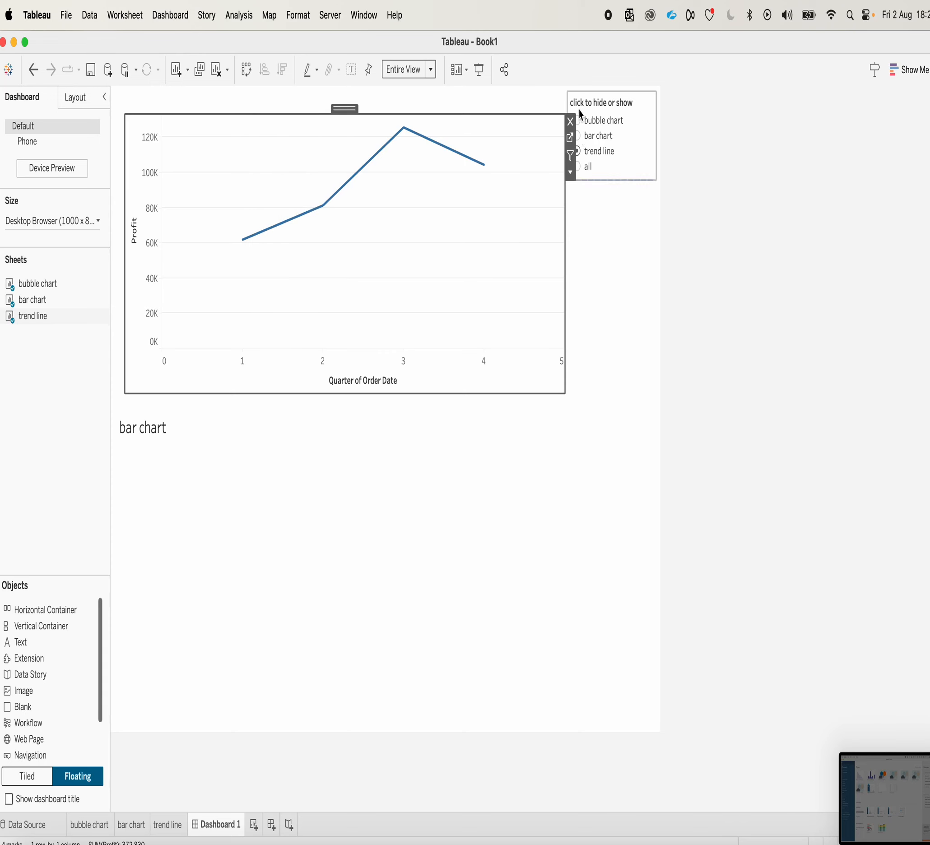
left_click(577, 120)
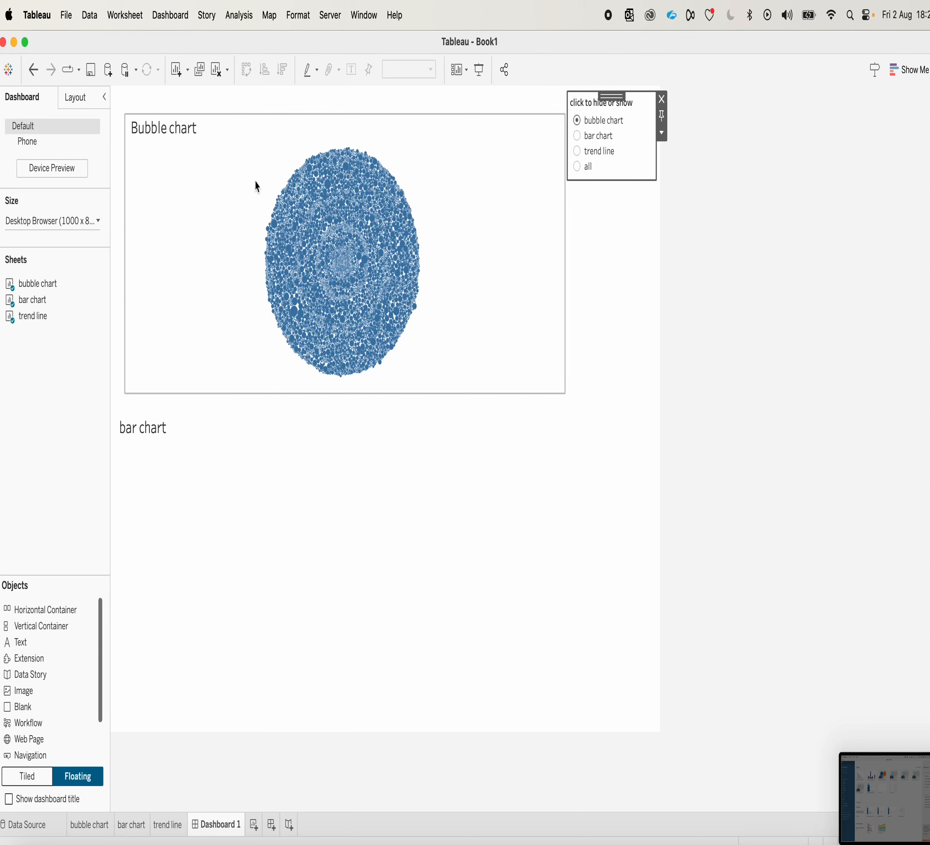
Hide the bubble chart's title on the dashboard.
right_click(216, 120)
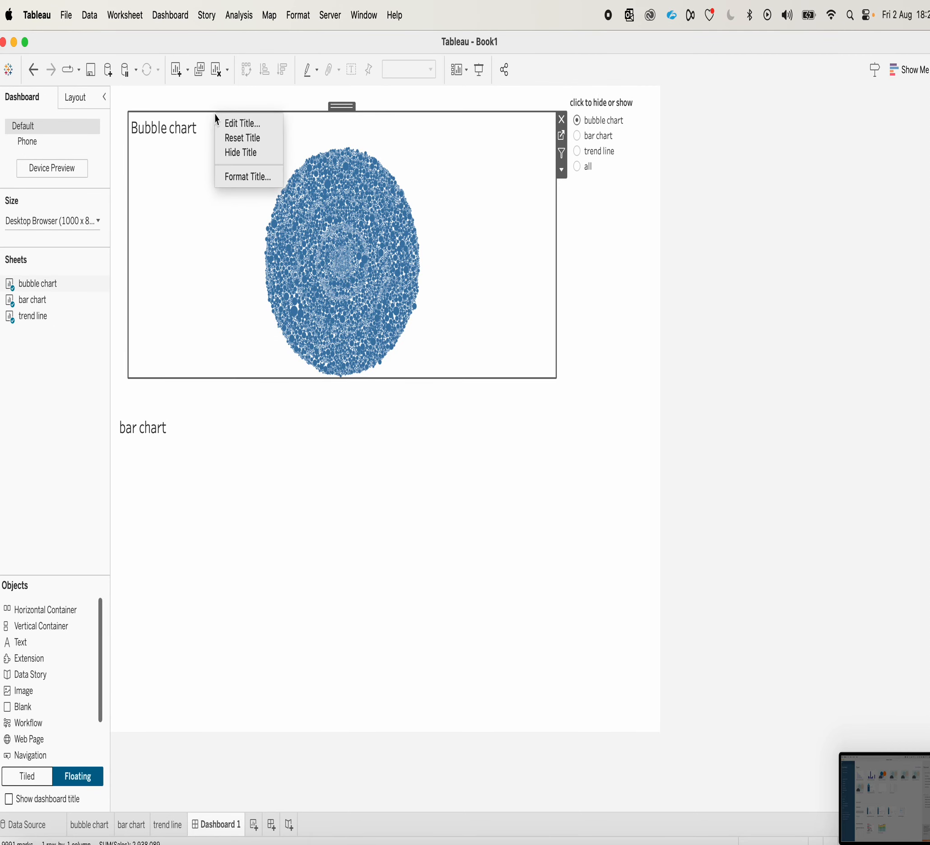
left_click(242, 153)
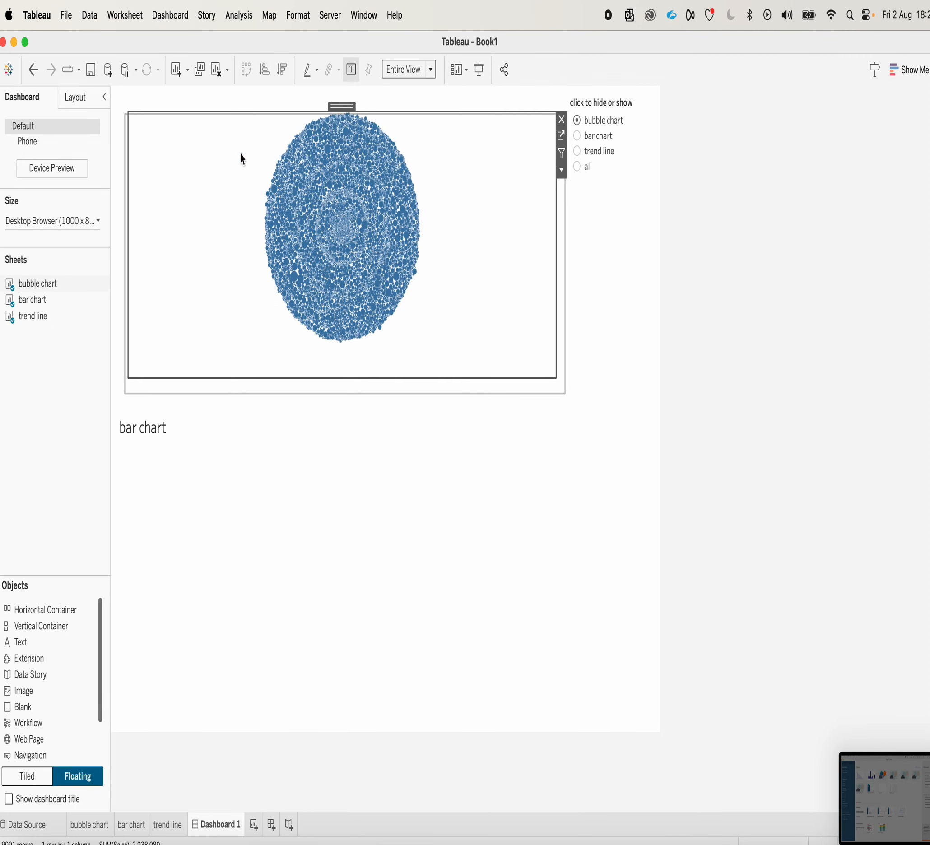
left_click(270, 453)
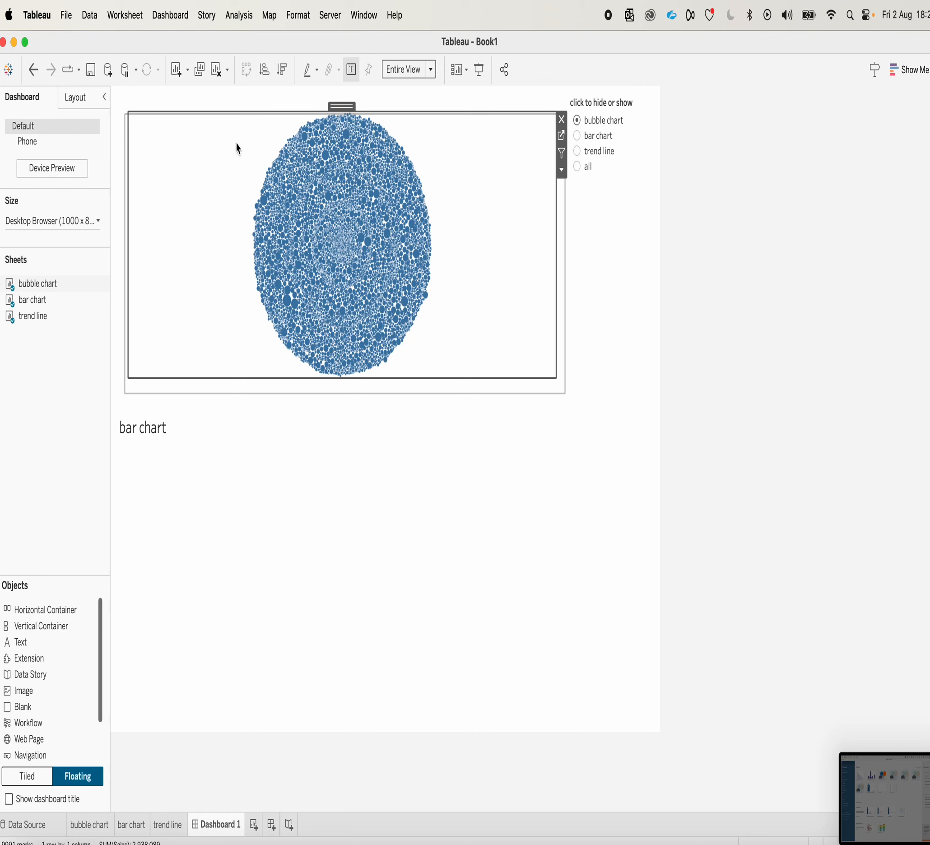
Enlarge the floating bubble chart down and left to reach the bar chart's title.
left_click(136, 374)
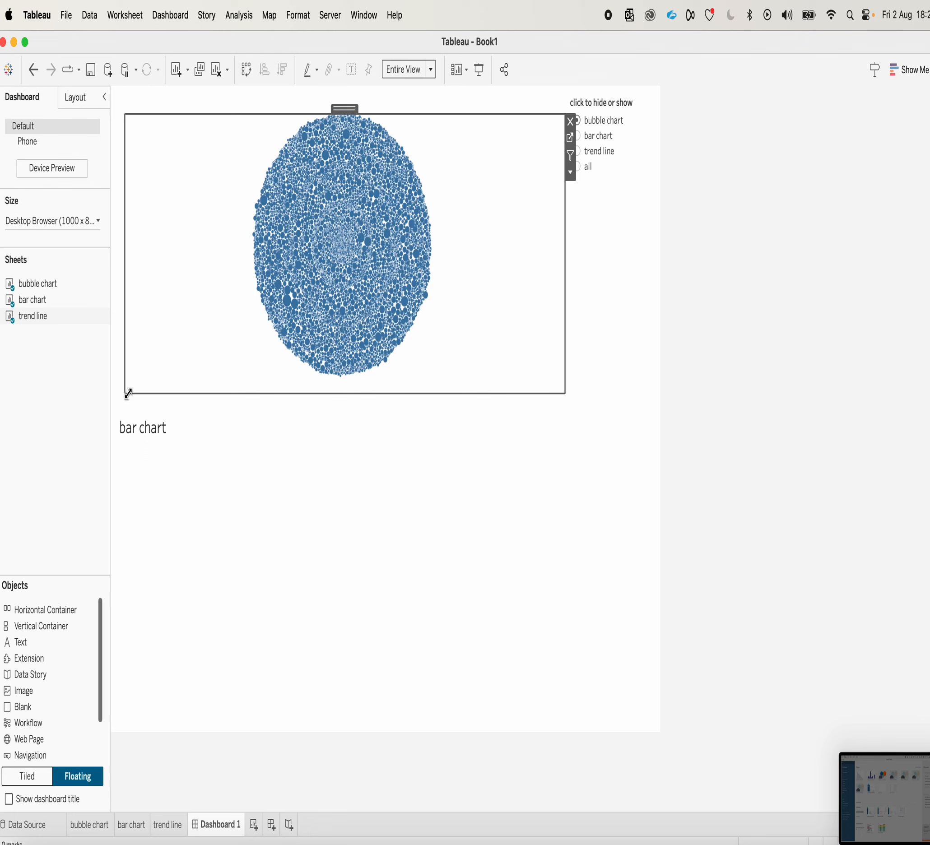
left_click_drag(128, 394, 119, 410)
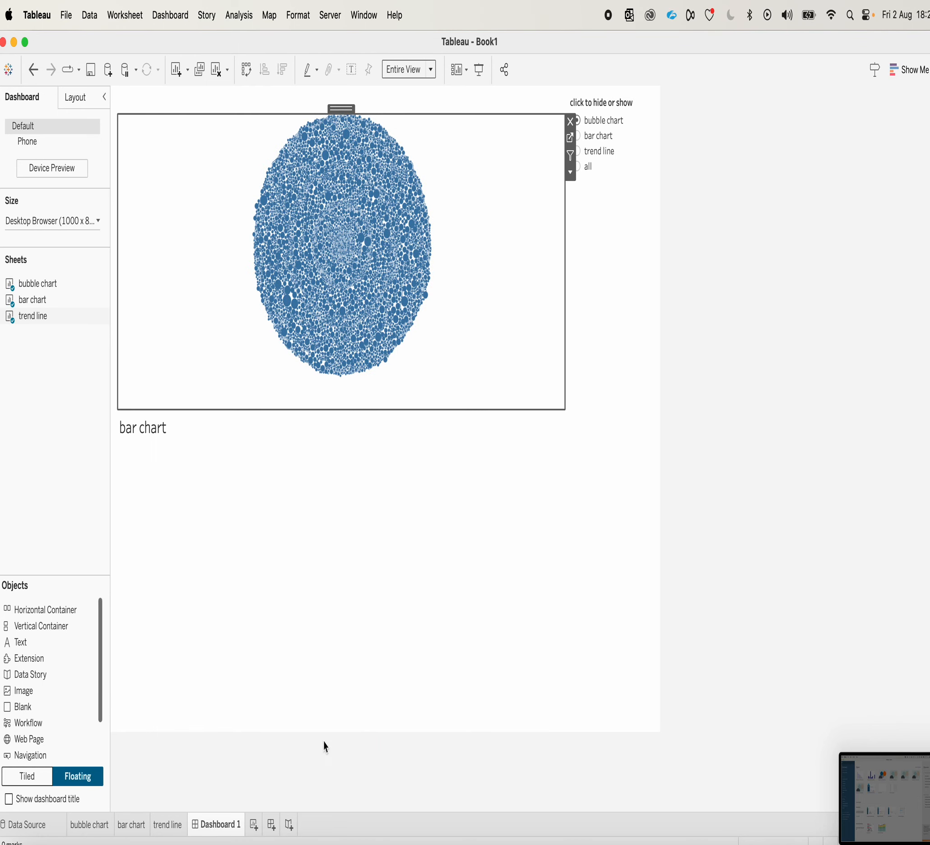
Add a new blank worksheet.
left_click(253, 826)
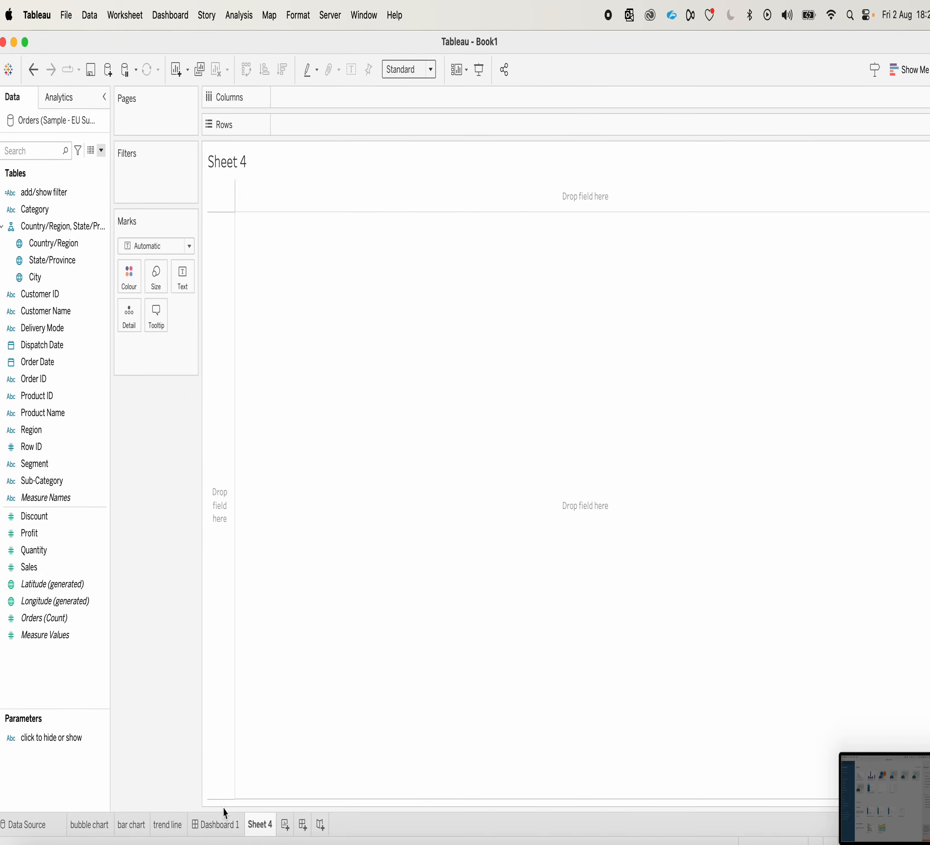
Rename the dashboard as bubble chart title.
left_click(222, 825)
double_click(222, 826)
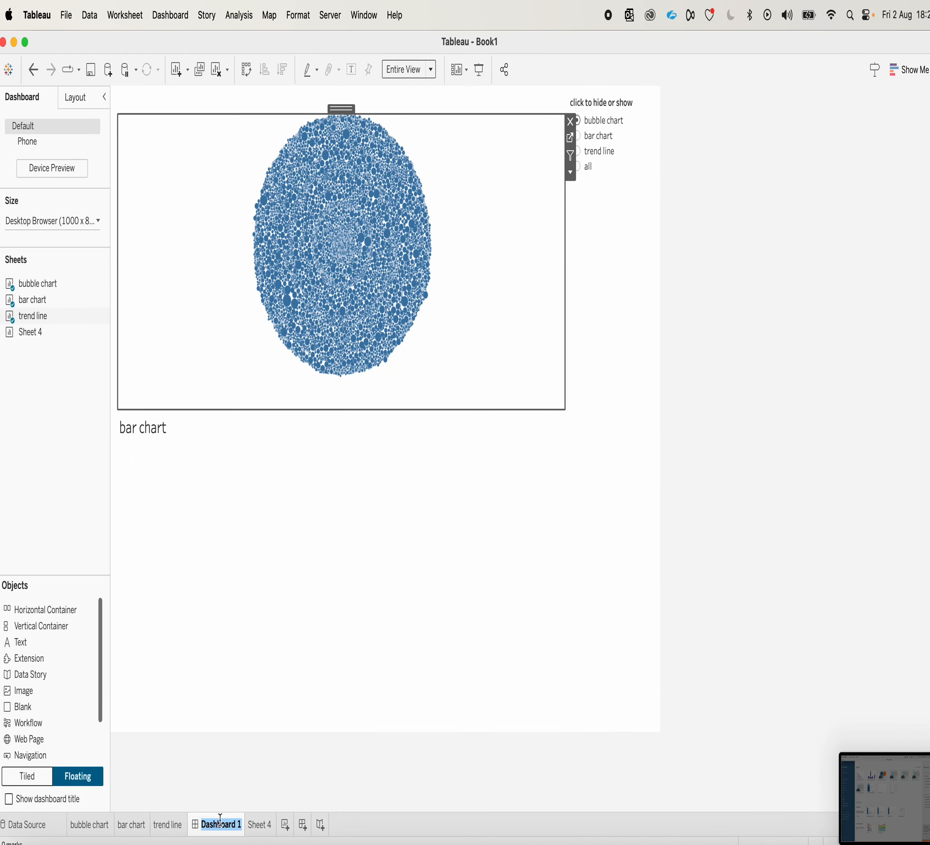
type("b")
type("ubble chart tit")
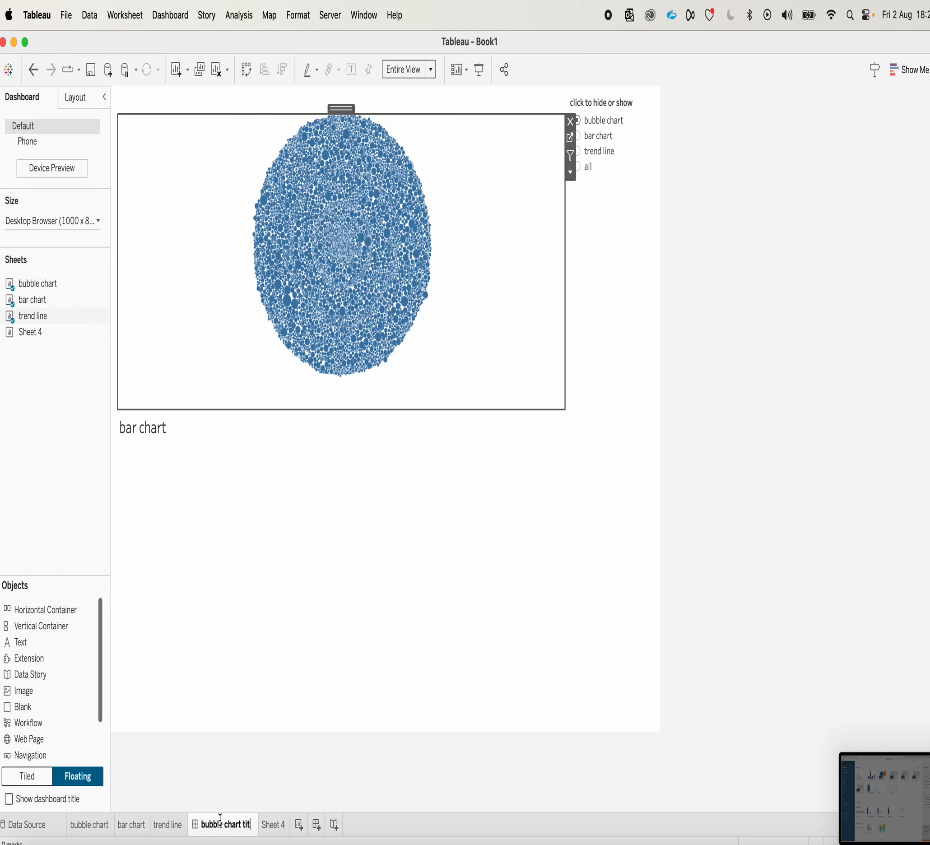
type("le")
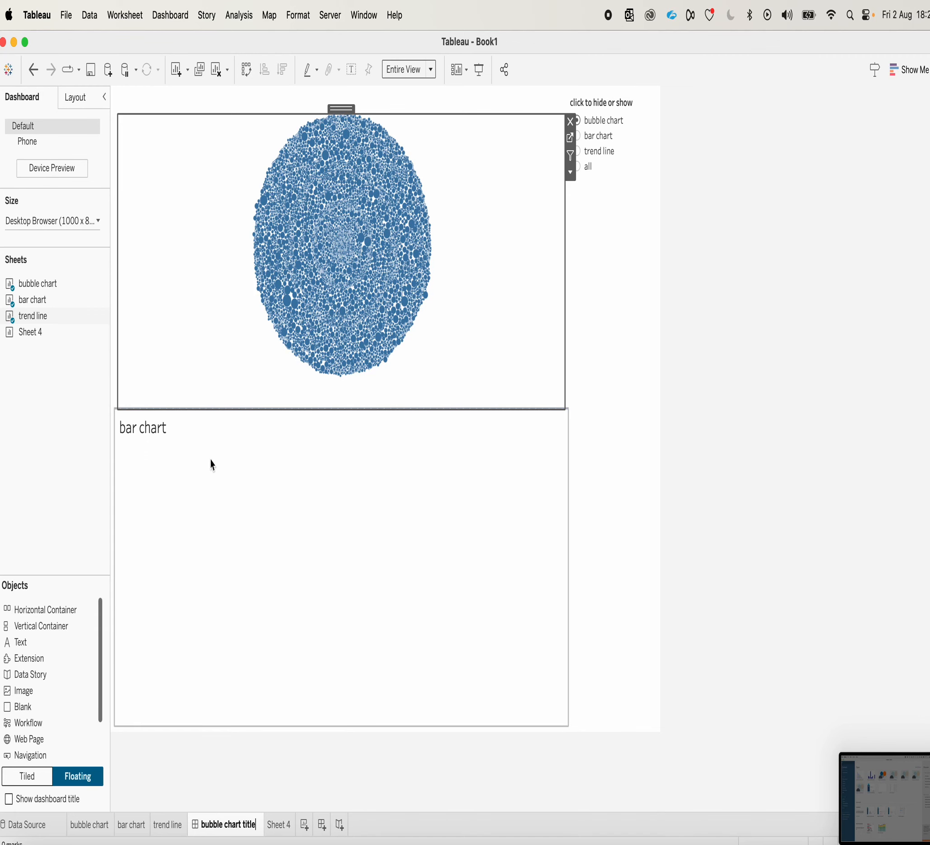
left_click(266, 627)
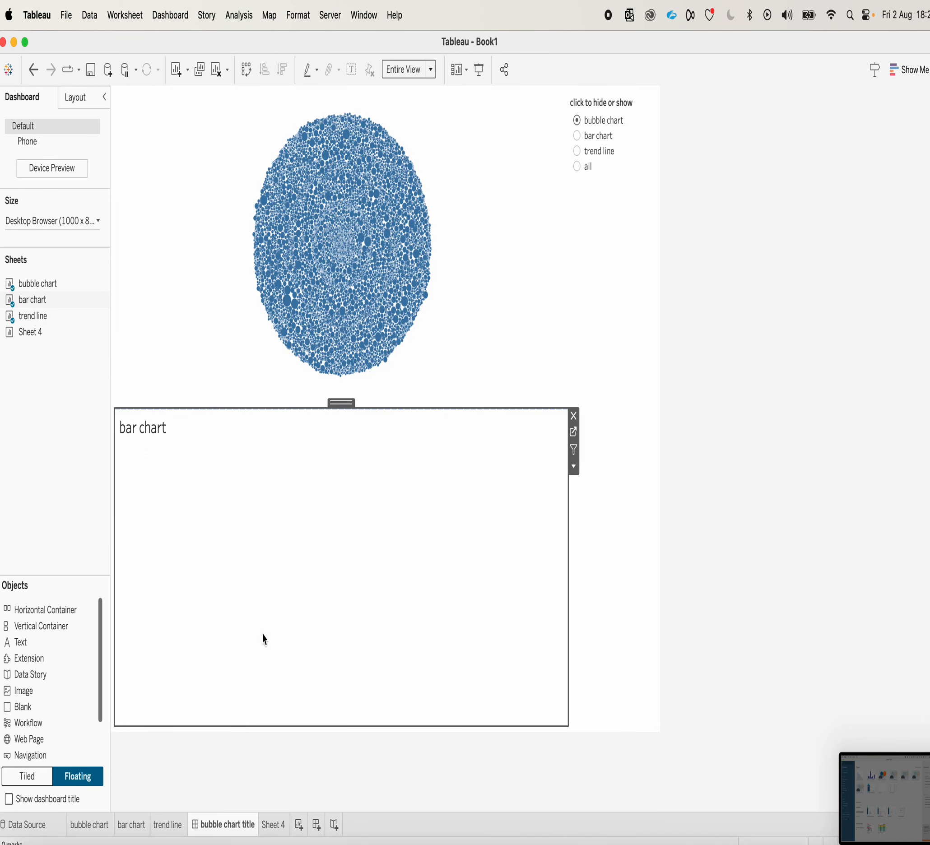
Rename the dashboard as dashboard.
double_click(238, 826)
type("dashboard")
Add another new worksheet and move the dashboard tab to the end of the sheet tabs.
left_click(274, 829)
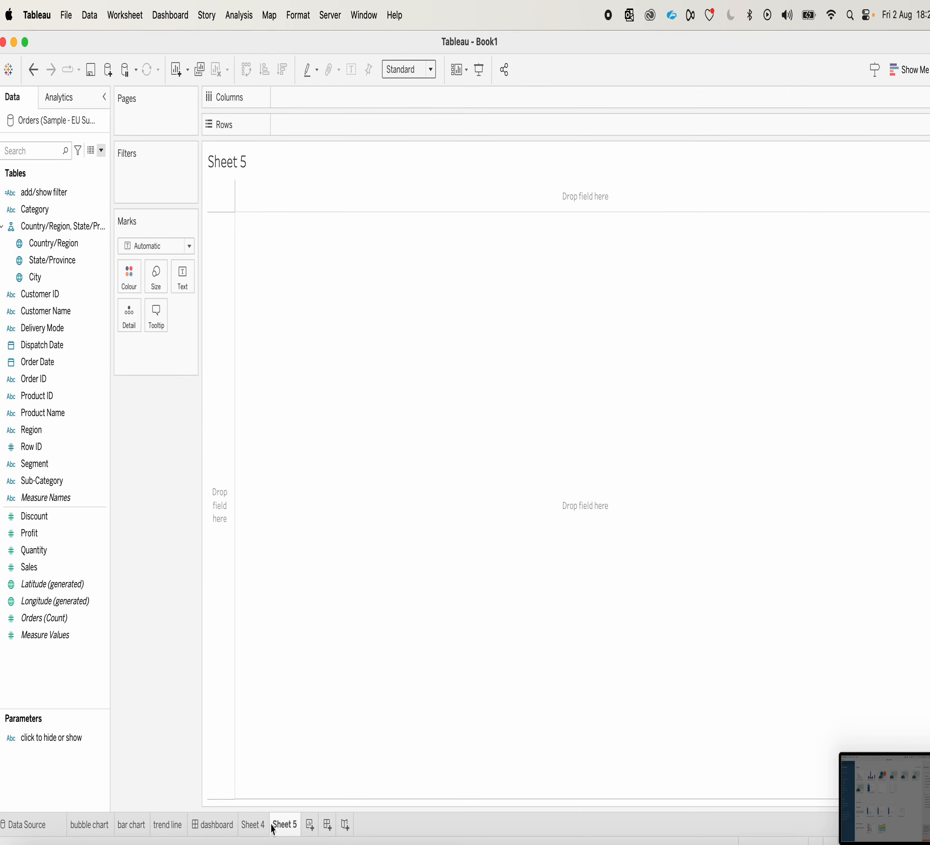
mouse_move(263, 828)
left_mouse_down()
mouse_move(188, 829)
mouse_move(300, 828)
left_mouse_up()
Rename Sheet 4 as bubble chart title.
left_click(202, 829)
double_click(203, 829)
type("b")
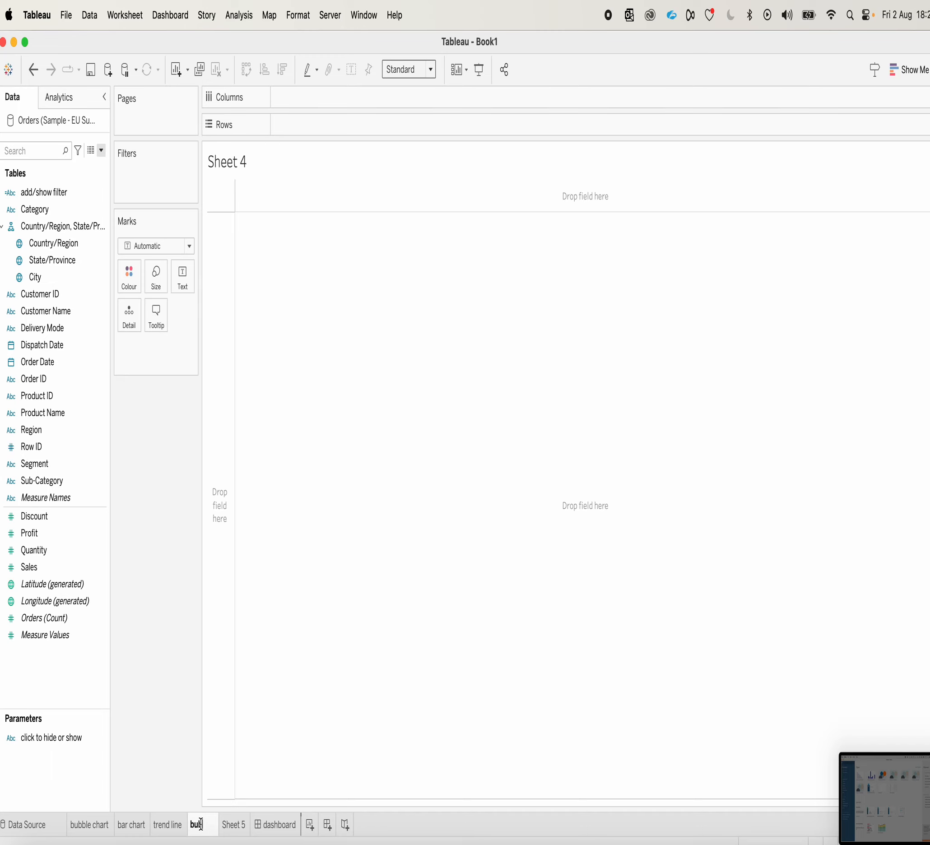
type("ubble chart to")
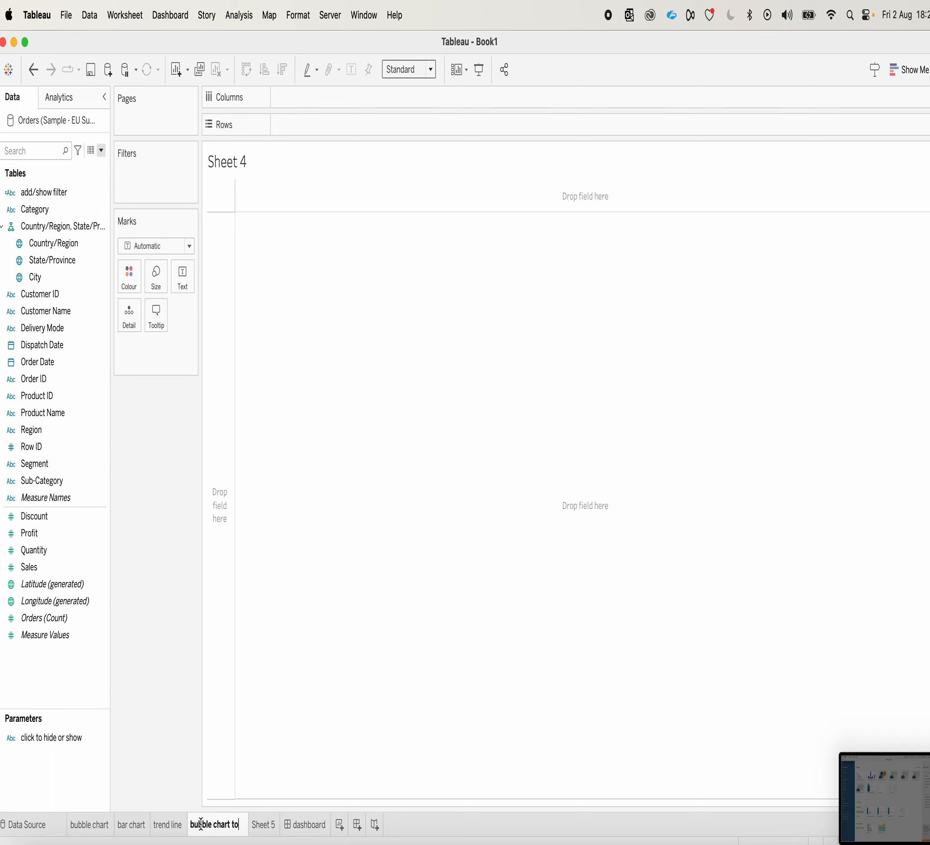
key("BackSpace")
type("itl")
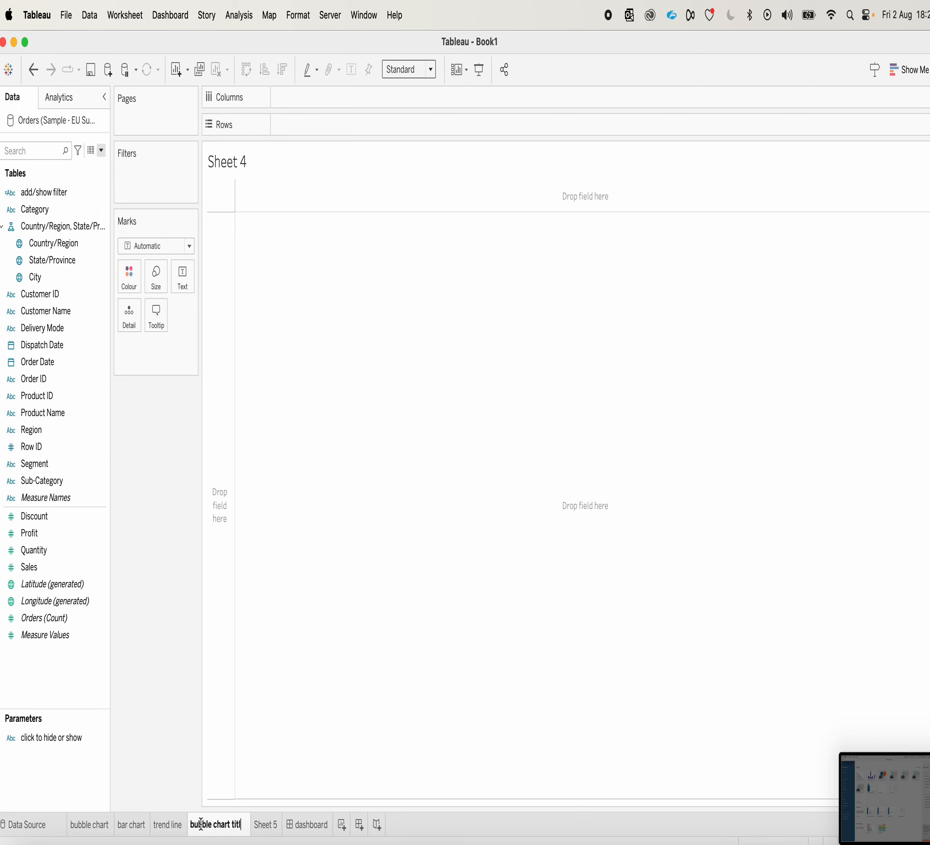
type("t")
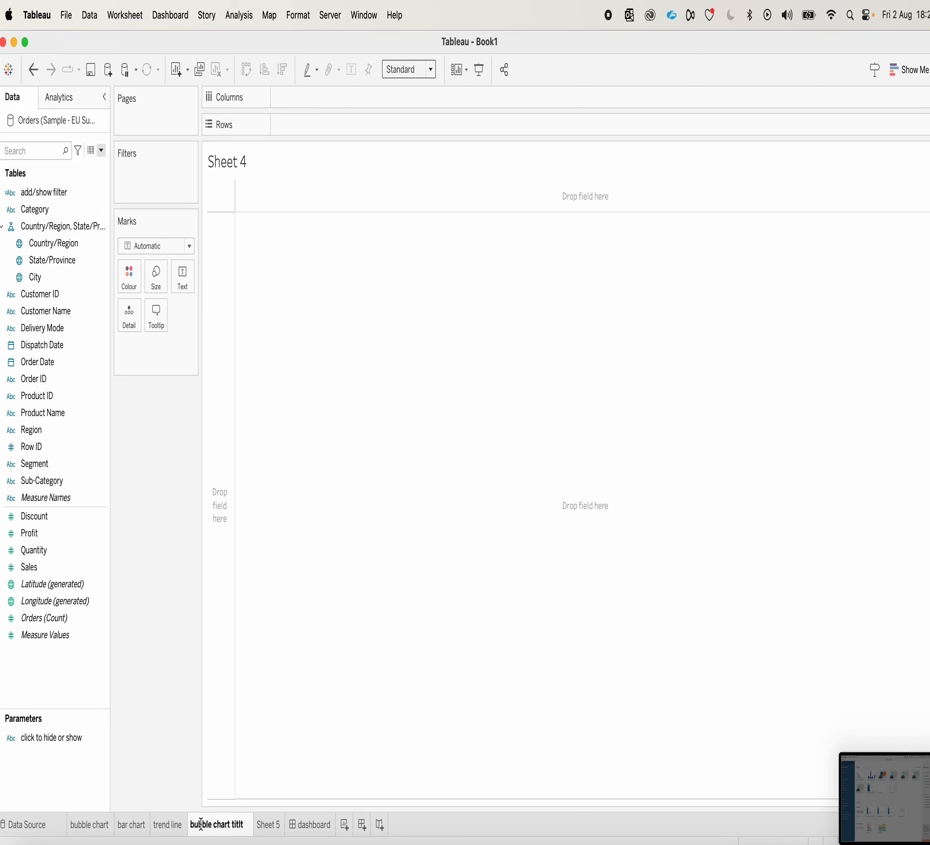
key("BackSpace")
type("e")
key("Return")
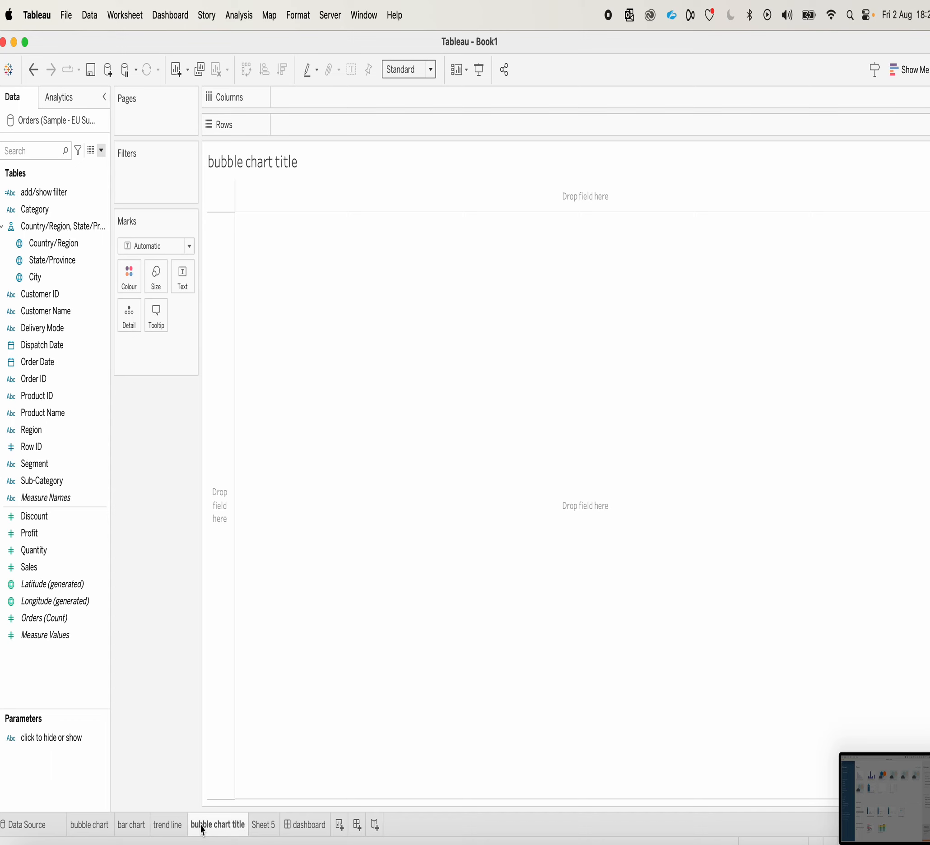
Rename Sheet 5 as trendline title.
double_click(272, 825)
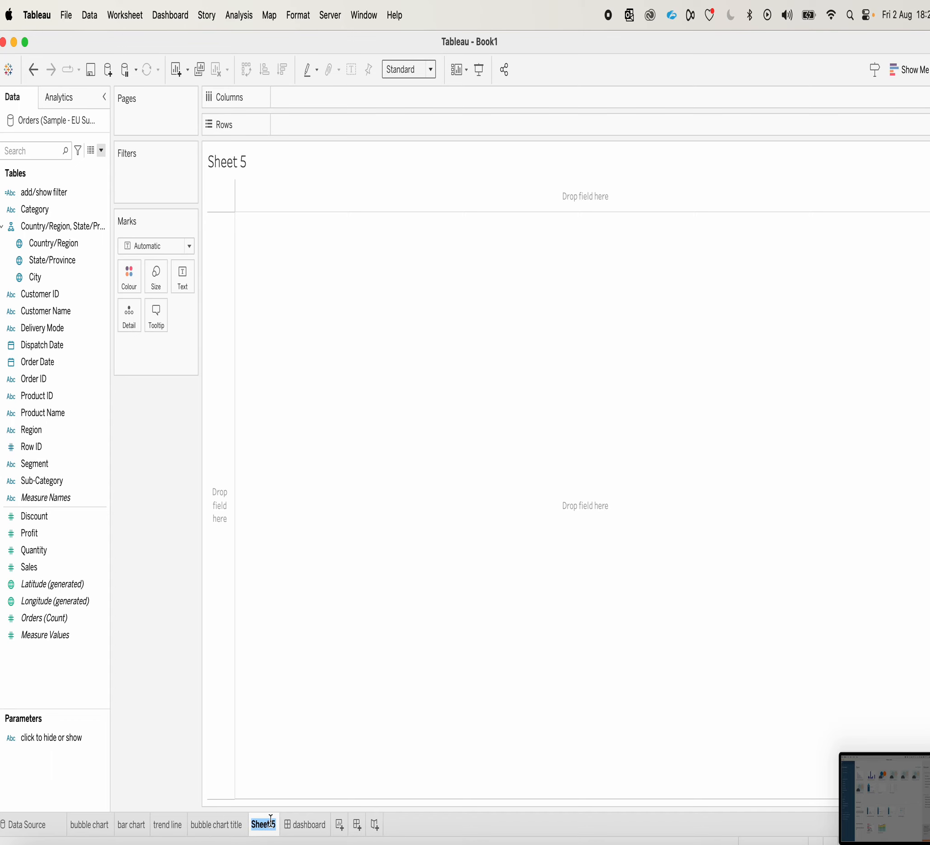
type("trendline")
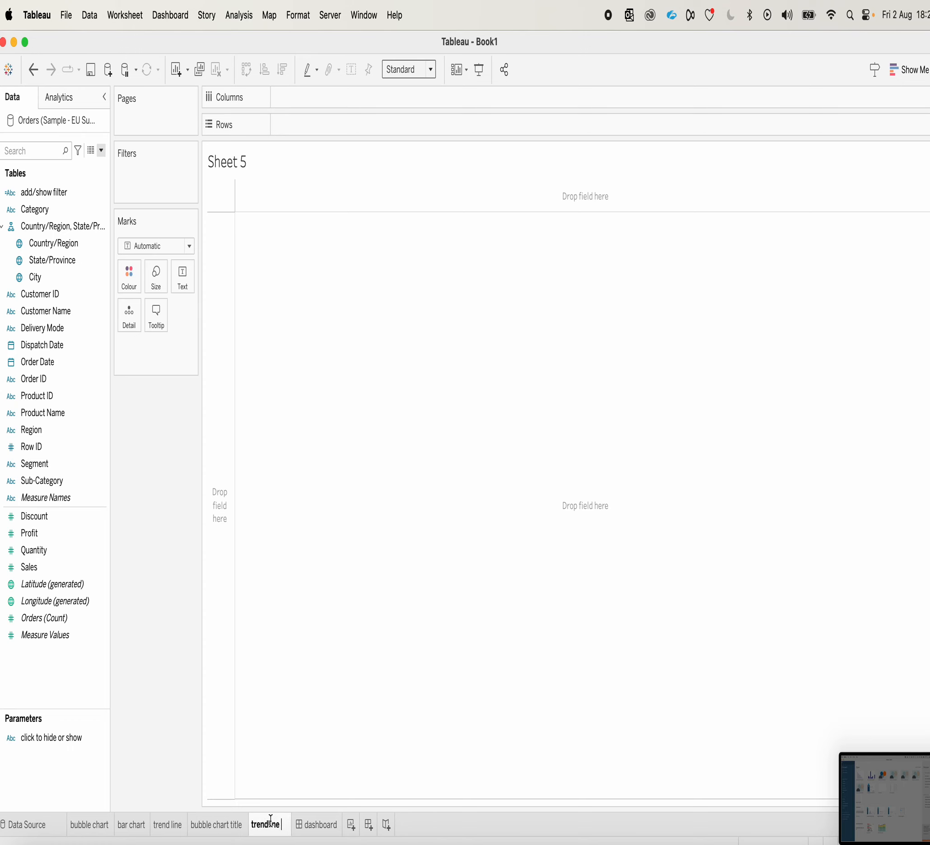
type(" title")
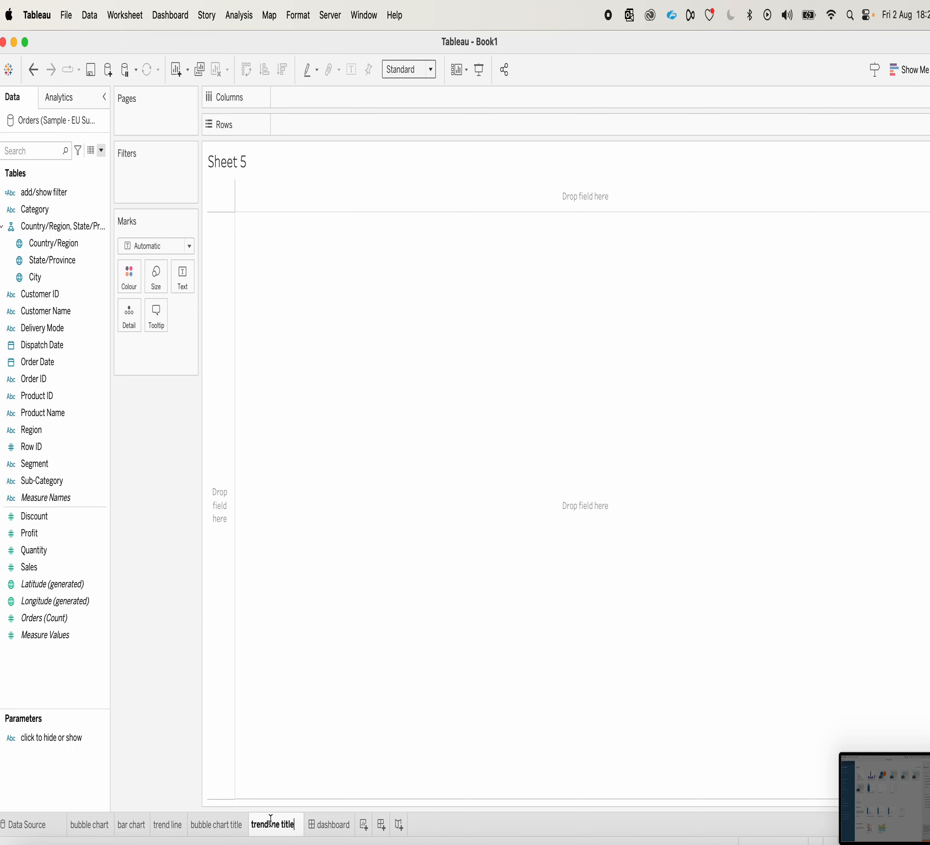
key("Return")
On the bubble chart title sheet, create a calculated field named Title.
left_click(331, 825)
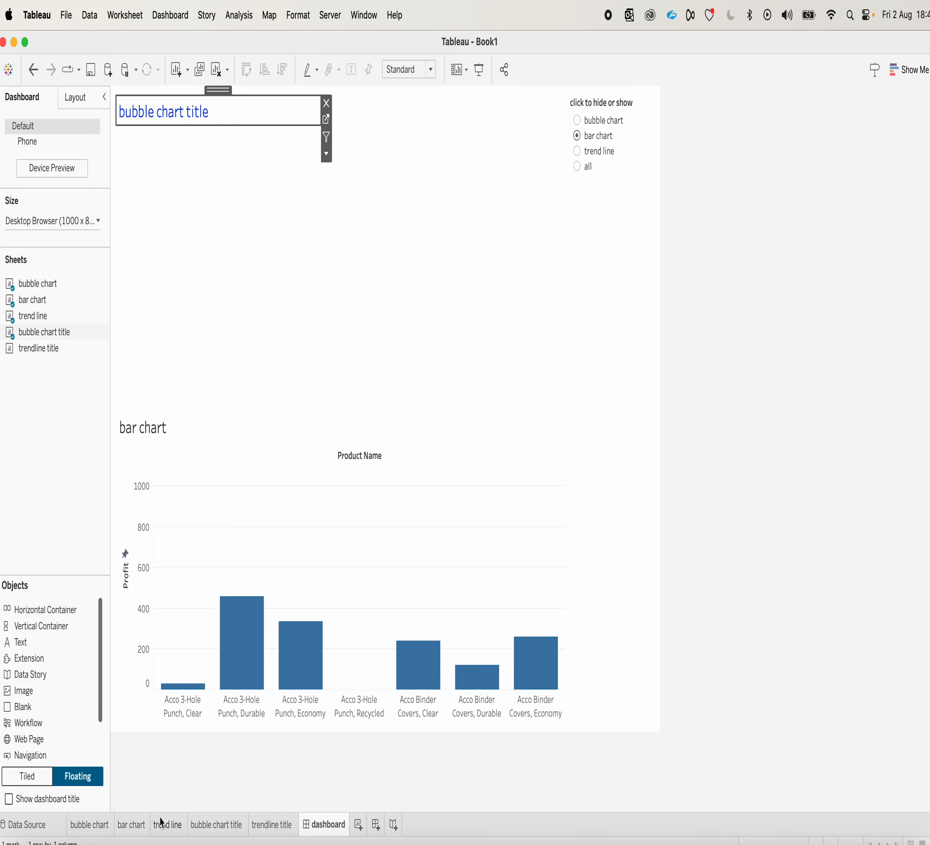
mouse_move(165, 830)
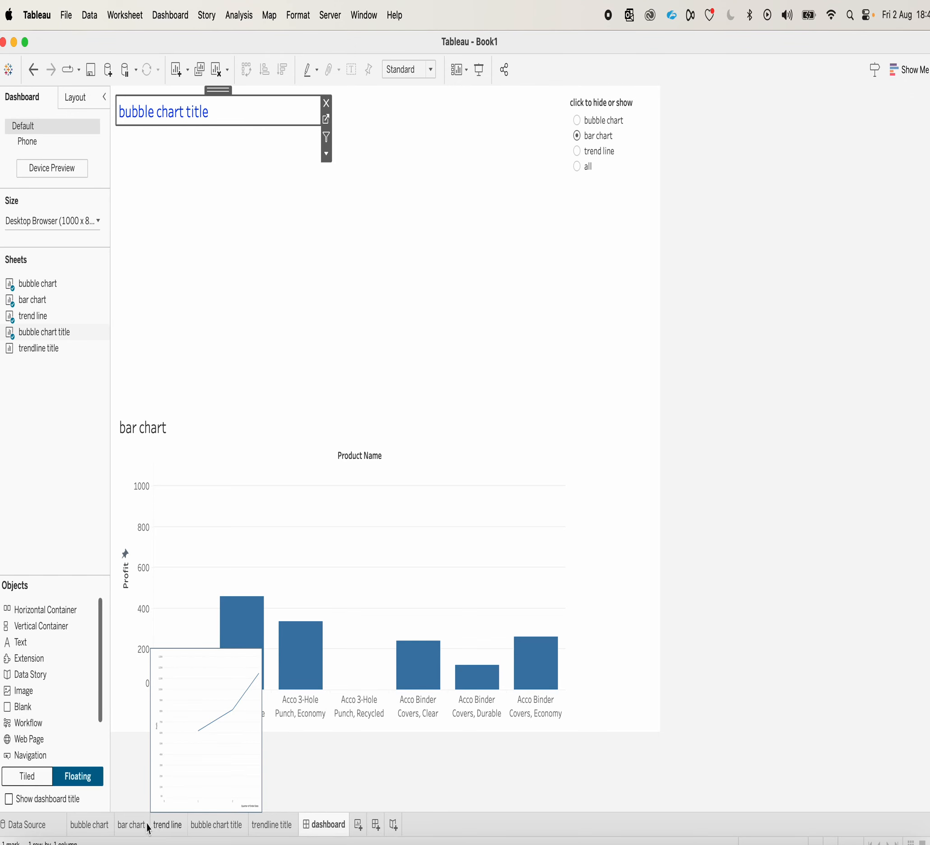
left_click(207, 829)
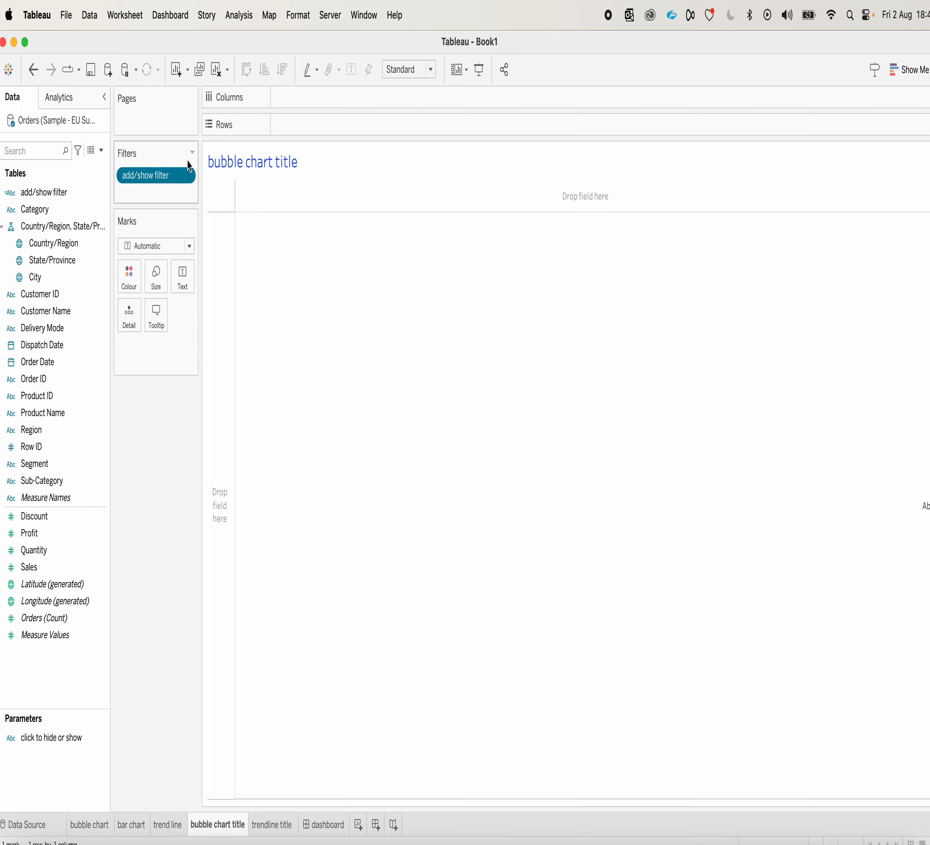
left_click(101, 150)
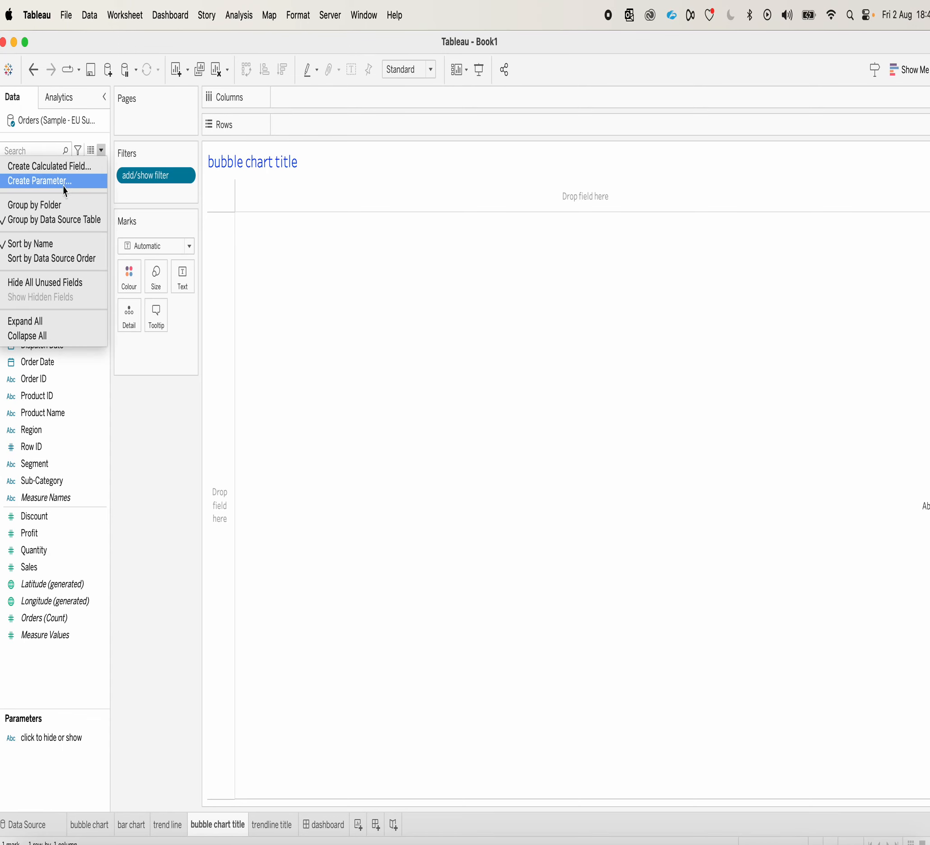
left_click(77, 168)
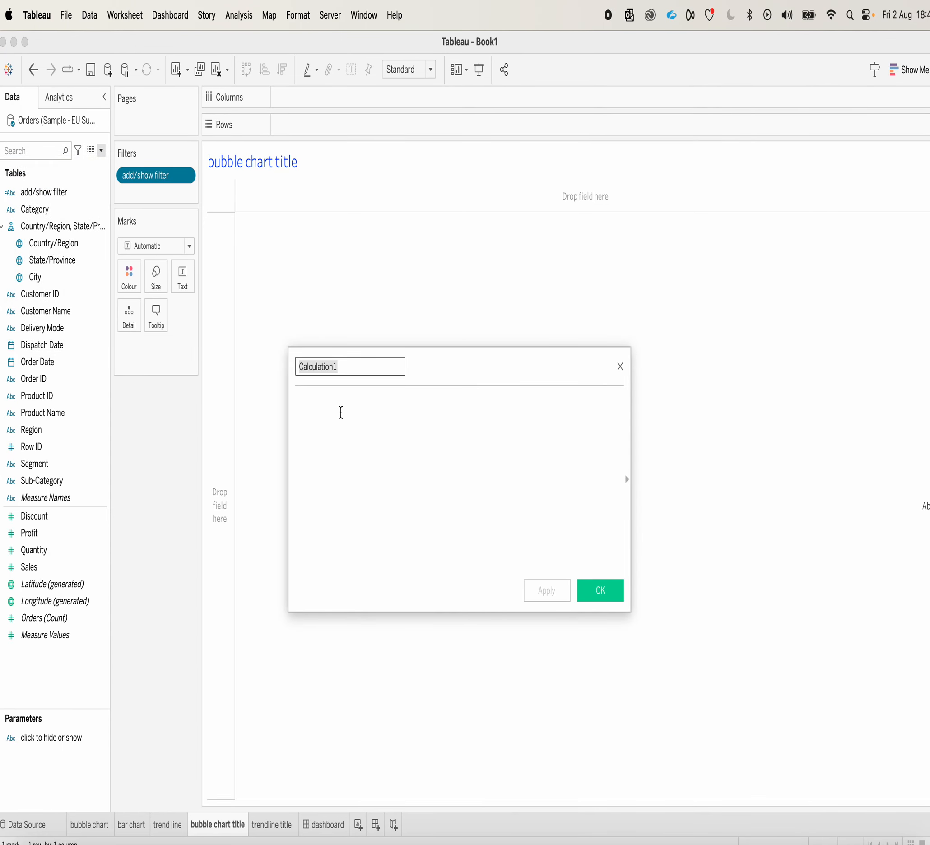
type("t")
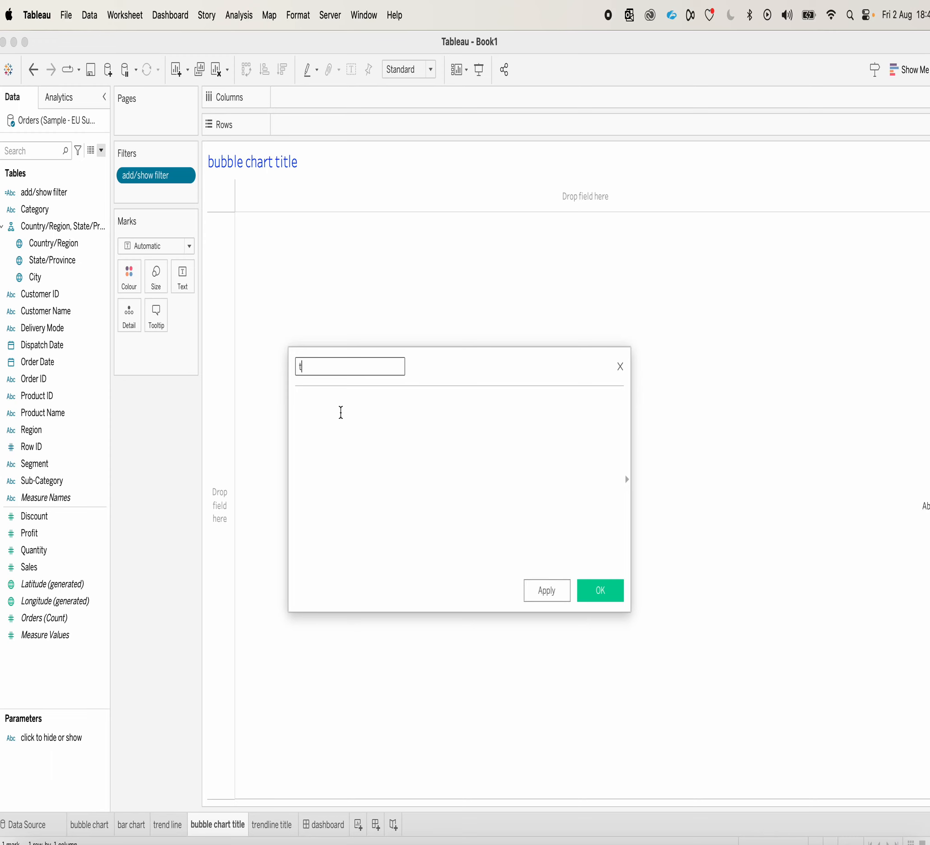
type("Title")
left_click(600, 590)
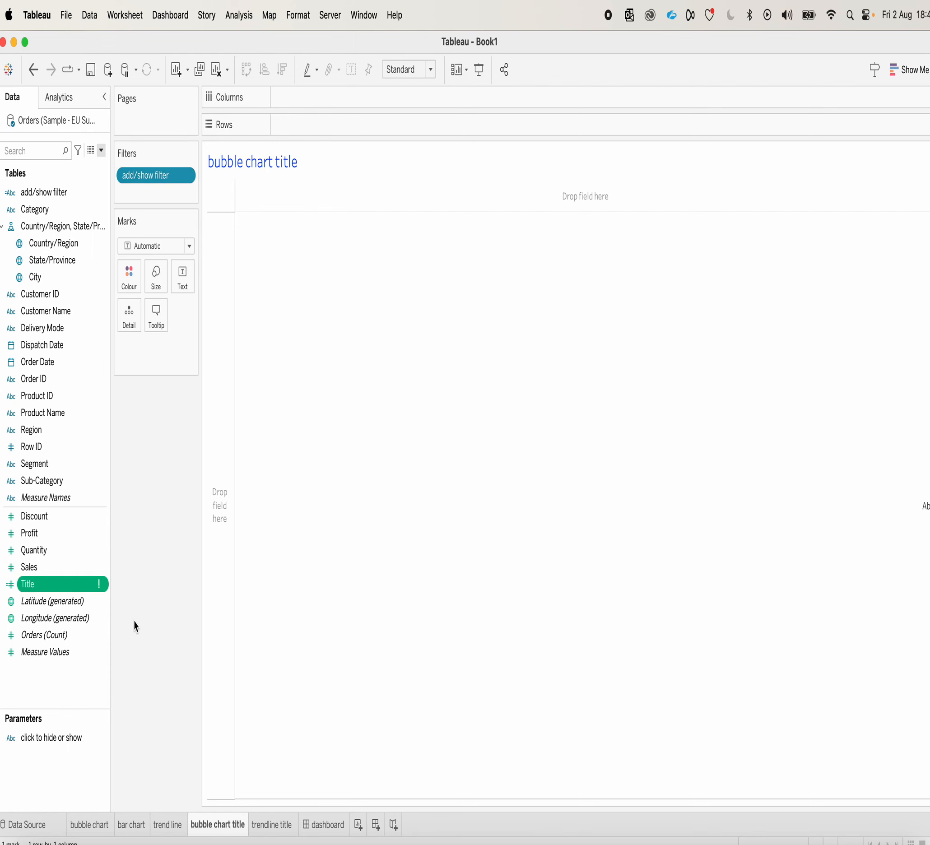
Edit the Title calculation so its formula is the text "bubble chart title".
left_click(103, 586)
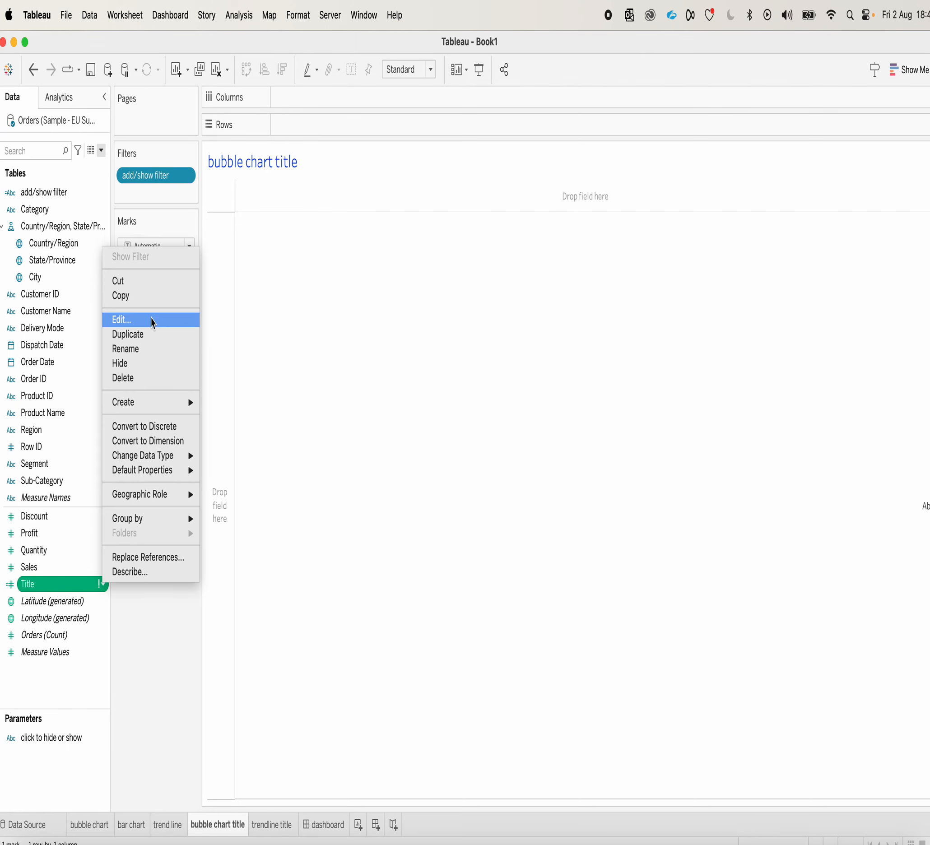
left_click(154, 322)
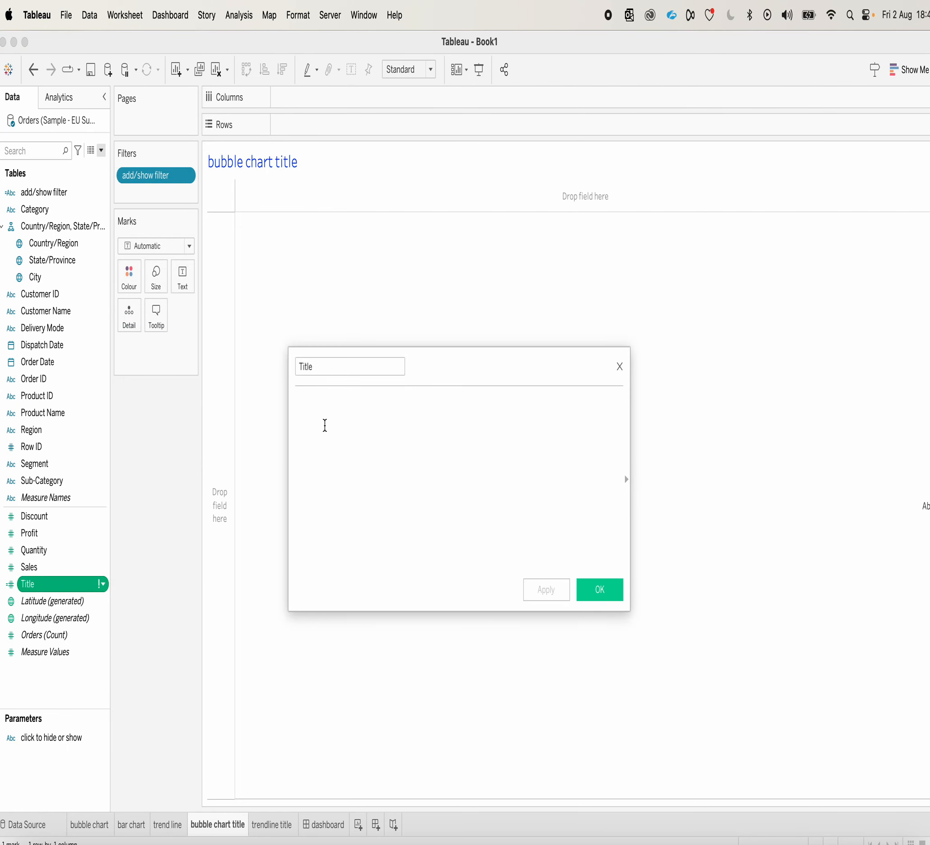
type("bub")
type("ble chart title")
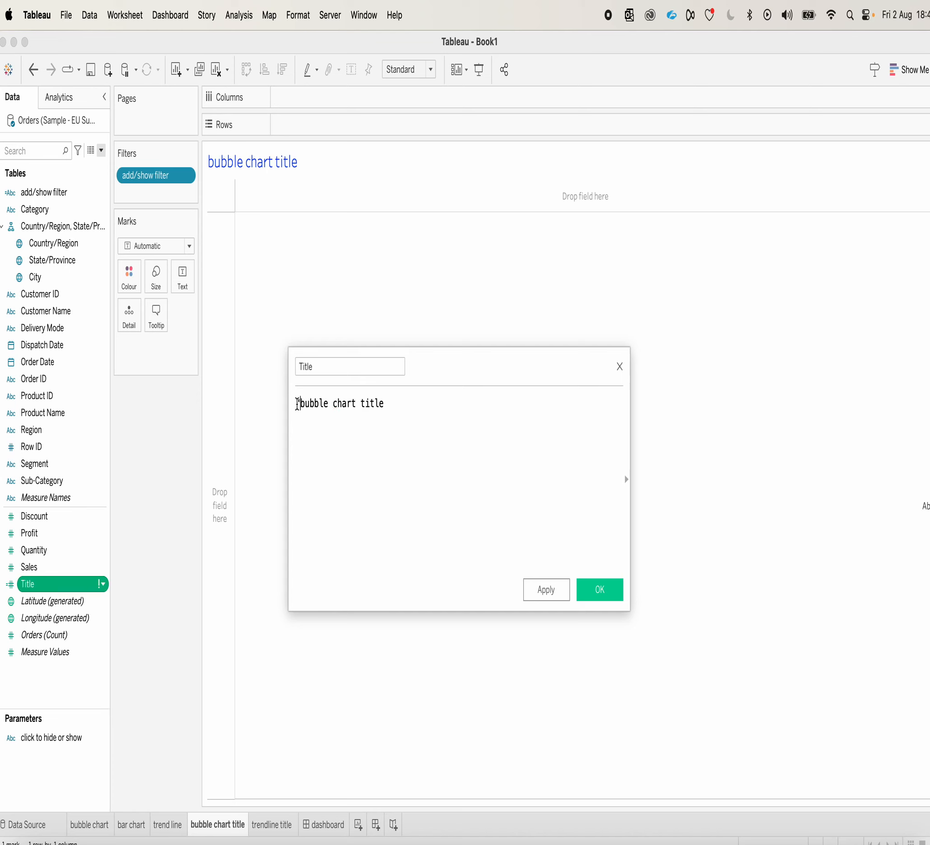
type("\"")
left_click(391, 398)
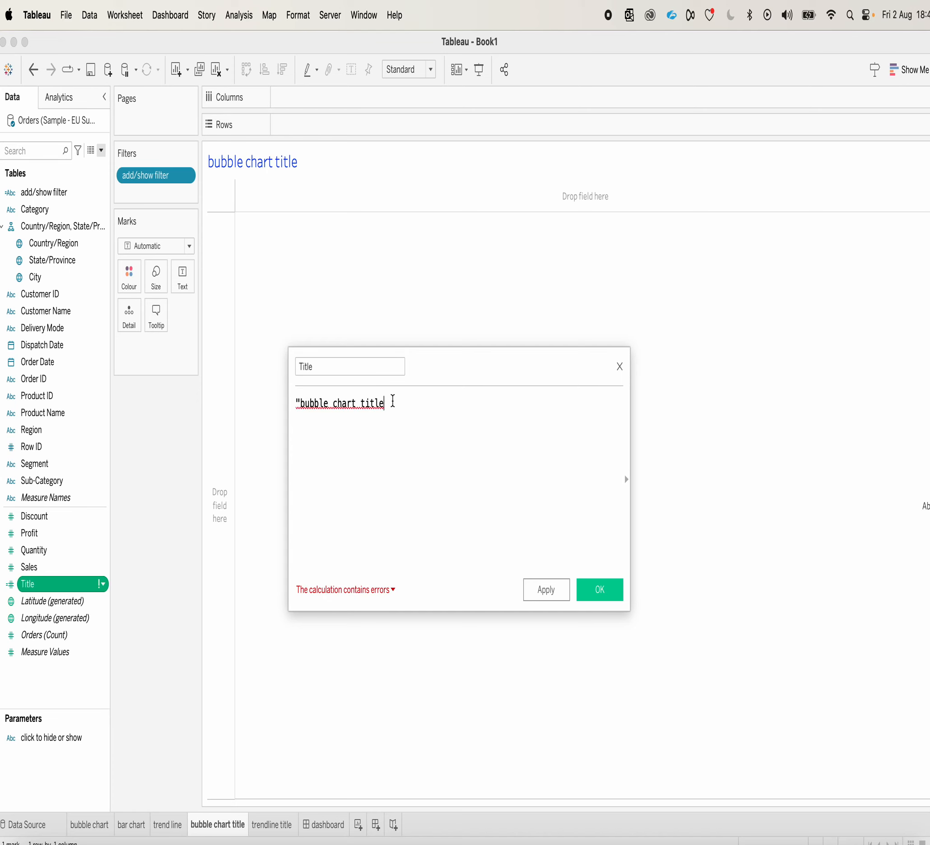
type("\"")
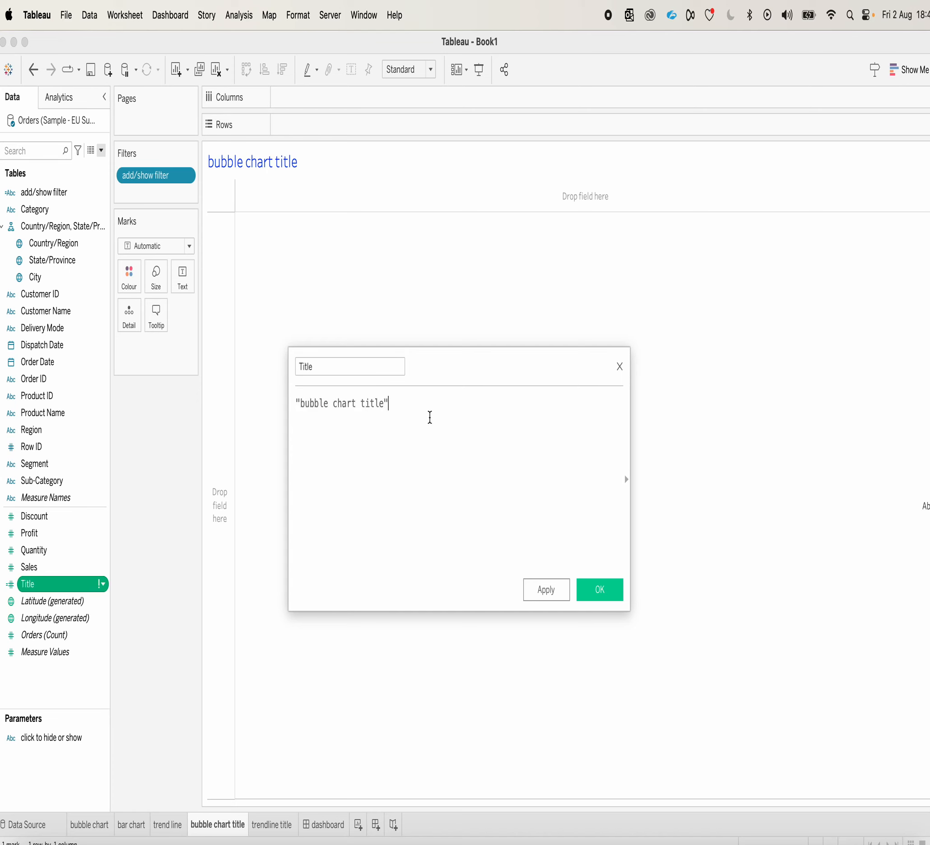
left_click(599, 596)
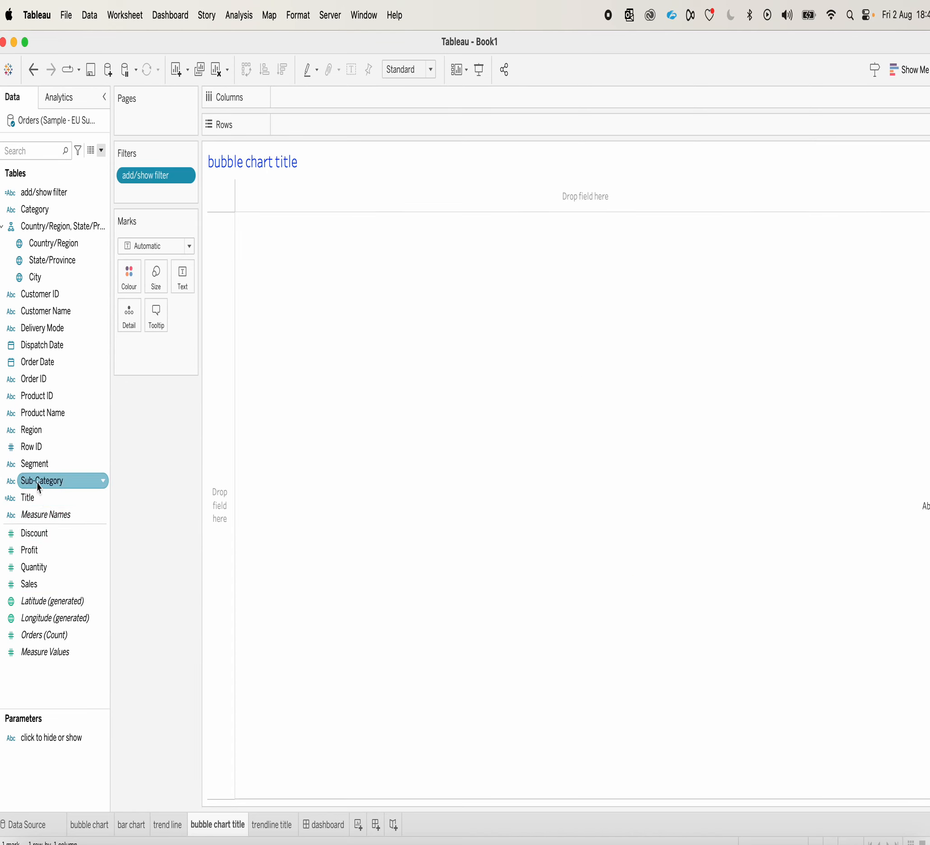
Place the Title field on the Text mark of the bubble chart title sheet.
left_click(29, 499)
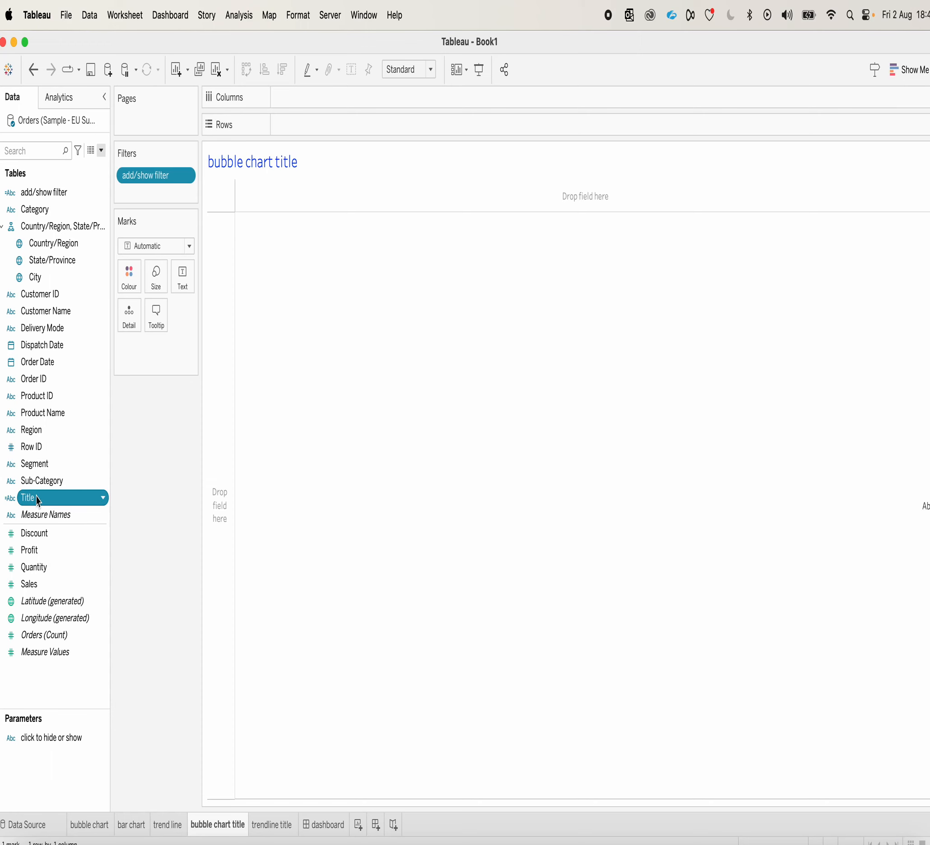
left_click_drag(38, 499, 272, 273)
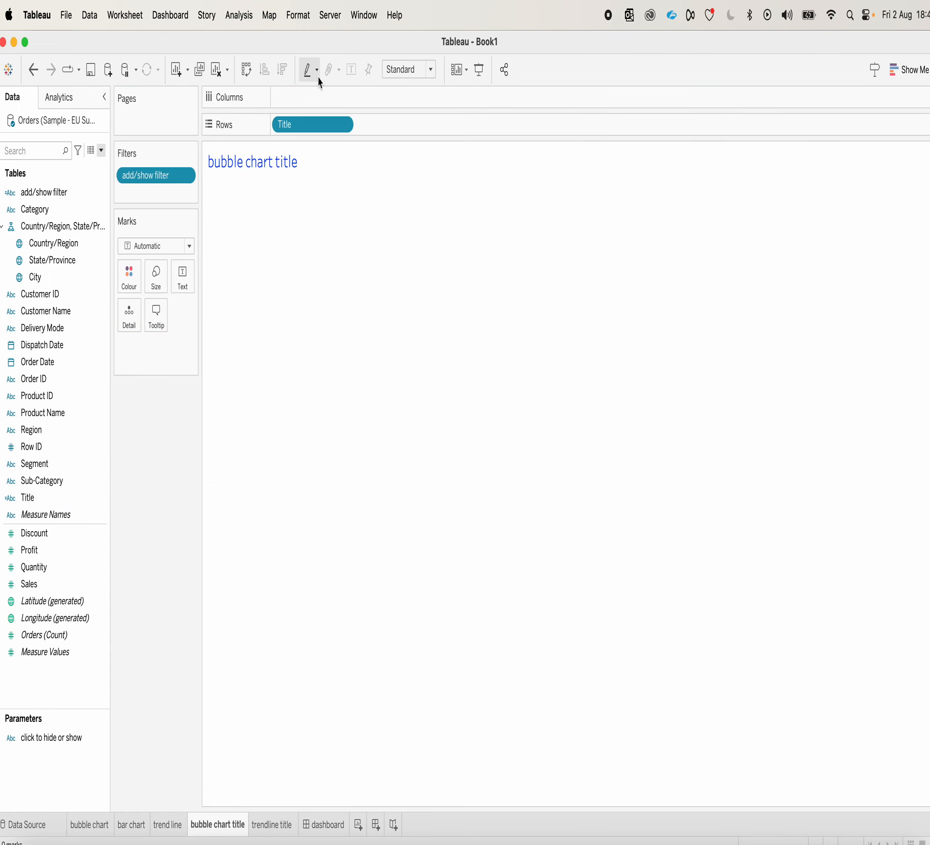
left_click(303, 124)
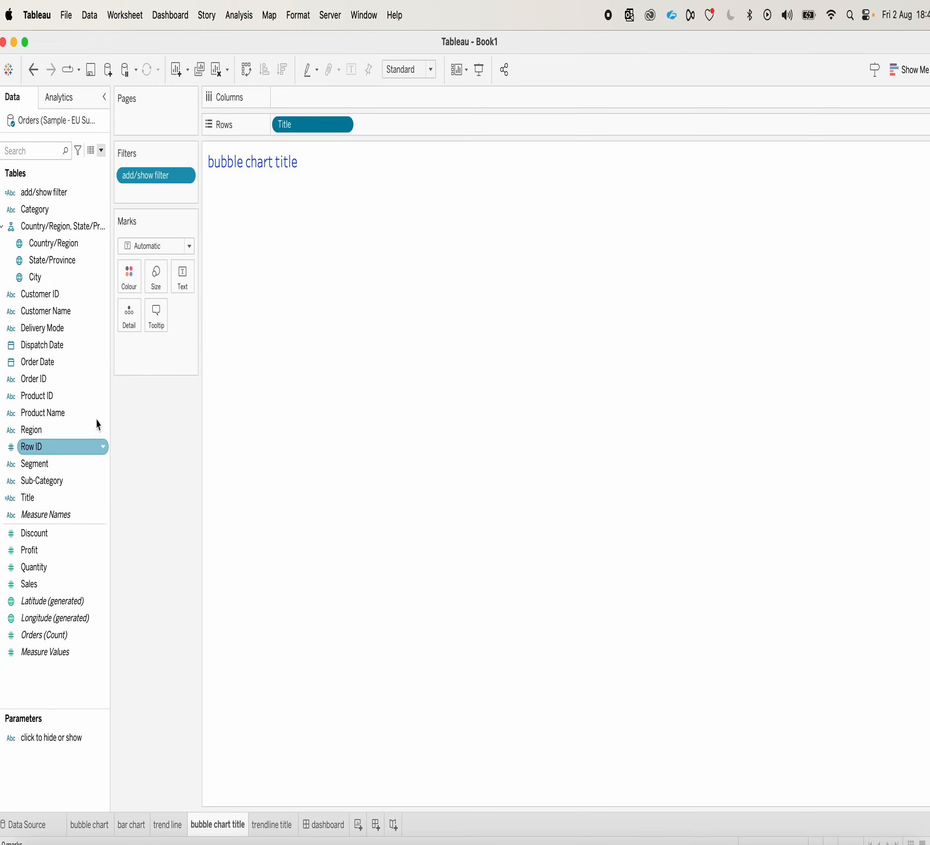
left_click_drag(284, 126, 181, 288)
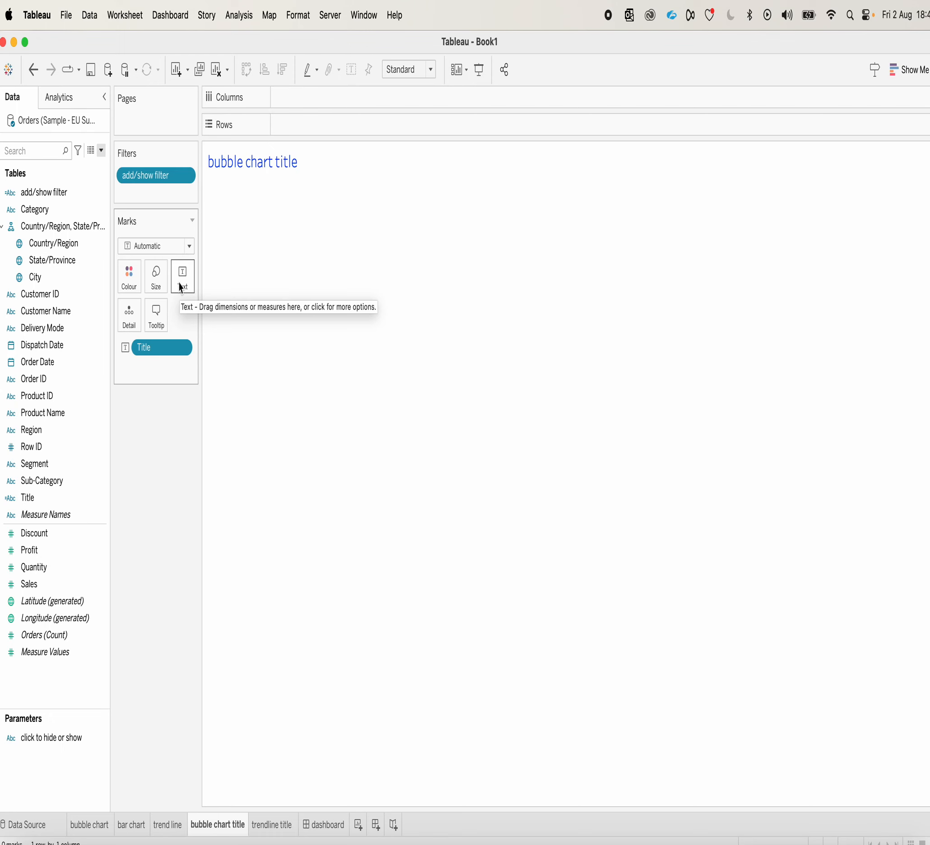
Set the mark colour to blue.
left_click(127, 279)
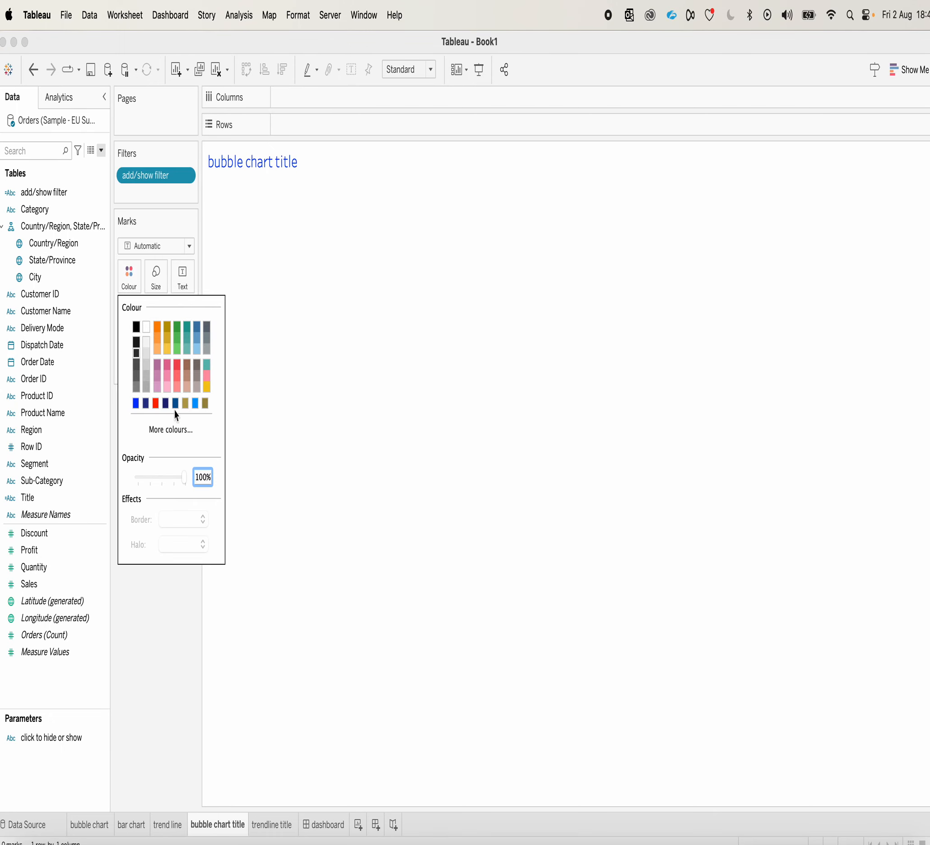
left_click(135, 404)
left_click(275, 466)
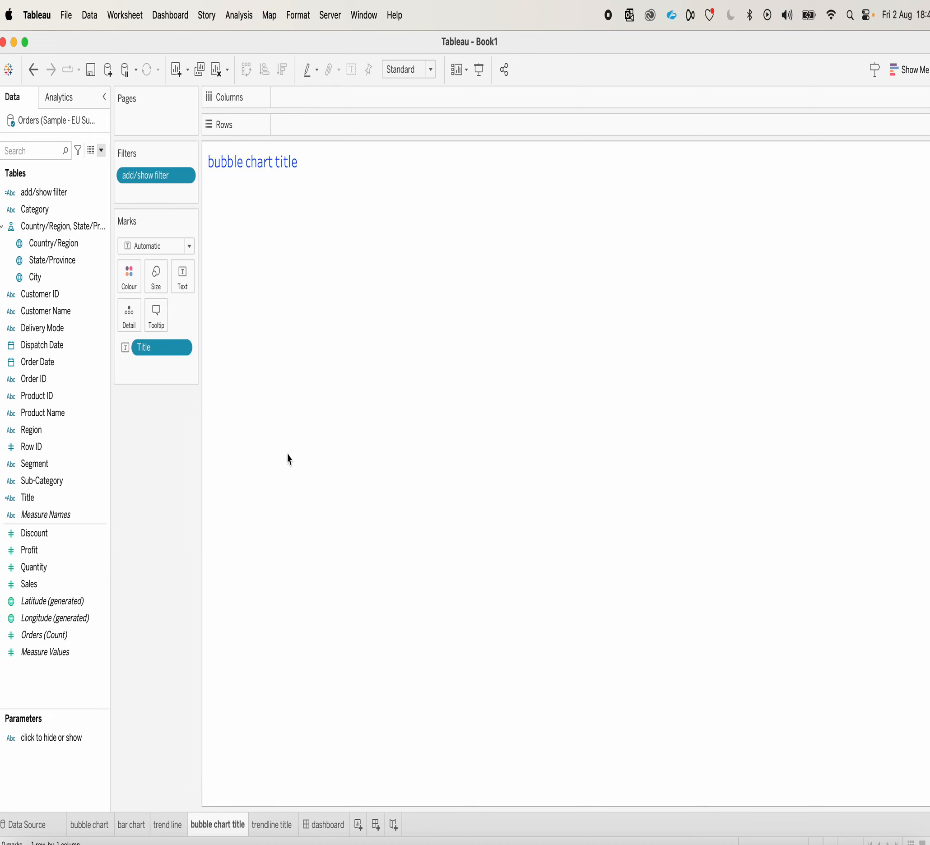
Reopen the Title calculation to check its formula.
double_click(144, 351)
left_click(158, 415)
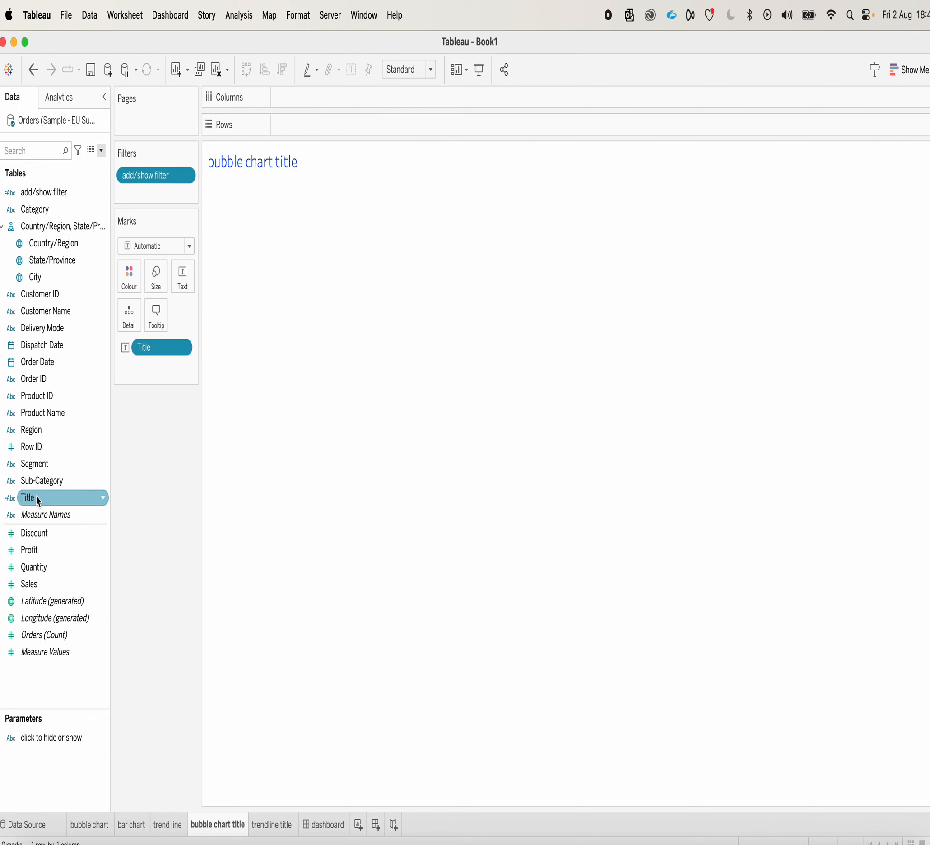
left_click(103, 498)
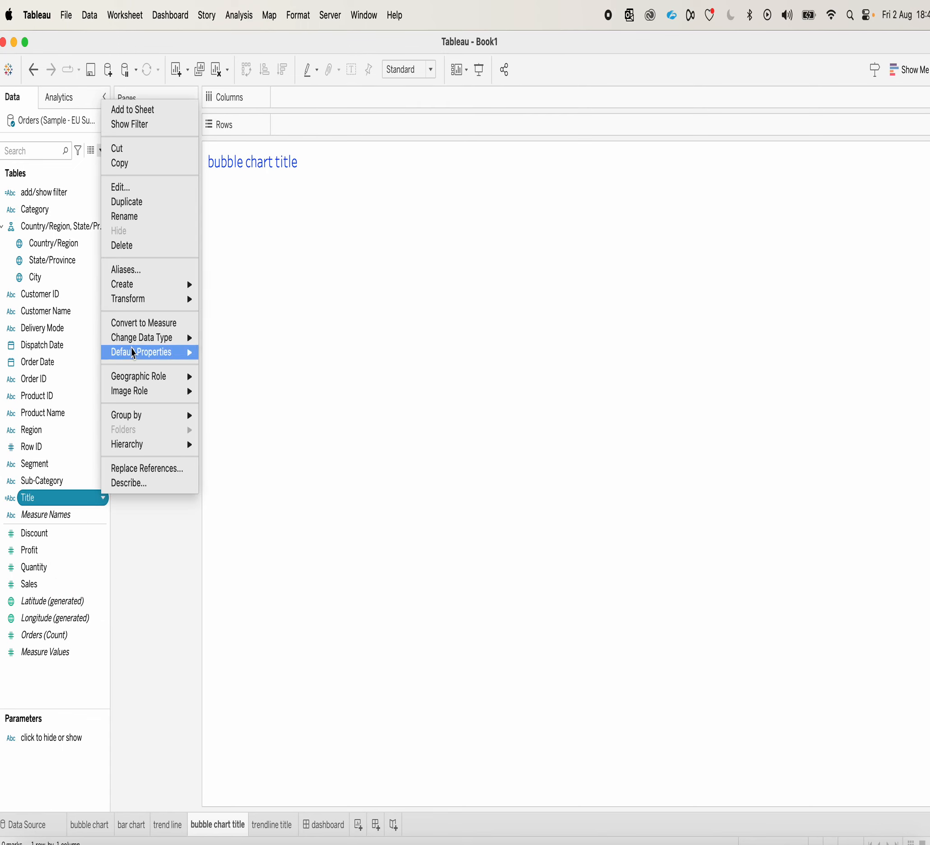
left_click(134, 193)
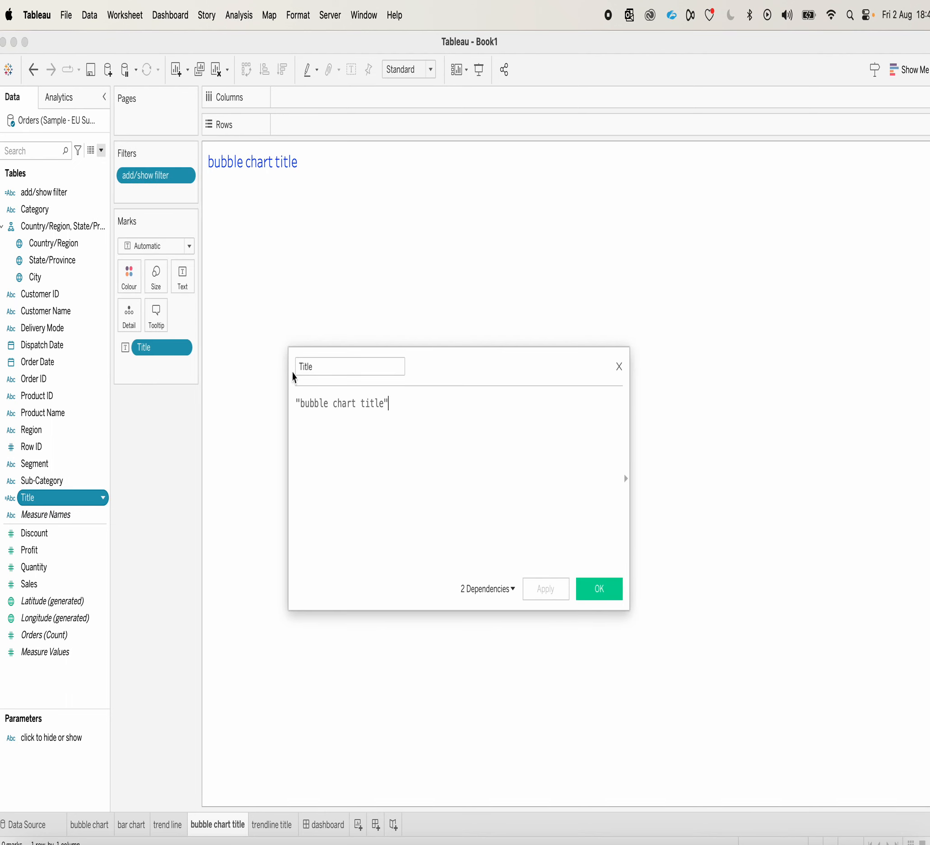
left_click_drag(395, 405, 287, 411)
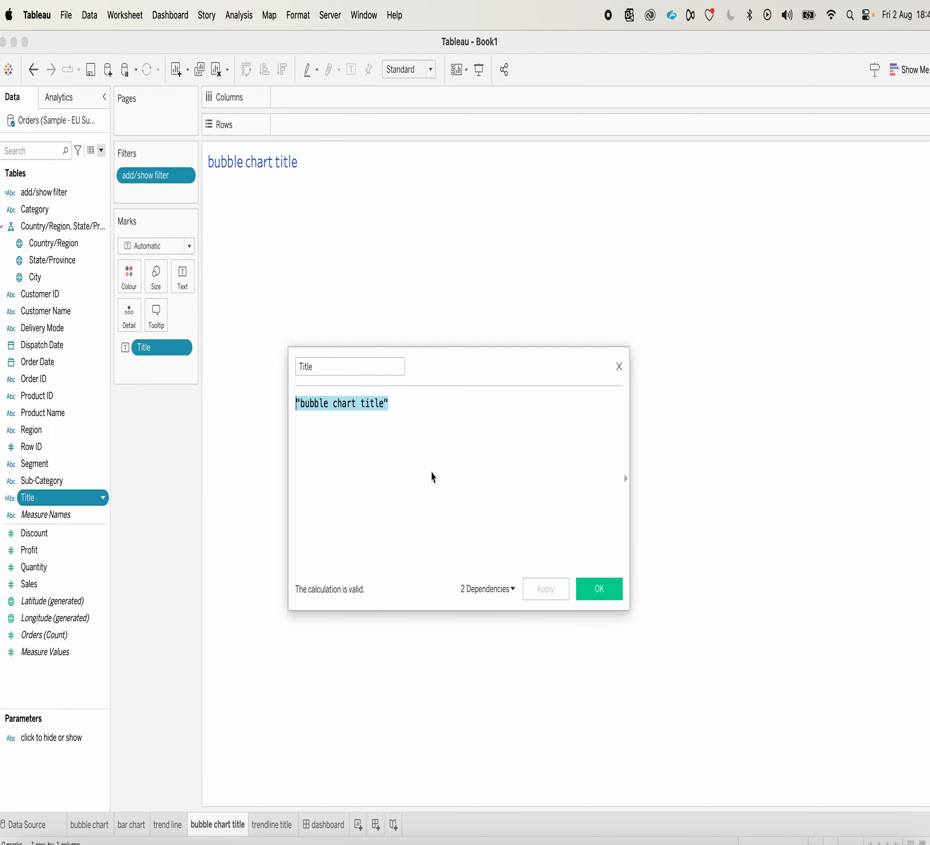
left_click(599, 590)
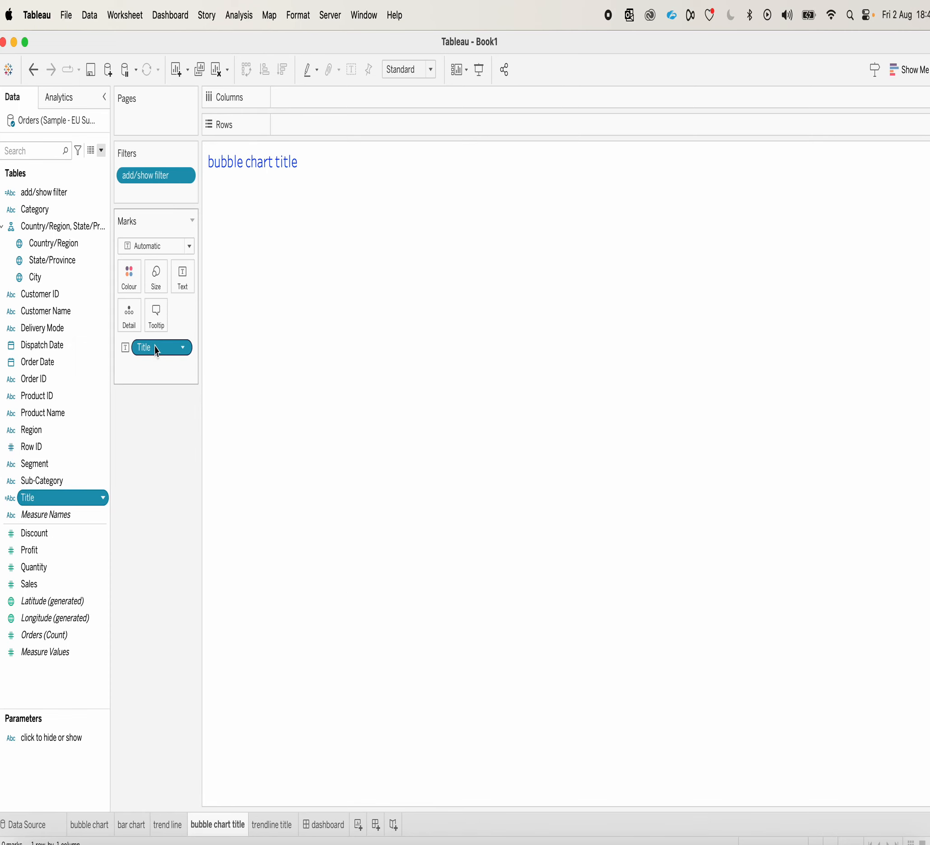
left_click_drag(157, 351, 186, 274)
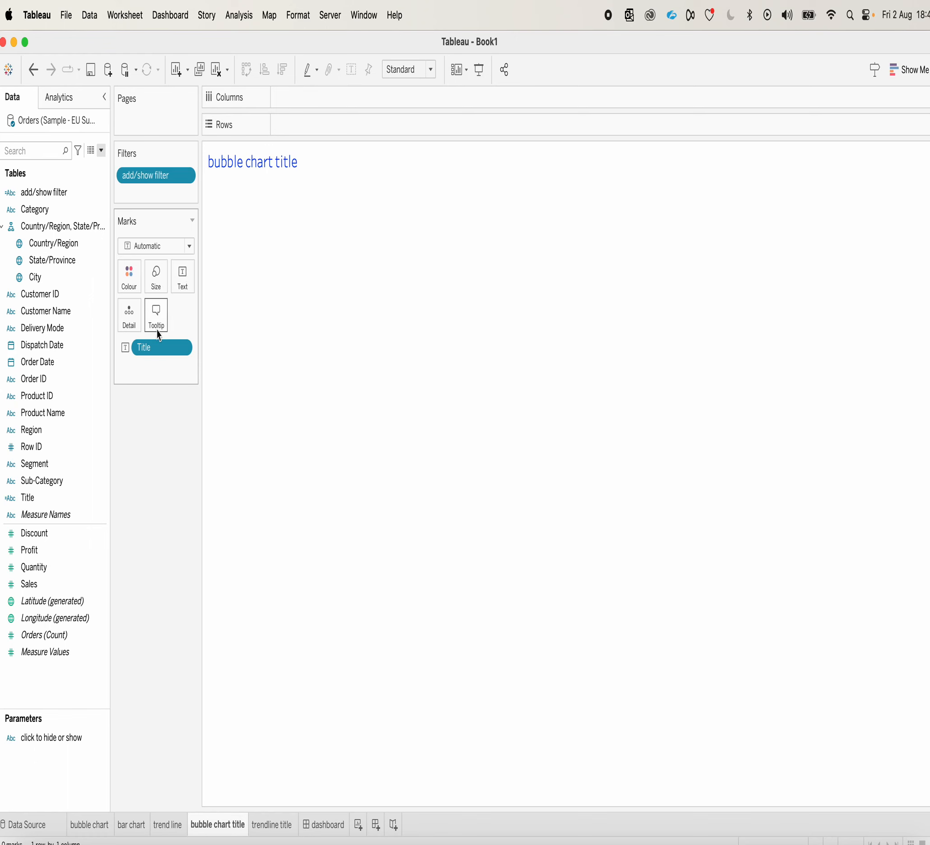
left_click_drag(158, 347, 190, 281)
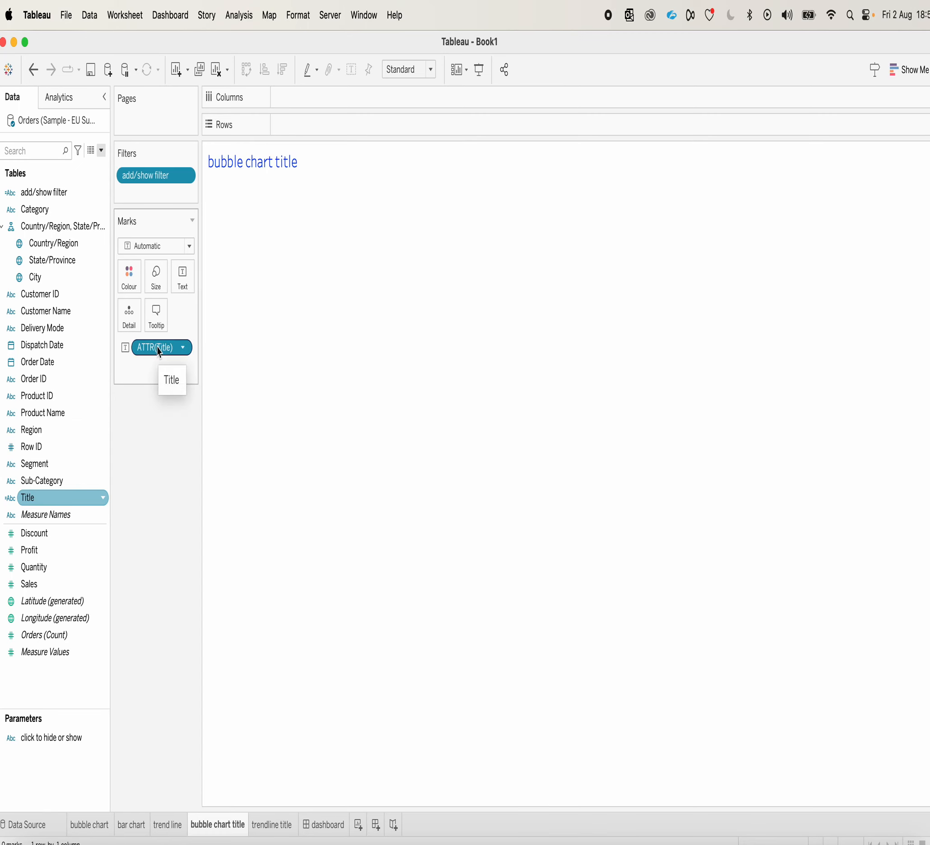
left_click(183, 348)
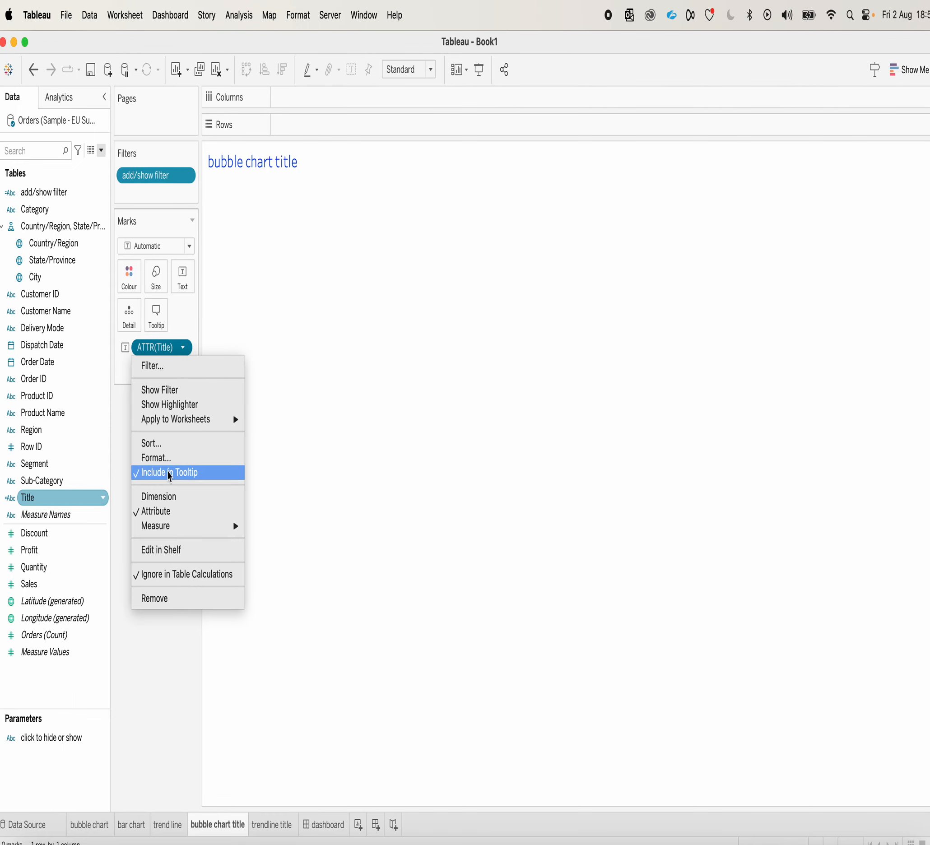
left_click(166, 603)
left_click_drag(46, 497, 181, 284)
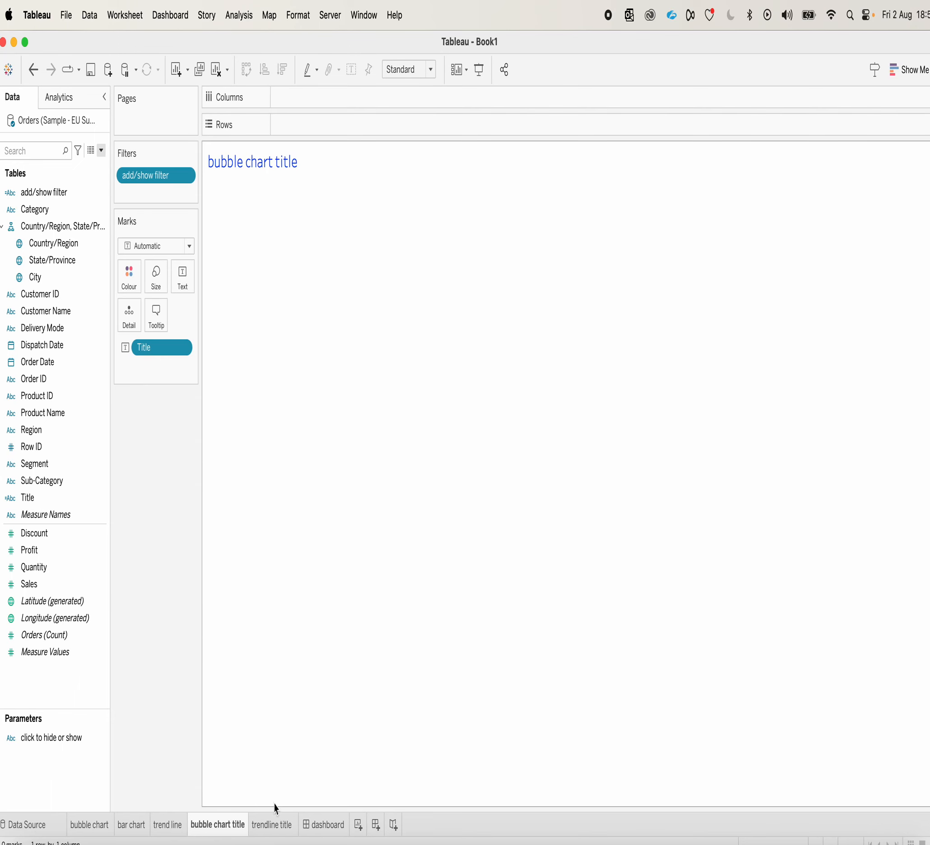
On the dashboard, widen the bubble chart title sheet and switch the hide-or-show control to bubble chart.
left_click(327, 829)
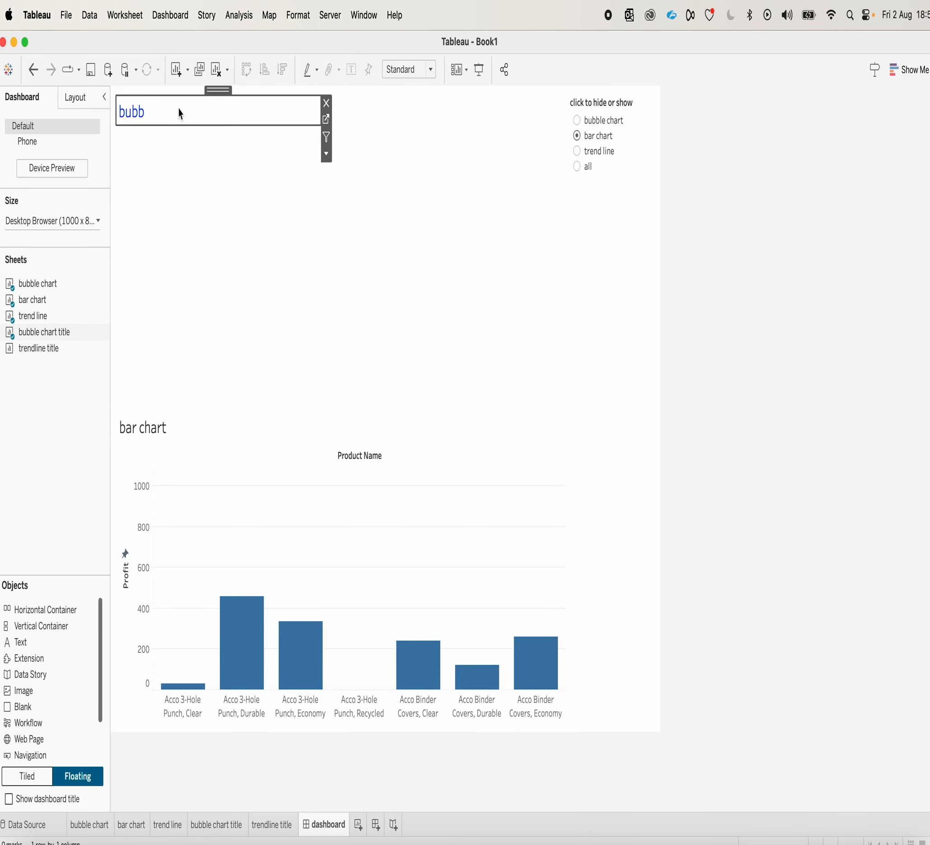
left_click_drag(321, 114, 463, 116)
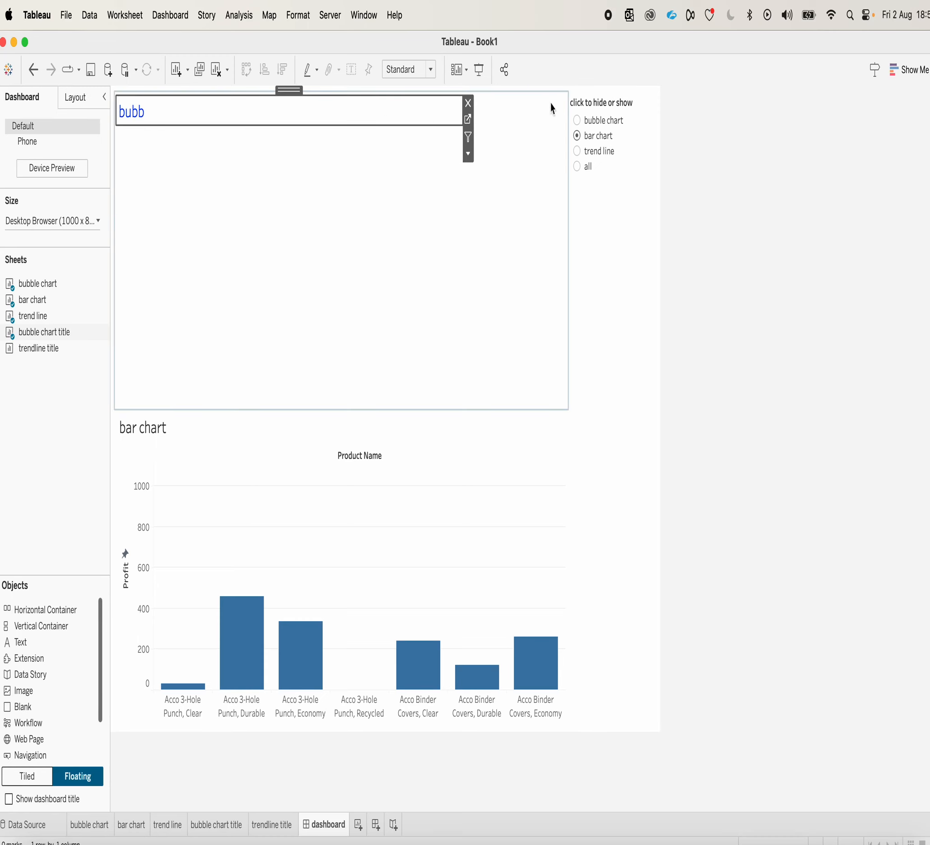
left_click(577, 120)
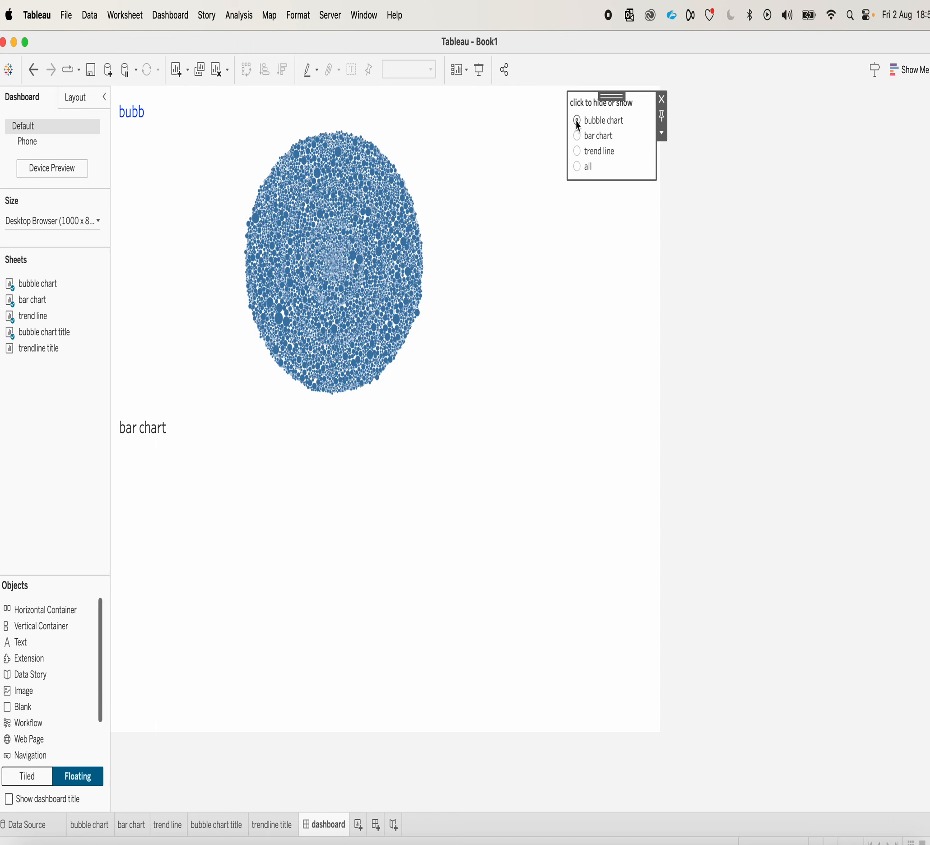
left_click(238, 122)
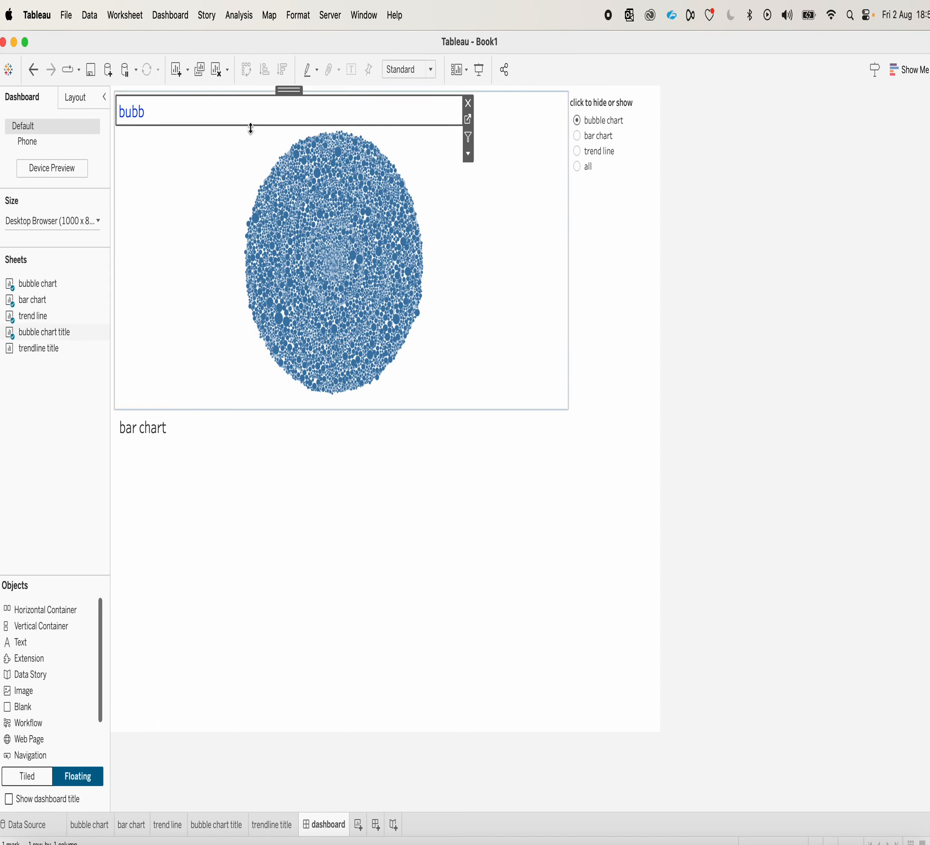
Enlarge the bubble chart title sheet on the dashboard, making it taller and about as wide as the chart.
left_click_drag(251, 127, 252, 144)
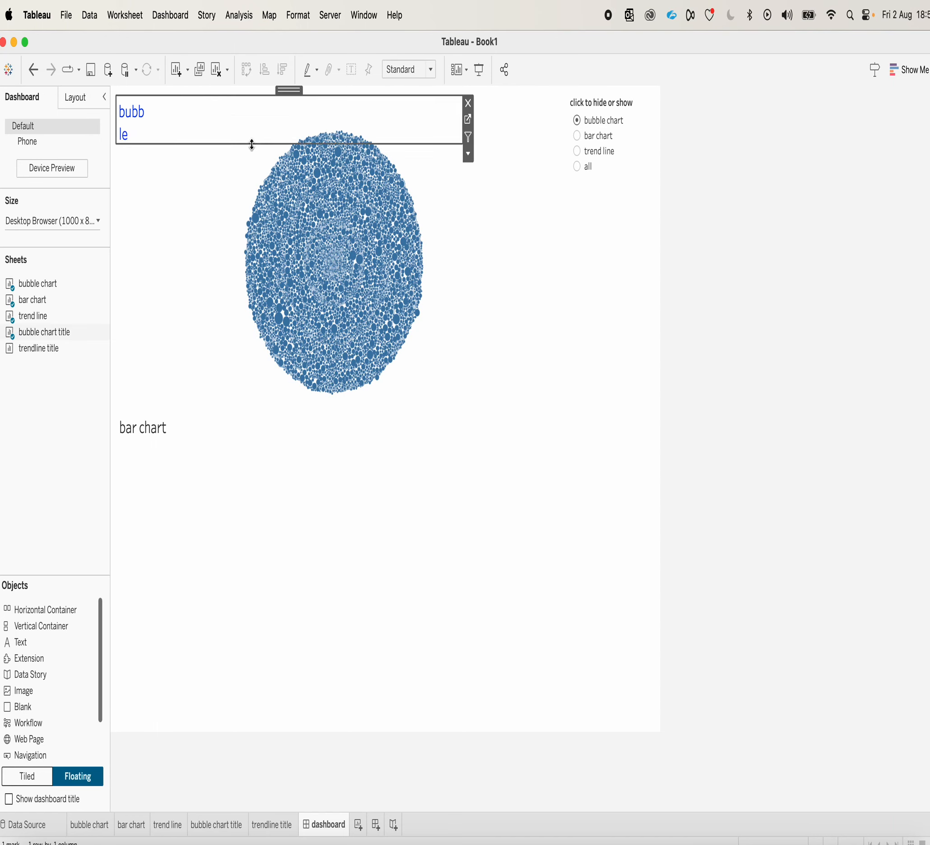
left_click_drag(461, 121, 549, 137)
left_click_drag(267, 145, 267, 172)
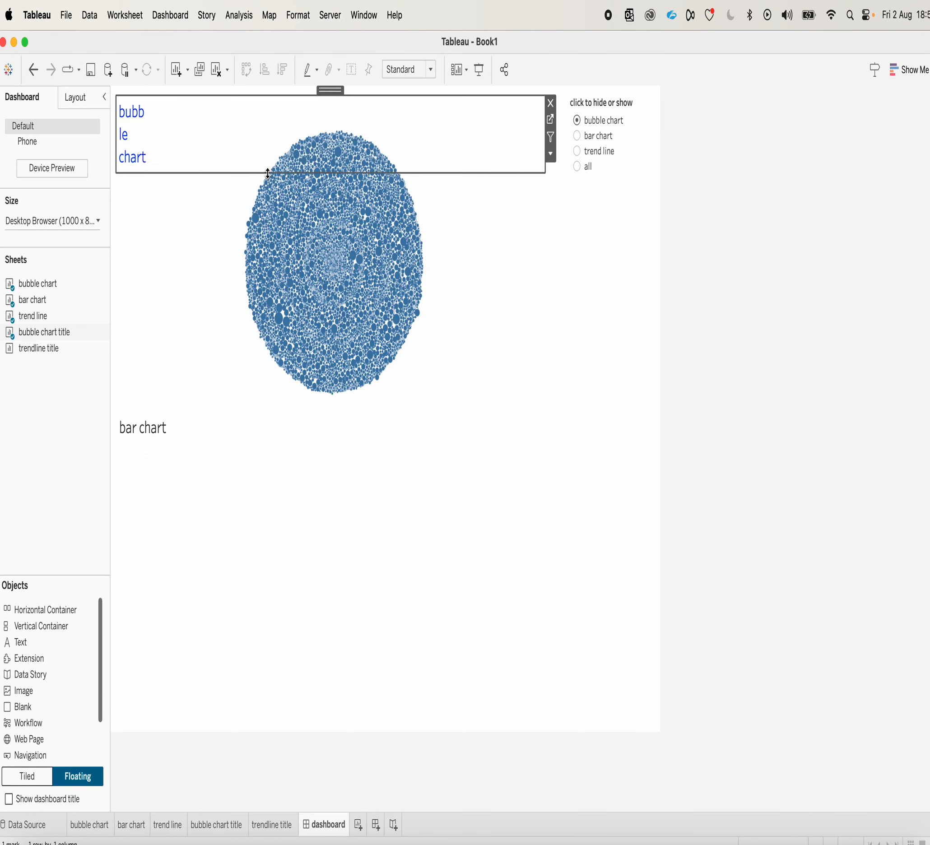
On the bubble chart title sheet, widen the title cell and increase the mark size of the title text.
left_click(273, 825)
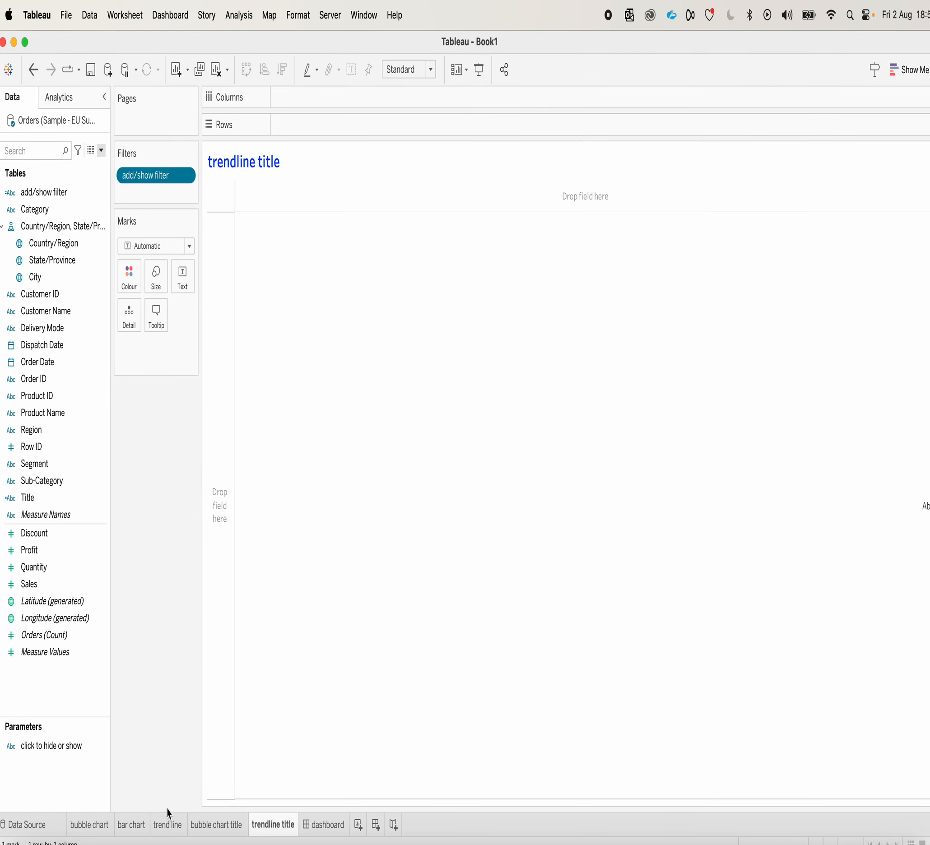
left_click(201, 826)
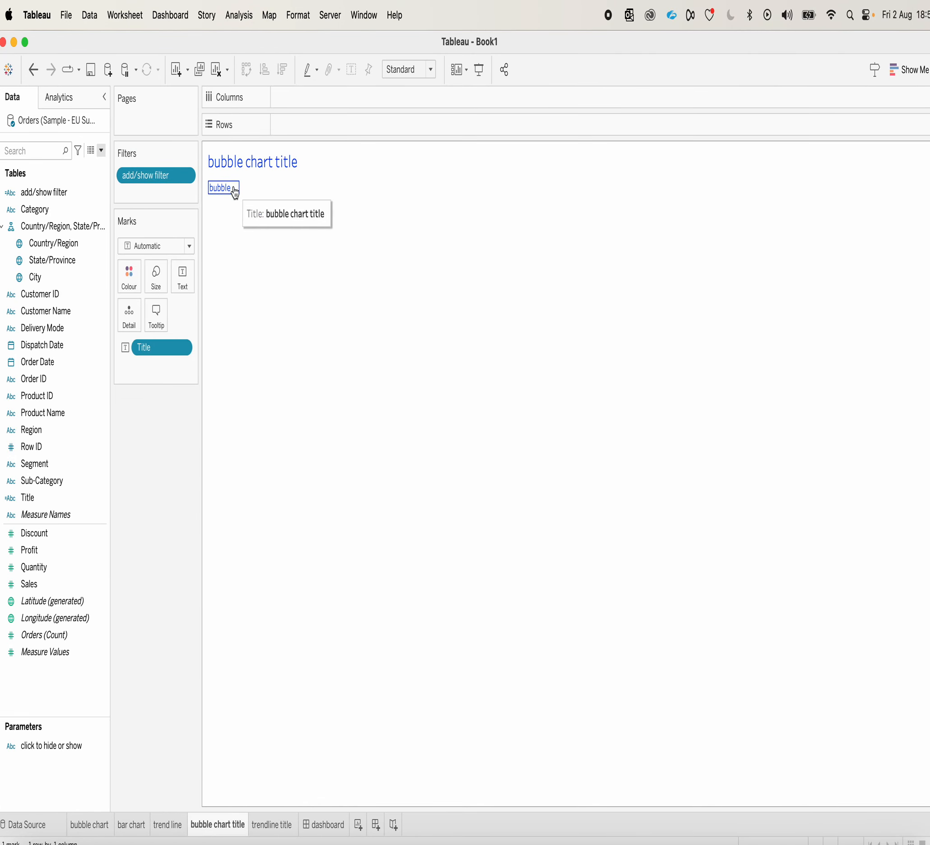
left_click_drag(240, 188, 421, 207)
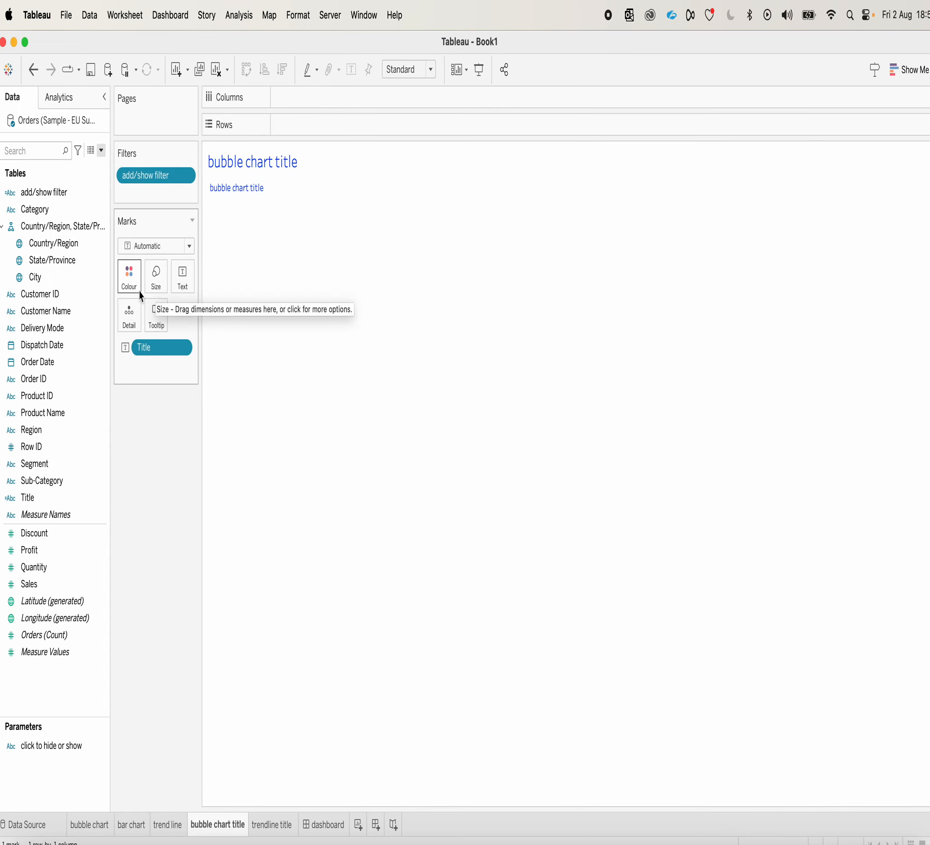
left_click(158, 277)
left_click_drag(177, 316, 216, 315)
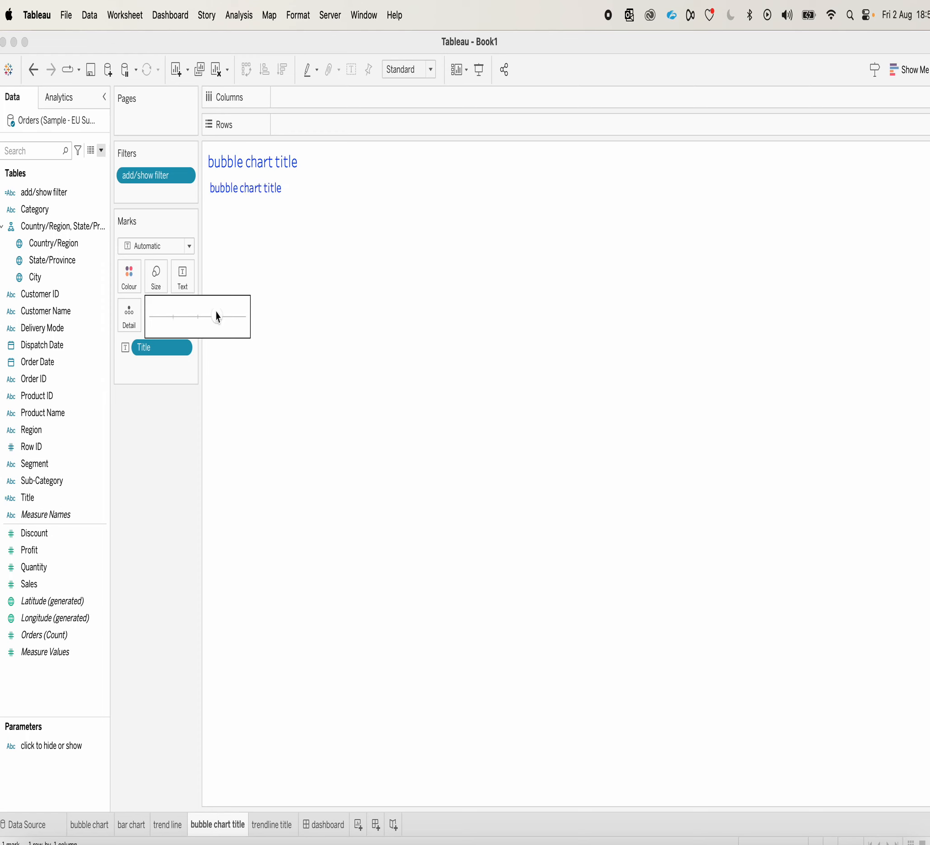
left_click(328, 304)
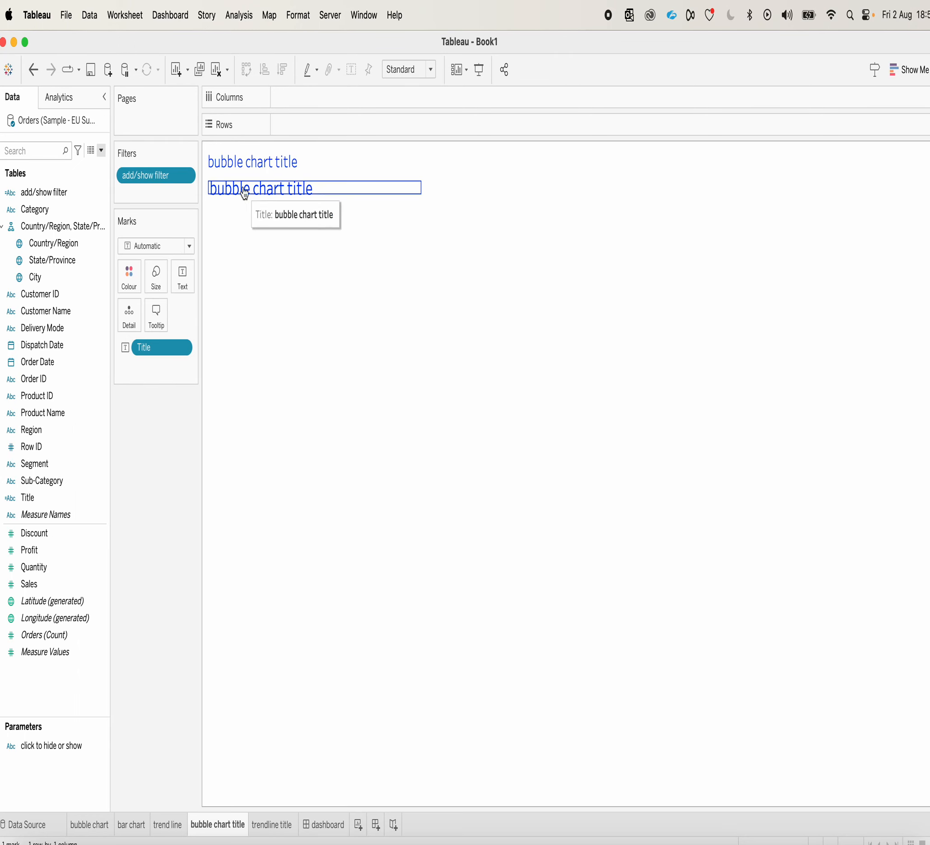
Format the bubble chart title worksheet's shading, setting its background to a light blue.
right_click(320, 196)
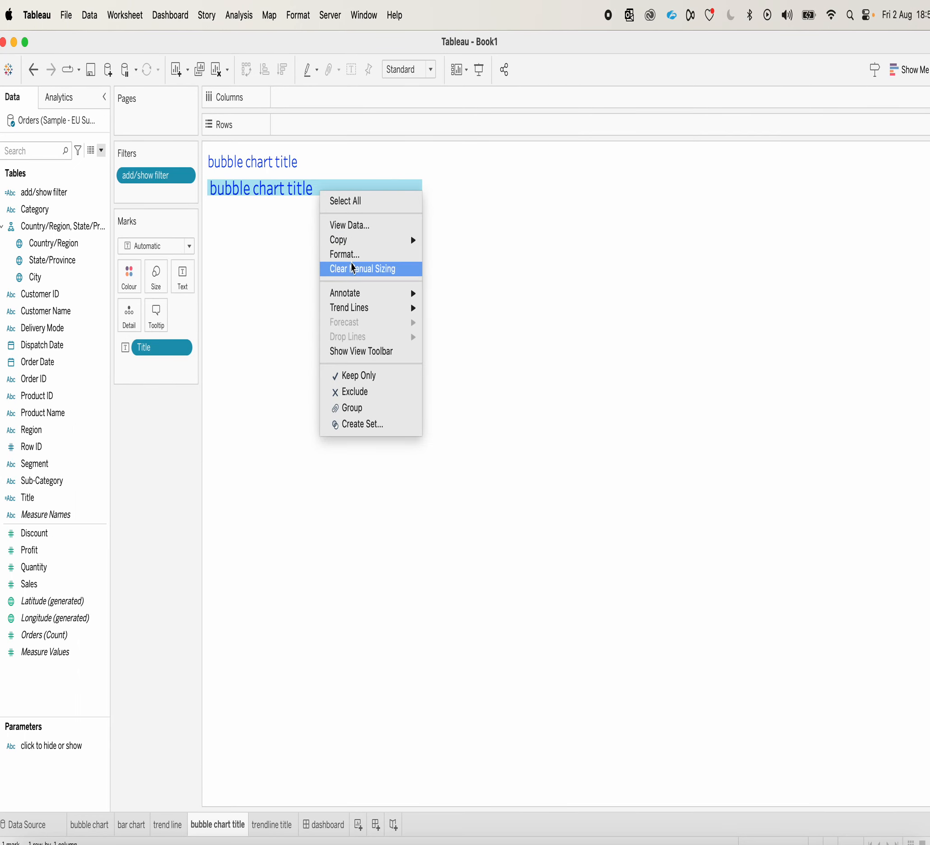
left_click(266, 371)
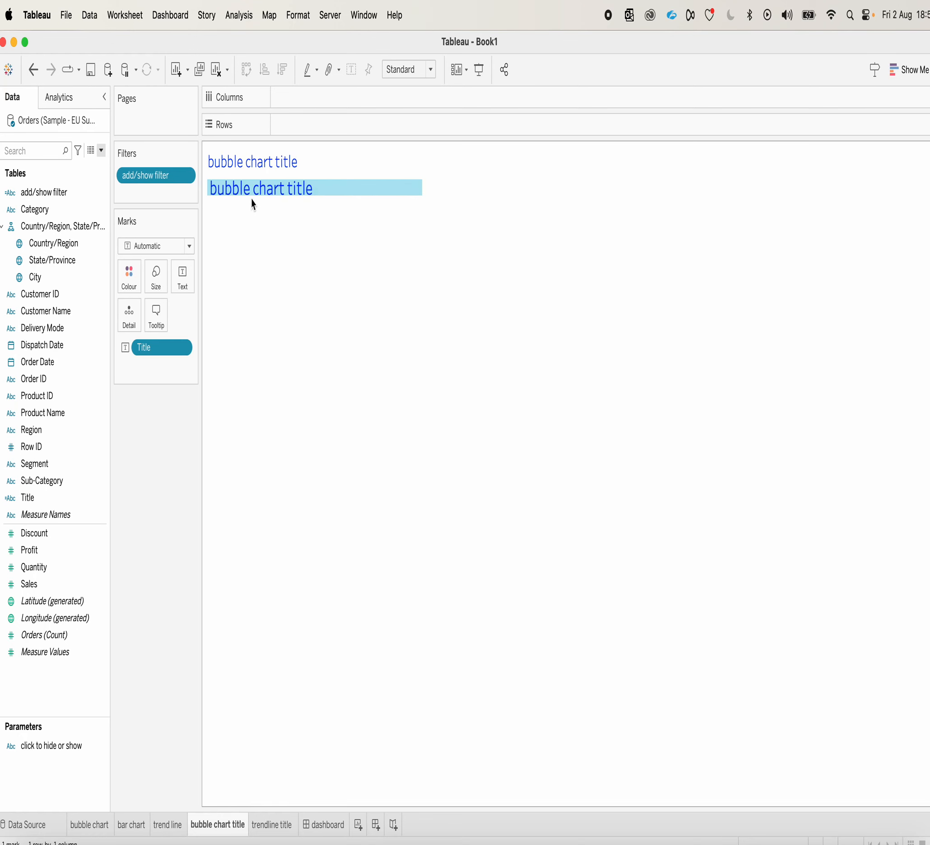
right_click(243, 186)
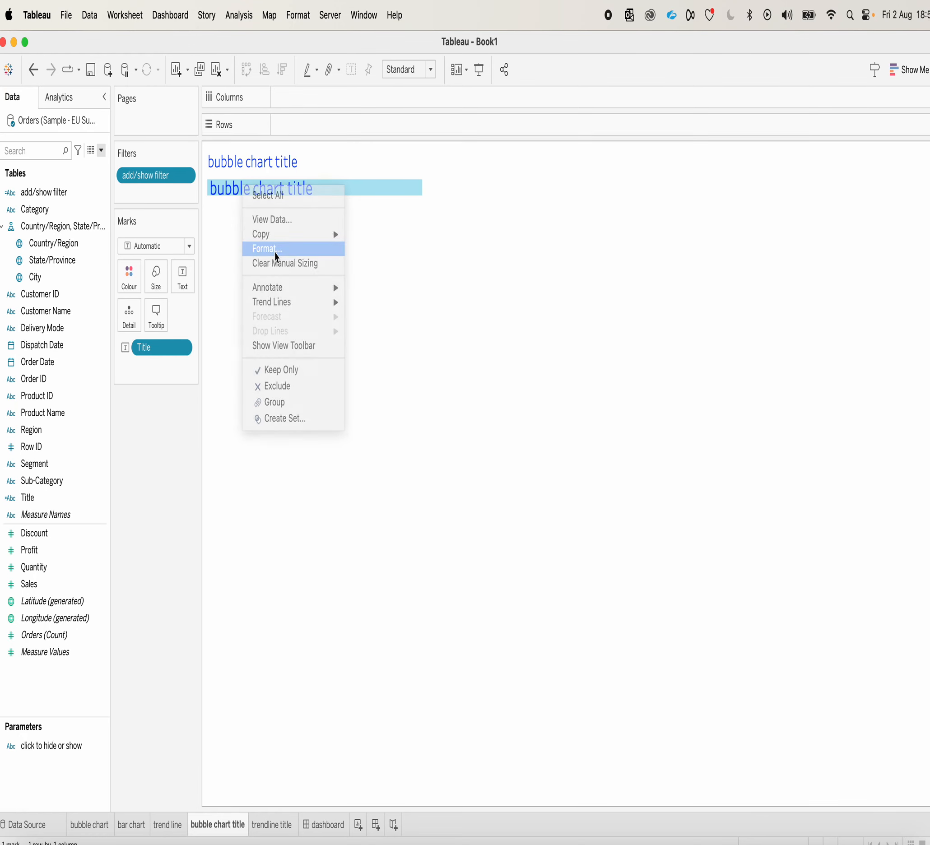
left_click(277, 249)
left_click(36, 124)
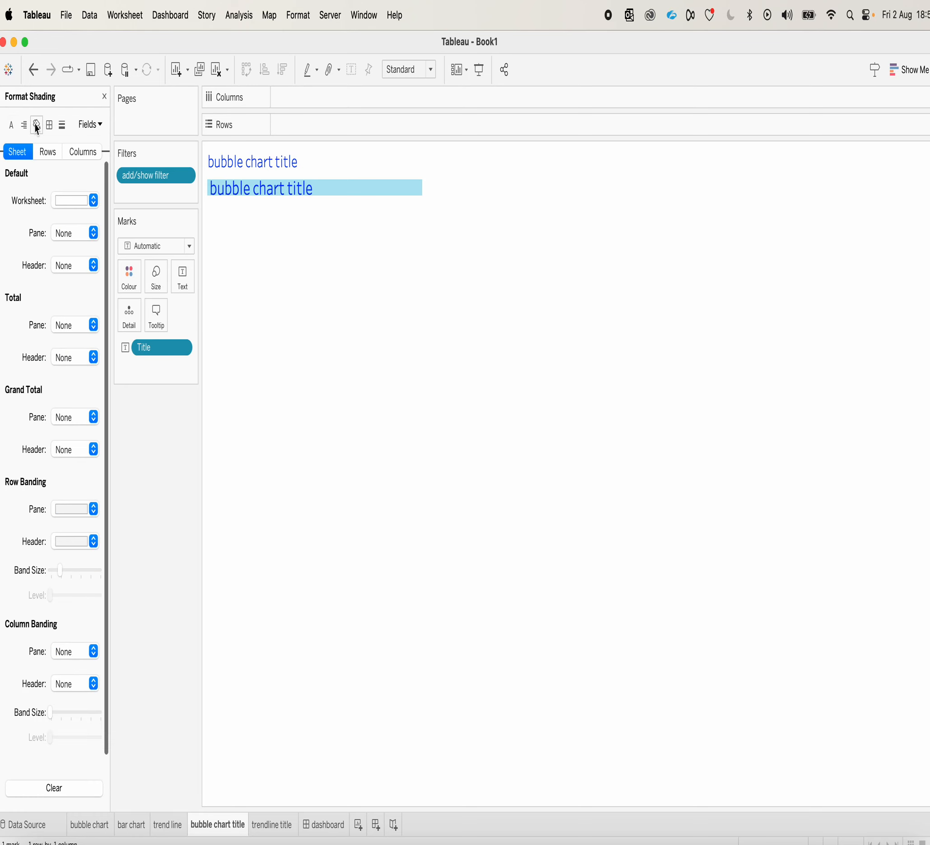
left_click(84, 201)
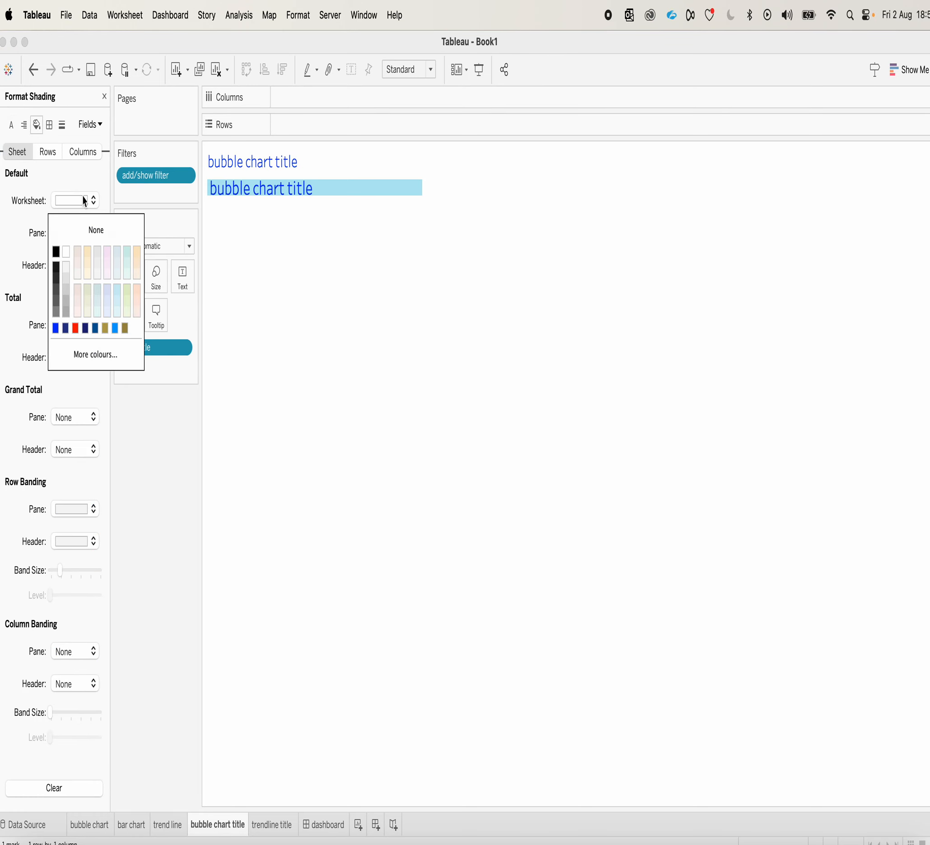
left_click(65, 328)
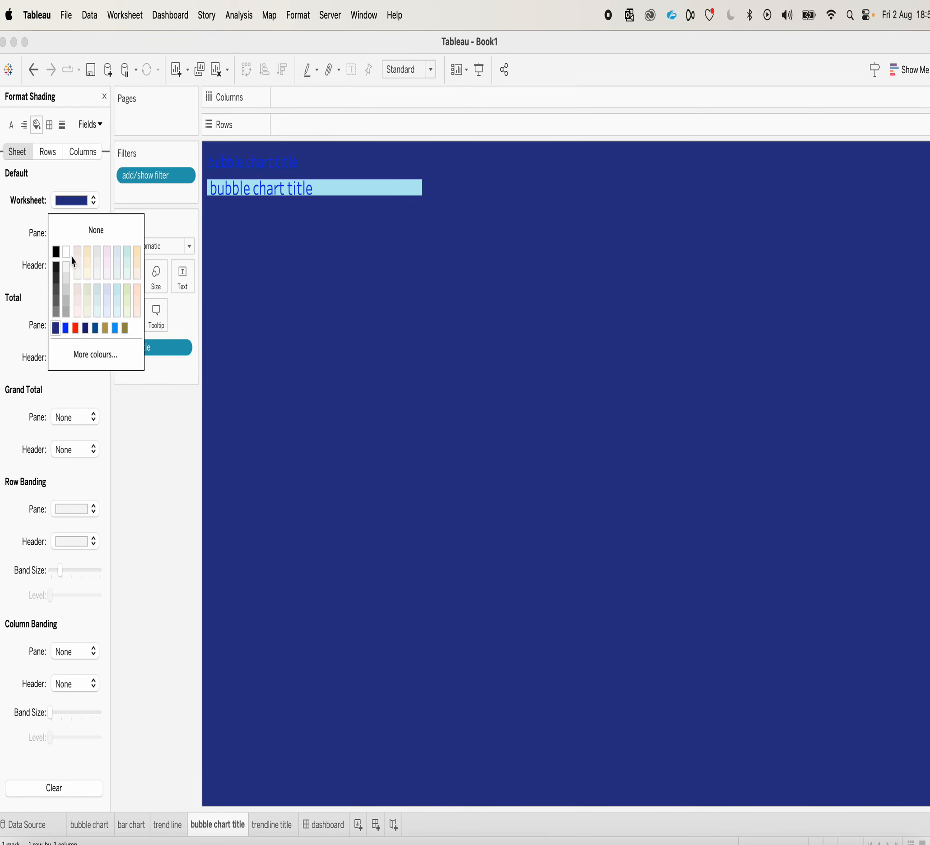
left_click(118, 294)
left_click(340, 315)
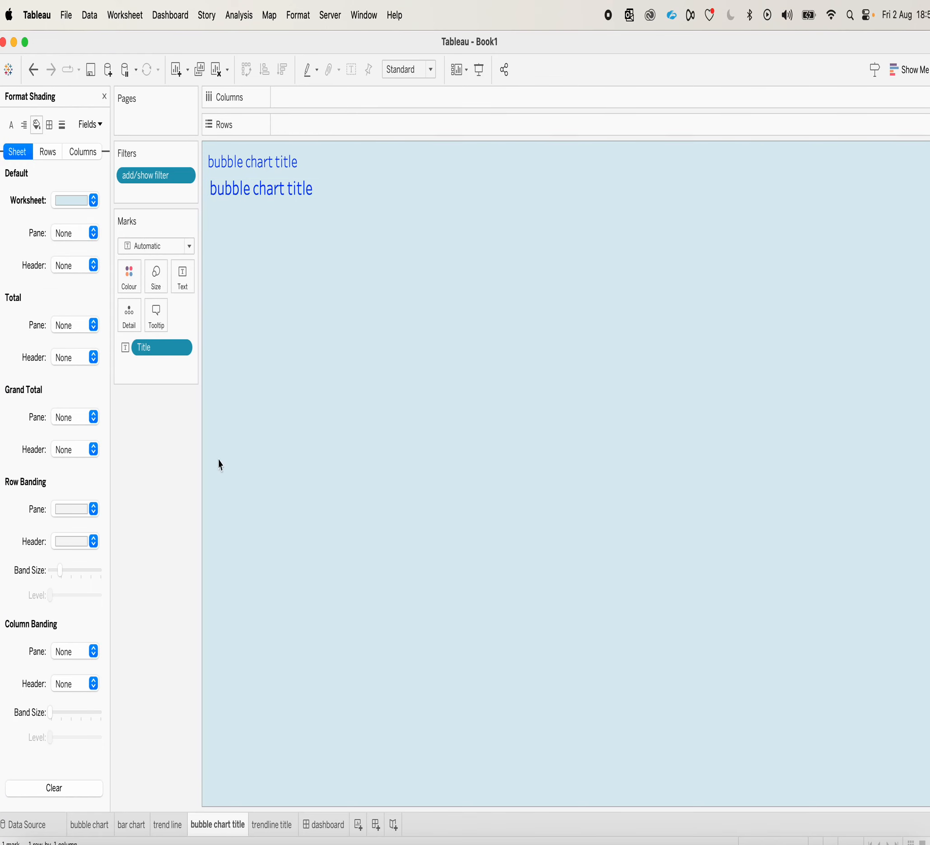
On the trendline title sheet, create a calculated field named title 2 with the formula "Trendline title".
left_click(273, 825)
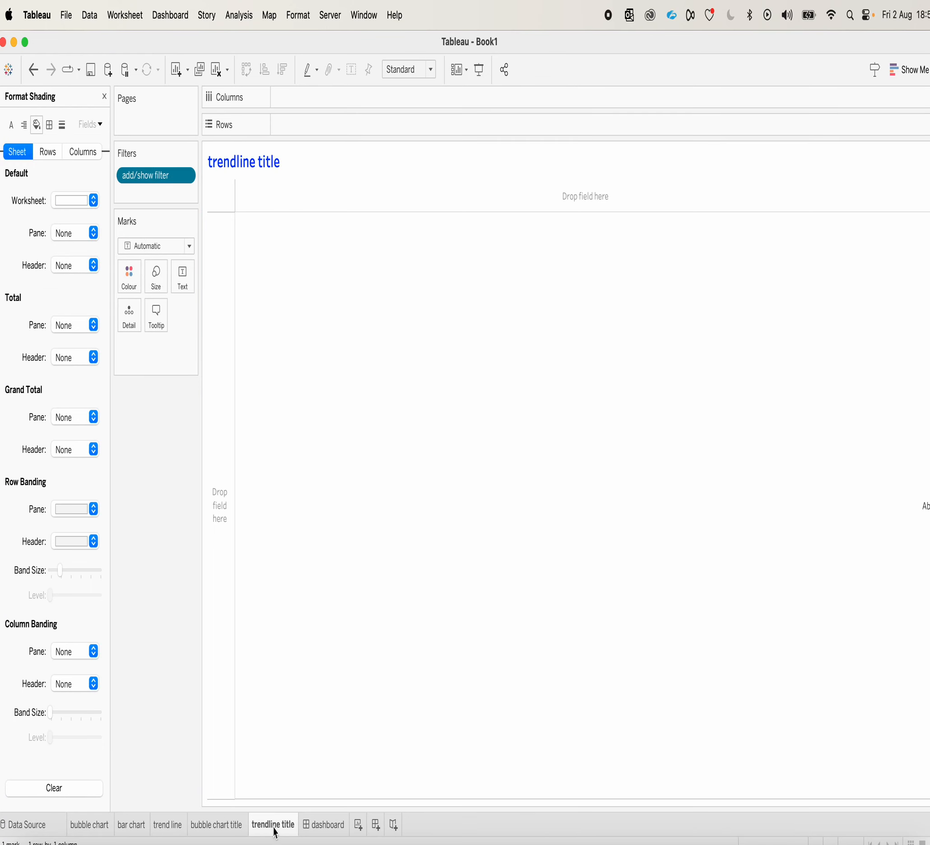
left_click(104, 95)
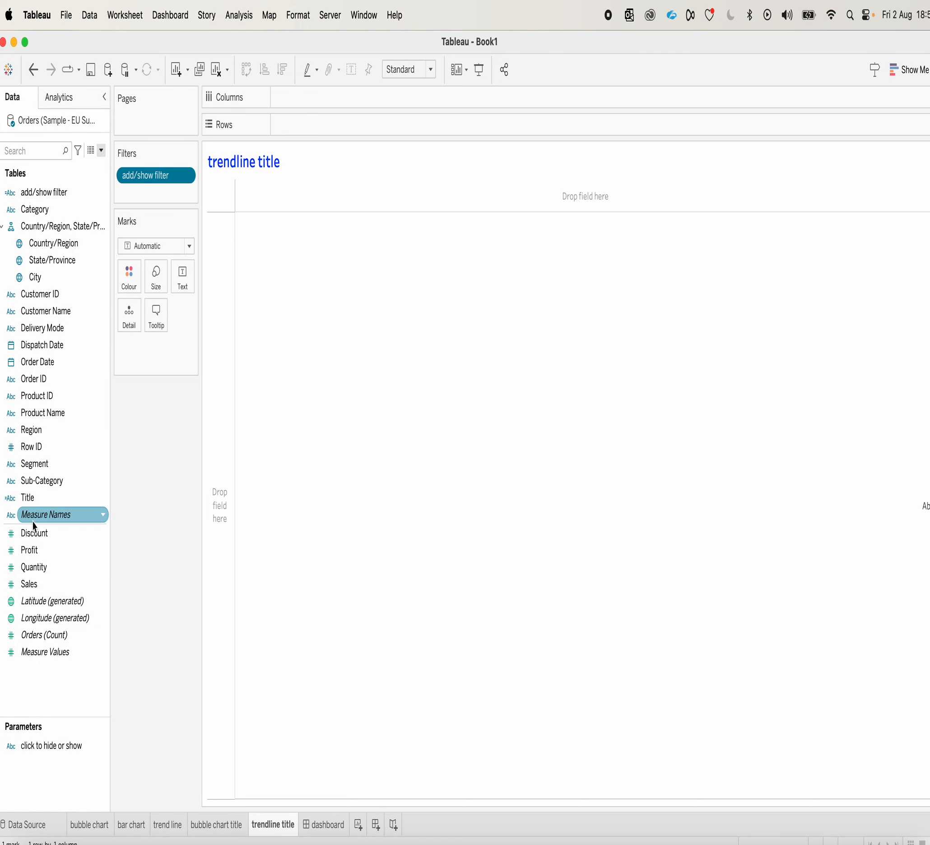
left_click(102, 150)
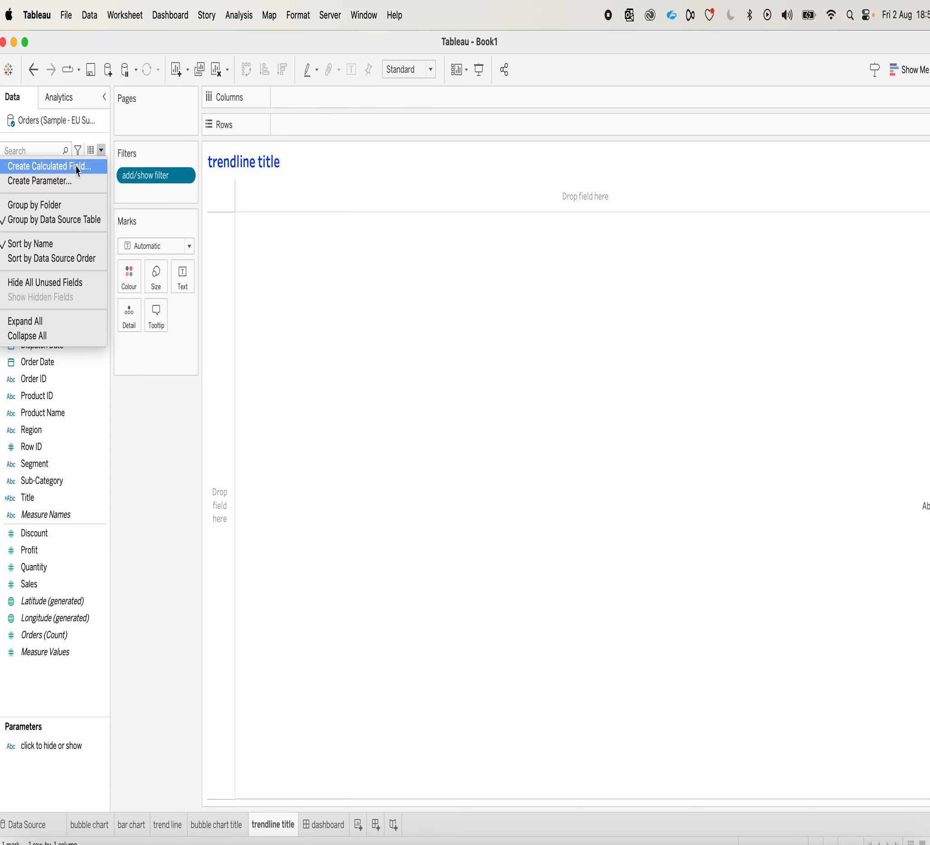
left_click(78, 171)
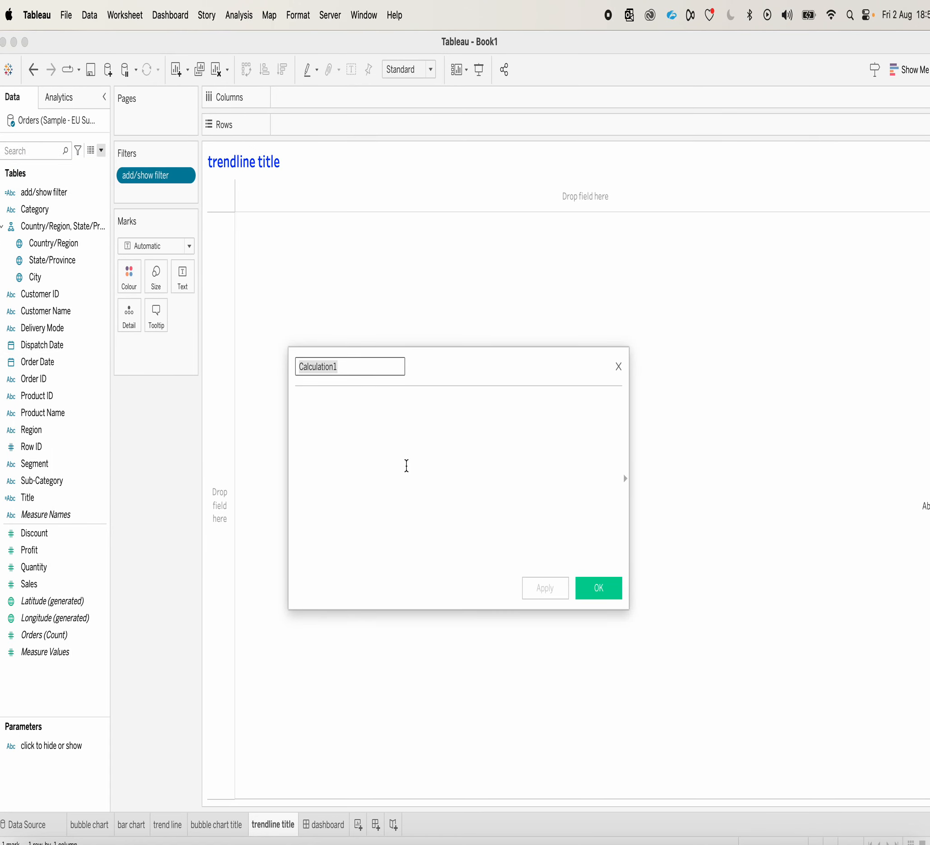
type("title 2")
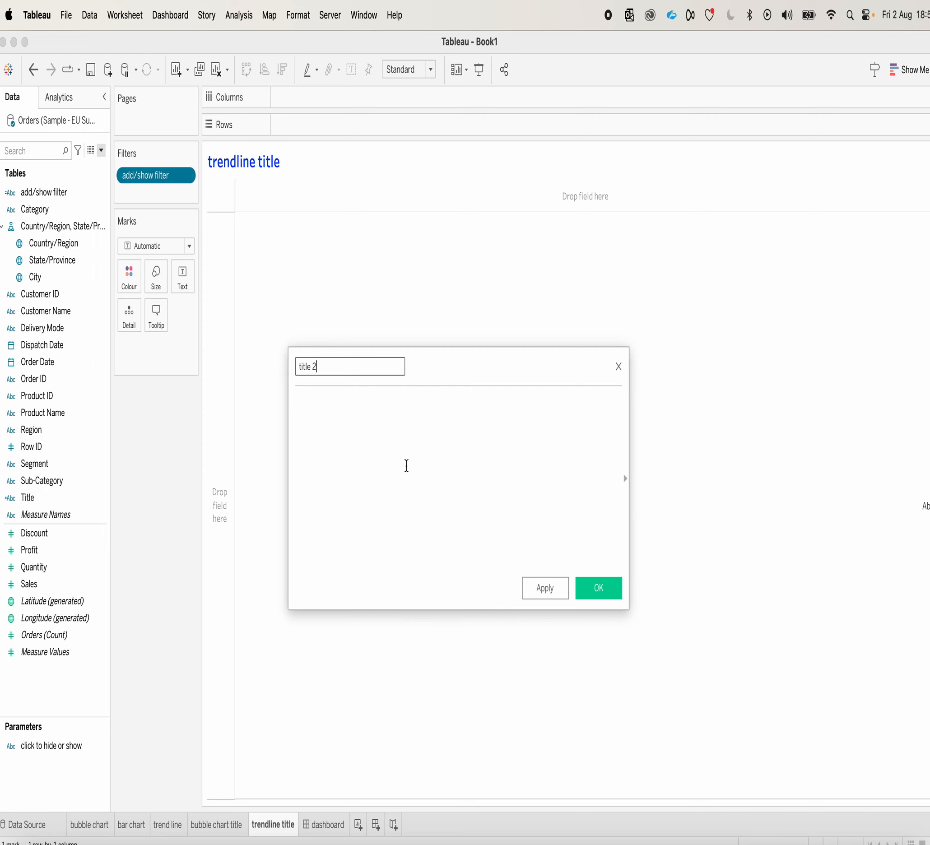
left_click(407, 466)
type("Trendline title\"")
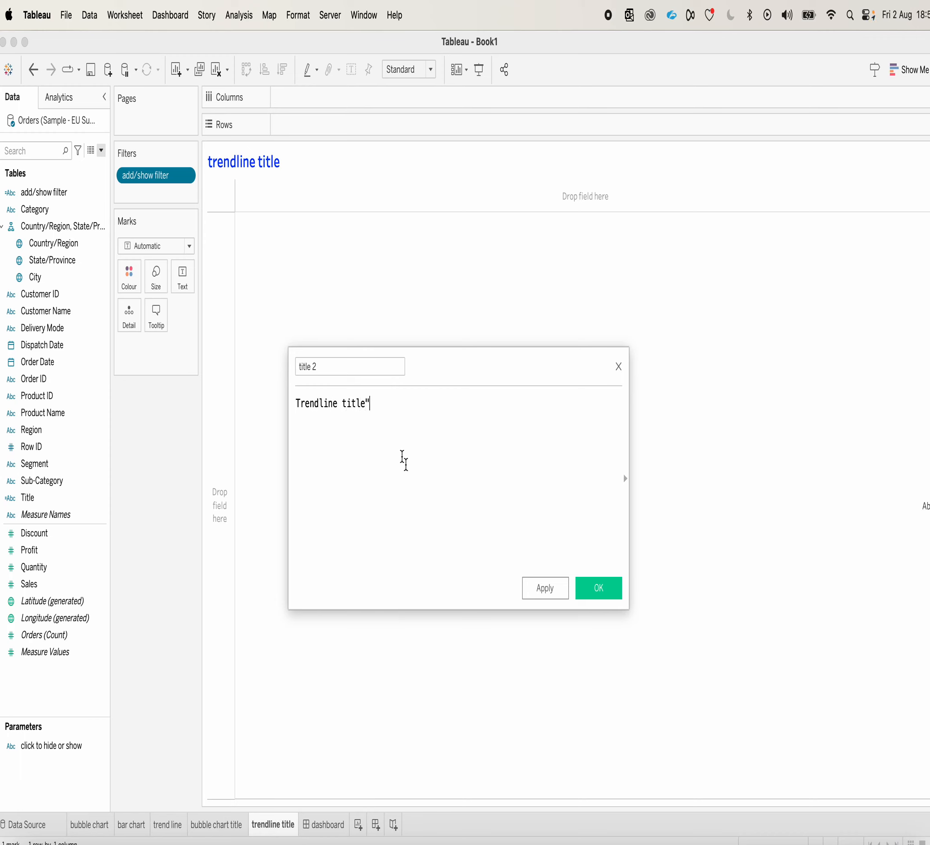
left_click(297, 402)
type("\"")
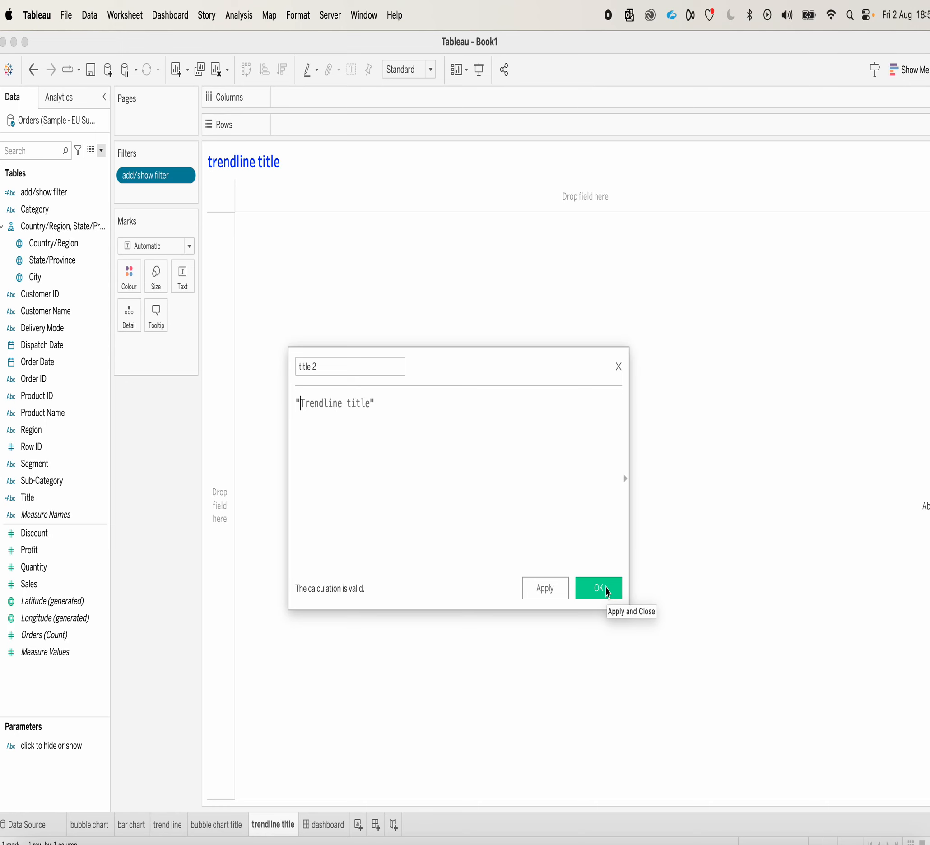
left_click(599, 589)
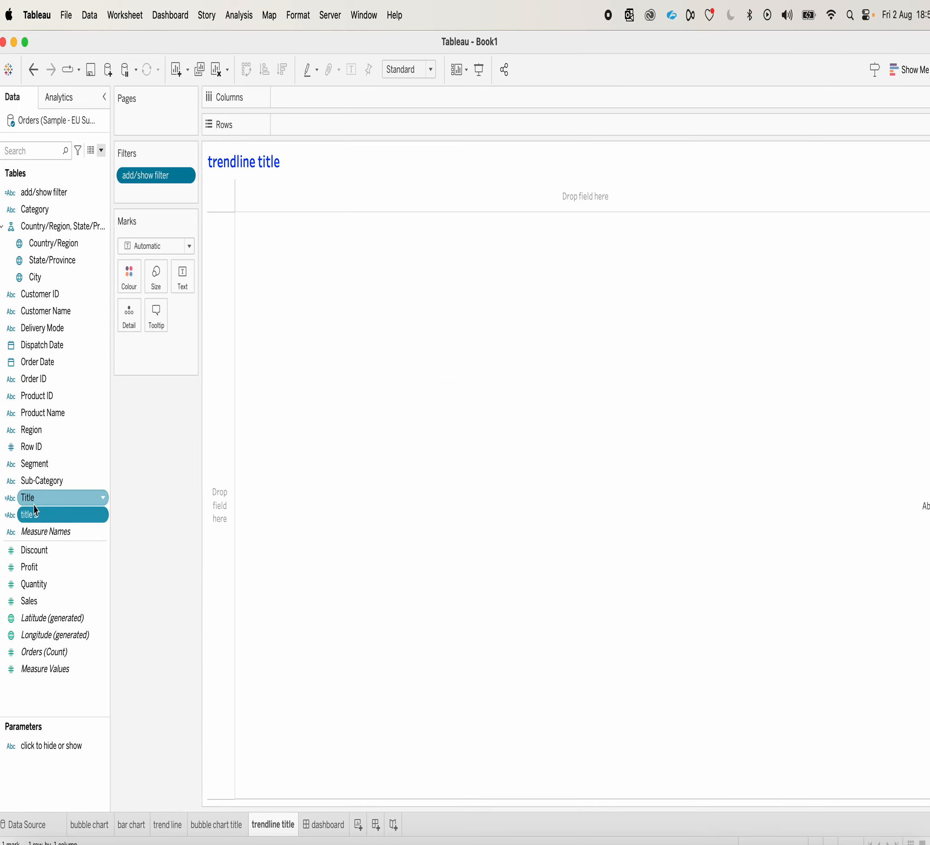
Place title 2 on the Text mark of the trendline title sheet and increase its mark size.
left_click_drag(30, 515, 181, 285)
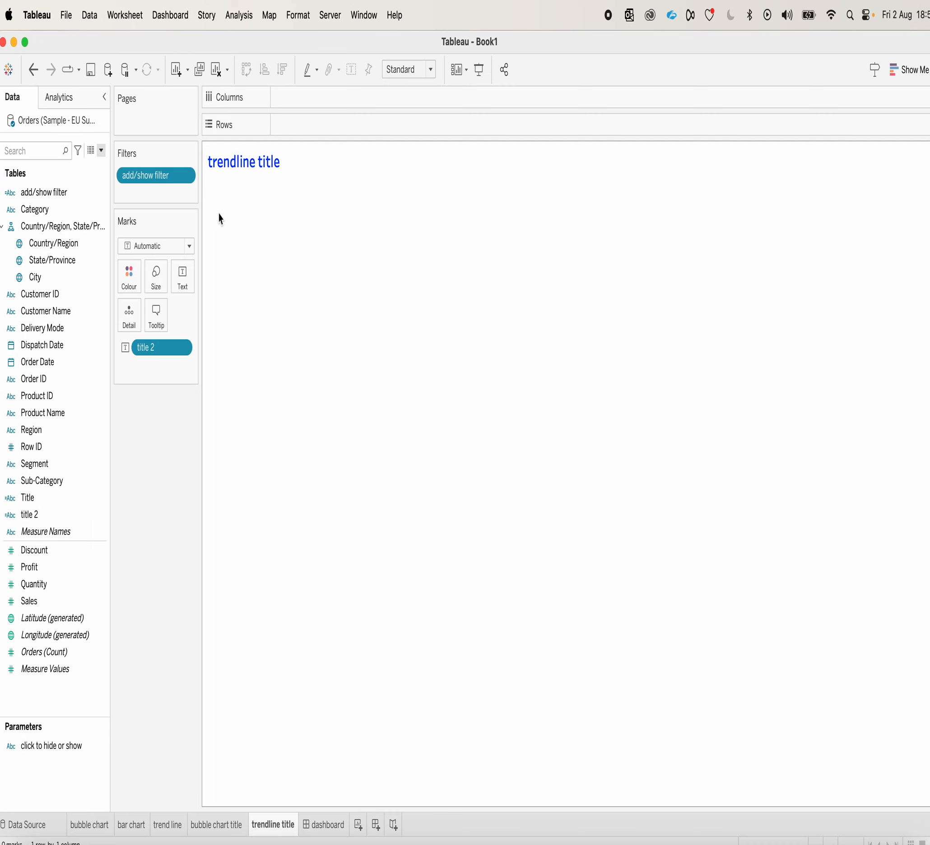
left_click(186, 280)
left_click(156, 281)
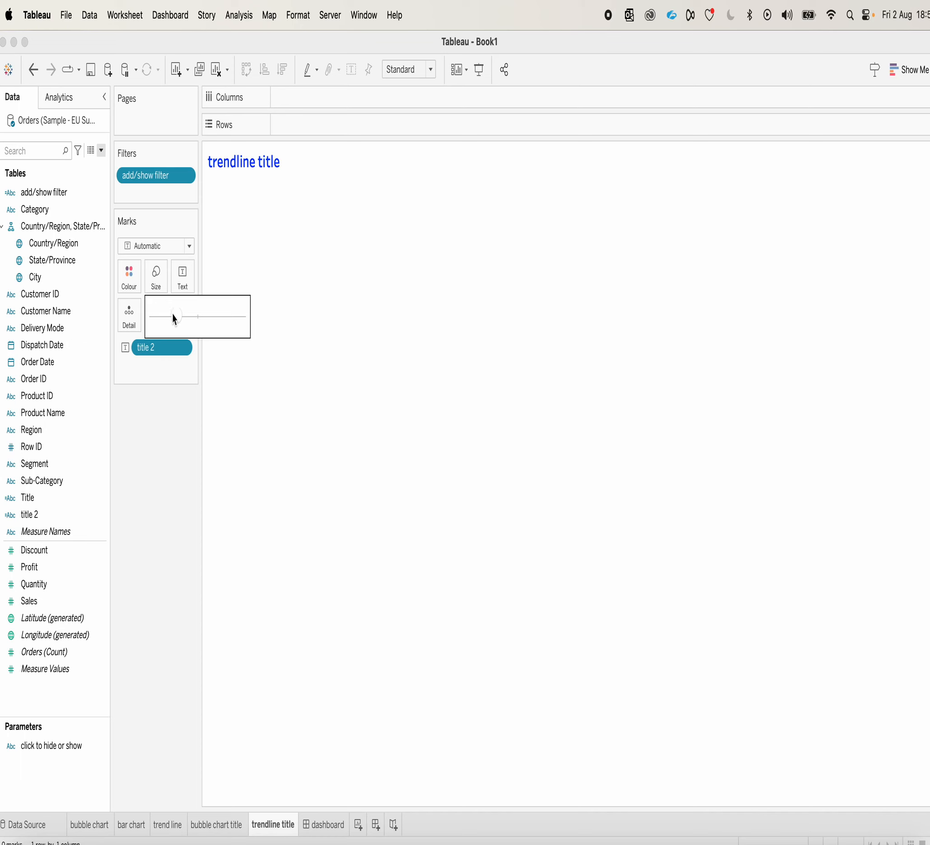
left_click_drag(173, 316, 217, 318)
left_click(231, 375)
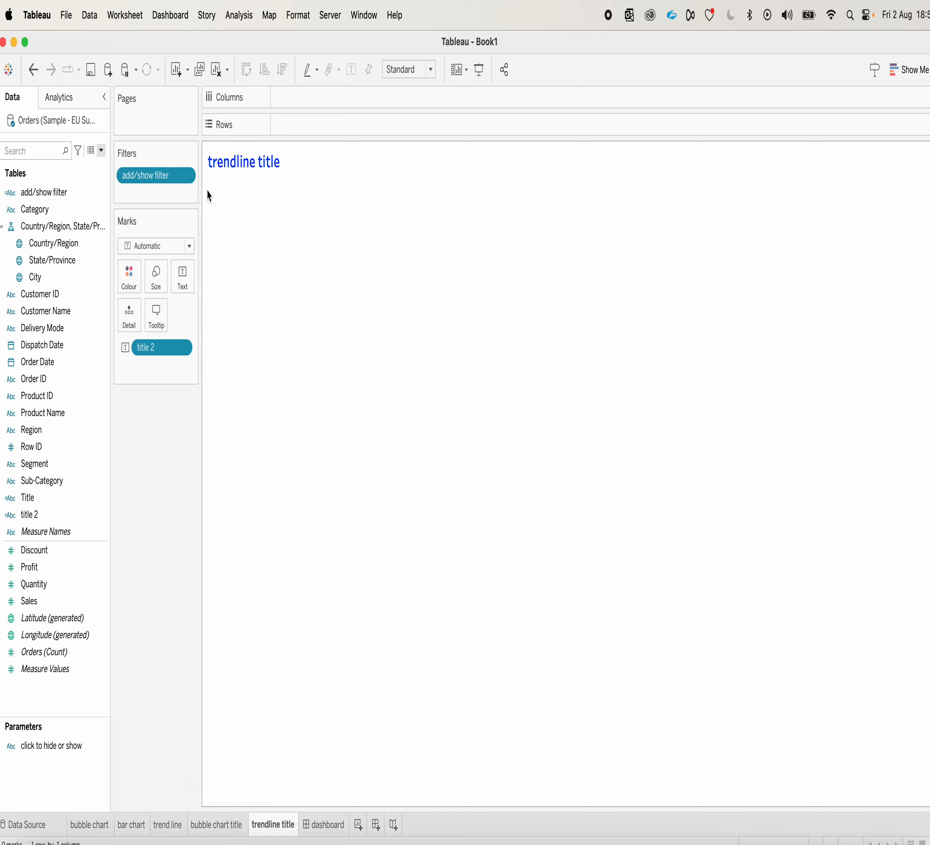
On the dashboard, switch the hide-or-show control to trend line and nudge the bubble chart title sheet upward.
left_click(324, 826)
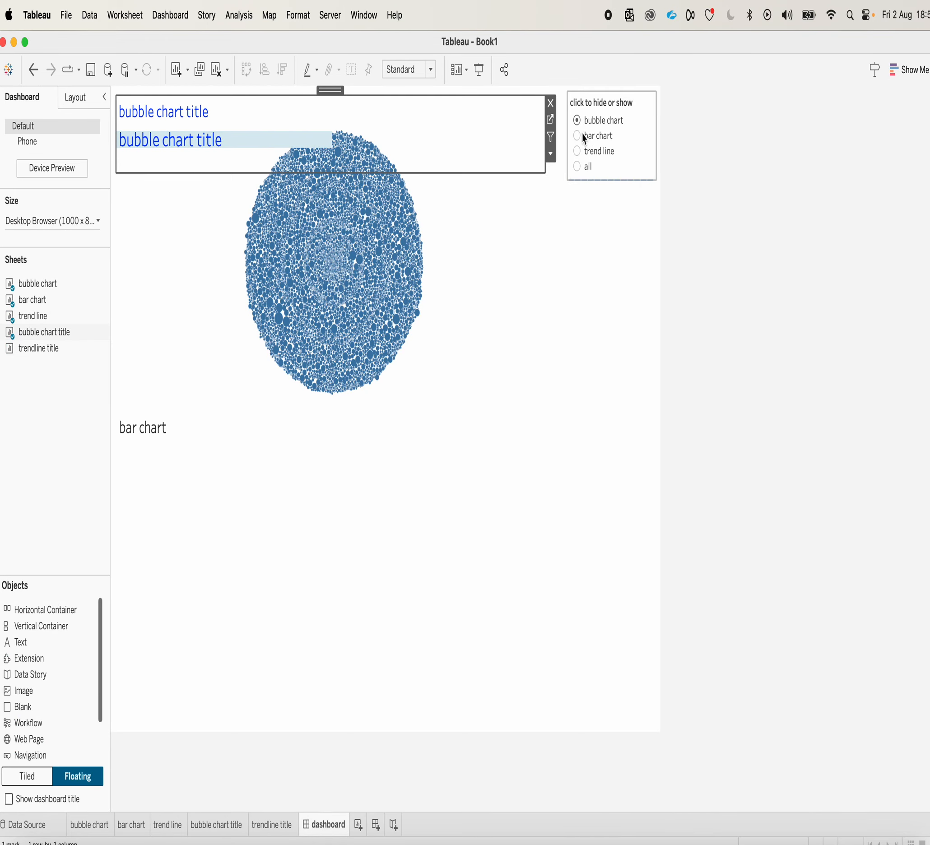
left_click(577, 151)
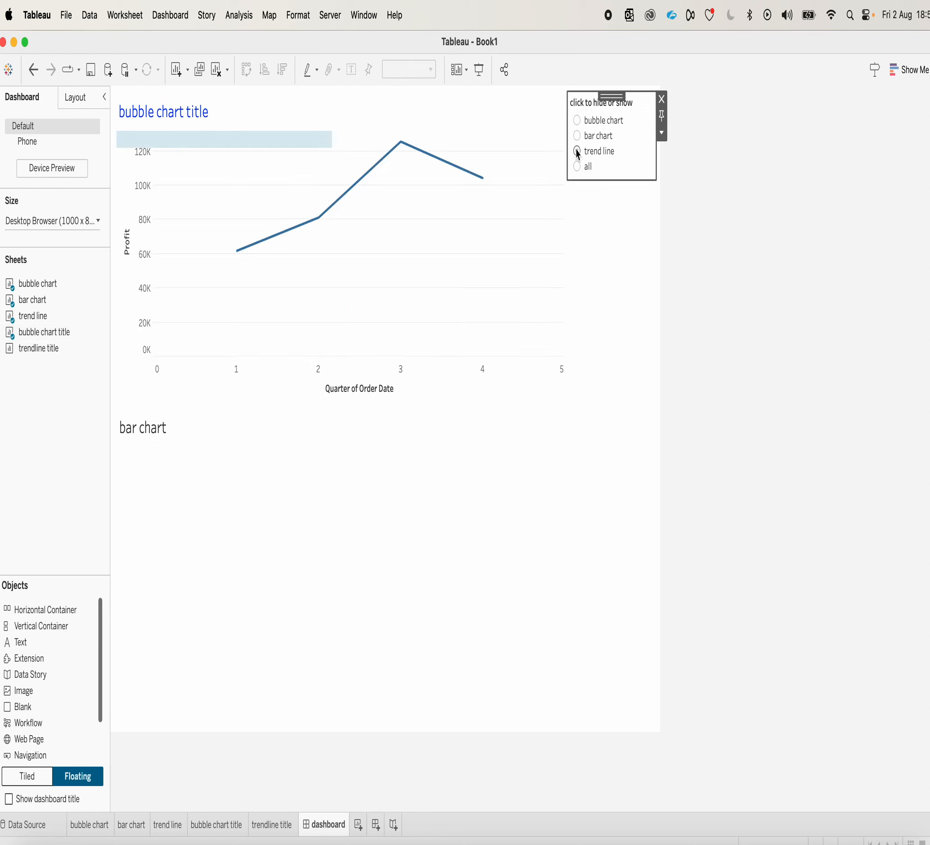
left_click(267, 118)
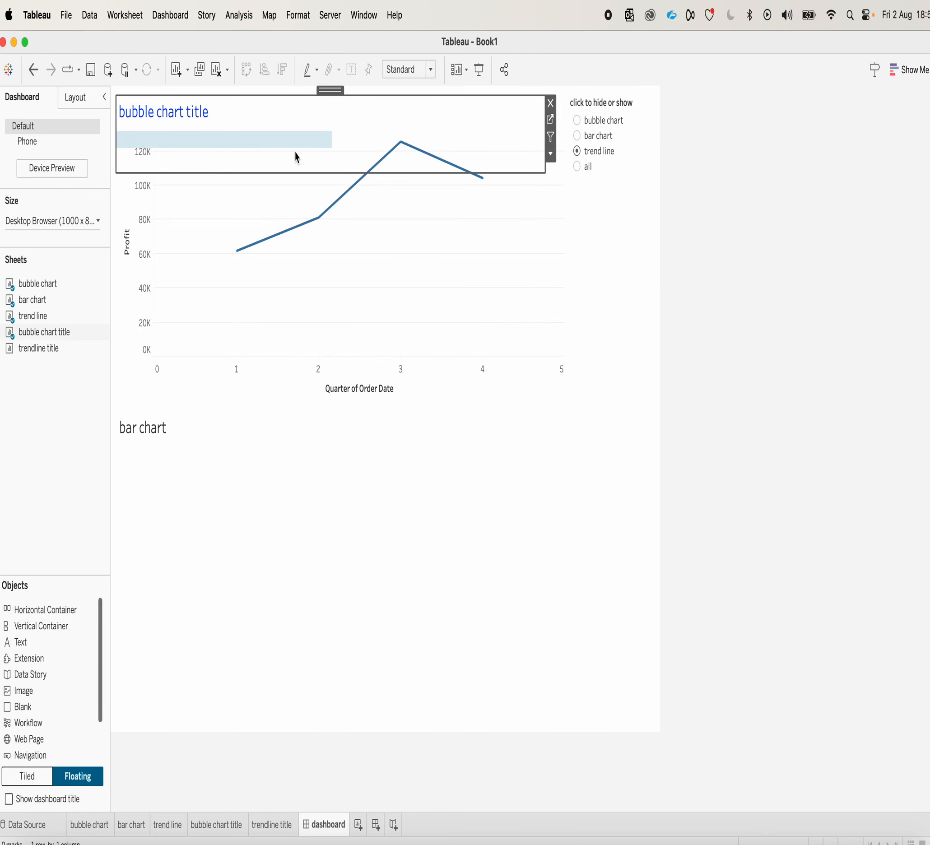
mouse_move(331, 90)
left_mouse_down()
mouse_move(332, 208)
mouse_move(336, 87)
left_mouse_up()
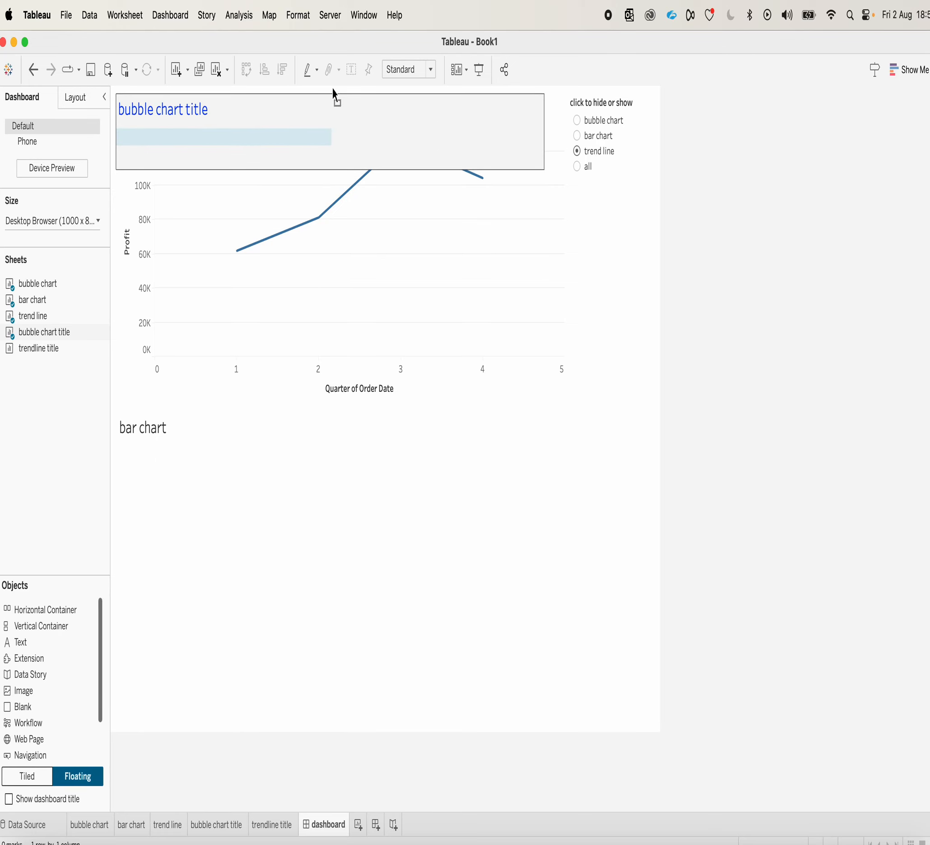
Add the trendline title sheet as a floating item at the dashboard's top, resizing it to cover the trend line chart area.
left_click(46, 353)
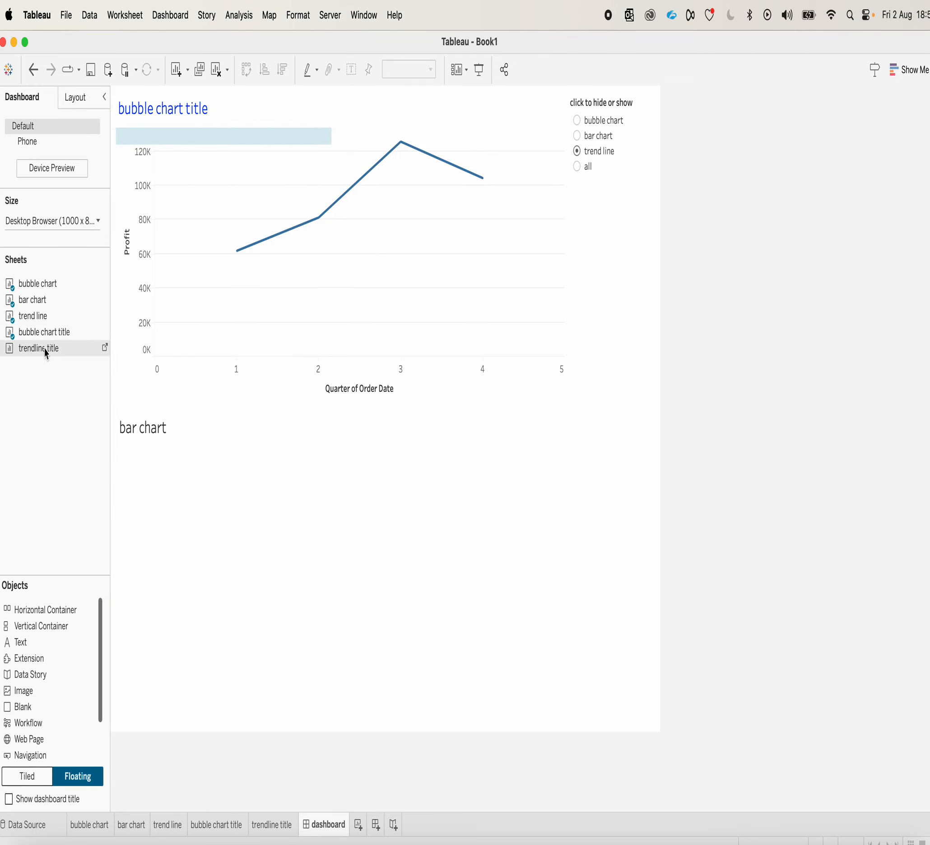
left_click_drag(46, 354, 119, 98)
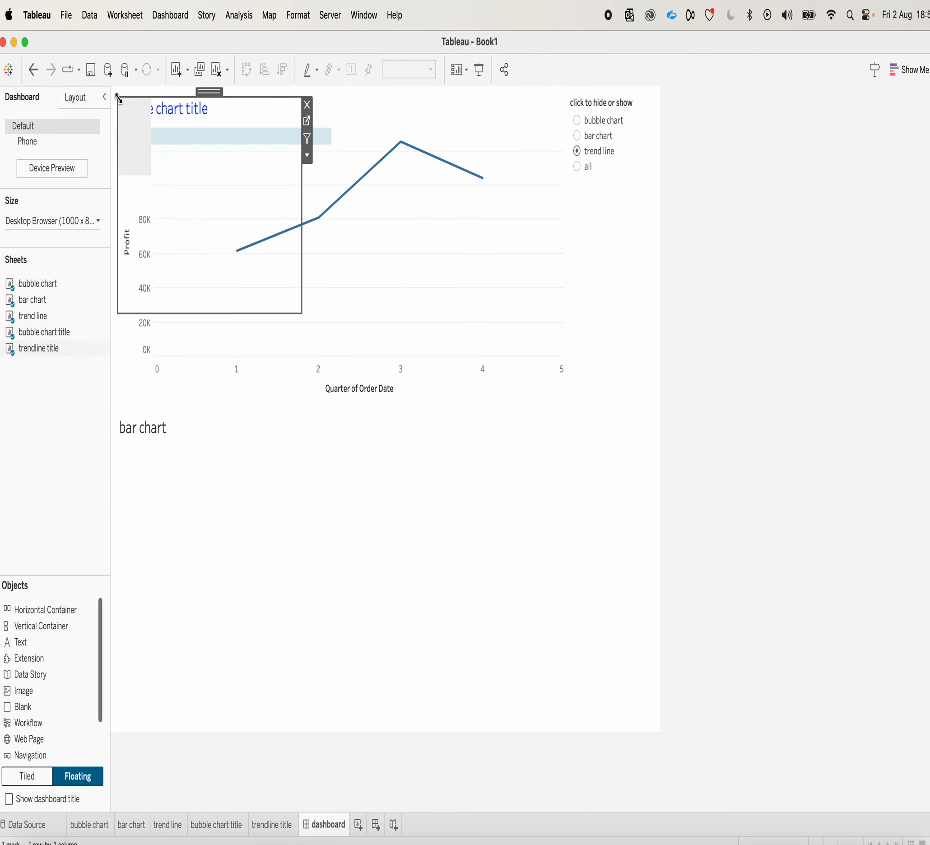
left_click_drag(302, 263, 522, 181)
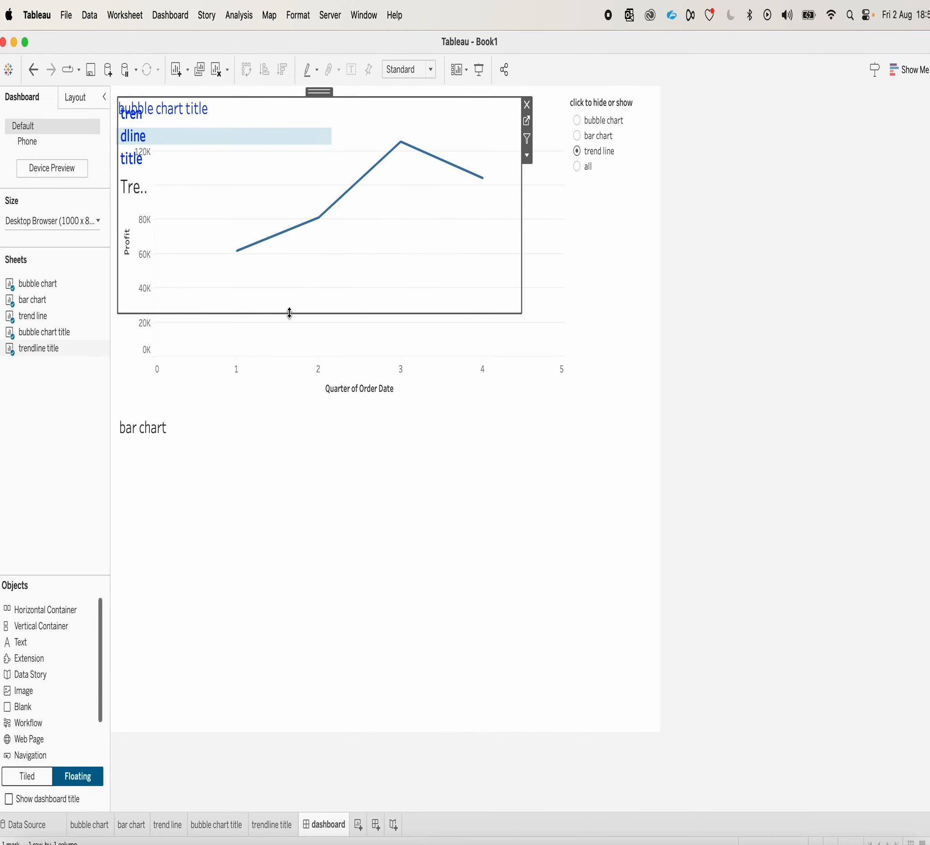
left_click_drag(288, 313, 303, 399)
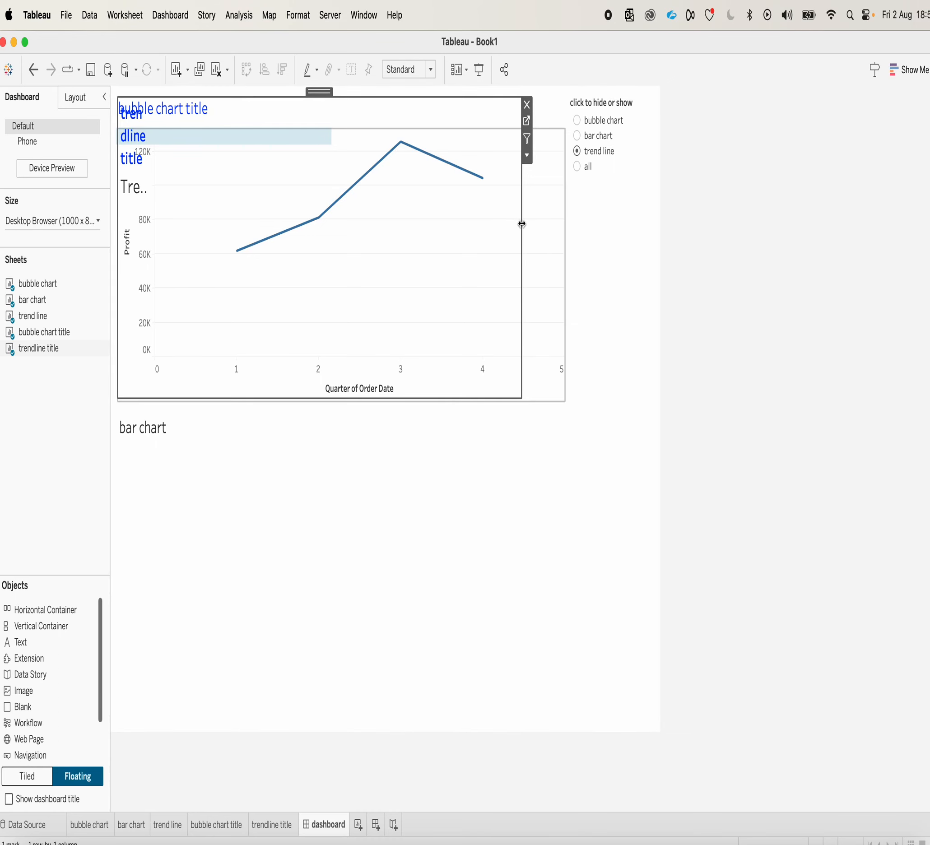
left_click_drag(521, 223, 582, 230)
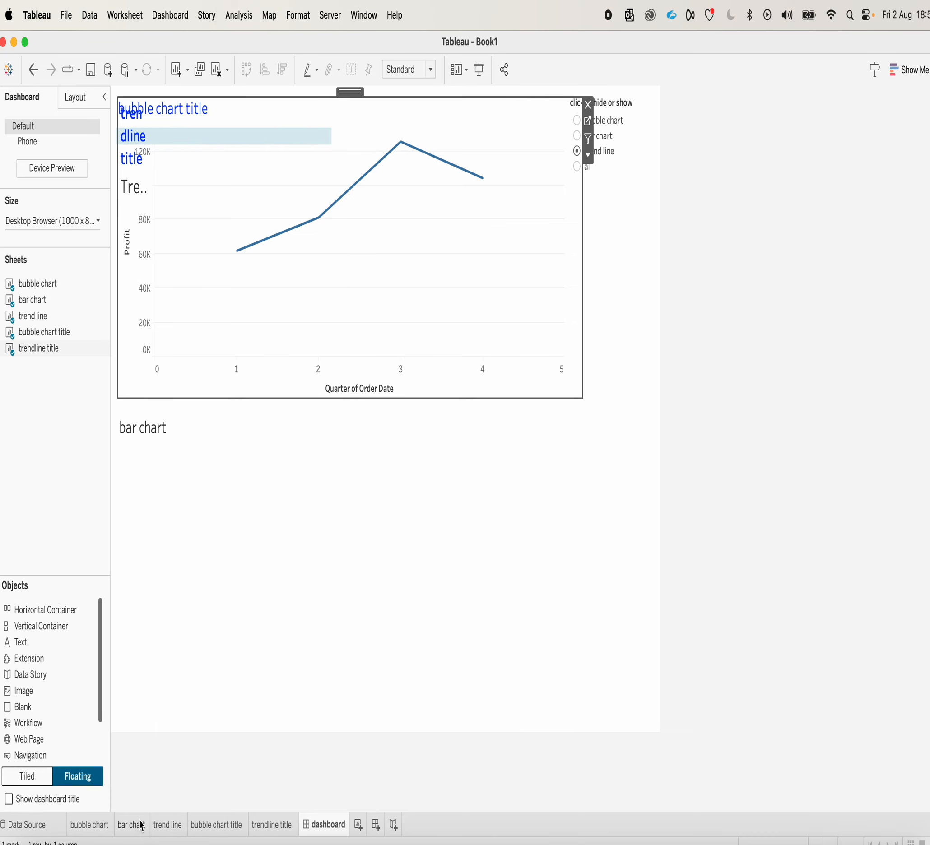
On the trendline title sheet, enlarge the text cell so the full Trendline title label fits, widening and heightening it.
left_click(166, 825)
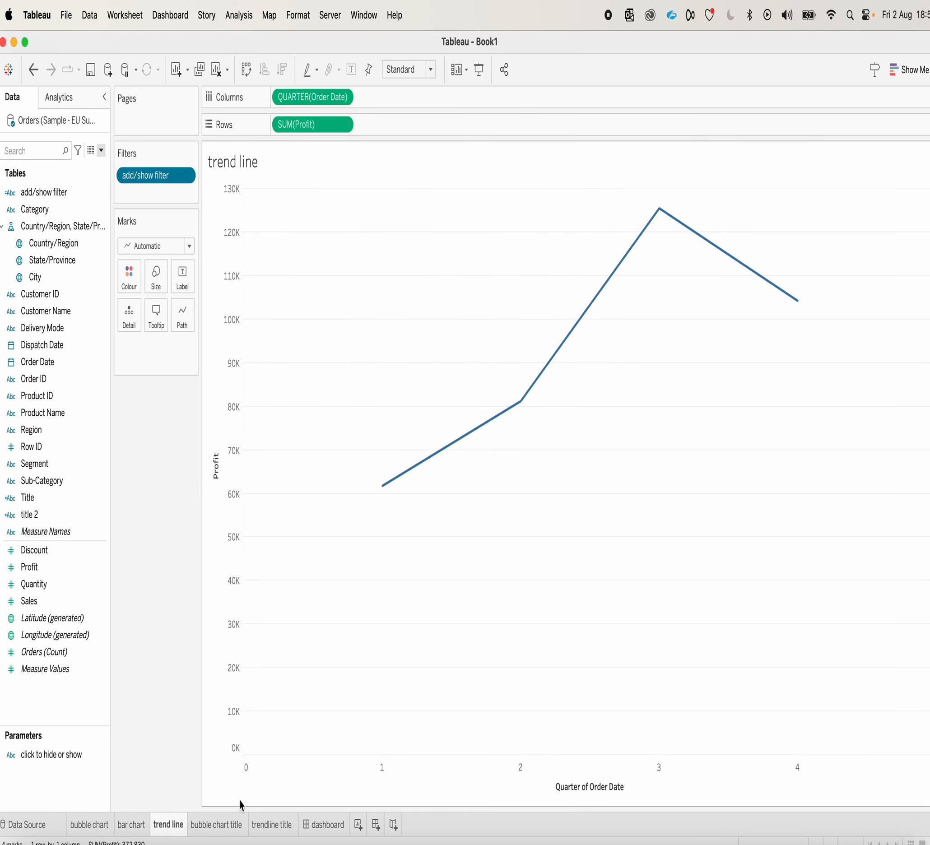
left_click(250, 826)
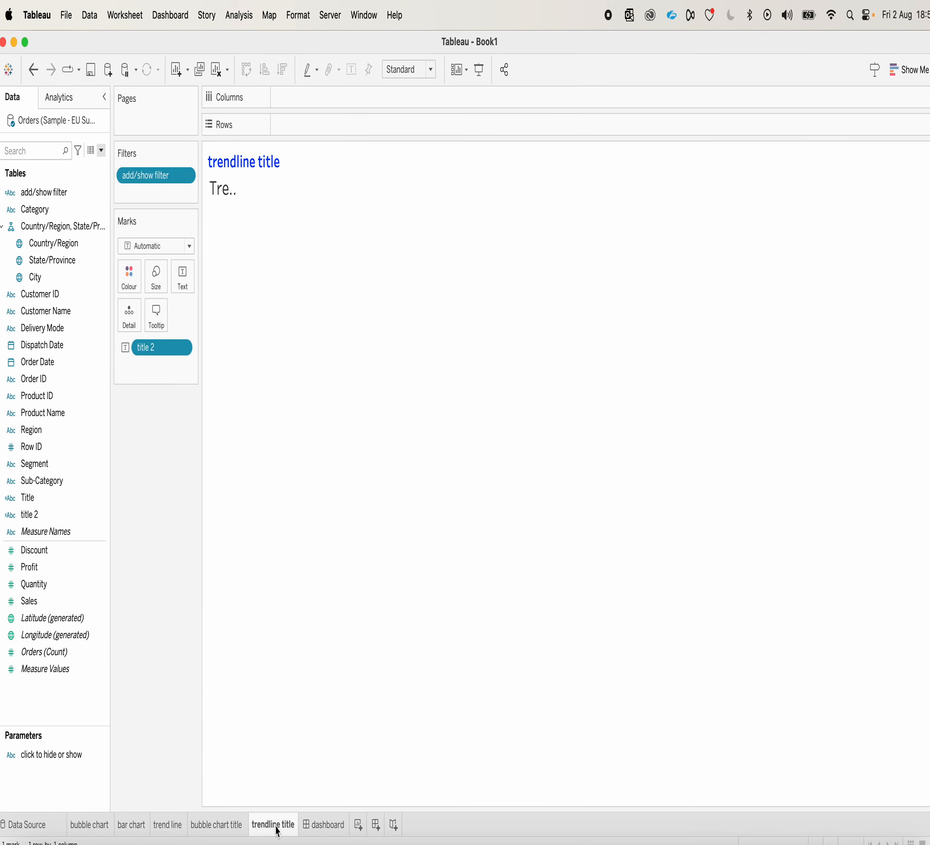
left_click(233, 193)
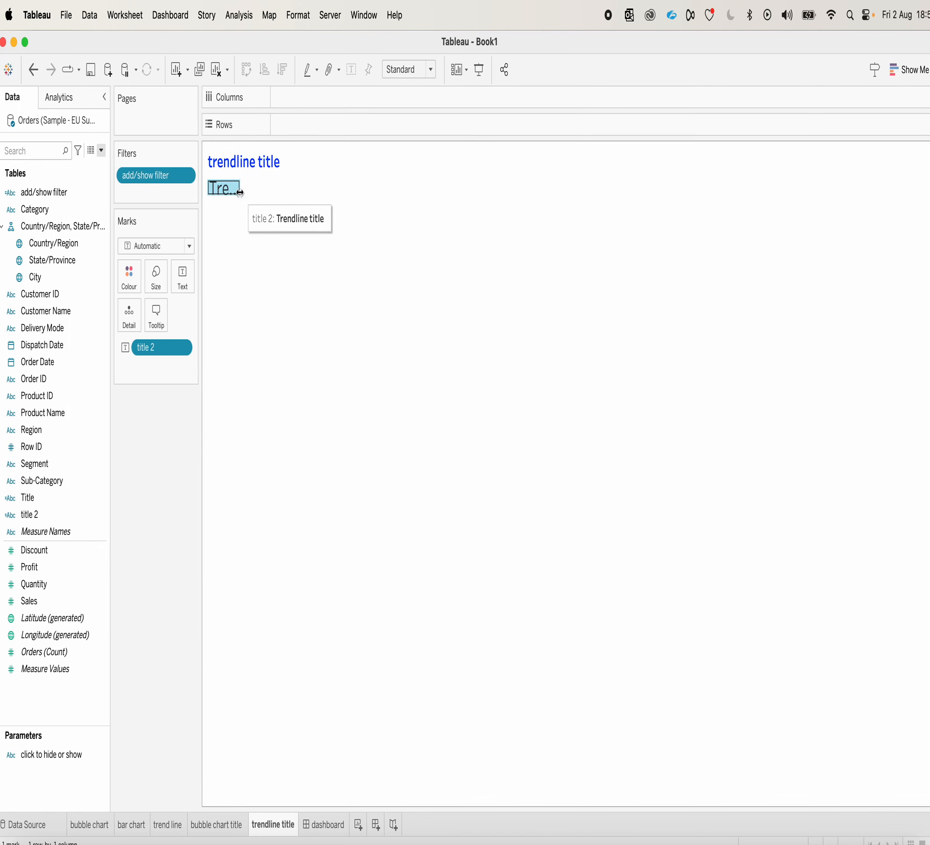
left_click_drag(240, 193, 349, 240)
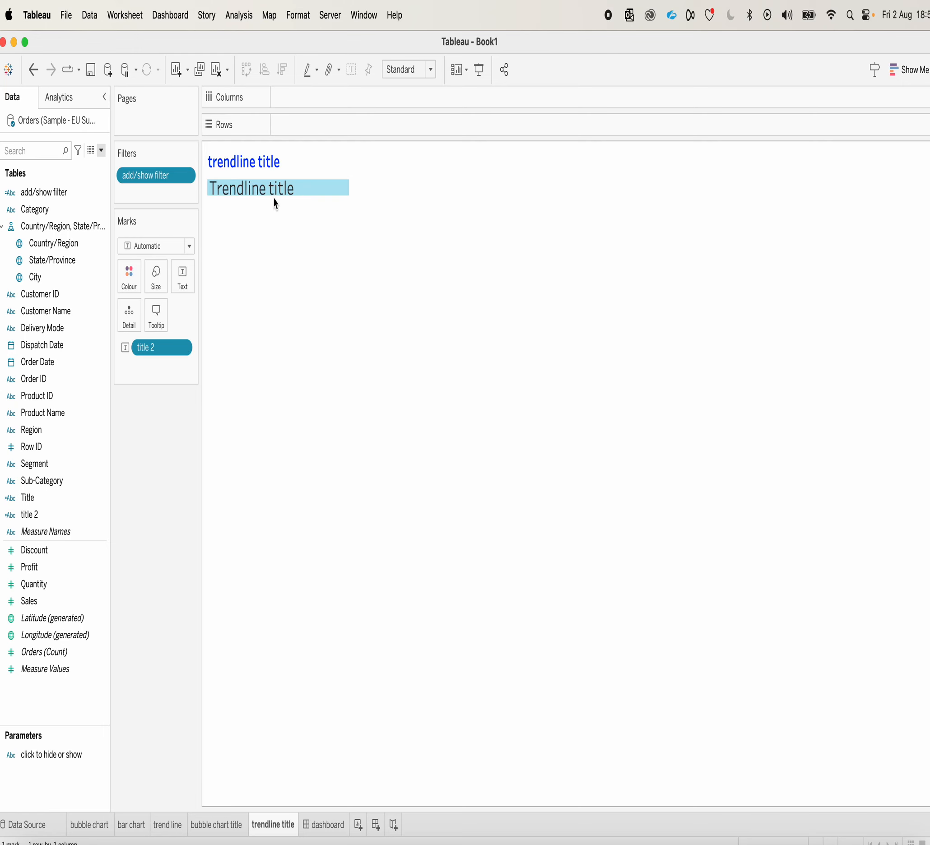
left_click_drag(276, 196, 278, 220)
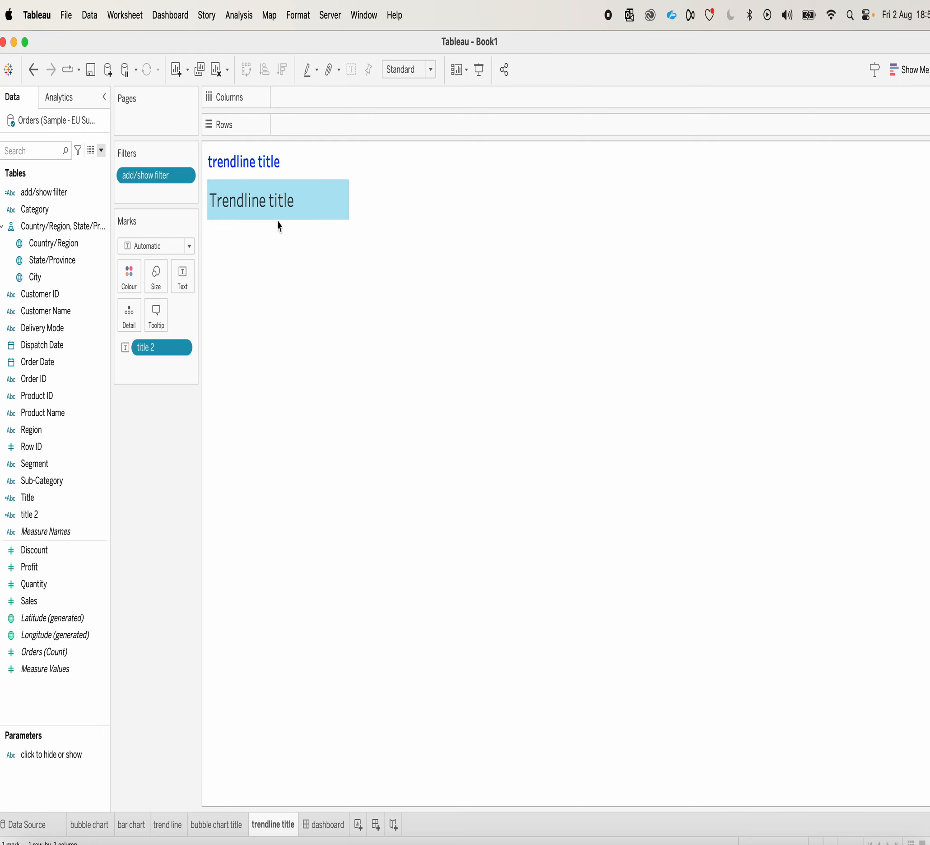
Try recolouring the trendline title text blue, then set its mark colour back to black.
left_click(183, 282)
left_click(155, 281)
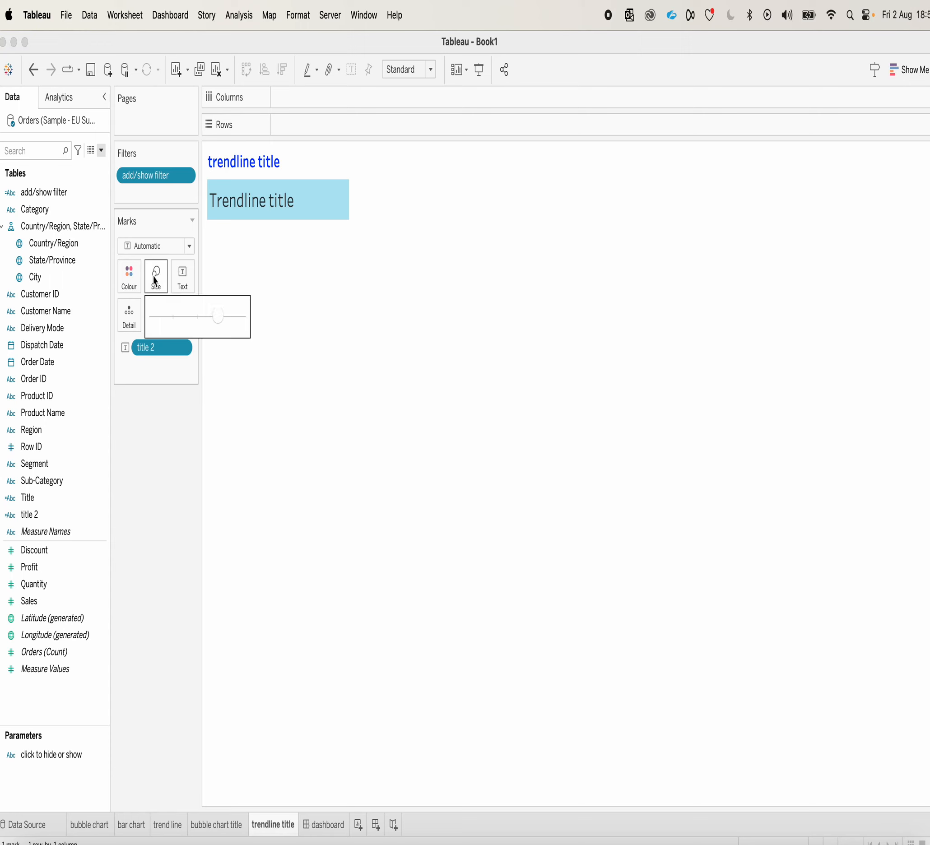
left_click(130, 274)
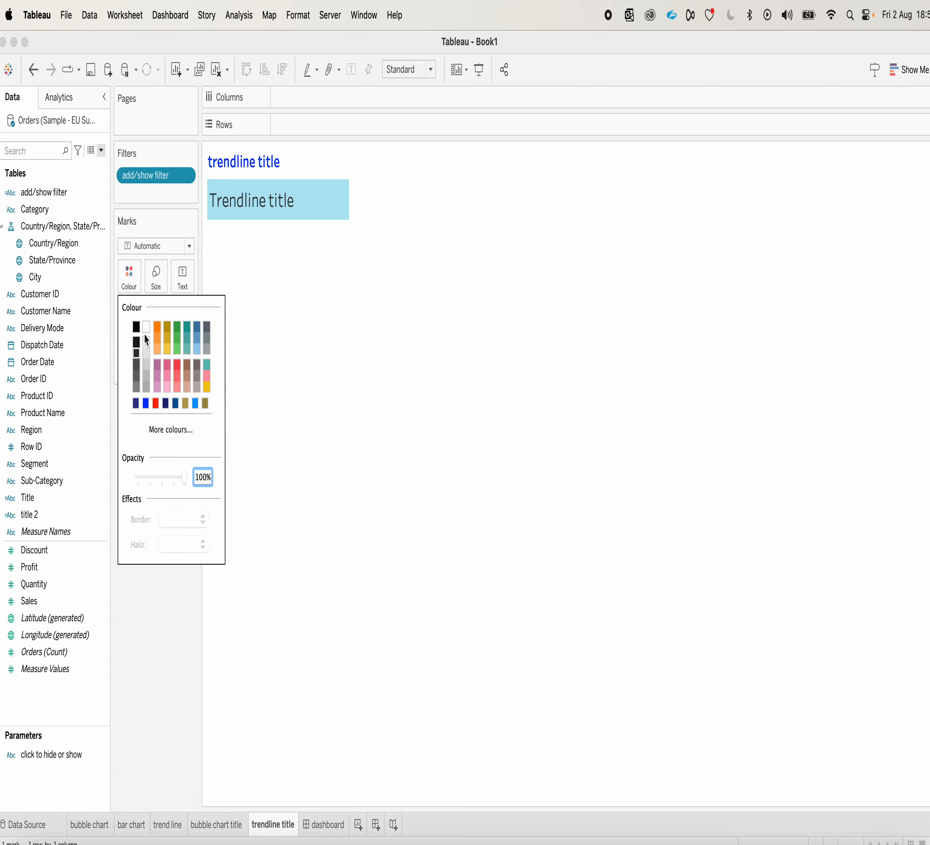
left_click(146, 405)
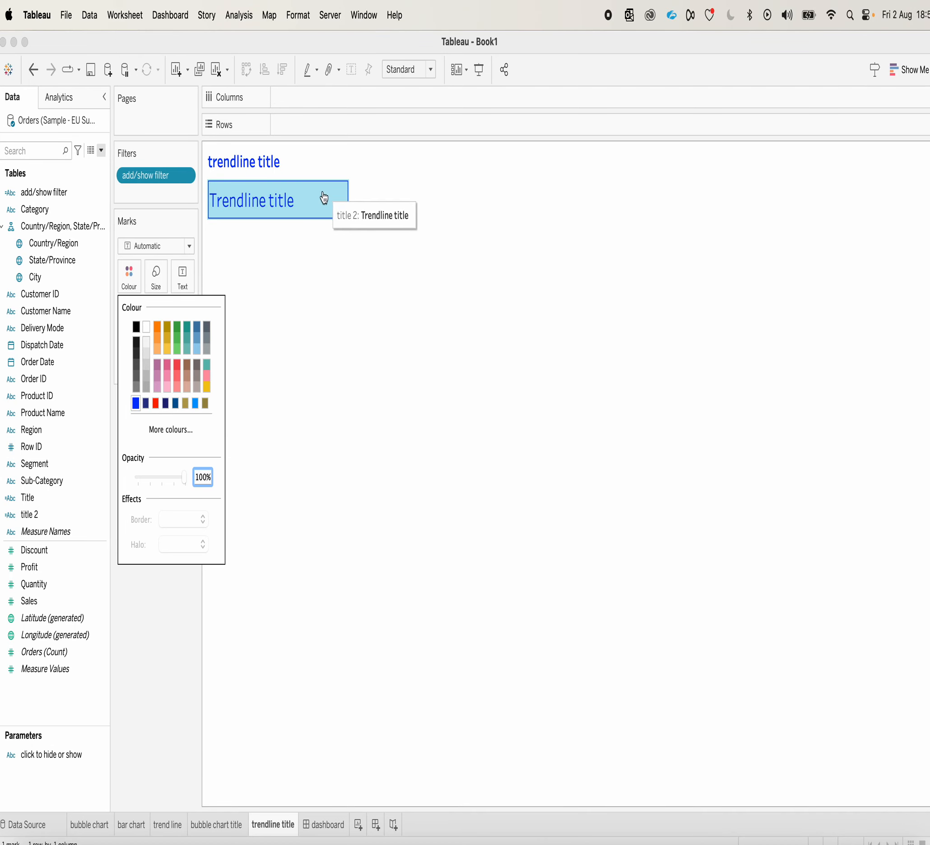
left_click(320, 209)
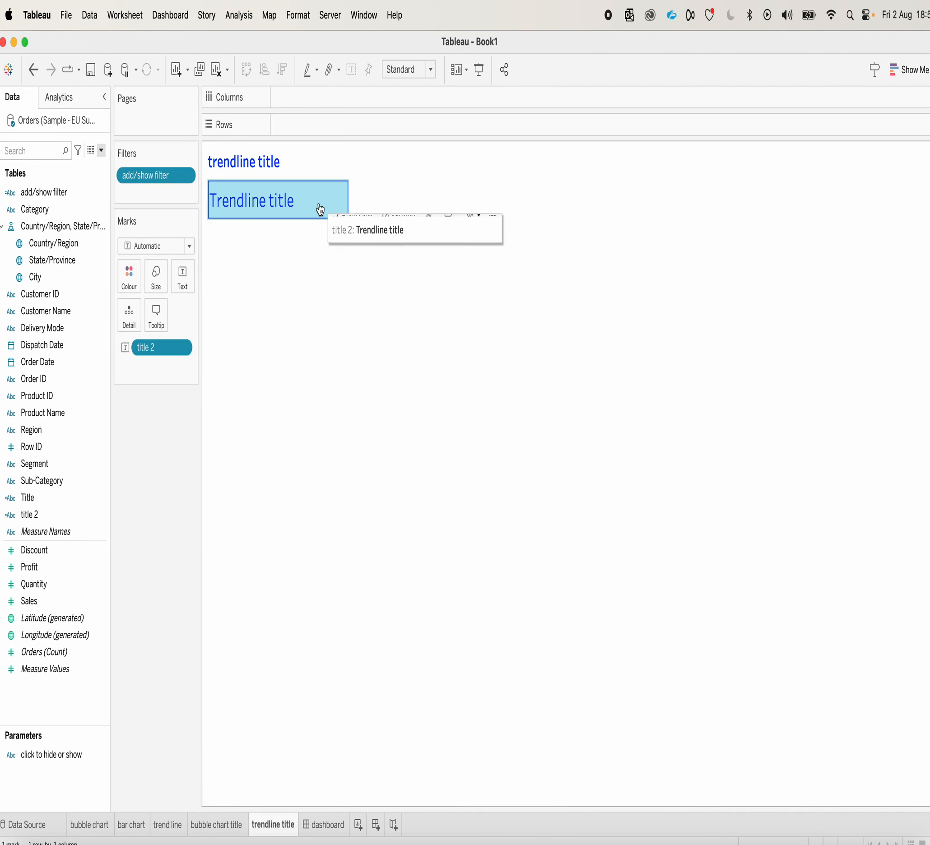
left_click(130, 284)
left_click(138, 329)
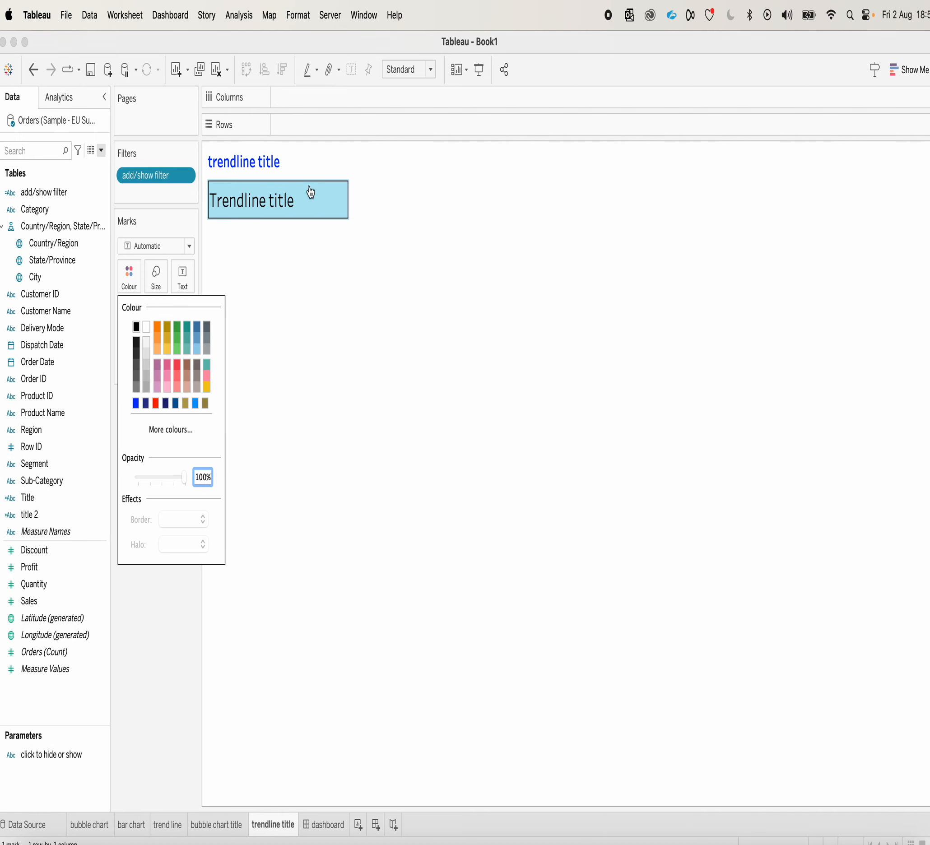
left_click(304, 216)
Format the trendline title sheet's worksheet shading to a gold background colour.
right_click(305, 215)
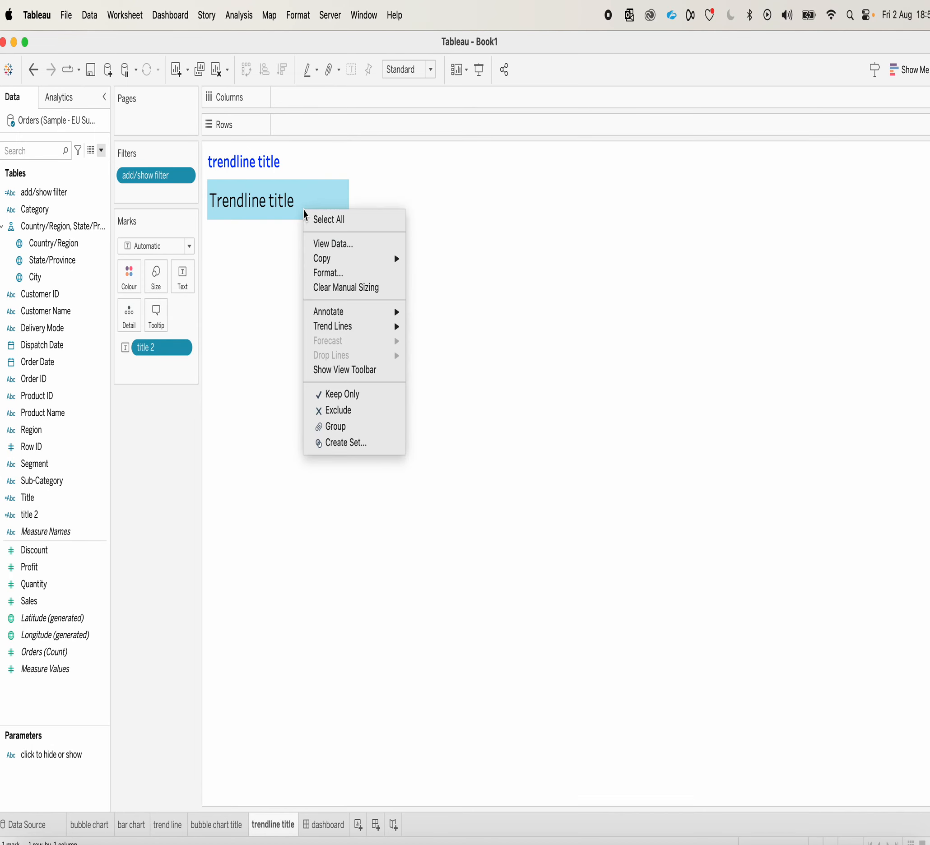
left_click(331, 274)
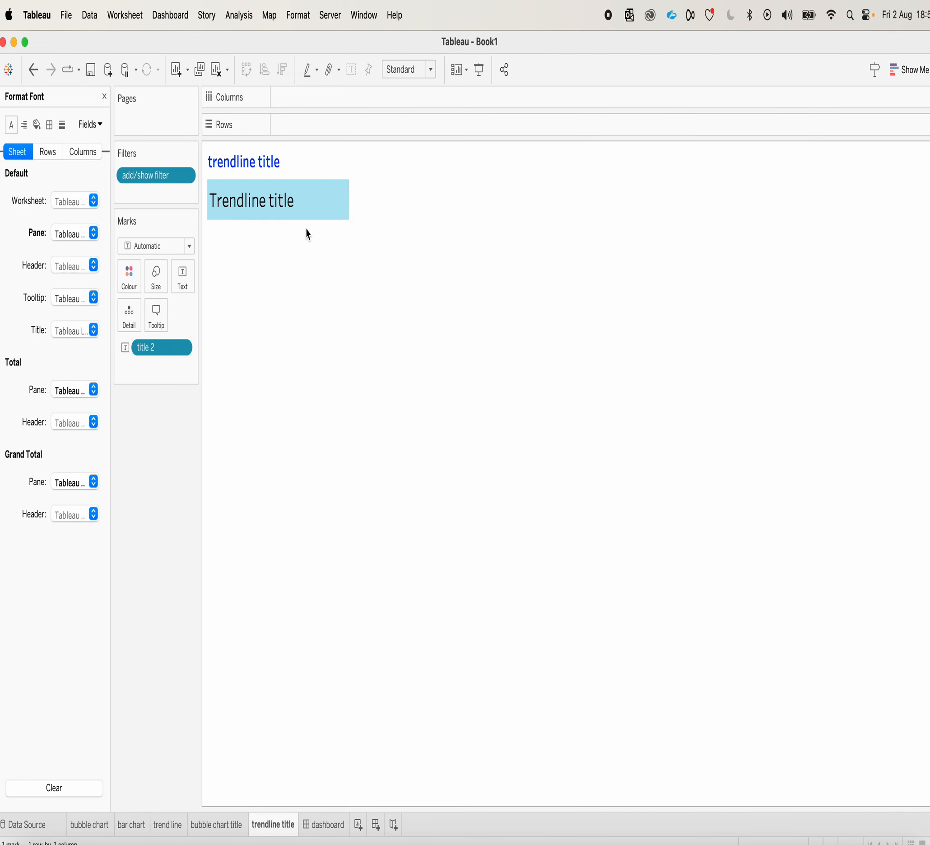
left_click(37, 126)
left_click(77, 200)
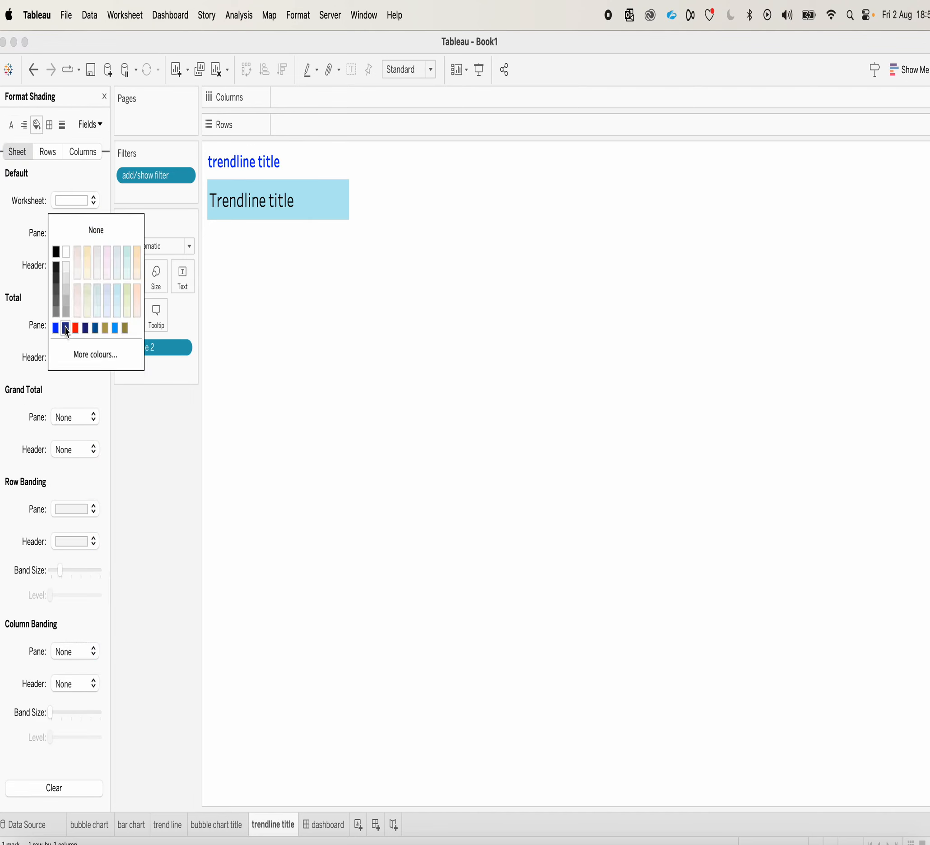
left_click(105, 328)
left_click(341, 368)
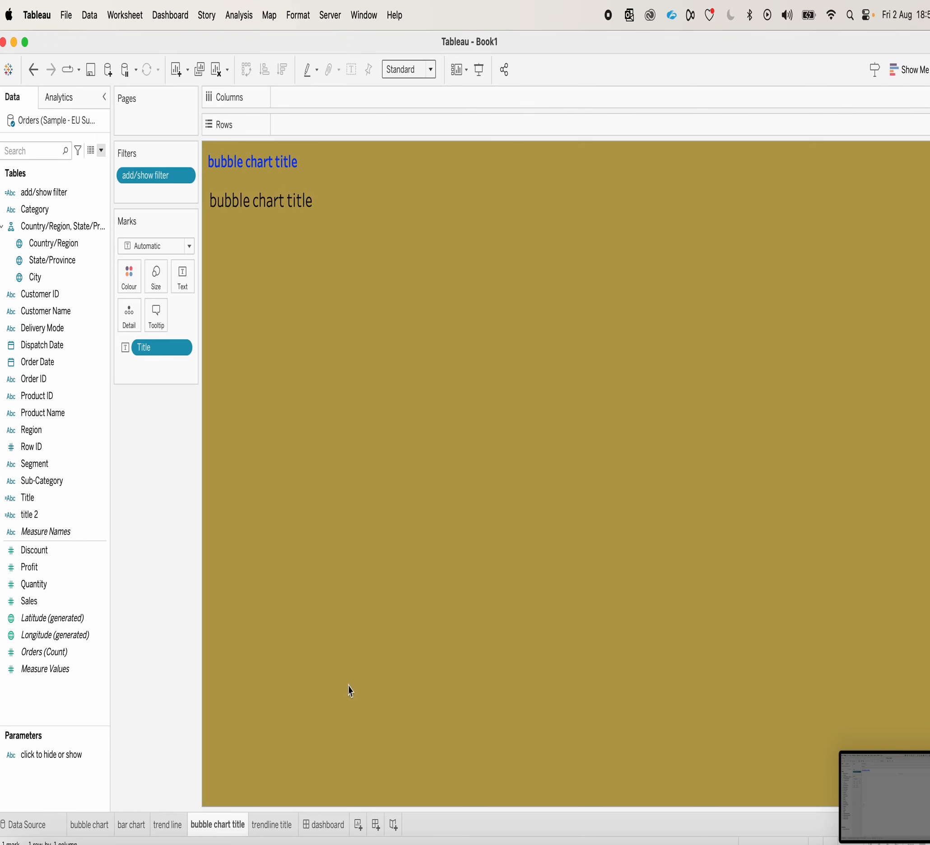
On the dashboard, add the bubble chart title sheet floating at the top-left and hide its worksheet title.
left_click(335, 827)
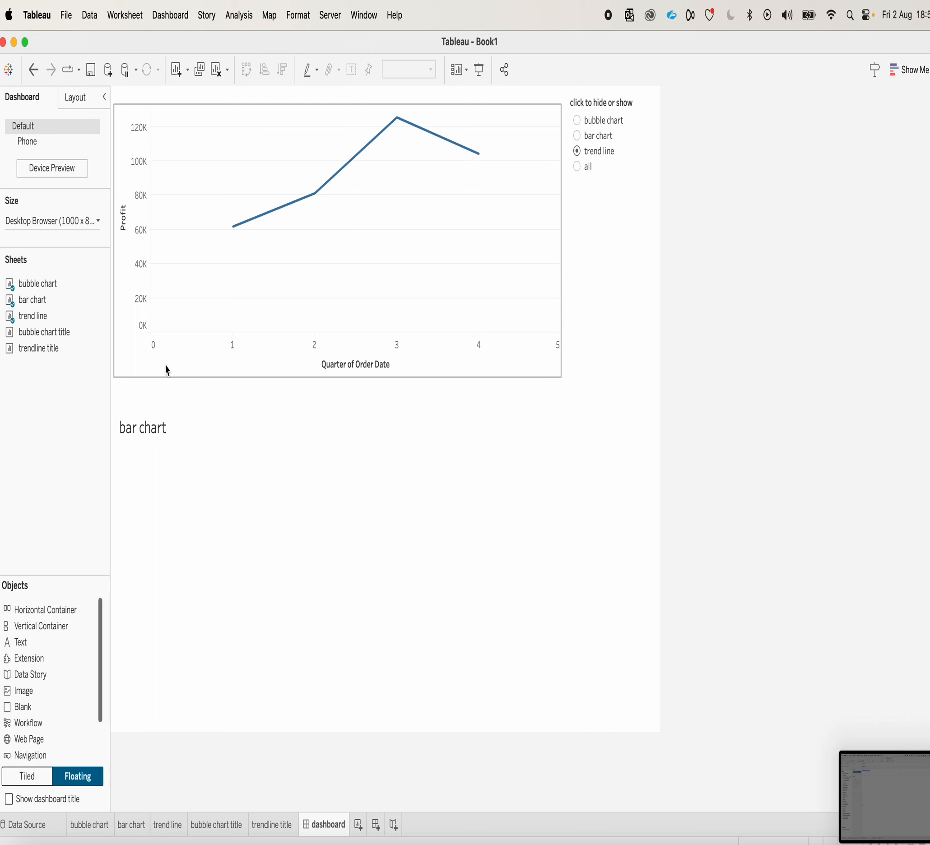
double_click(50, 334)
left_click_drag(50, 335, 126, 96)
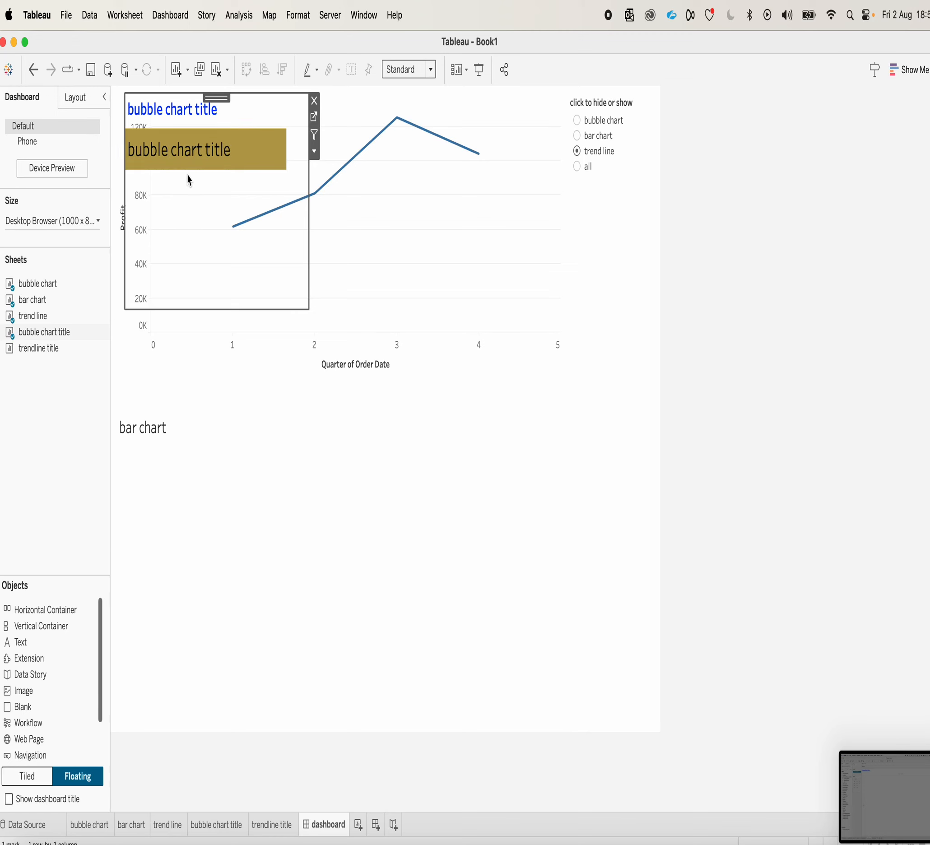
right_click(197, 121)
left_click(222, 155)
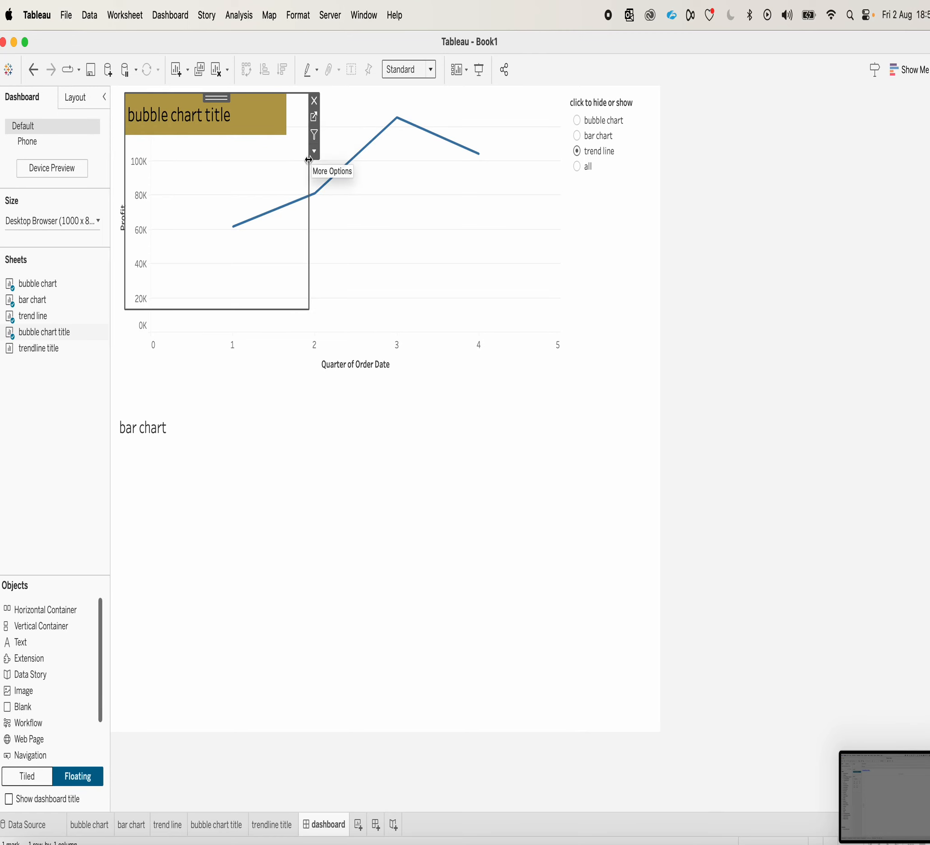
Try fitting the bubble chart title sheet to Entire View, then undo it.
left_click(430, 69)
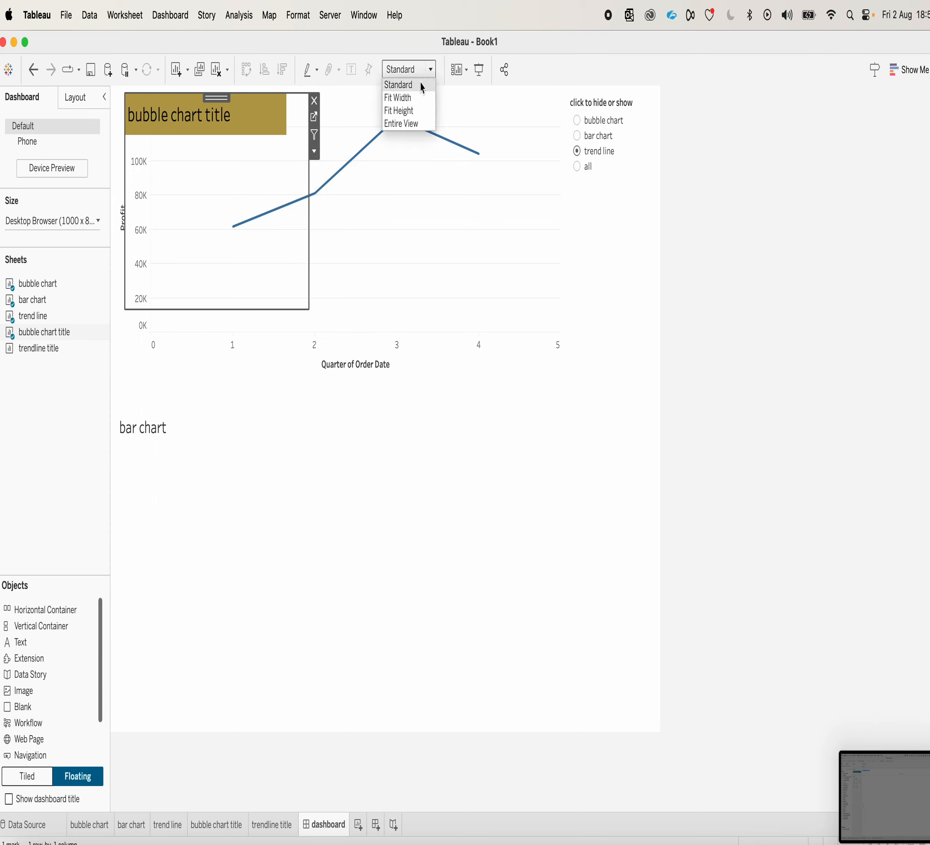
left_click(411, 124)
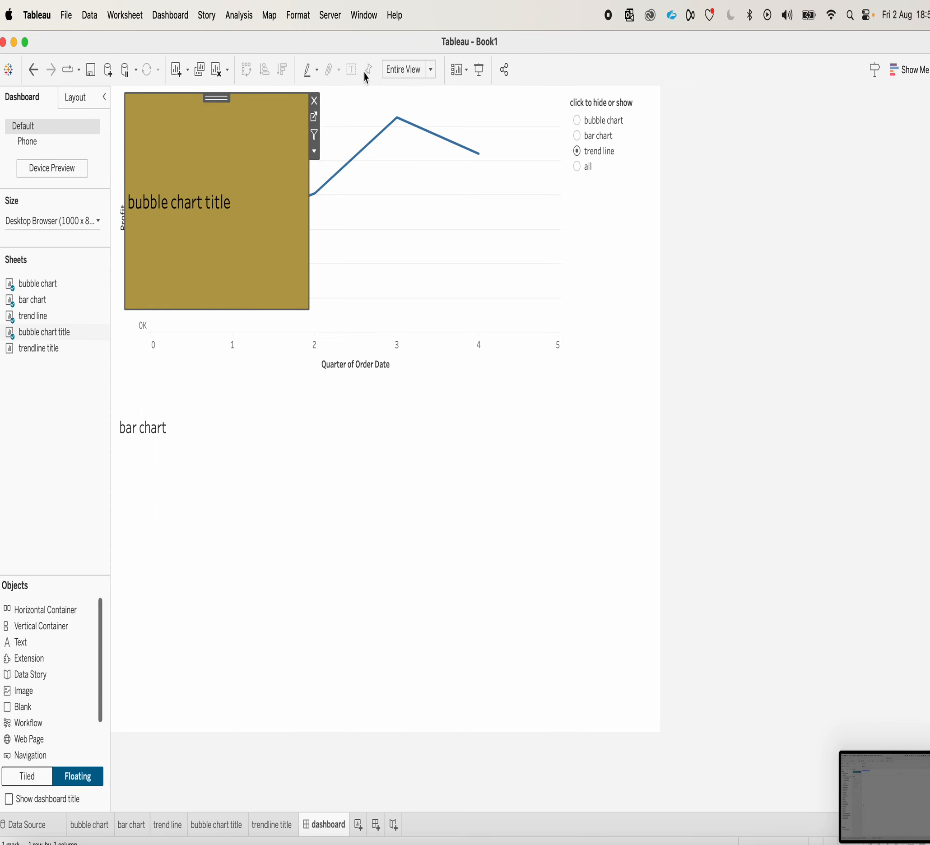
left_click(34, 69)
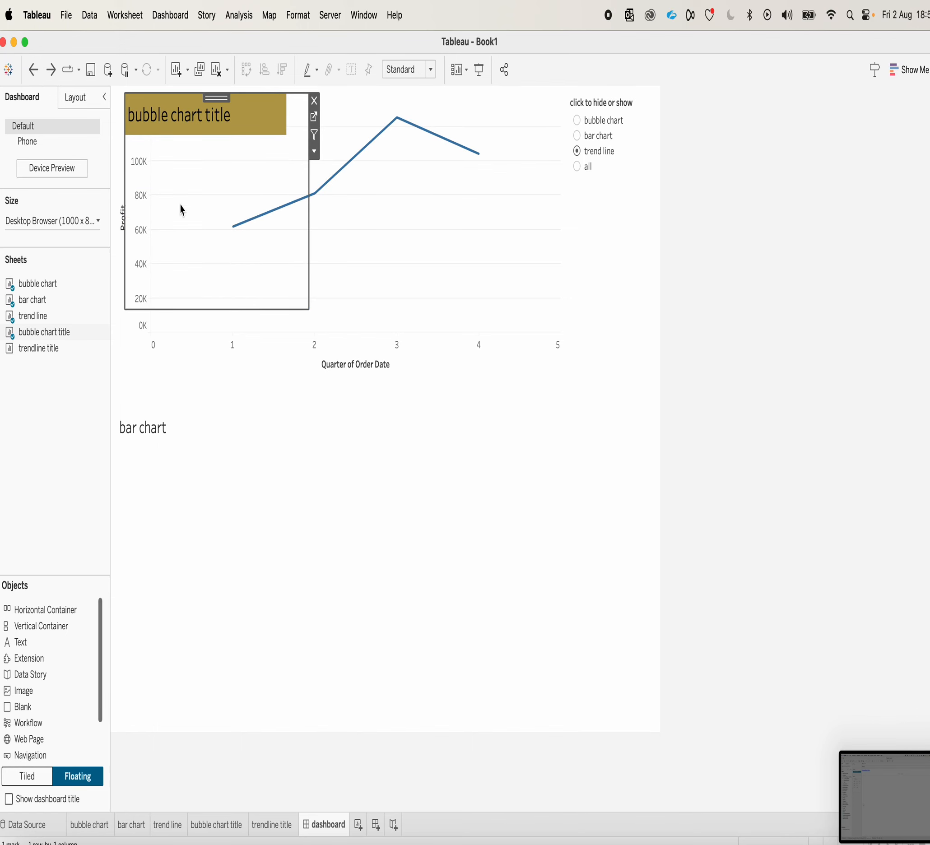
Set the bubble chart title sheet's fit on the dashboard to Fit Width.
left_click(315, 152)
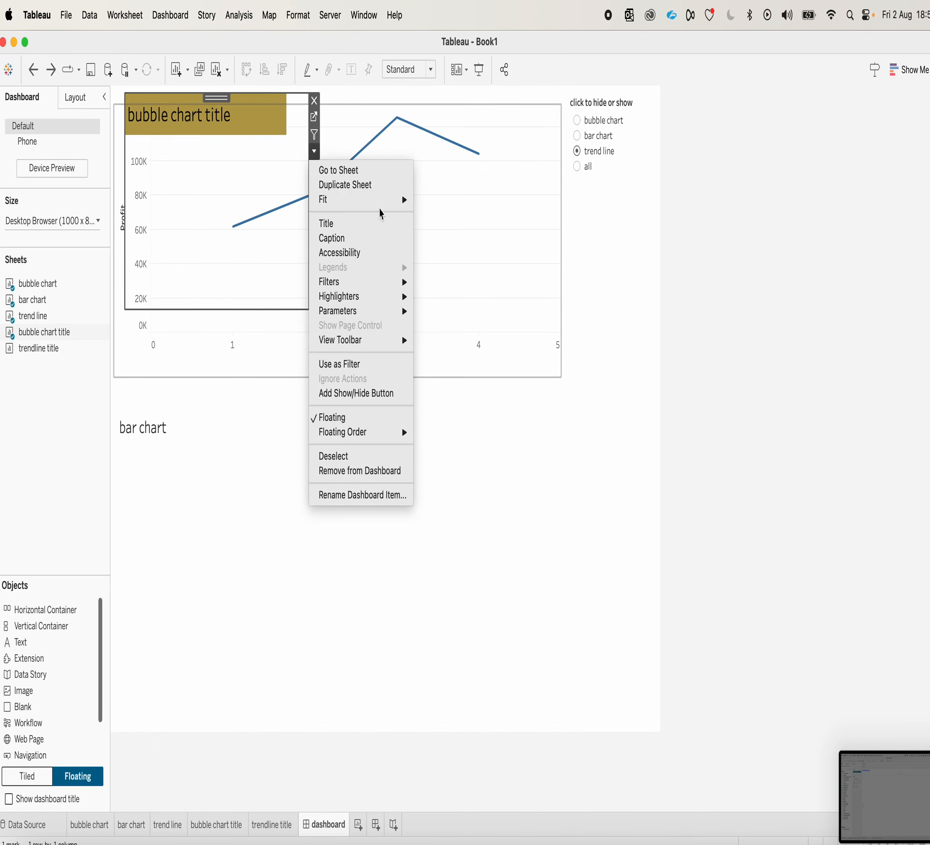
mouse_move(386, 199)
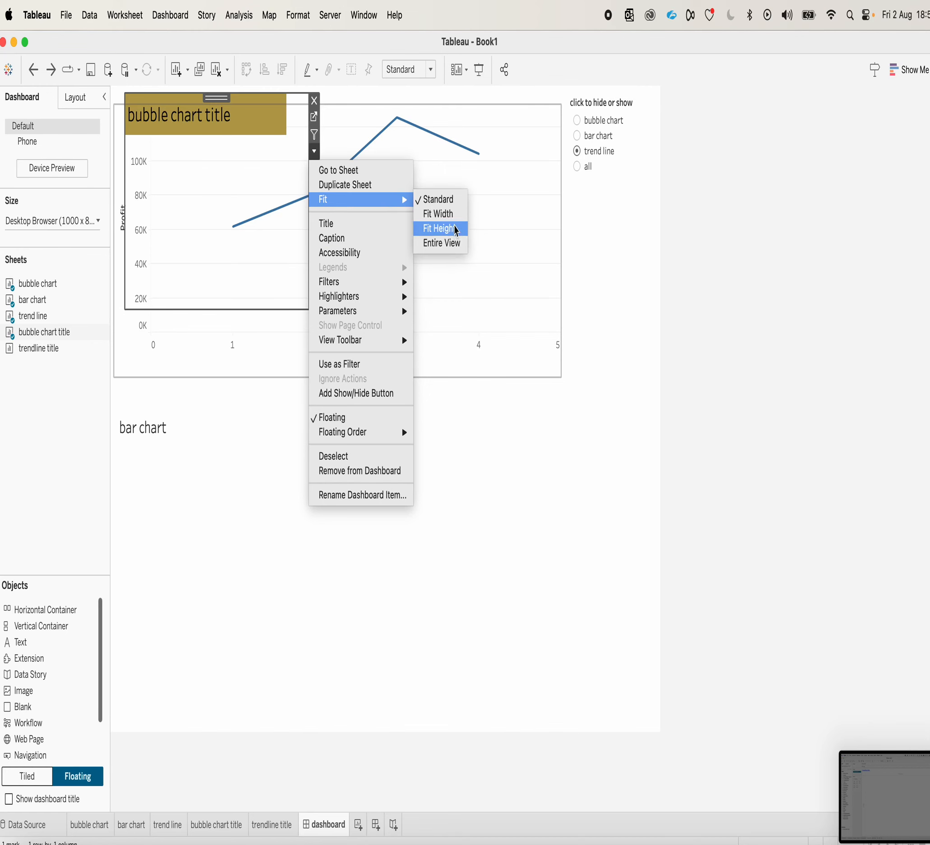
left_click(455, 229)
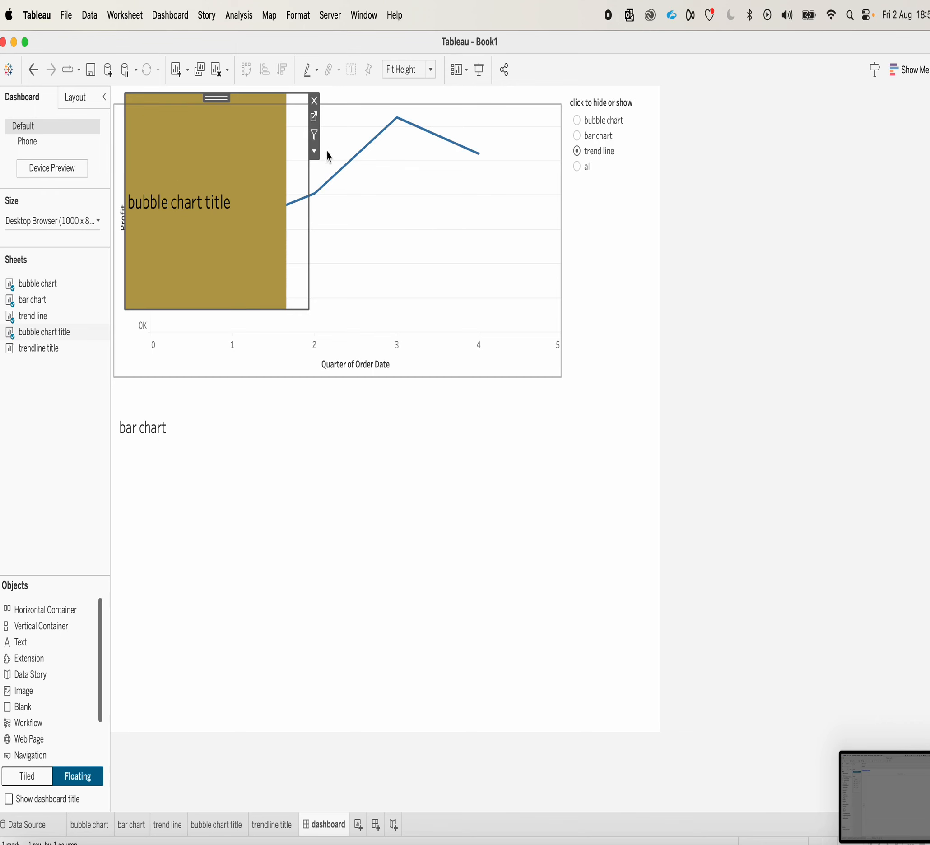
left_click(316, 153)
mouse_move(390, 200)
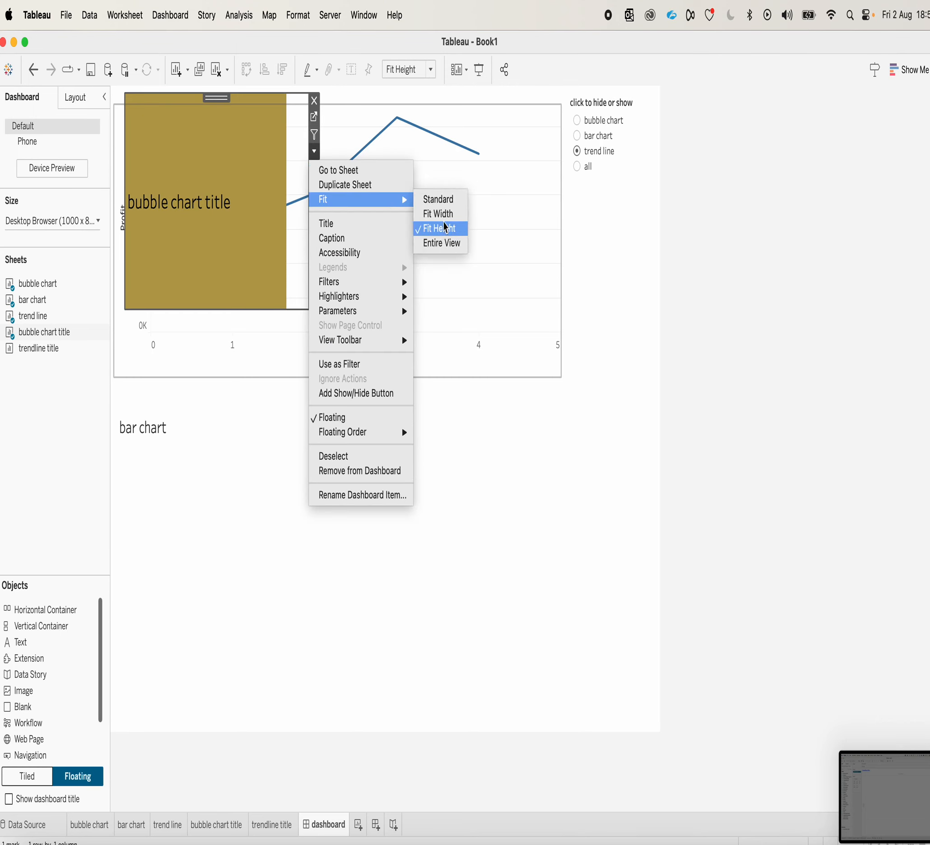
left_click(446, 215)
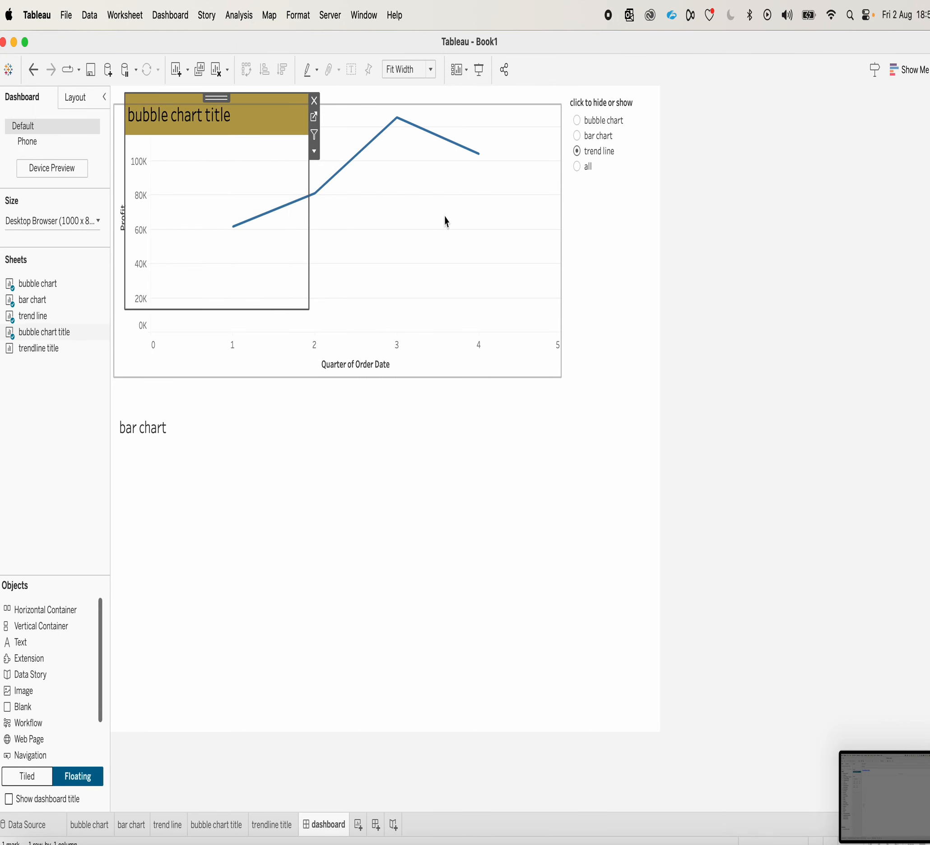
Add the trendline title sheet floating over the top of the trend line chart and hide its worksheet title.
left_click(416, 262)
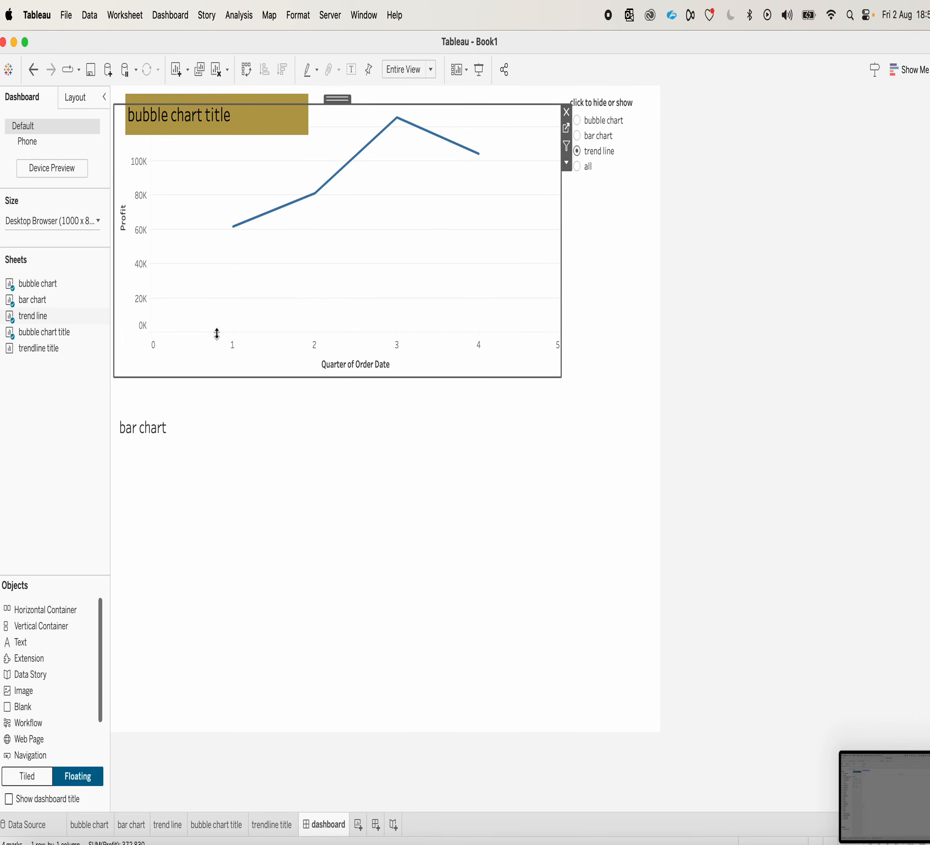
left_click(193, 588)
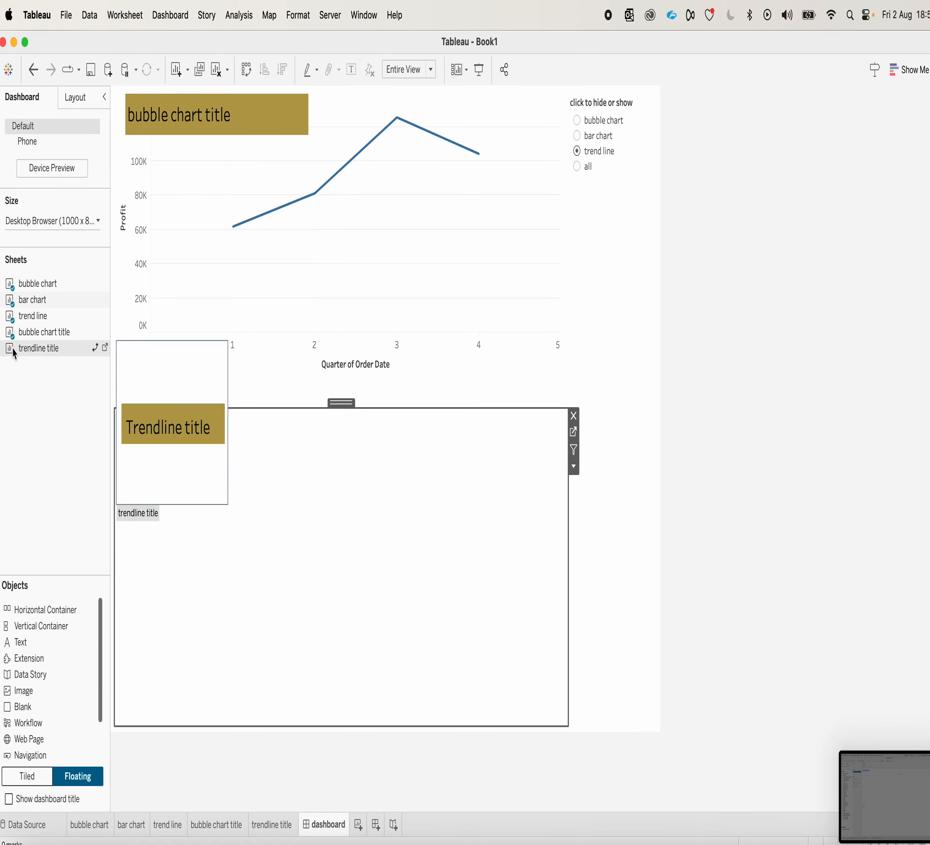
left_click_drag(14, 353, 128, 96)
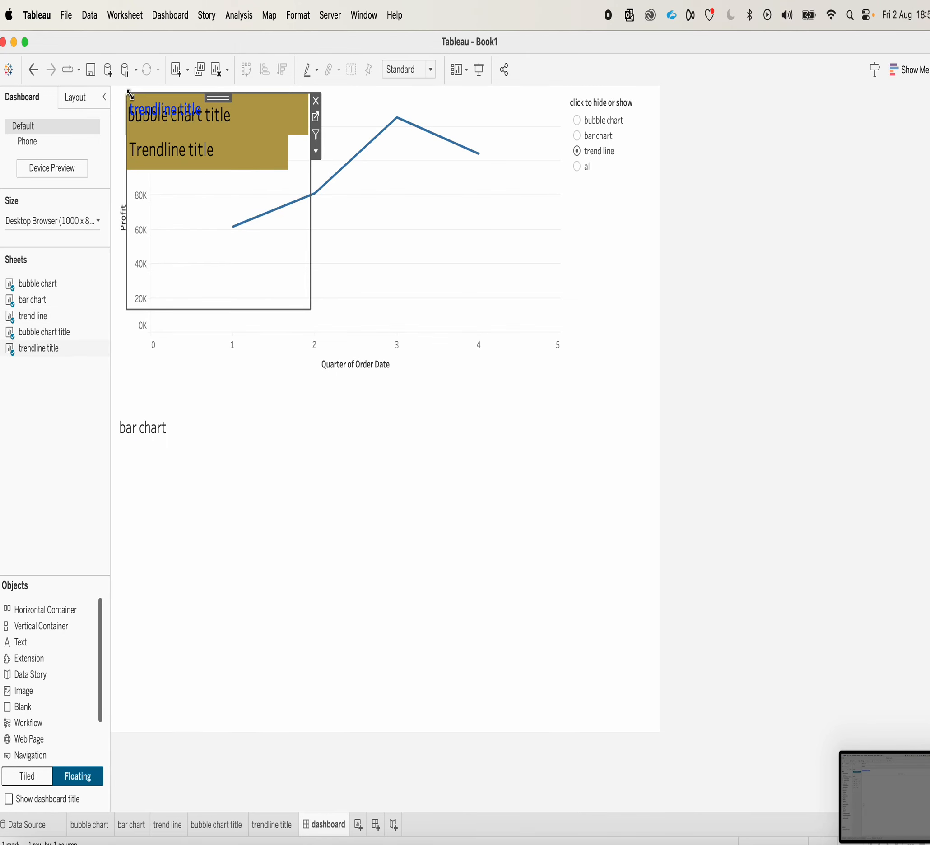
right_click(195, 114)
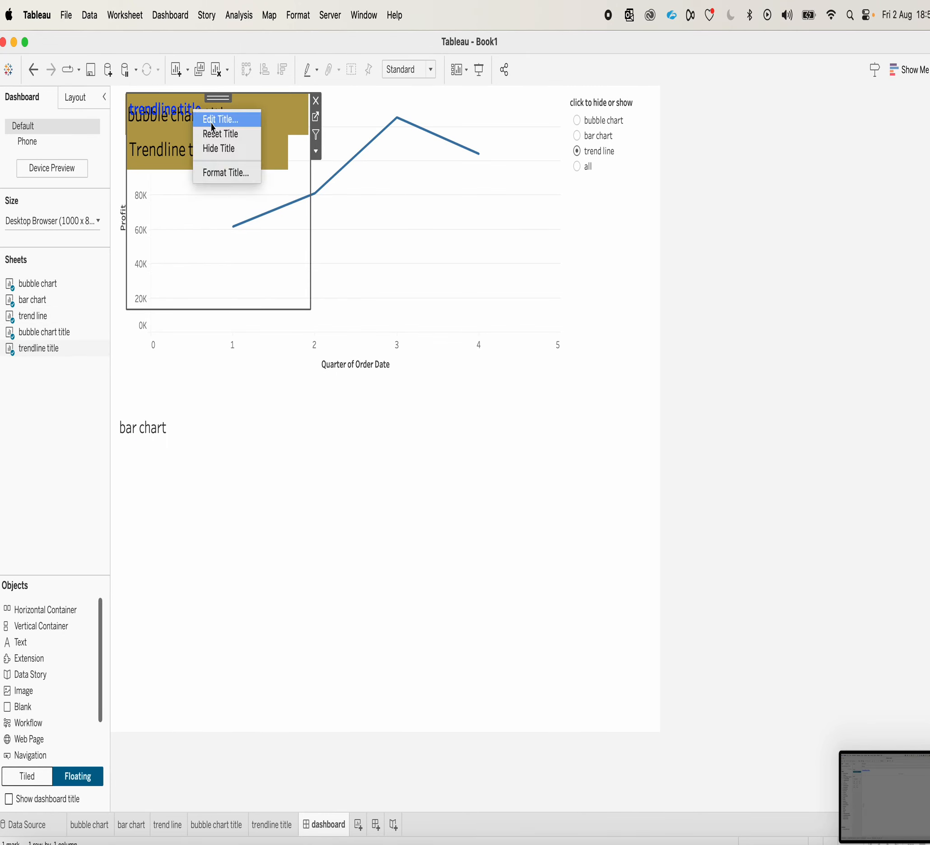
left_click(224, 156)
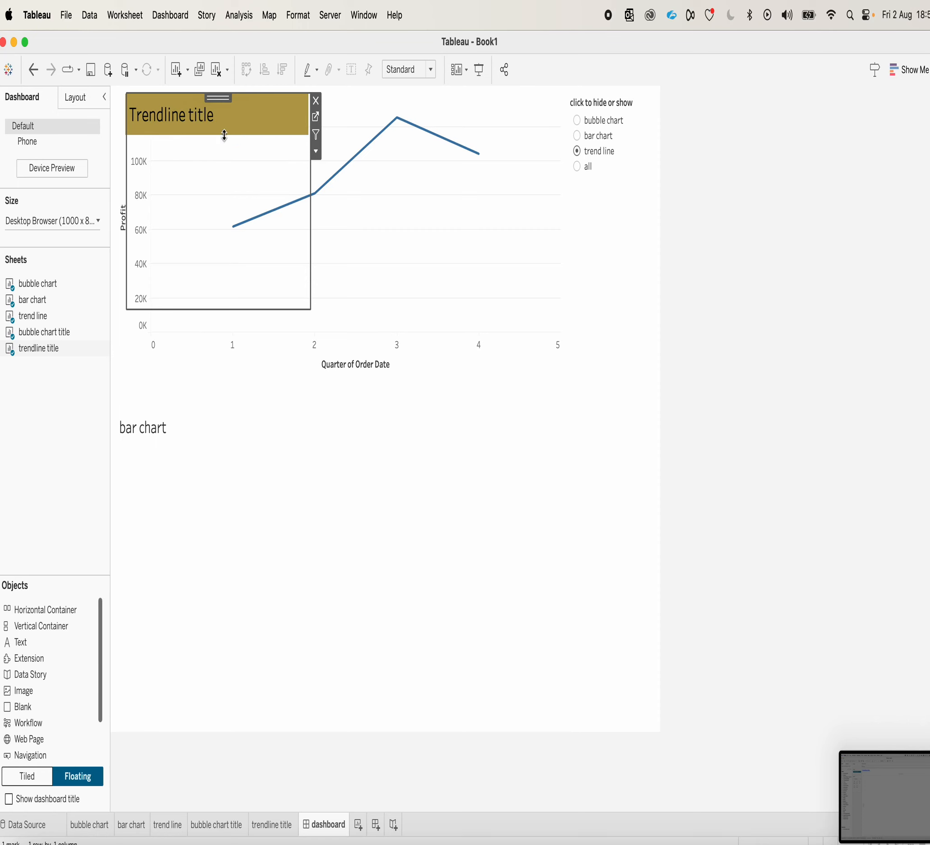
Set the trendline title sheet's fit on the dashboard to Fit Width.
left_click(317, 153)
mouse_move(352, 202)
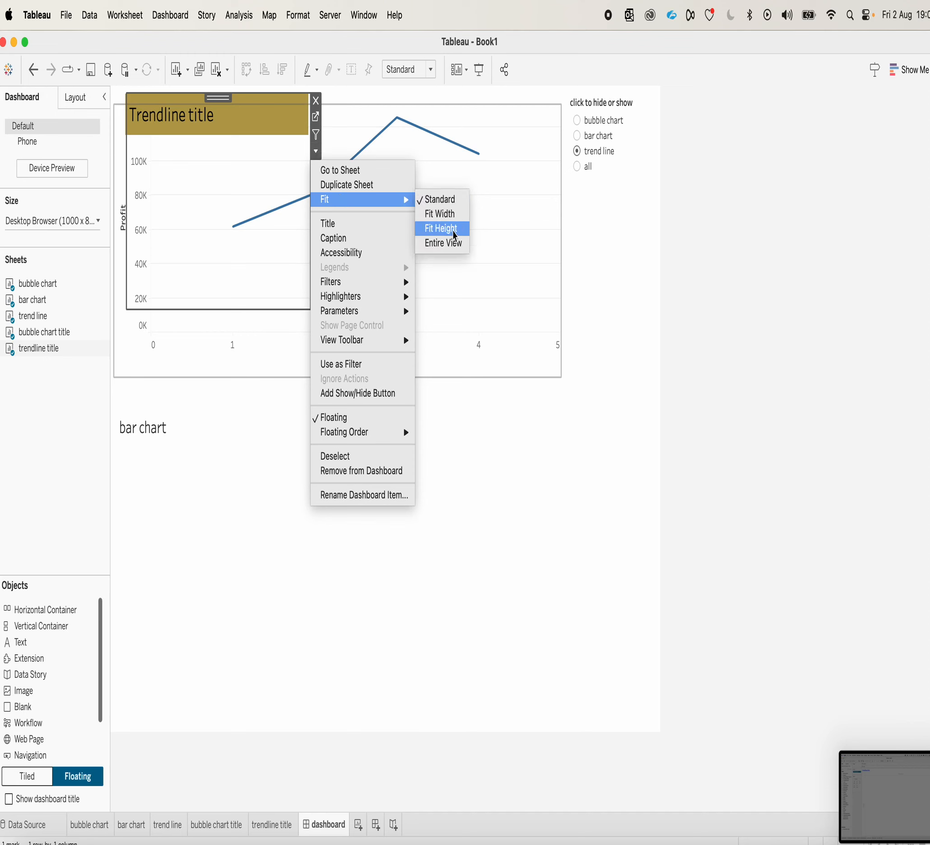
left_click(455, 215)
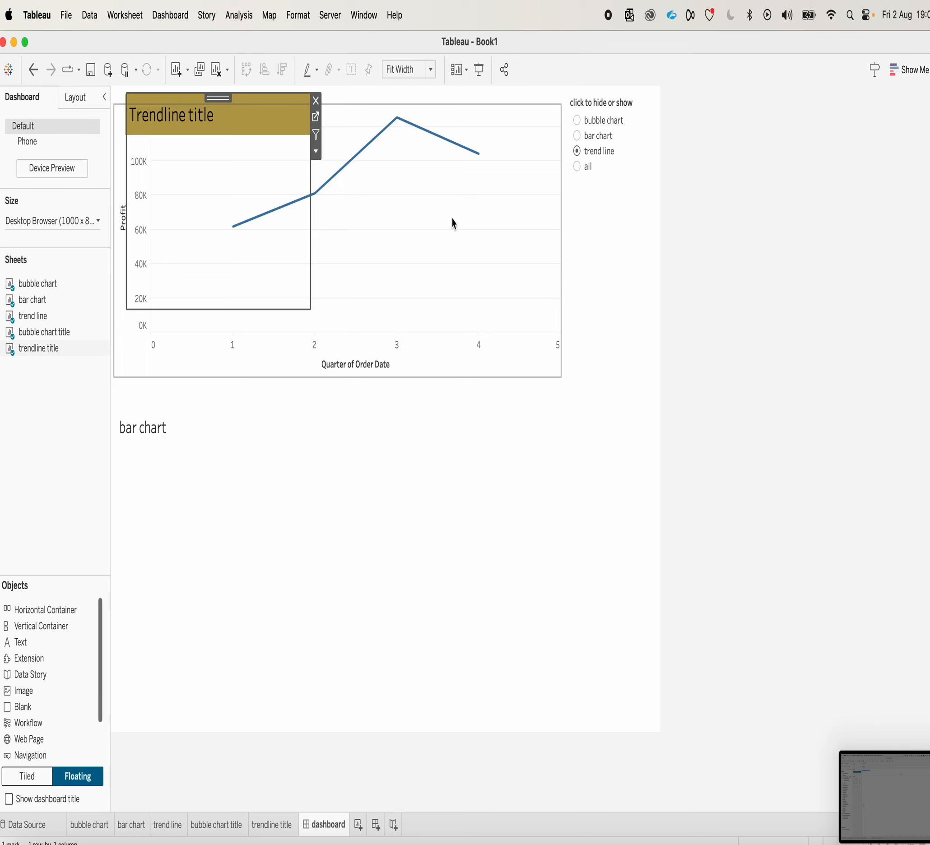